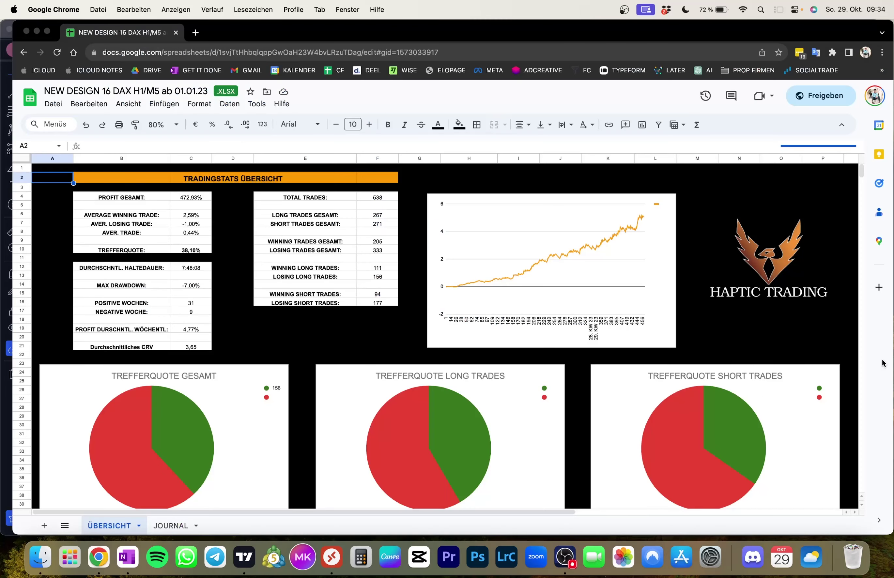
- Look over the trading statistics on the ÜBERSICHT sheet and open the JOURNAL sheet
click(883, 361)
click(162, 528)
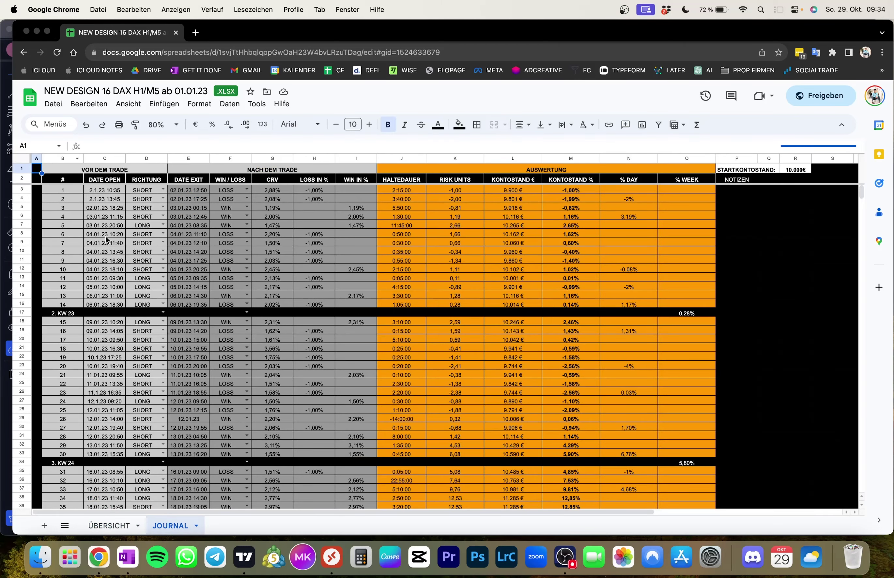
click(107, 526)
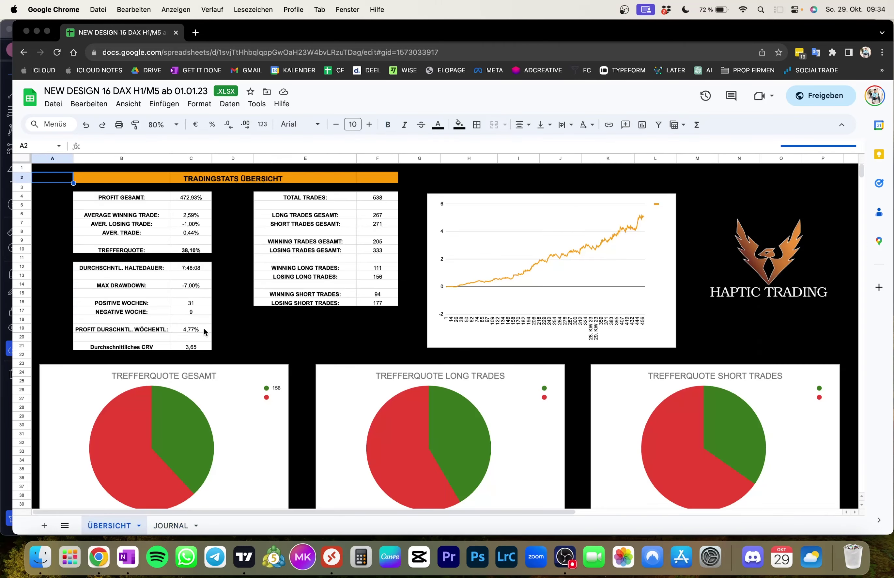
click(173, 527)
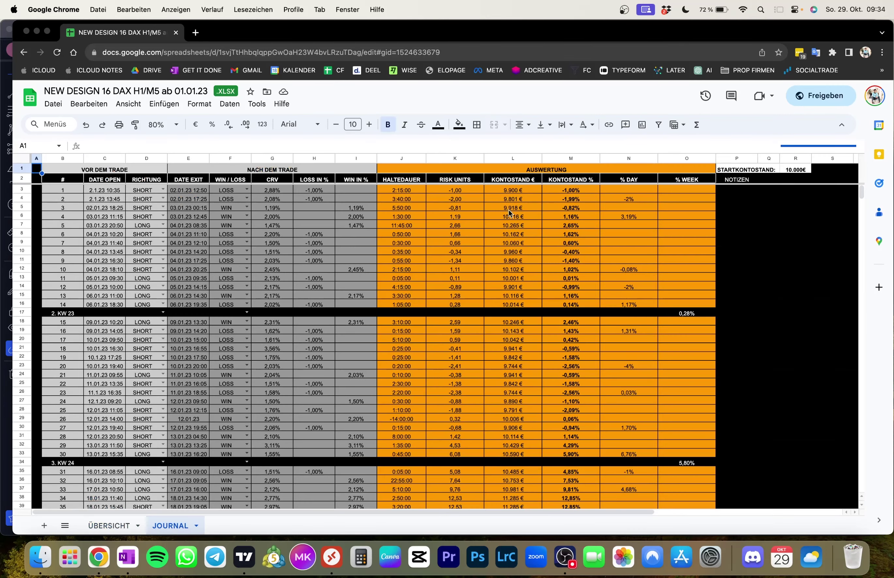
- Examine the VOR DEM TRADE and NACH DEM TRADE columns of the journal, from DATE OPEN through WIN IN %
click(112, 192)
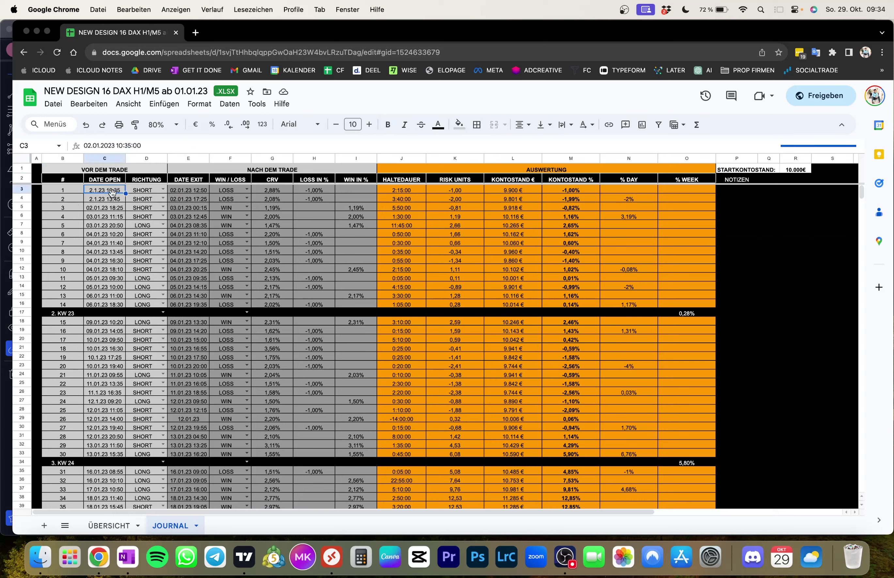
click(108, 181)
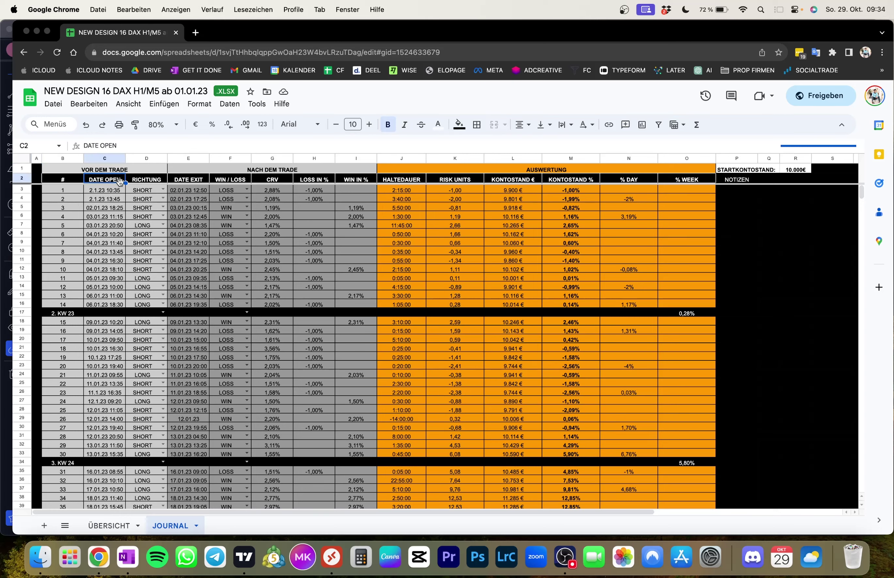
drag(112, 189, 112, 373)
drag(157, 206, 159, 329)
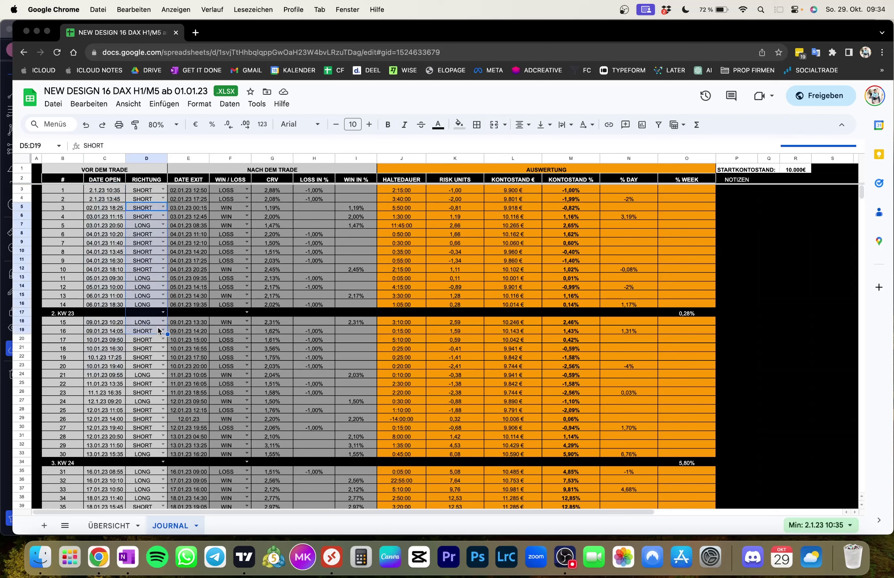
drag(193, 216, 227, 366)
click(239, 207)
drag(239, 206, 238, 348)
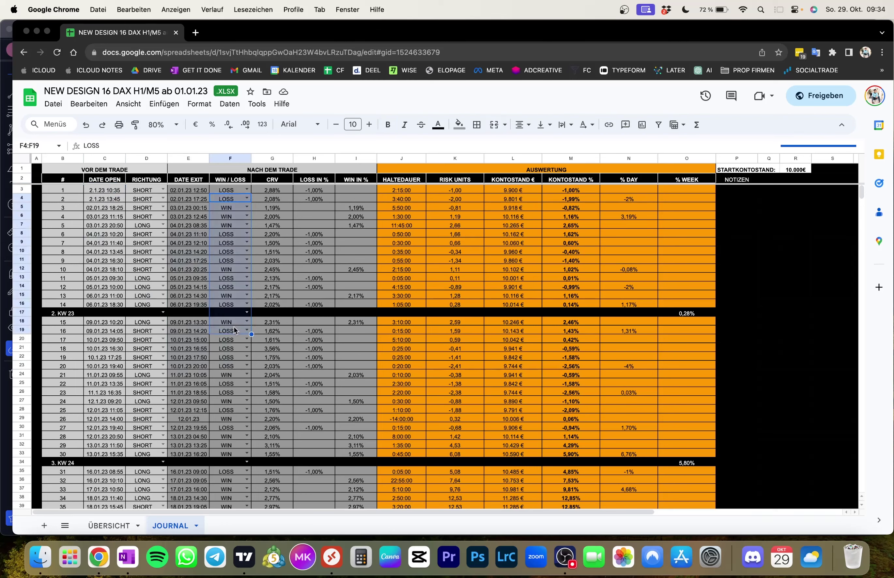
drag(273, 208, 288, 353)
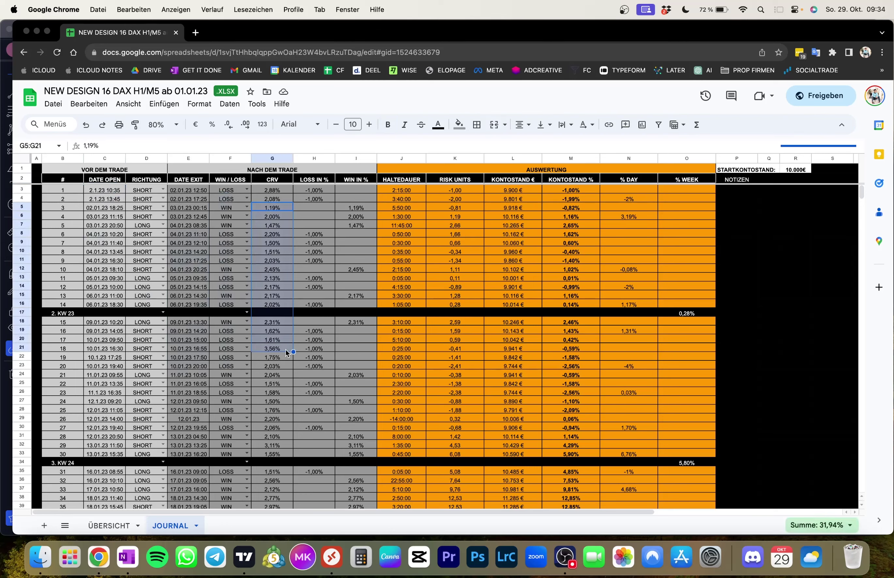
drag(314, 207, 346, 303)
click(310, 207)
drag(353, 234, 359, 323)
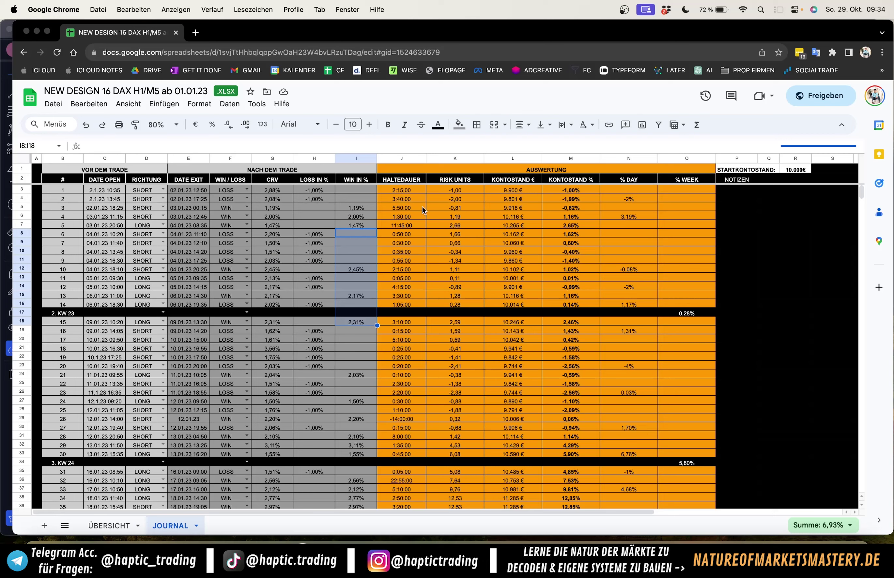
- Examine the AUSWERTUNG columns from HALTEDAUER to % WEEK, along with the STARTKONTOSTAND cells
drag(418, 196, 592, 350)
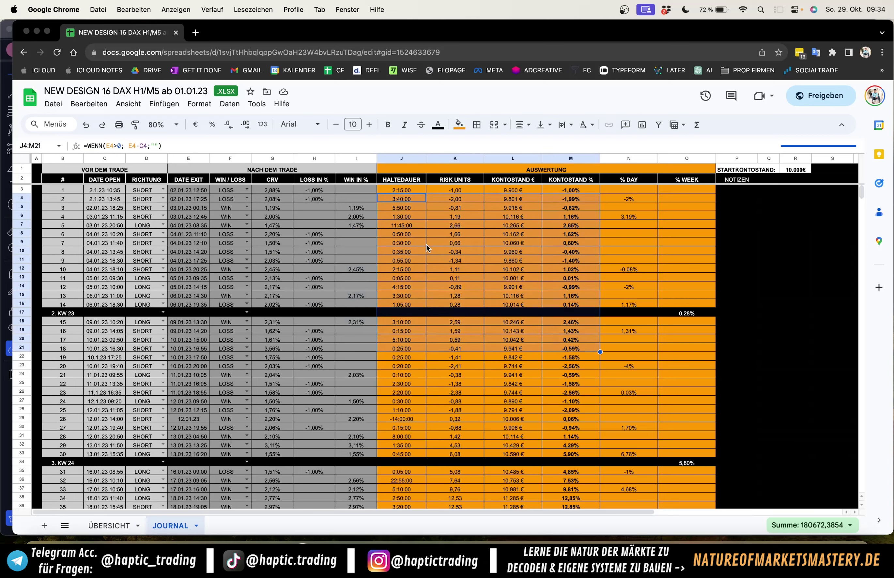
drag(455, 199, 477, 358)
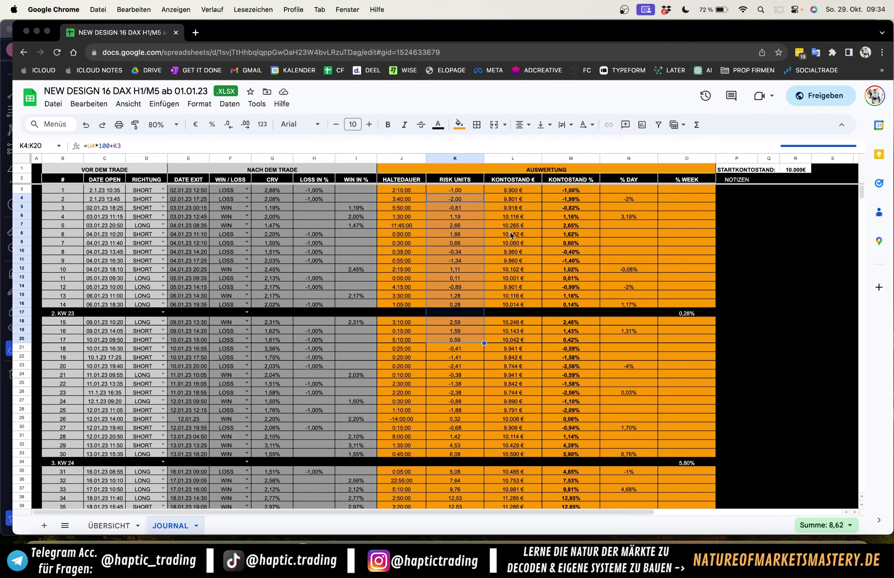
drag(513, 225, 528, 452)
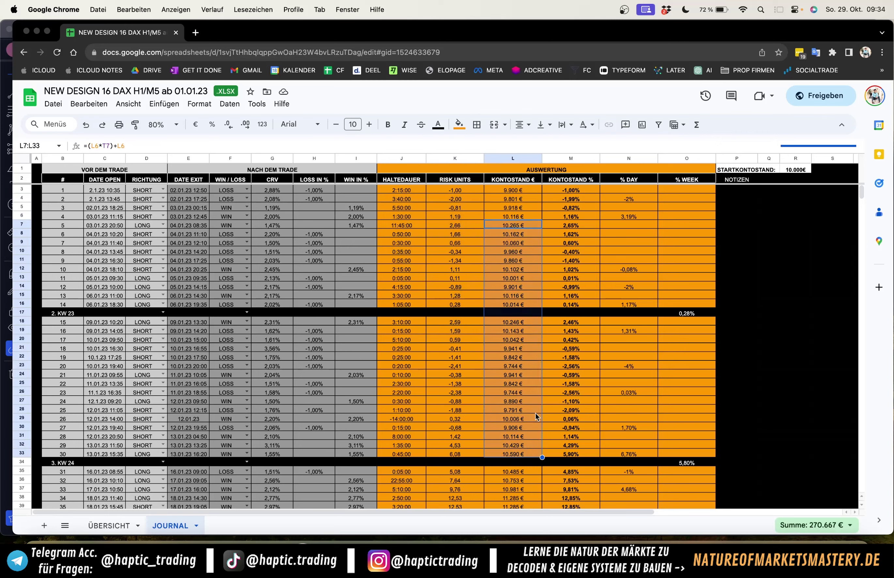
drag(749, 174, 808, 172)
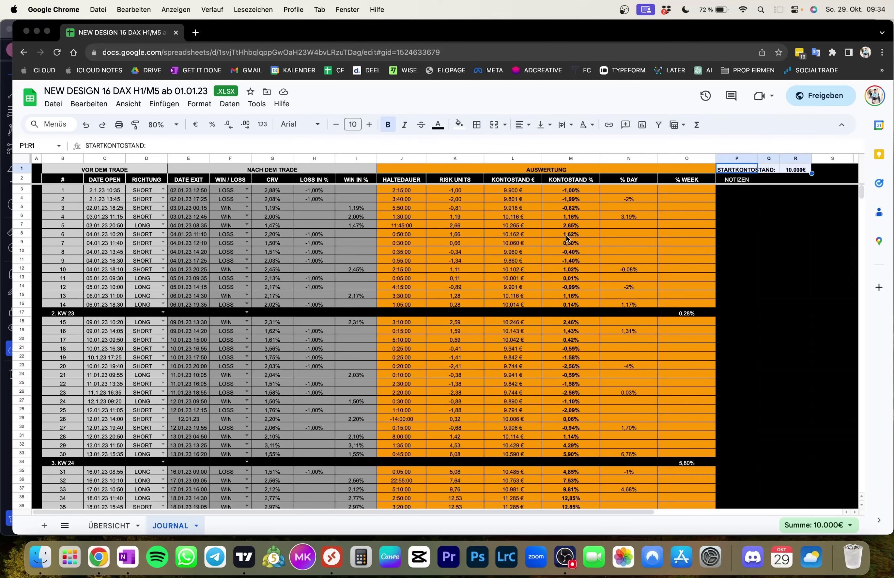
drag(569, 234, 572, 445)
drag(631, 208, 648, 374)
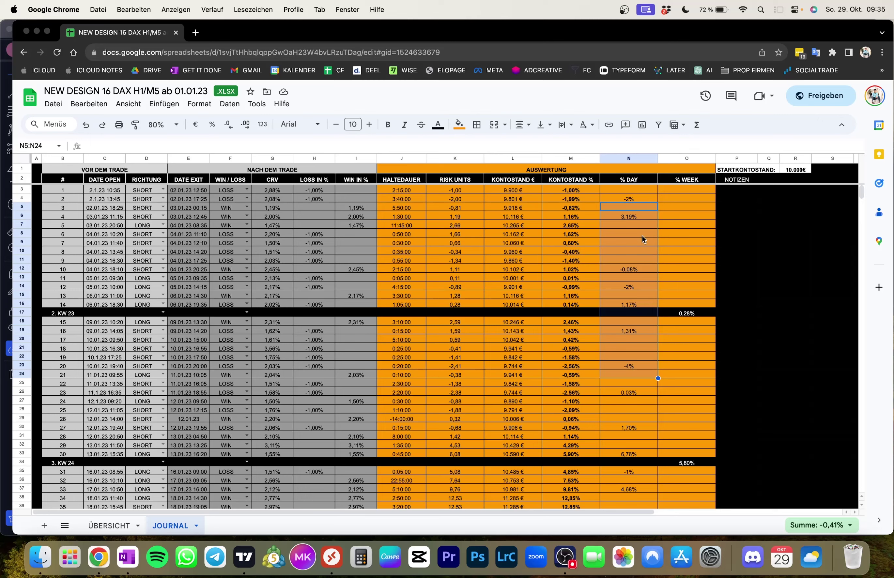
drag(687, 217, 688, 307)
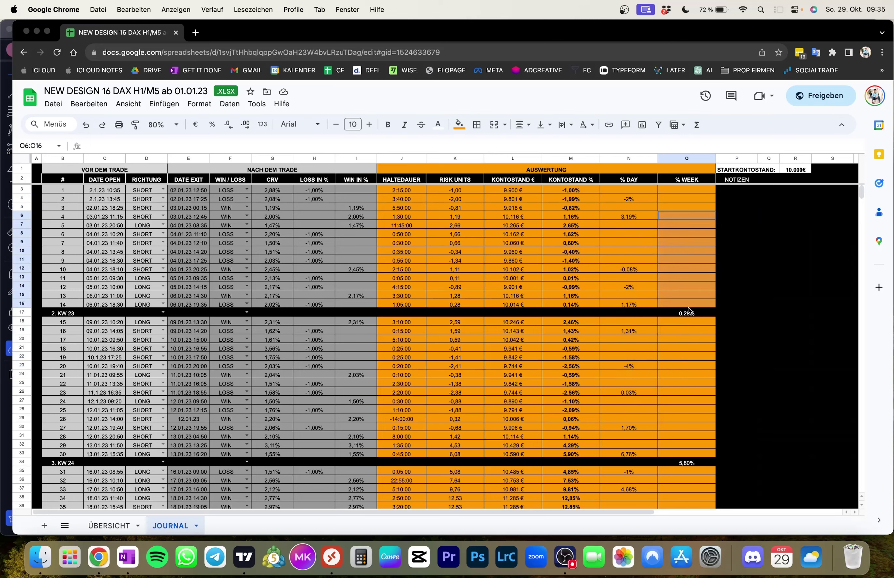
- Examine the 2. KW 23 week separator row and the numbered trades above and below it
drag(123, 313, 695, 314)
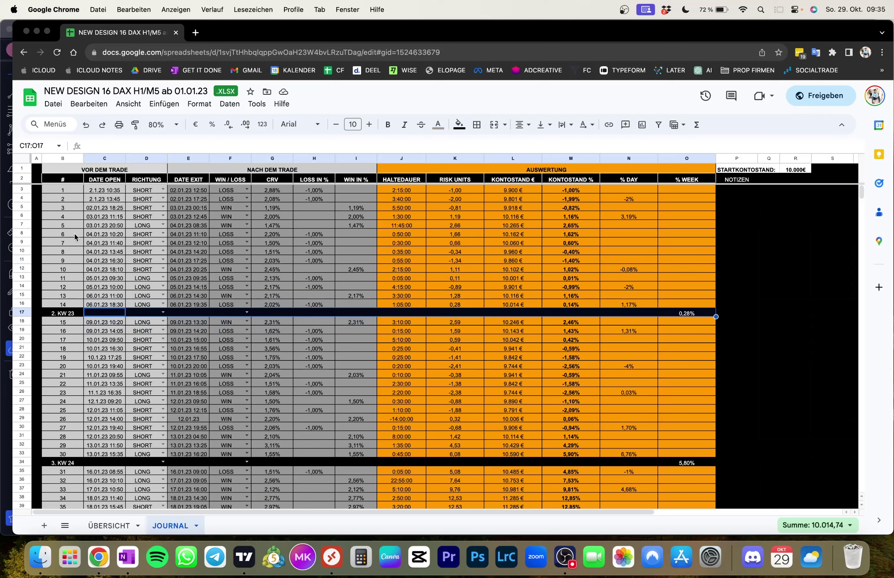
drag(77, 201, 70, 295)
click(63, 313)
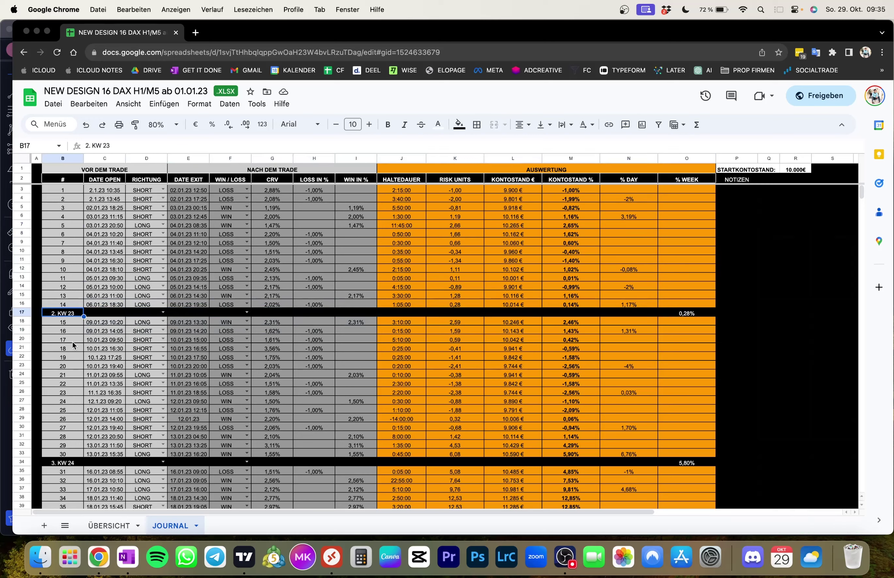
drag(73, 342, 73, 427)
- Copy the 42. KW 23 label into the empty week separator row below trade 535 and change it to 43. KW 23
scroll(337, 392, down, 20)
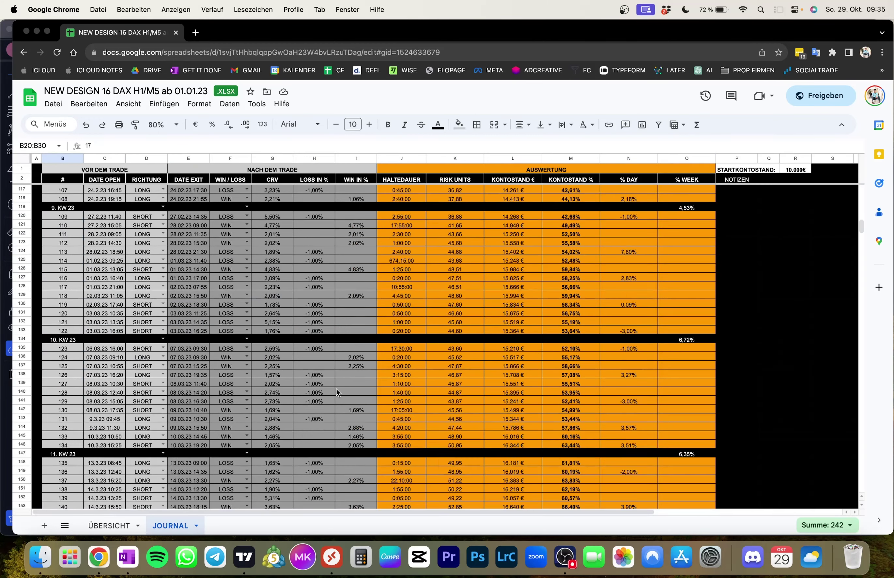
scroll(337, 392, down, 2)
scroll(307, 399, down, 20)
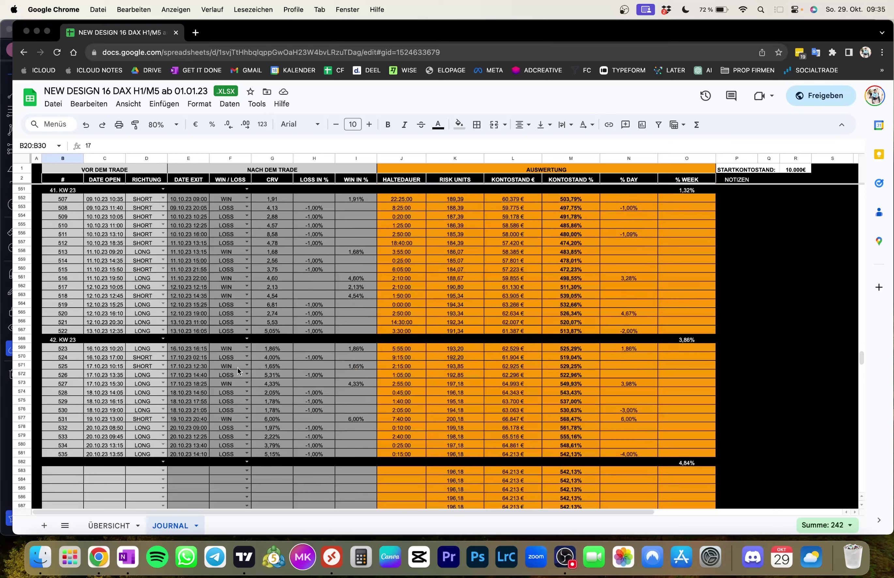
click(52, 342)
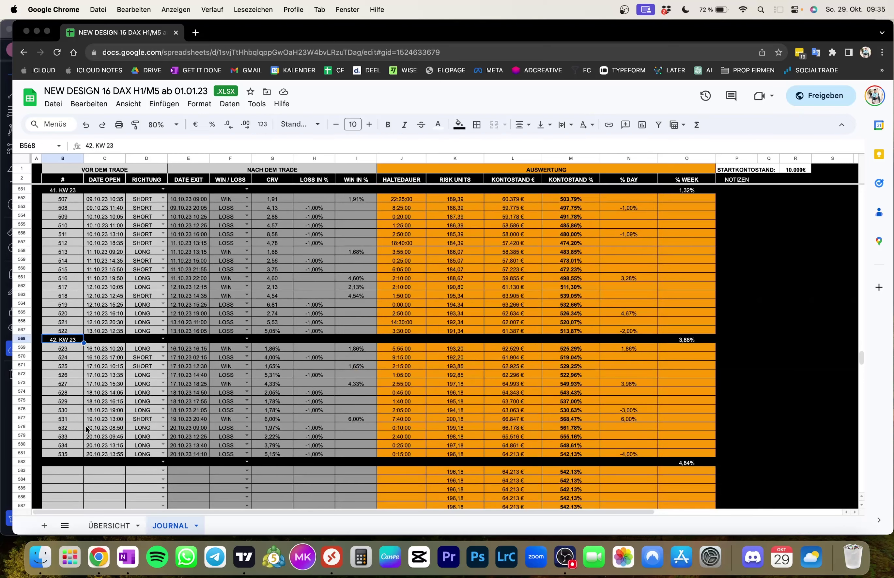
click(72, 464)
click(67, 339)
key(cmd+c)
click(54, 465)
key(cmd+v)
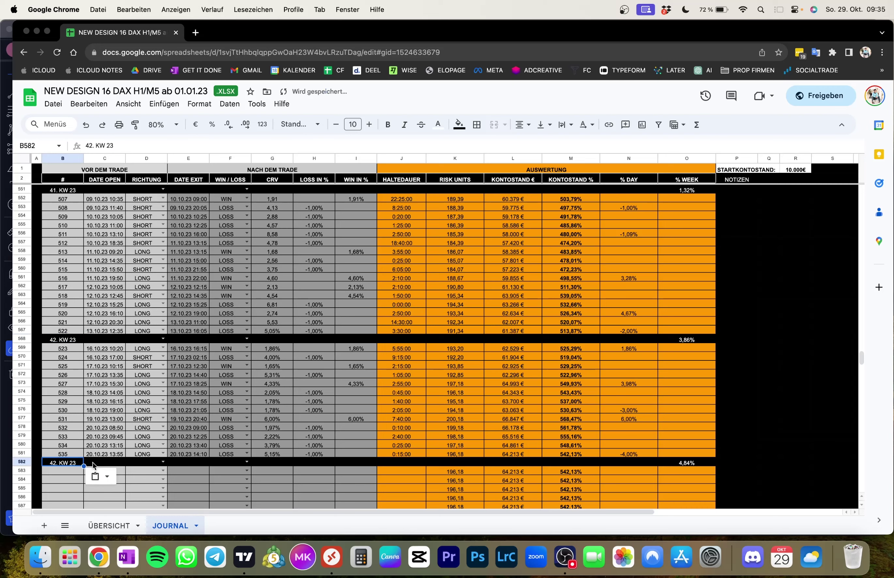
click(91, 145)
key(BackSpace)
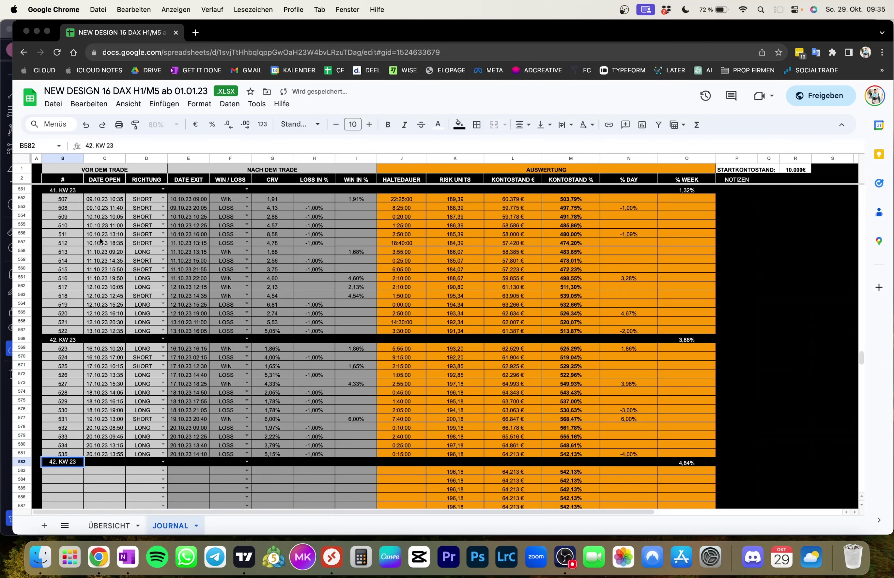
text(3)
key(Return)
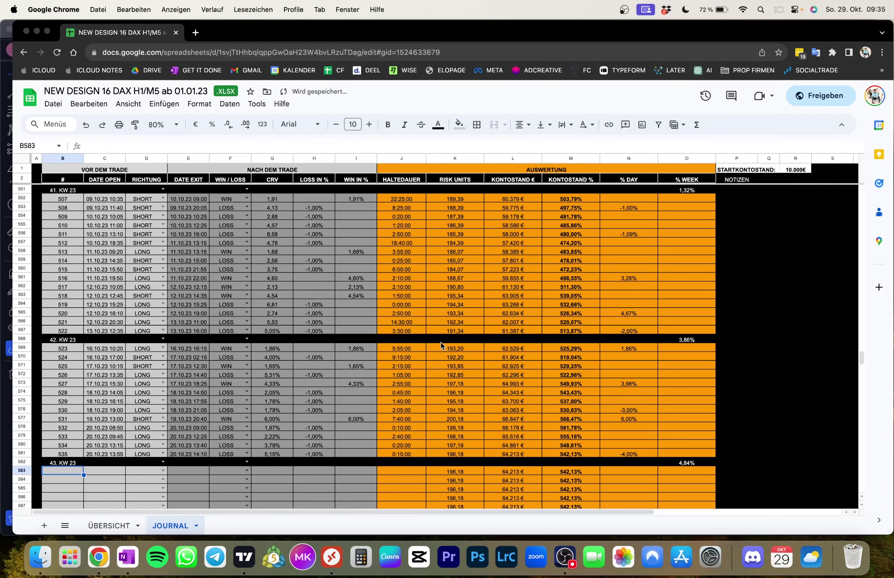
- Check the account balance in euros and percent for trade 535 against the STARTKONTOSTAND value
scroll(507, 383, down, 5)
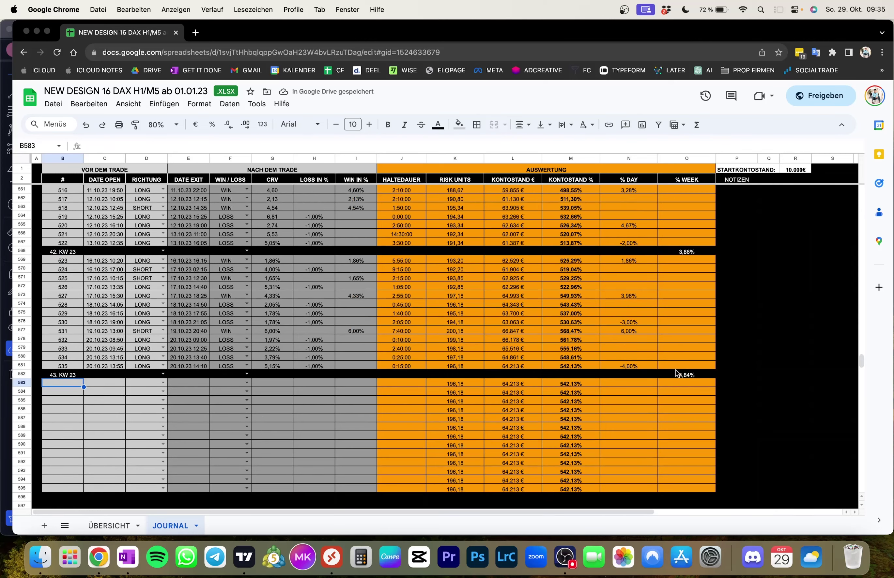
click(680, 383)
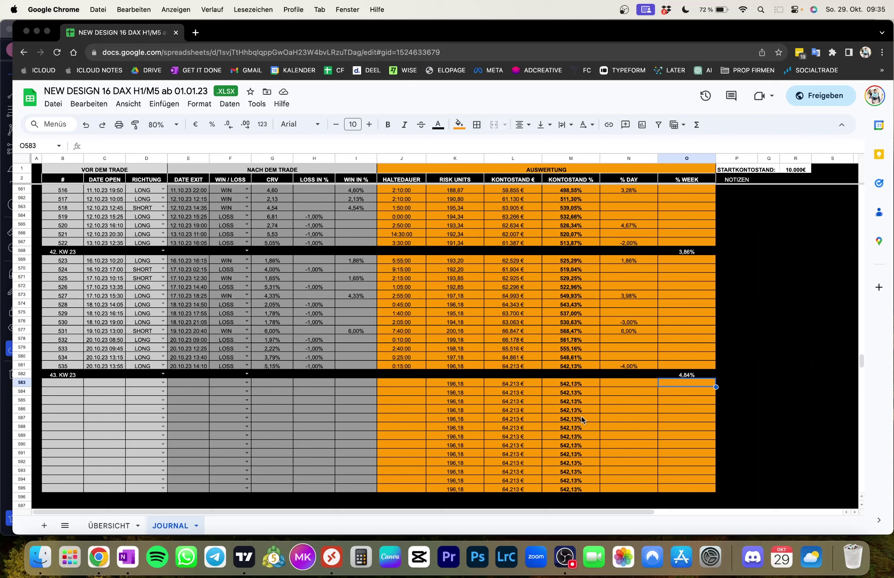
click(578, 366)
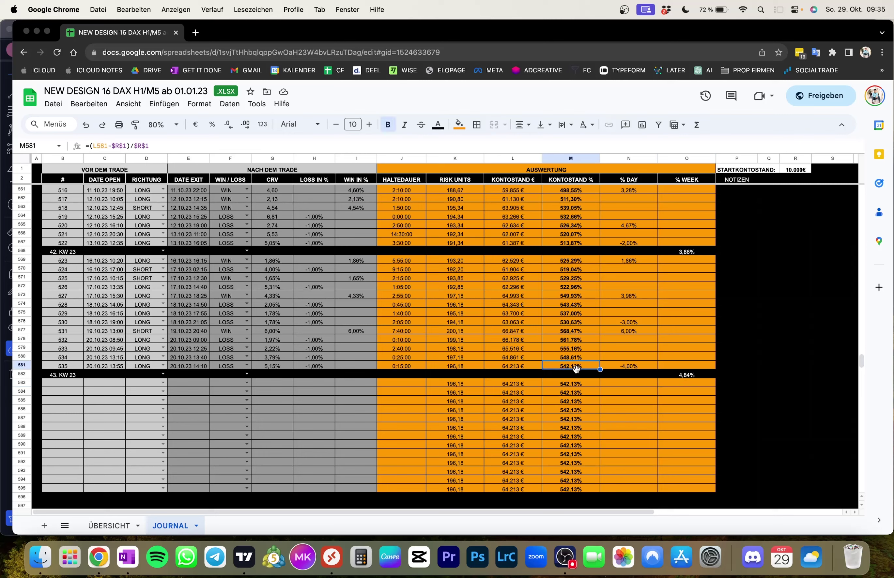
click(792, 172)
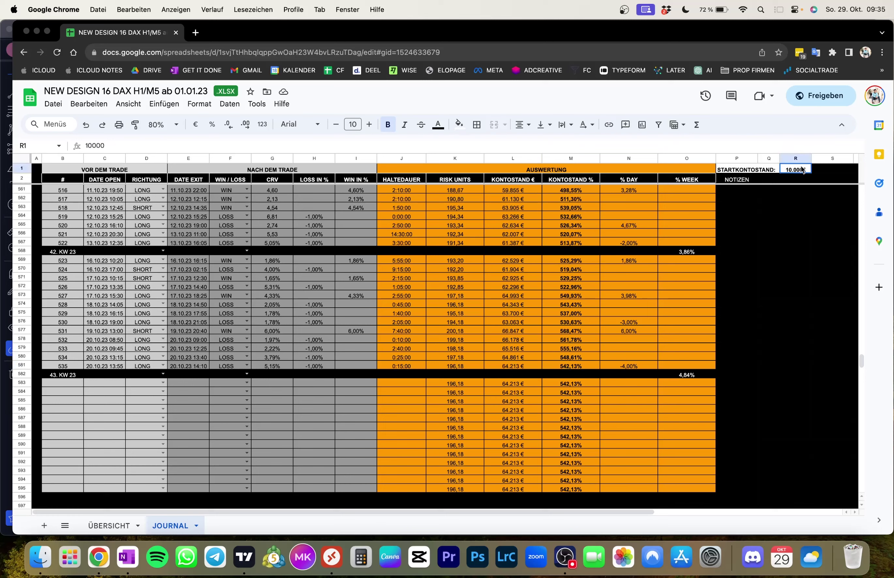
drag(802, 170, 746, 171)
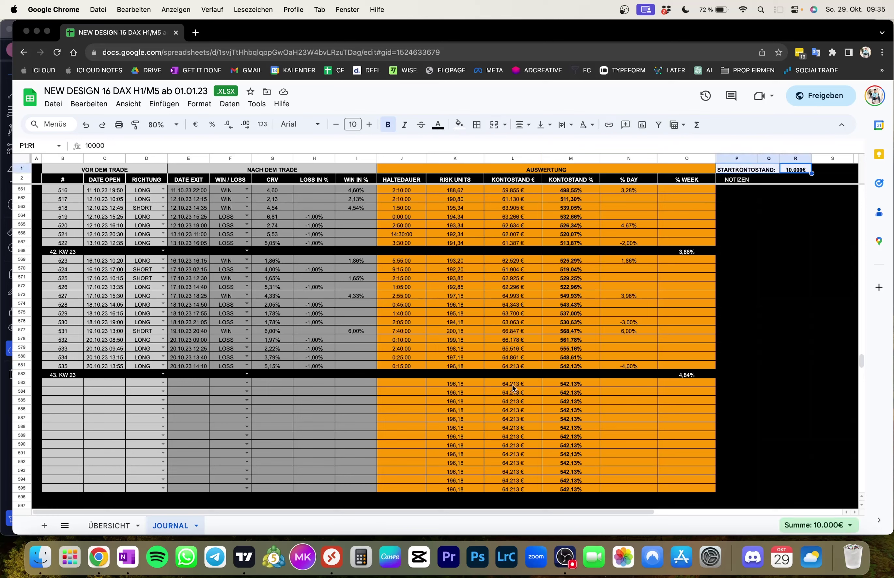
click(511, 367)
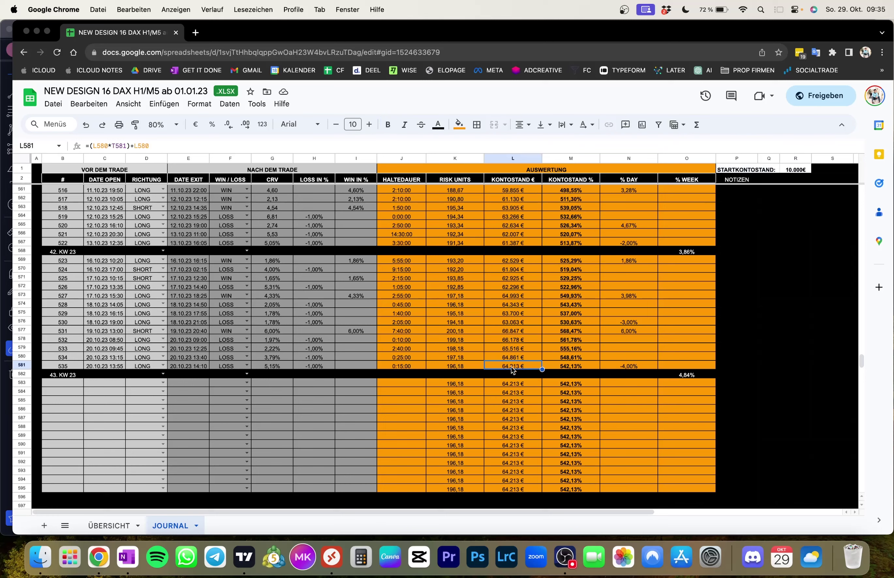
- Review the average weekly profit on the ÜBERSICHT sheet and return to the JOURNAL sheet
click(124, 526)
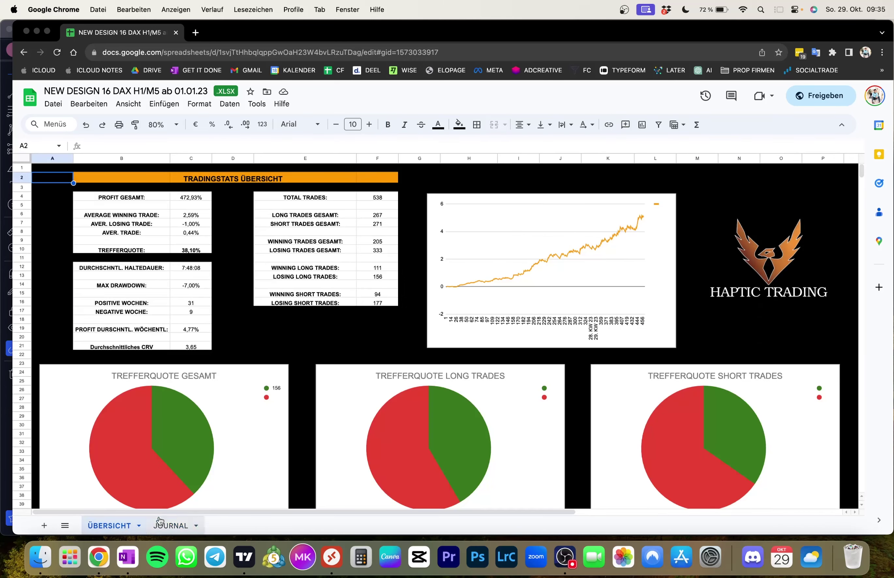
drag(132, 330, 183, 333)
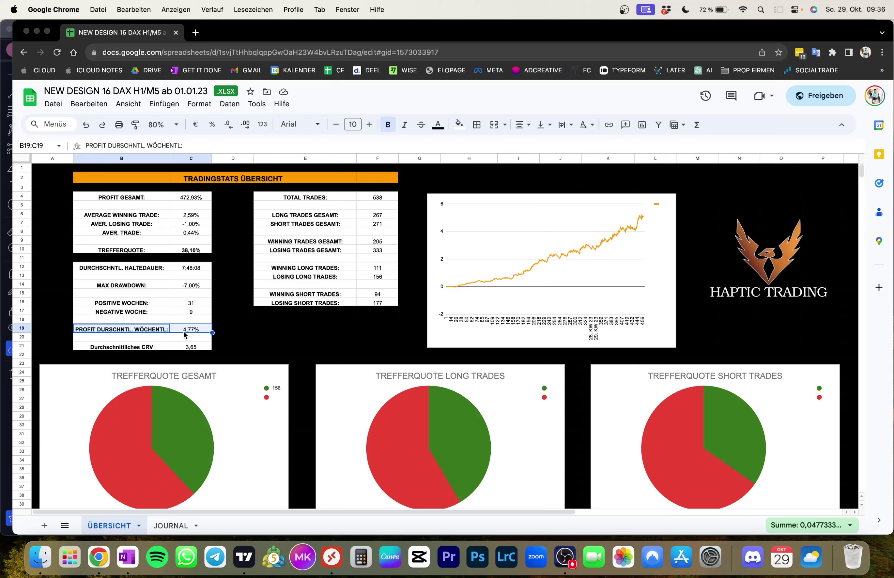
click(189, 337)
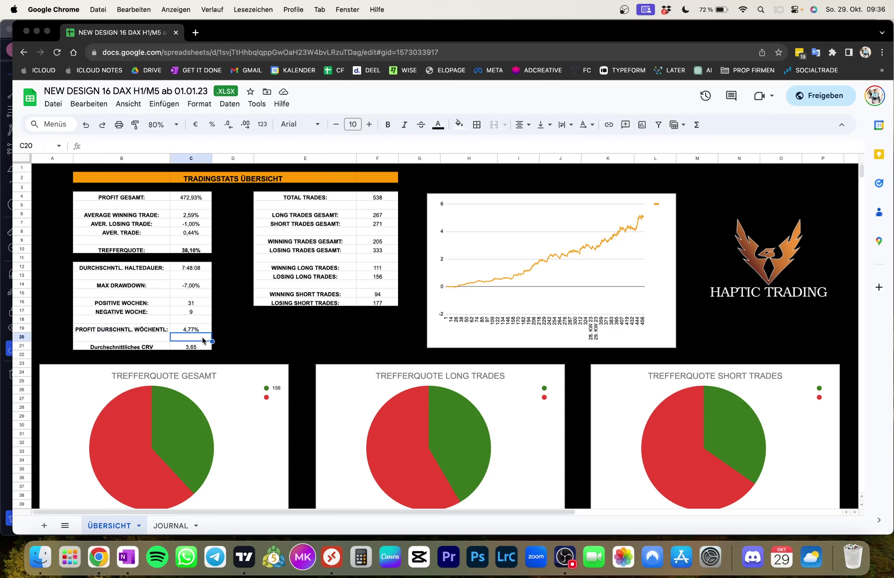
click(170, 526)
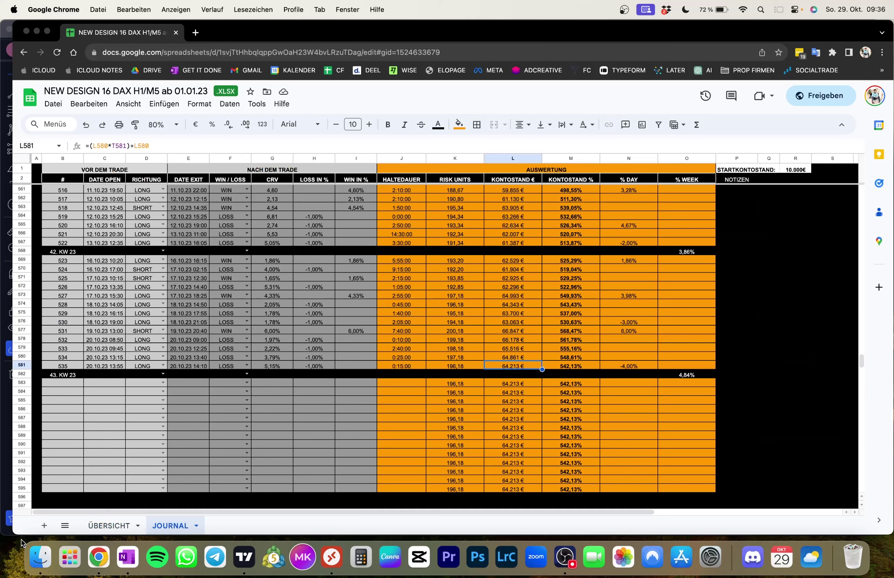
- Switch to TradingView and view the GER40 one-hour chart around Monday 23 October
click(244, 557)
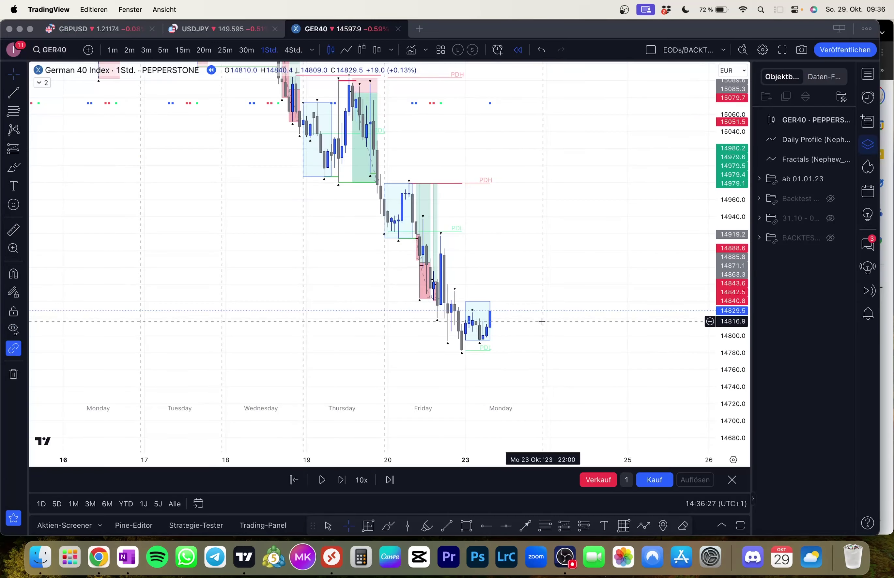
scroll(542, 321, down, 3)
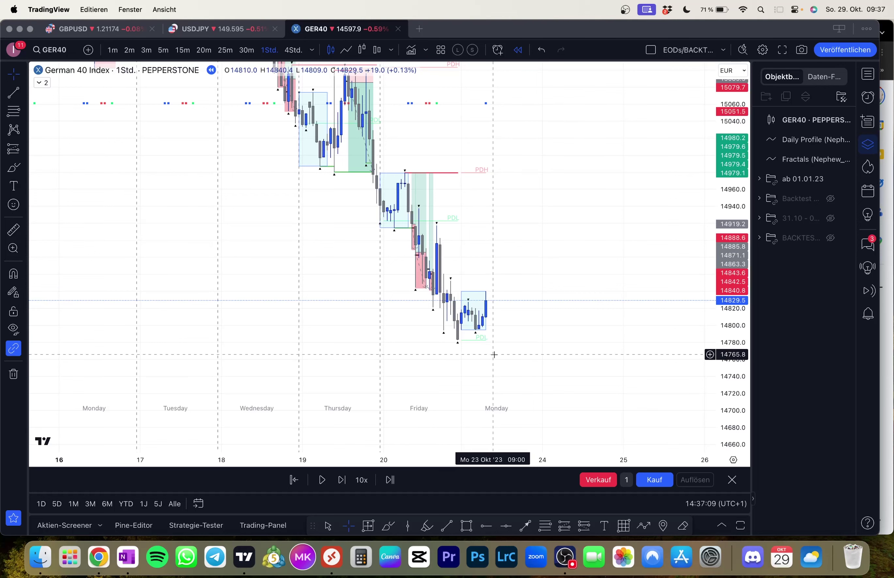
- Hide the "ab 01.01.23" drawings group and draw a green horizontal trend line at Monday's 14794.5 session low from 04:00 to 21:00
drag(506, 343, 504, 320)
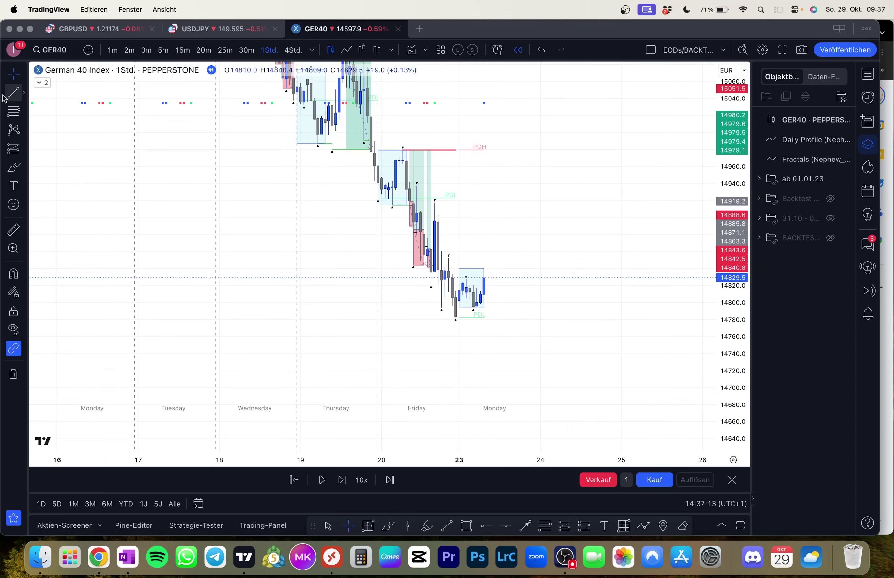
click(14, 93)
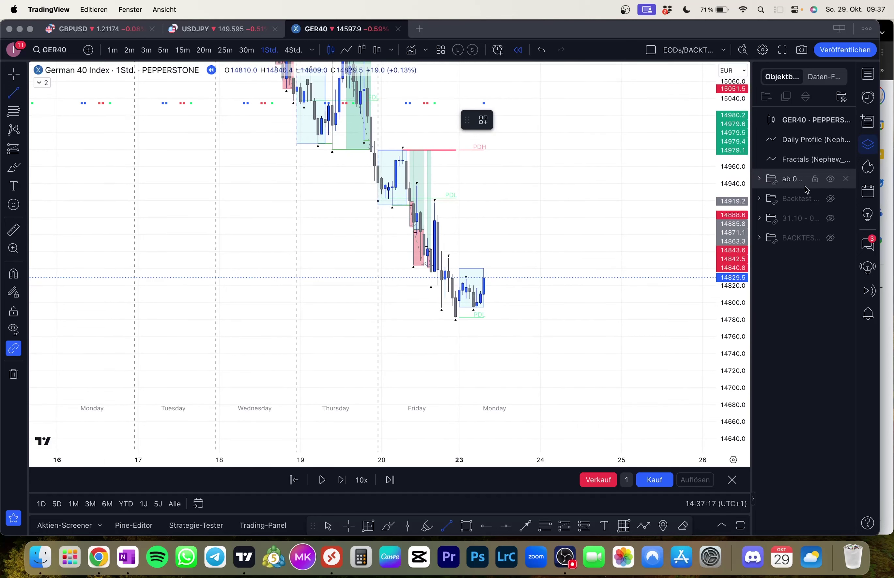
click(830, 180)
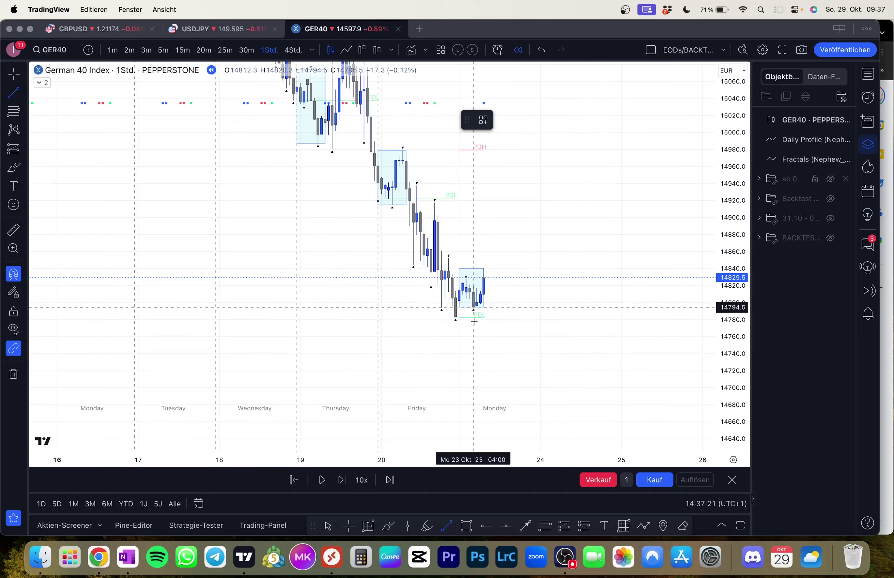
click(473, 307)
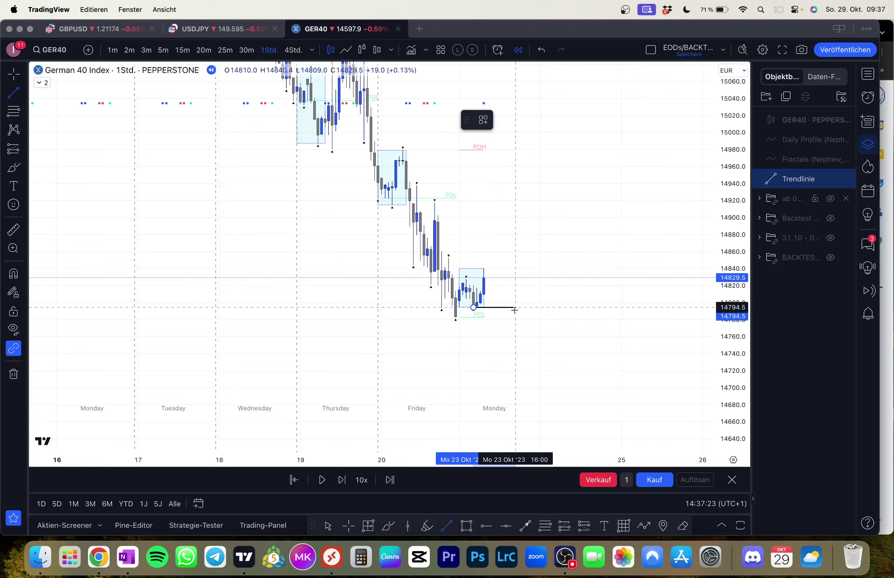
click(533, 308)
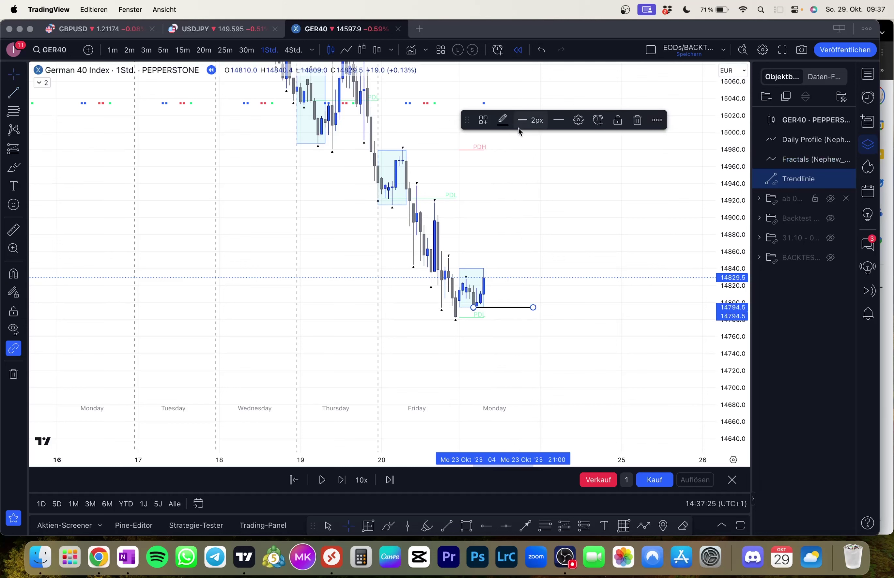
click(503, 120)
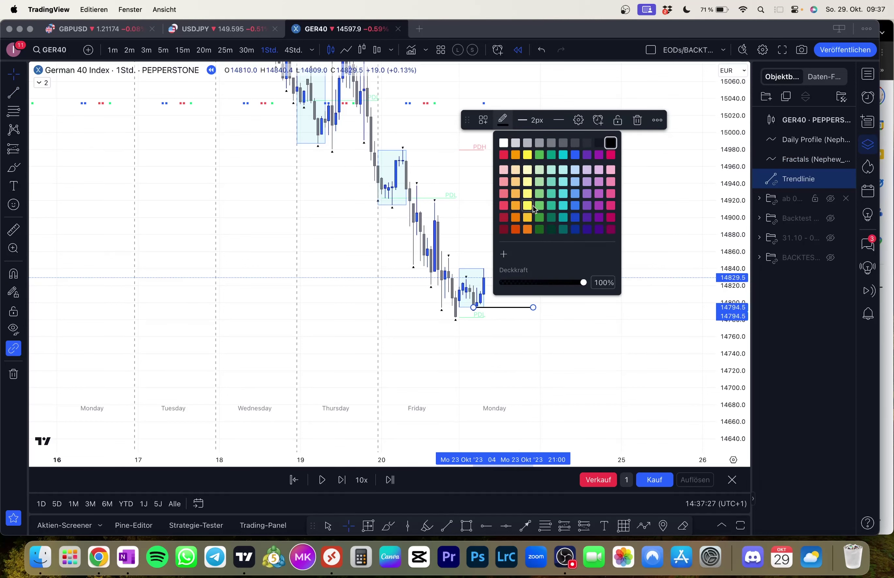
click(538, 206)
- Draw a red horizontal trend line from Monday's 14840.4 session high to 21:00
key(alt+t)
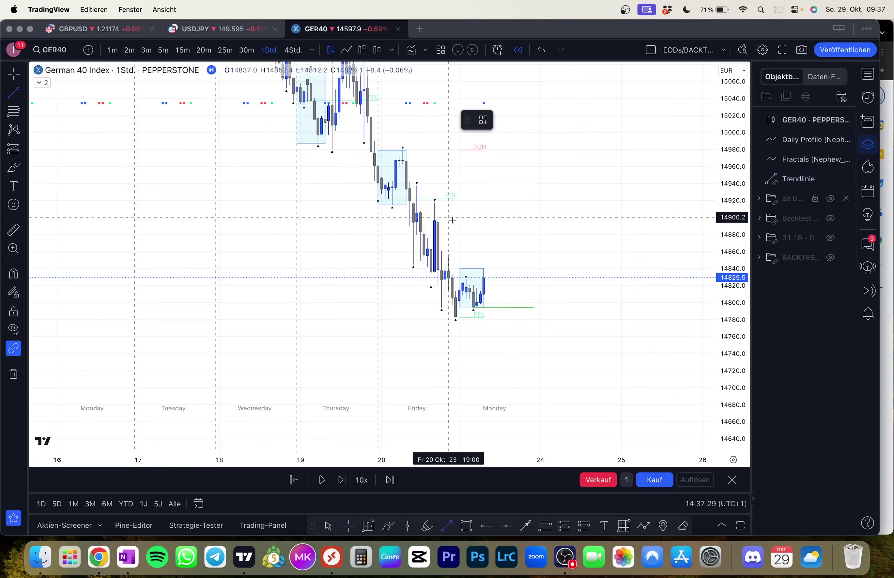
key(super)
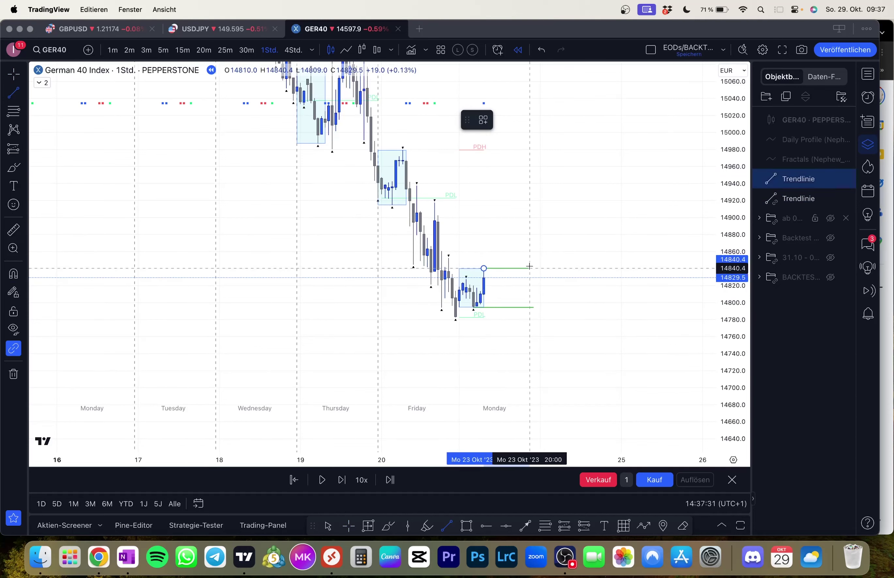
click(532, 266)
click(504, 120)
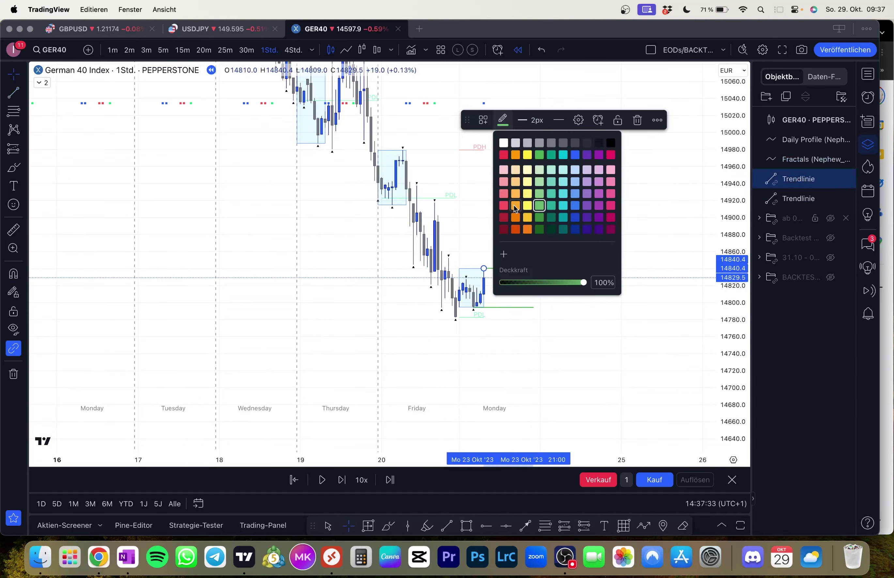
click(504, 207)
click(564, 249)
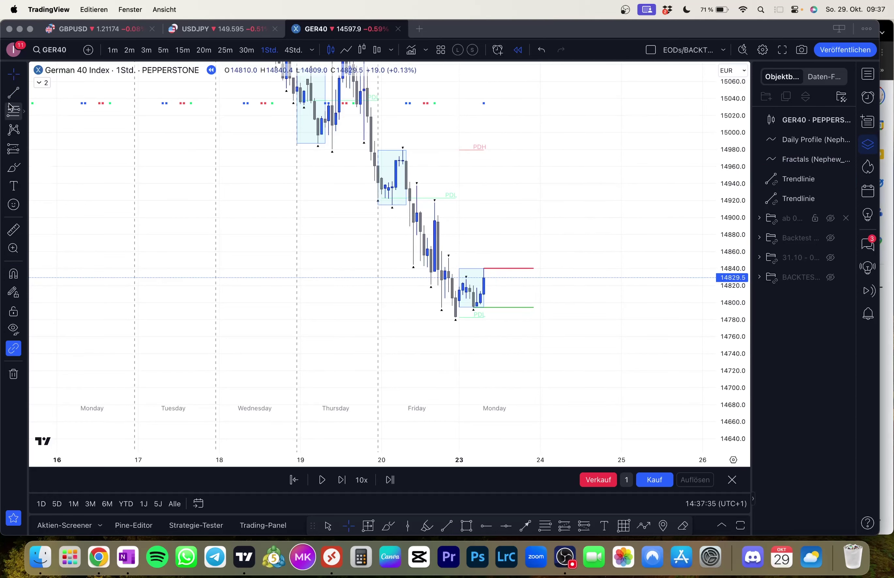
- Draw two red horizontal trend lines from Friday's swing highs at 14852.4 and about 14918 to Monday 21:00
click(14, 92)
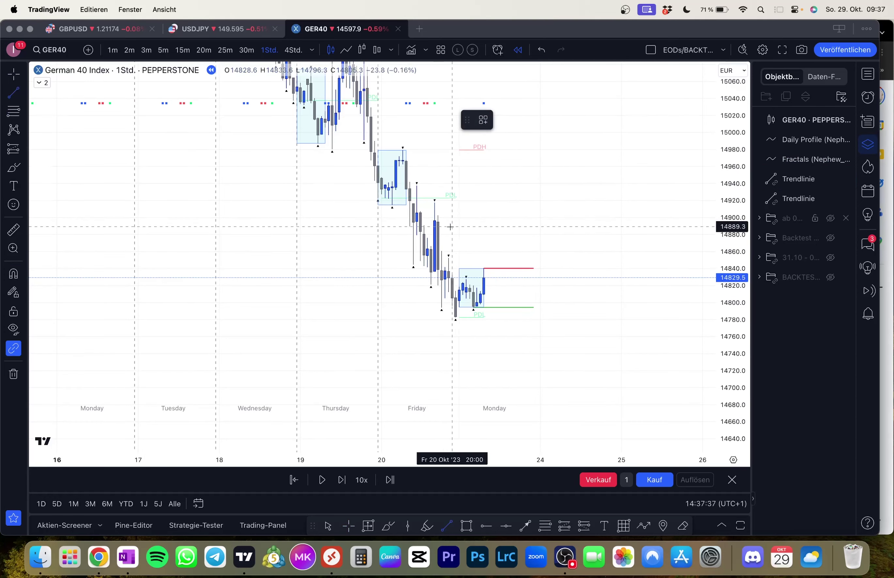
click(448, 258)
click(534, 257)
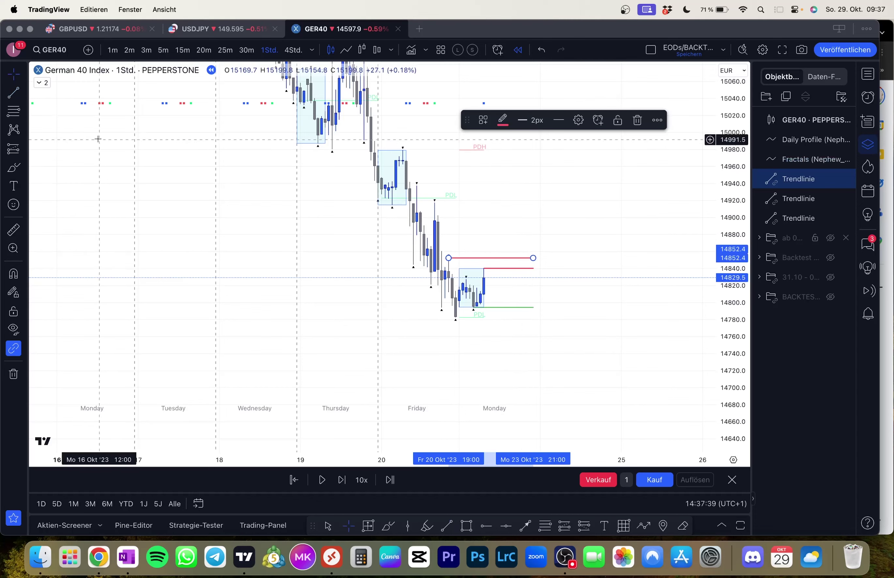
click(13, 92)
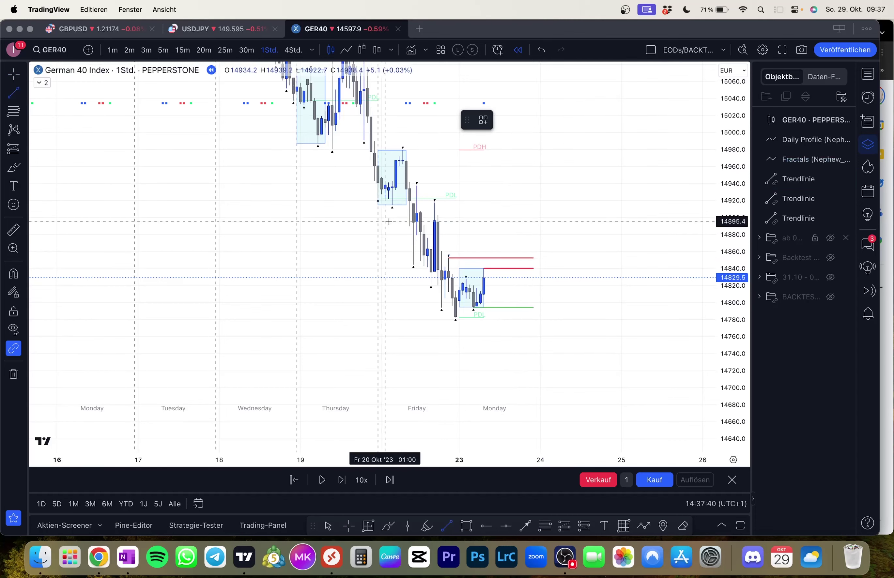
super+click(434, 187)
shift+click(534, 225)
drag(587, 288, 601, 224)
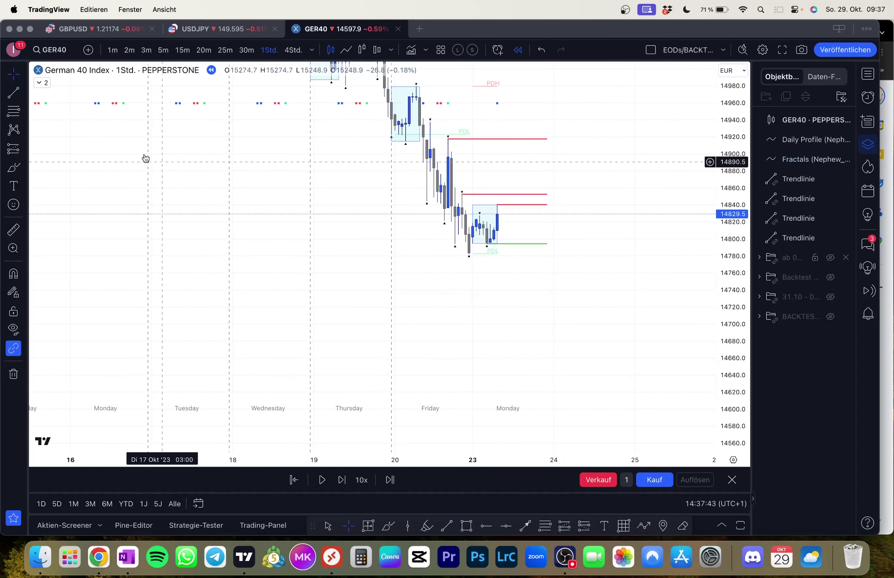
- Draw a green horizontal trend line from Friday's 14782.5 low at 21:00 to Monday 21:00
click(14, 92)
click(469, 254)
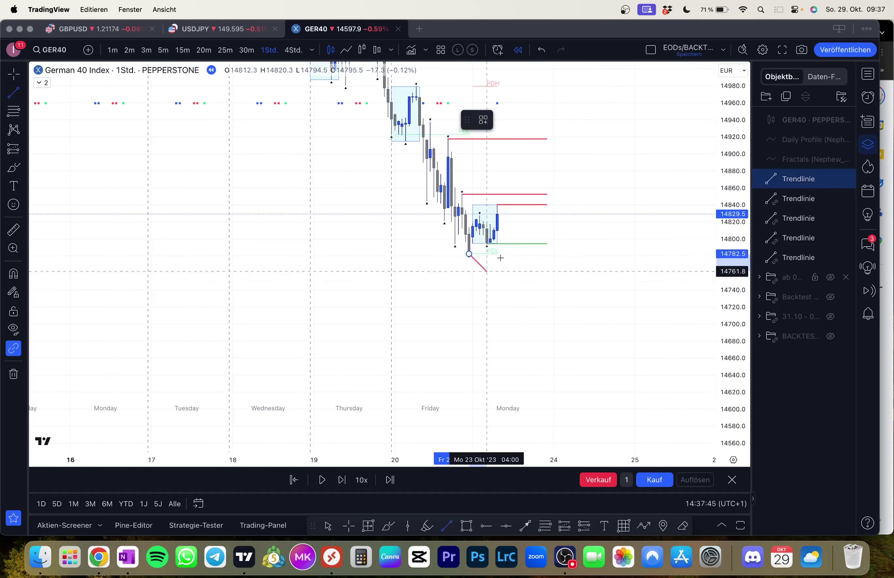
click(547, 255)
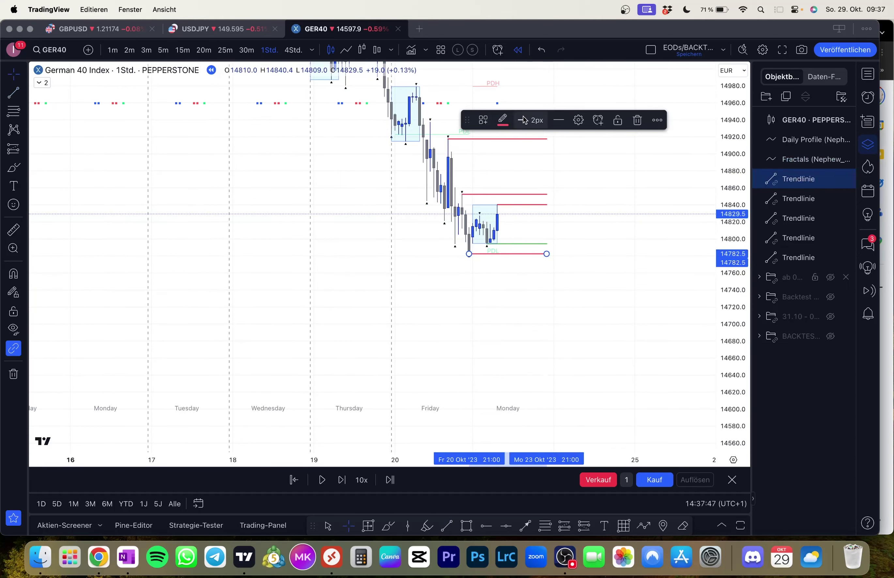
click(504, 119)
click(540, 206)
click(601, 227)
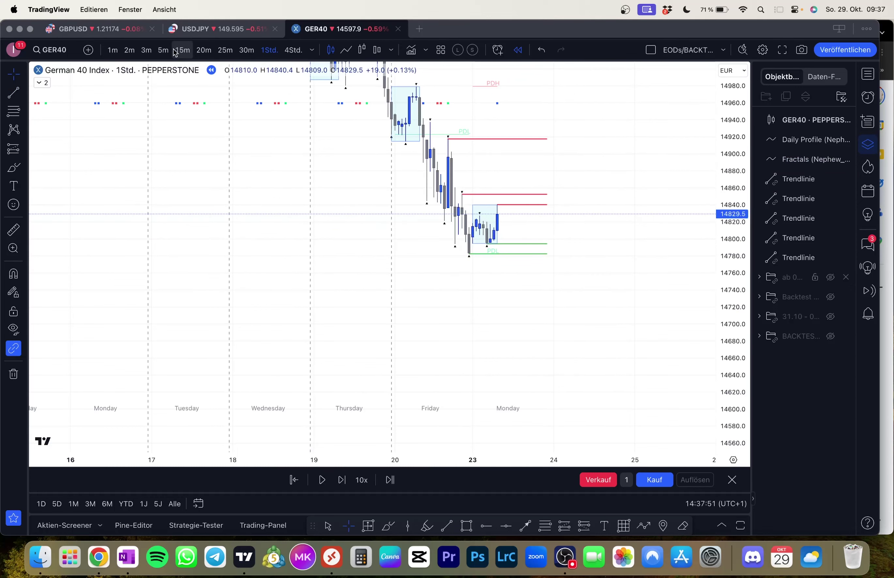
- Switch the chart to the 5-minute timeframe and advance the replay bar by bar to about 08:25 on Monday 23 October
click(163, 50)
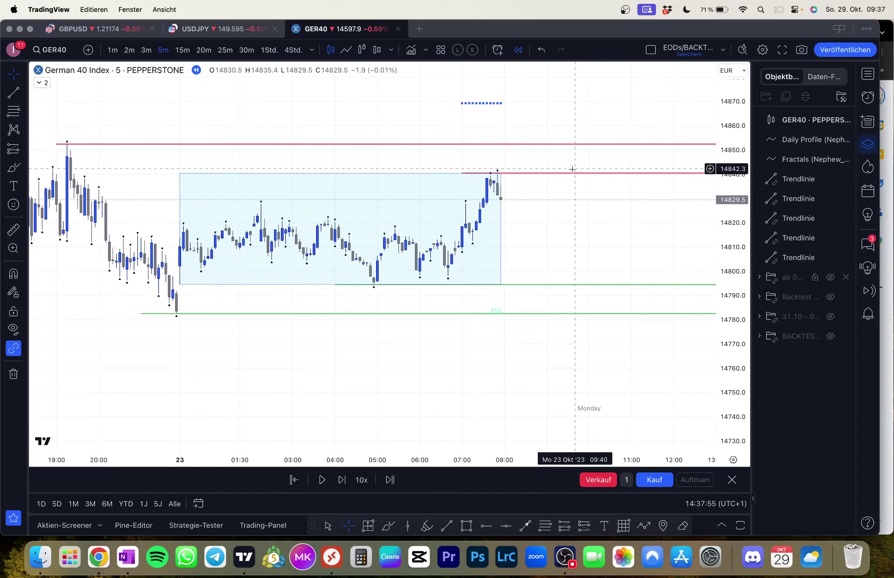
drag(573, 174, 508, 248)
key(super+z)
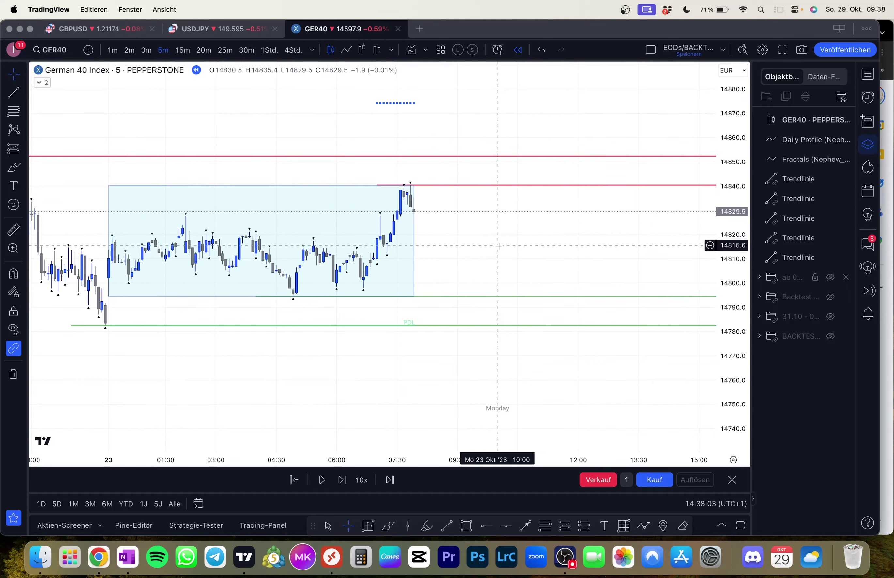
key(shift+Right)
key(shift+Right)
key(shift+Right)
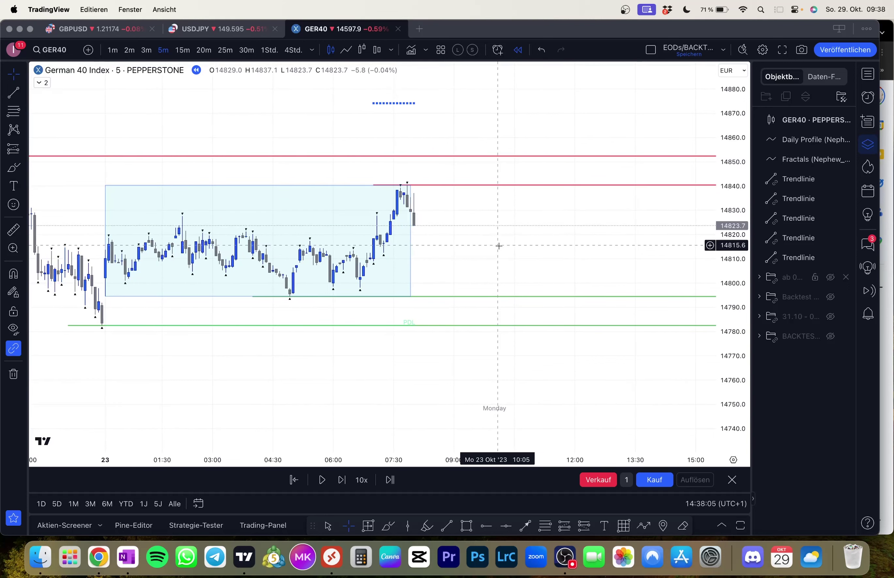
key(shift+Right)
key(shift+Right)
key(shift+Right)
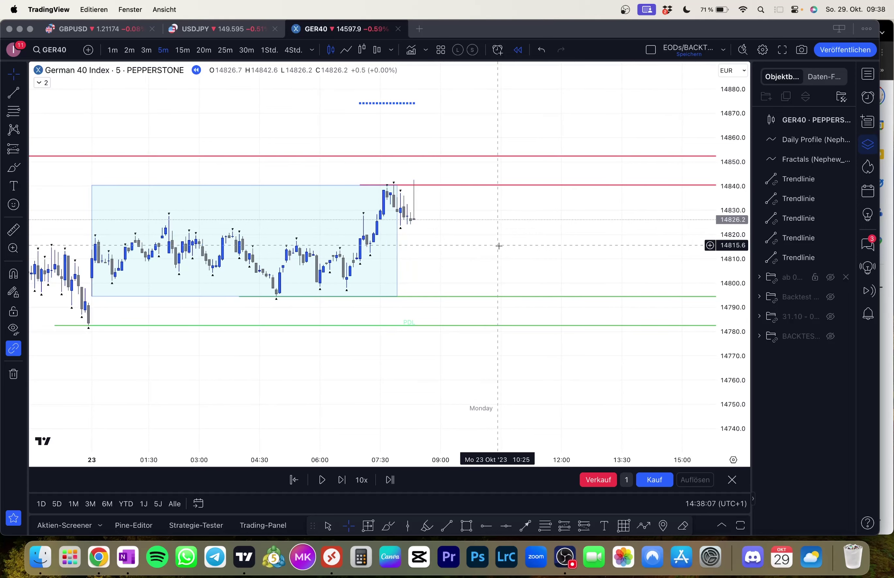
key(shift+Right)
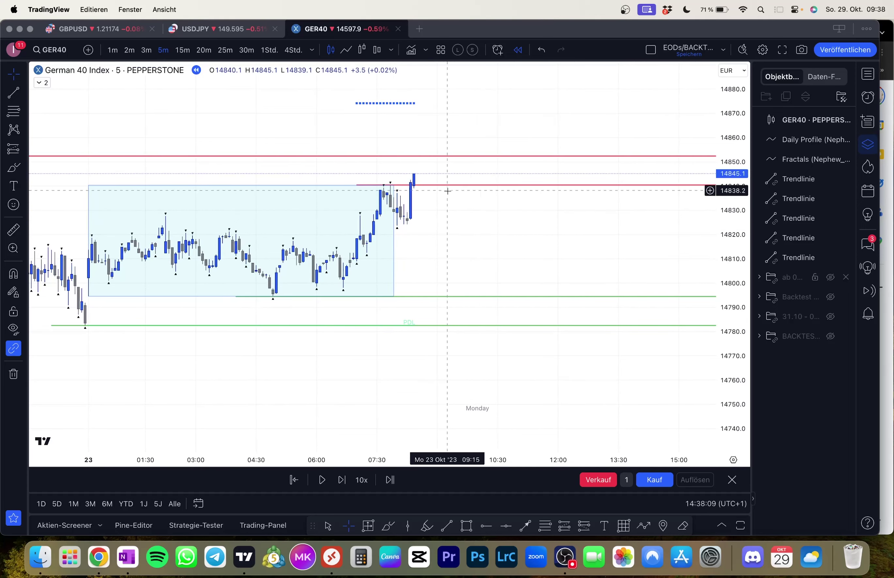
- Shorten the red 14840.4 line so it ends at the candle that broke above it around 08:25
scroll(467, 265, down, 4)
drag(522, 246, 423, 244)
drag(588, 217, 389, 238)
scroll(388, 238, left, 3)
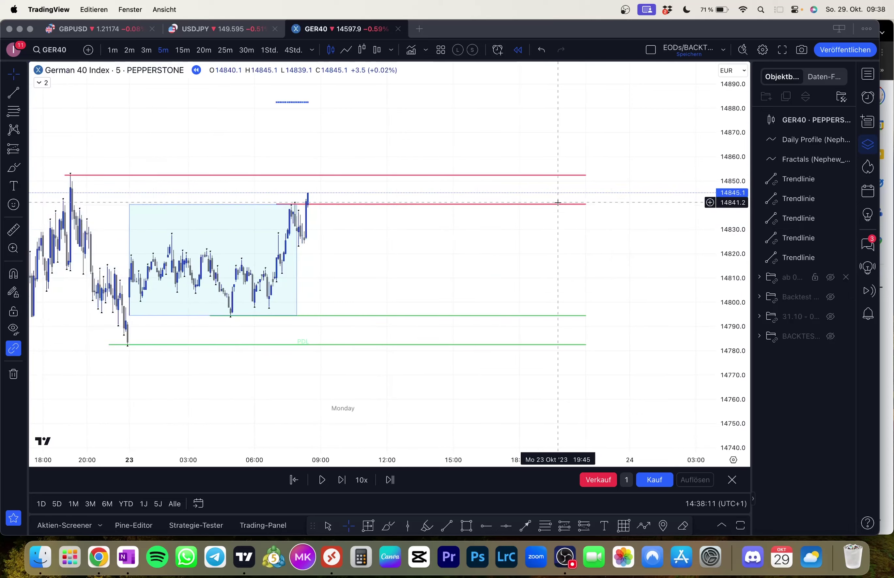
drag(584, 204, 584, 240)
scroll(616, 285, up, 3)
drag(734, 278, 732, 171)
scroll(526, 242, up, 2)
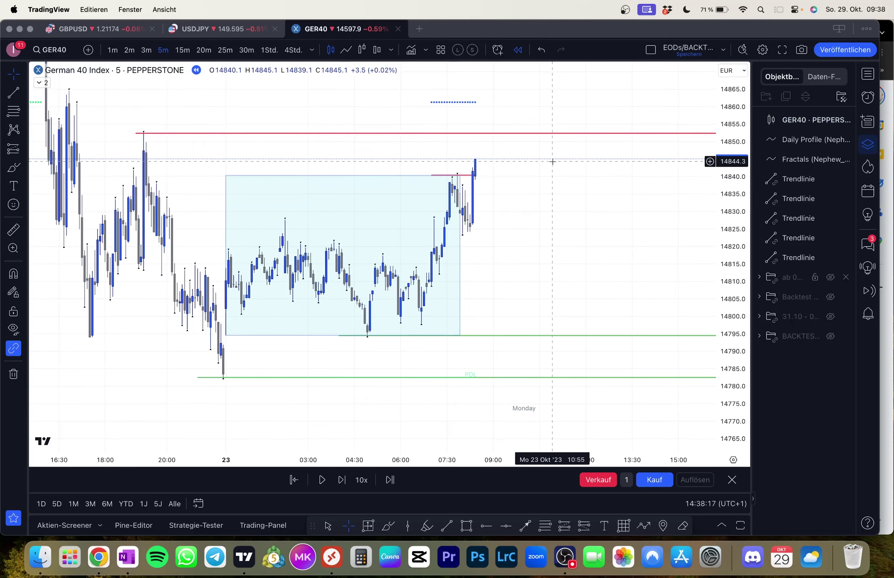
- Shorten the red 14852.4 line so it ends where price first broke above it around 08:30
drag(573, 215, 576, 229)
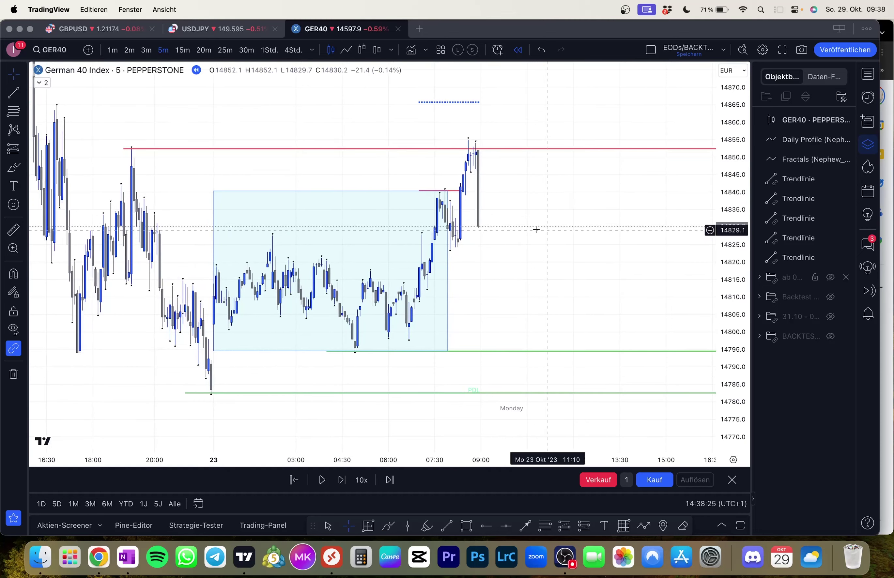
scroll(521, 231, down, 1)
drag(719, 195, 719, 287)
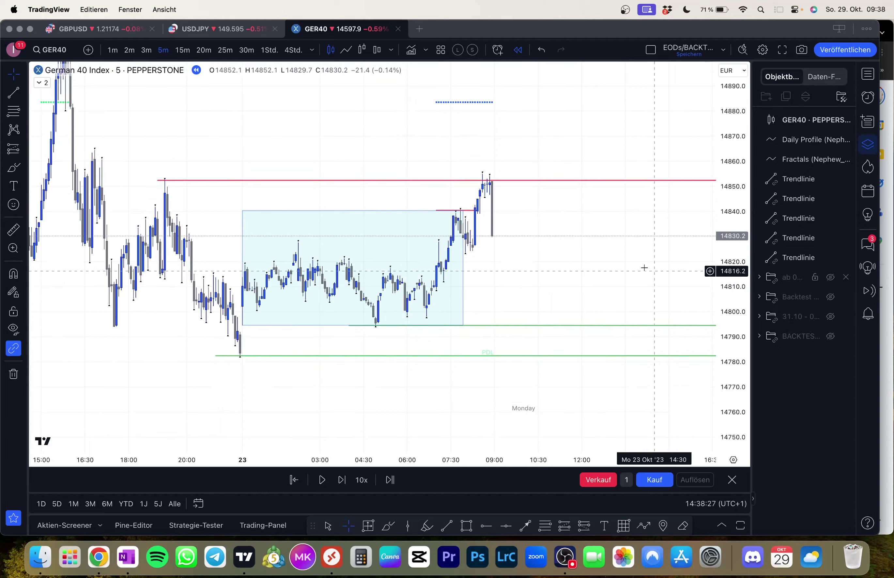
drag(618, 265, 488, 285)
scroll(556, 238, down, 1)
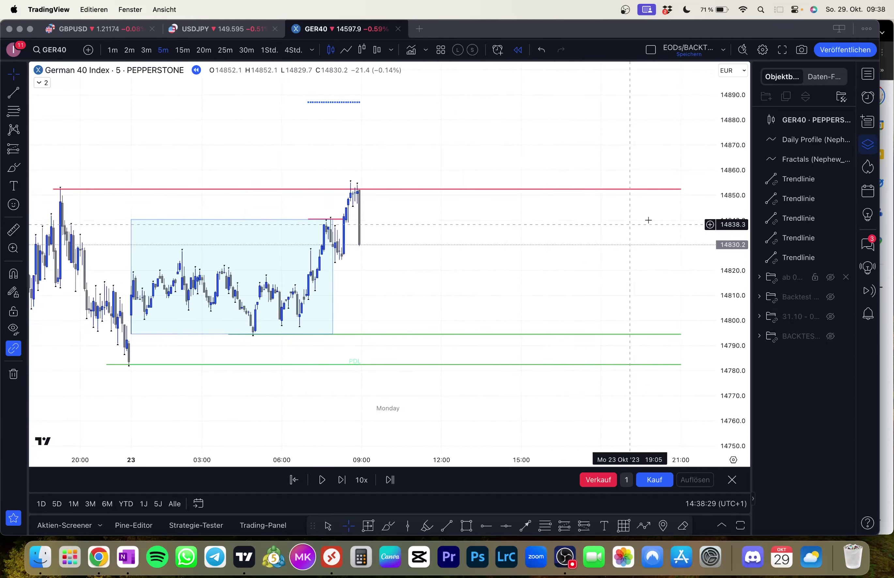
click(682, 190)
mouse_move(350, 170)
mouse_down()
mouse_move(337, 173)
mouse_move(349, 175)
mouse_up()
click(402, 123)
scroll(402, 123, down, 2)
drag(403, 123, 462, 142)
- Advance the replay bar by bar through the drop after 09:00 to the 09:15 candle
key(shift+Right)
key(shift+Right)
key(shift+Right)
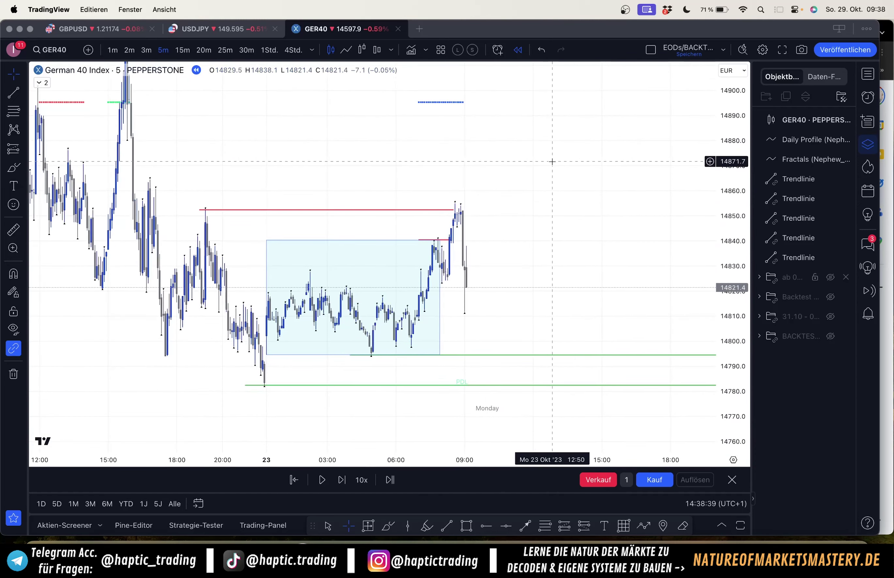
key(shift+Right)
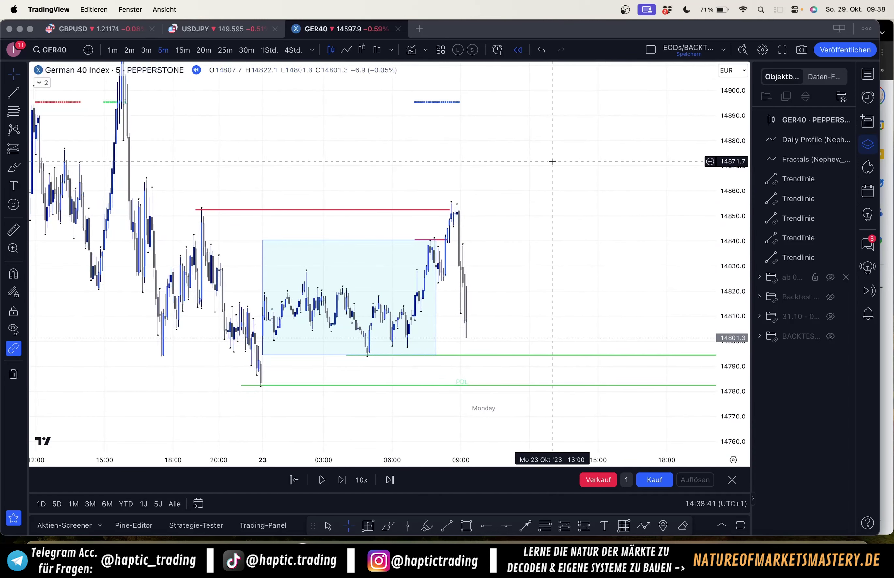
key(shift+Right)
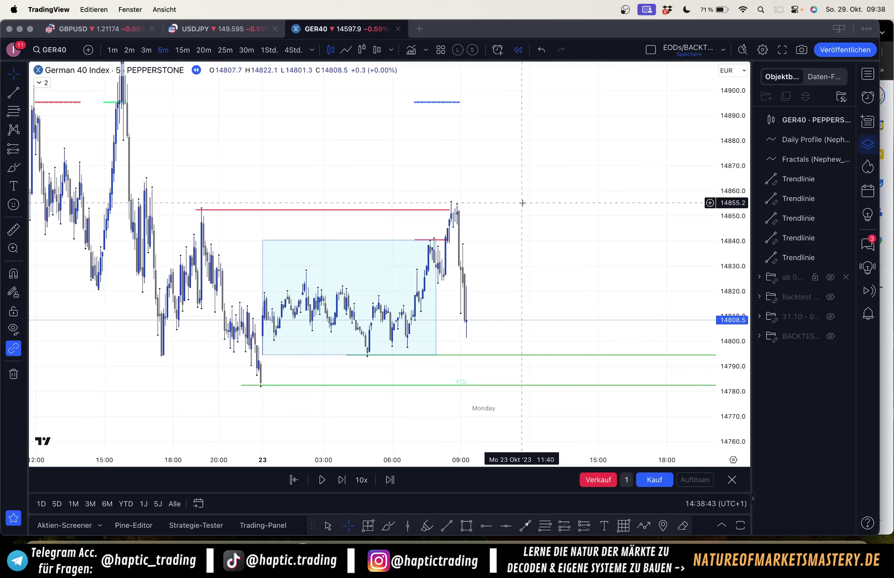
- Sketch brush strokes over the move above the two red levels to illustrate the peaks and a hypothetical further high and drop
drag(522, 204, 552, 218)
click(14, 168)
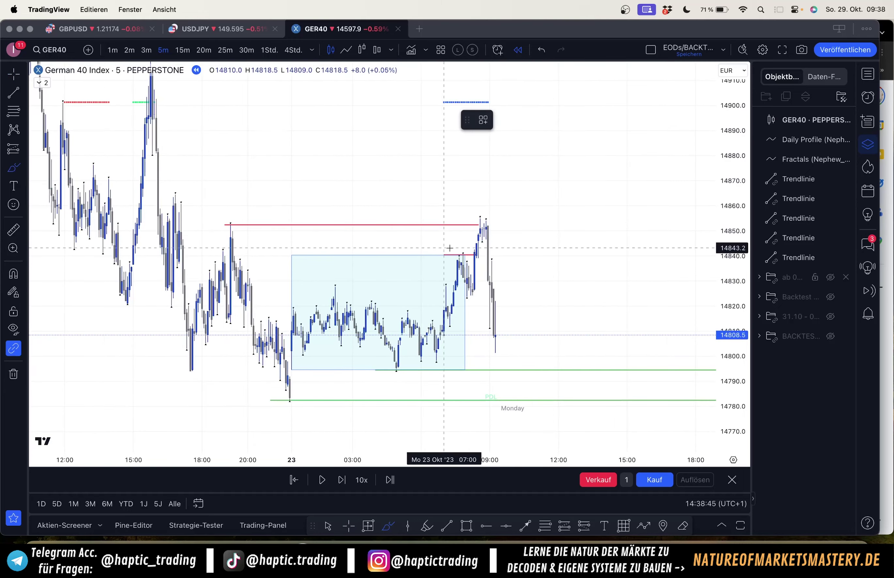
drag(475, 255, 482, 217)
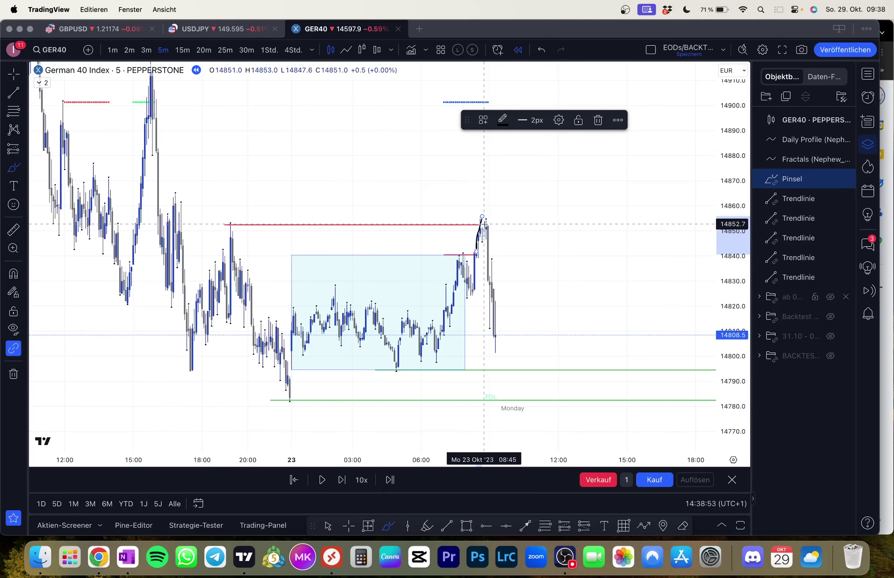
mouse_move(481, 217)
mouse_down()
mouse_move(493, 209)
mouse_move(512, 250)
mouse_up()
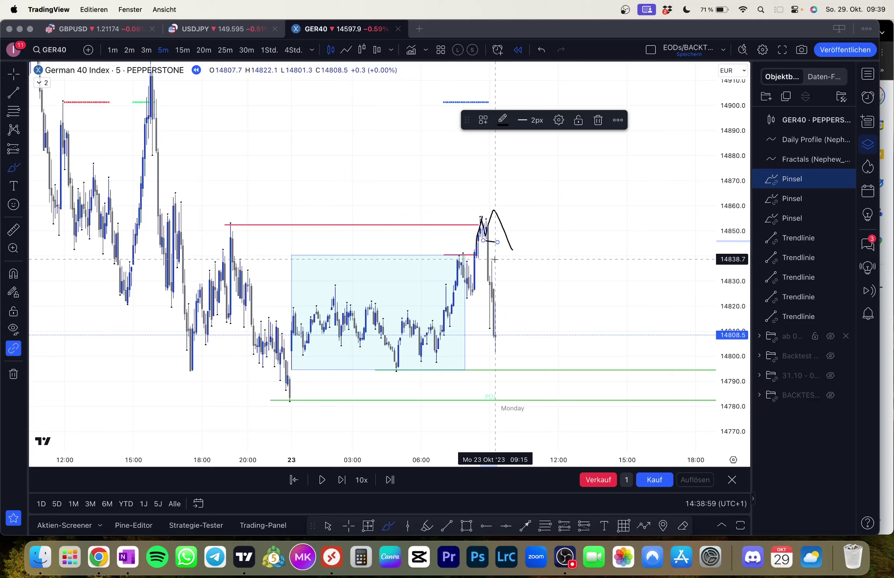
- Undo the three brush strokes and leave the brush tool
key(super+z)
key(super+z)
key(super+z)
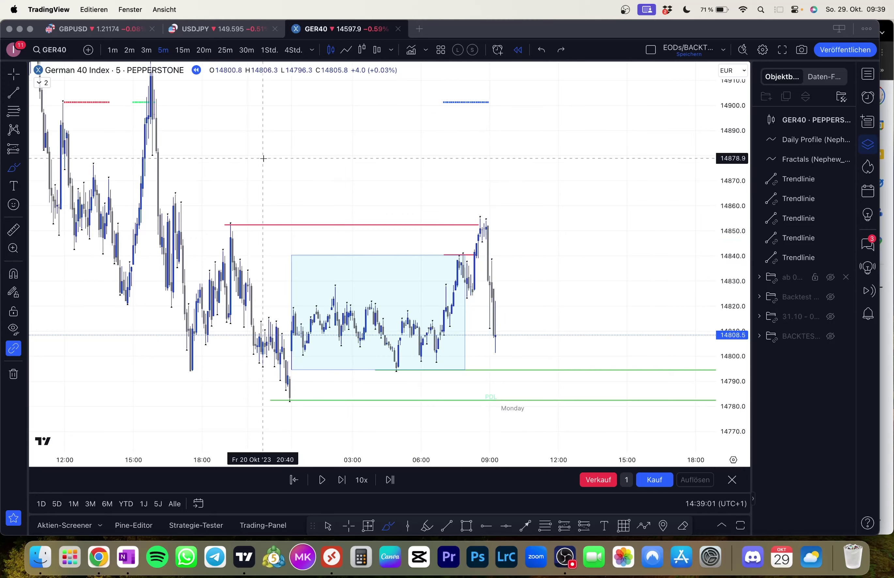
key(Escape)
drag(523, 205, 515, 179)
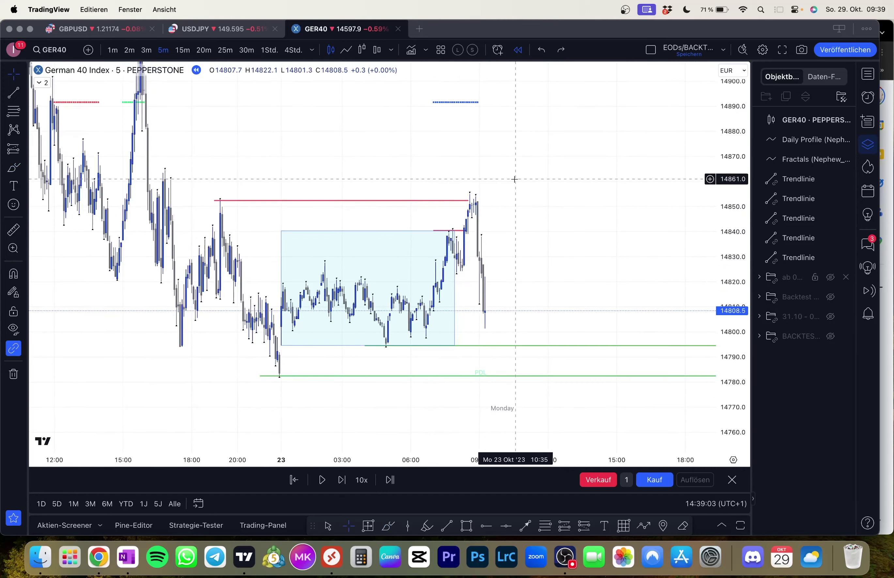
- Advance the replay by one bar to the 09:20 candle
drag(346, 125, 354, 119)
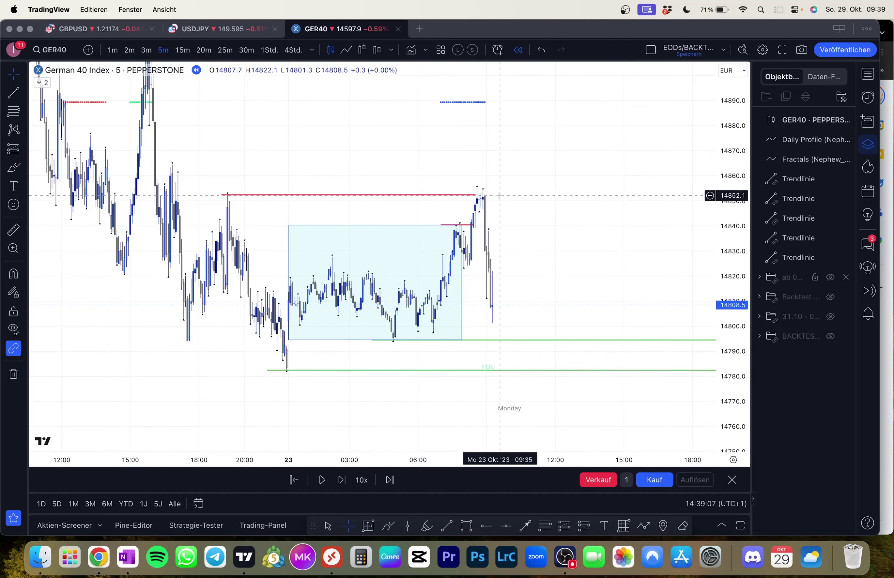
drag(493, 194, 514, 224)
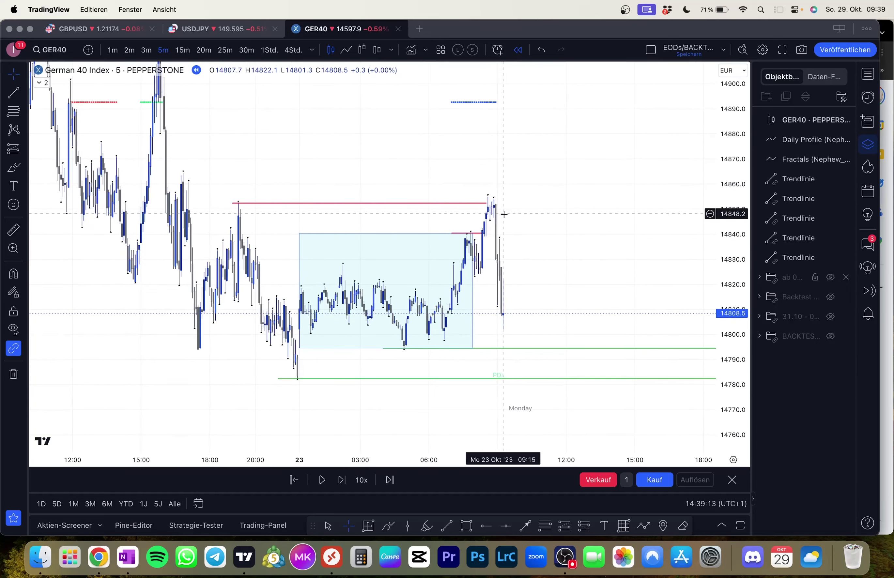
drag(504, 214, 500, 199)
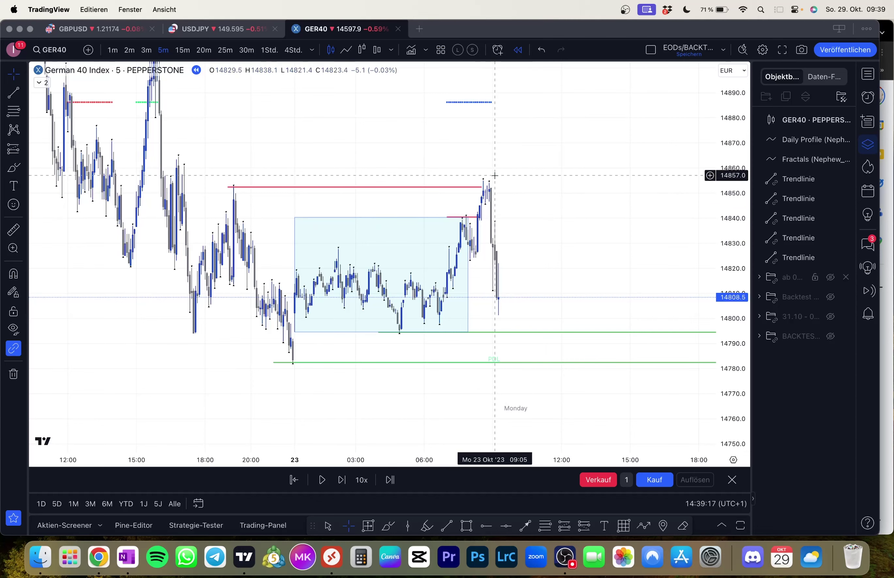
drag(530, 202, 524, 178)
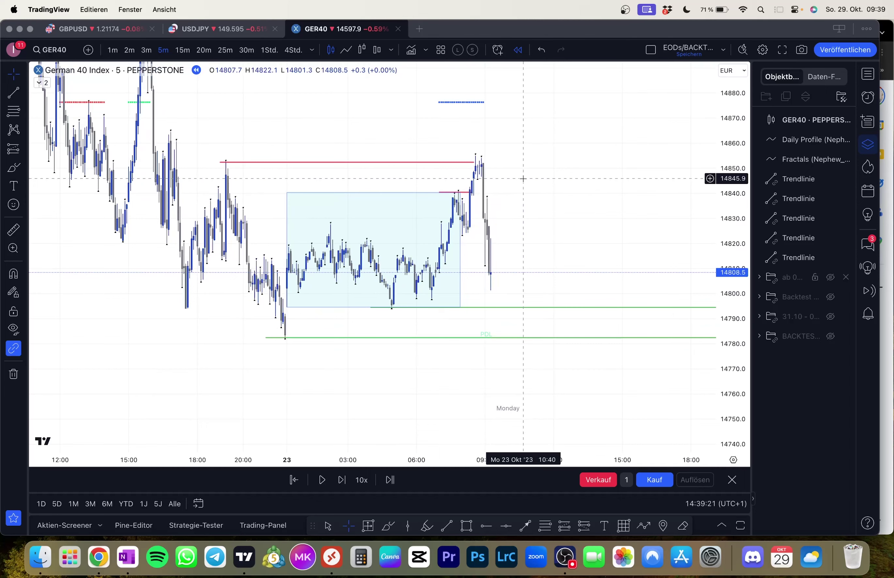
key(shift+Right)
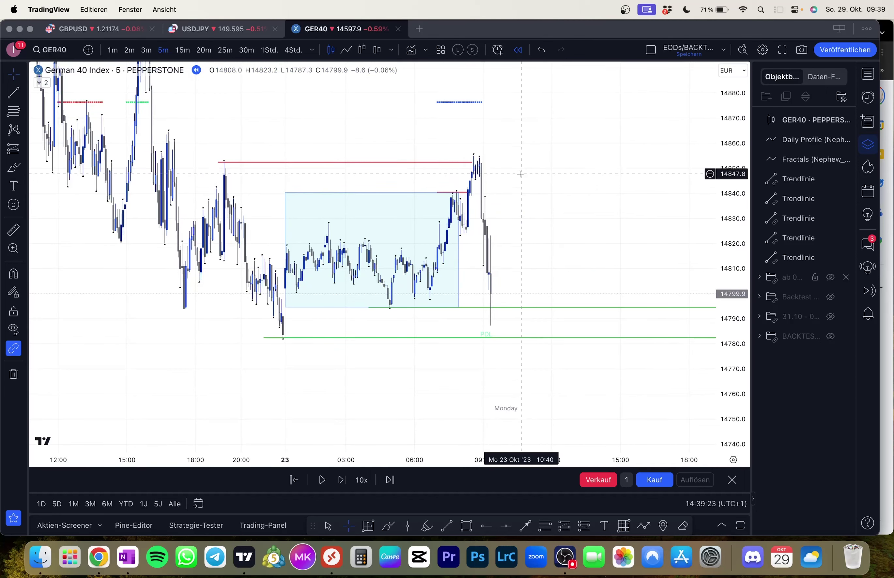
- Sketch brush strokes circling the high, tracing the drop, and marking the blue box's low and the break beneath it
drag(521, 174, 523, 181)
click(8, 171)
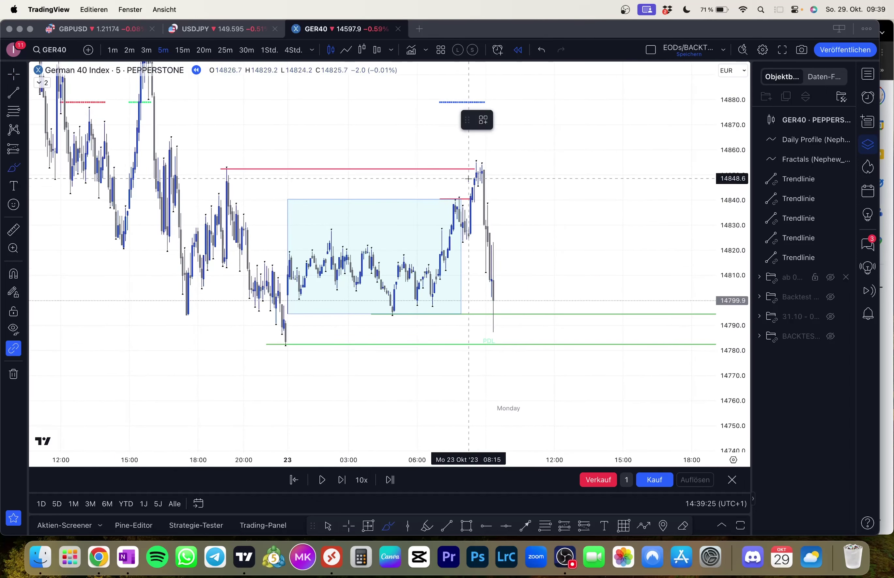
mouse_move(462, 198)
mouse_down()
mouse_move(482, 171)
mouse_move(505, 325)
mouse_move(475, 325)
mouse_move(496, 335)
mouse_move(510, 319)
mouse_move(503, 331)
mouse_up()
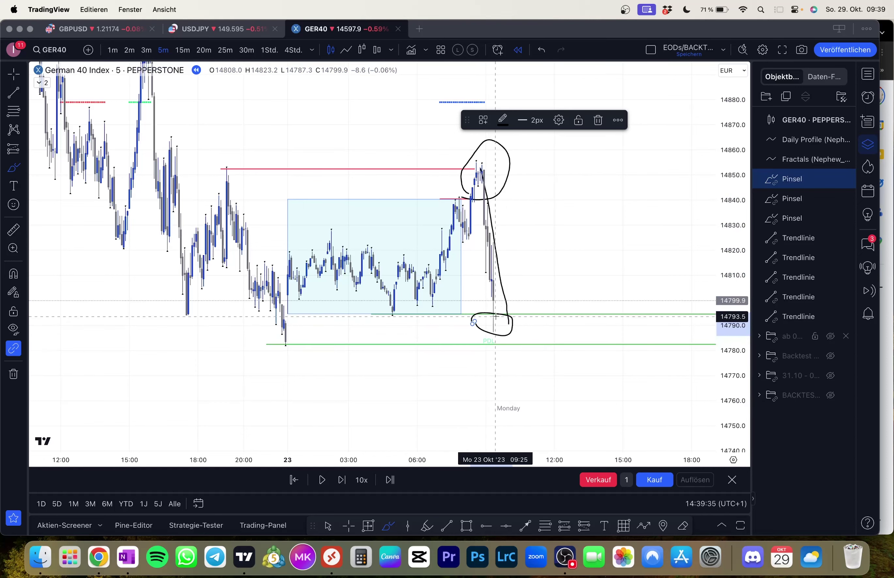
drag(488, 299, 490, 315)
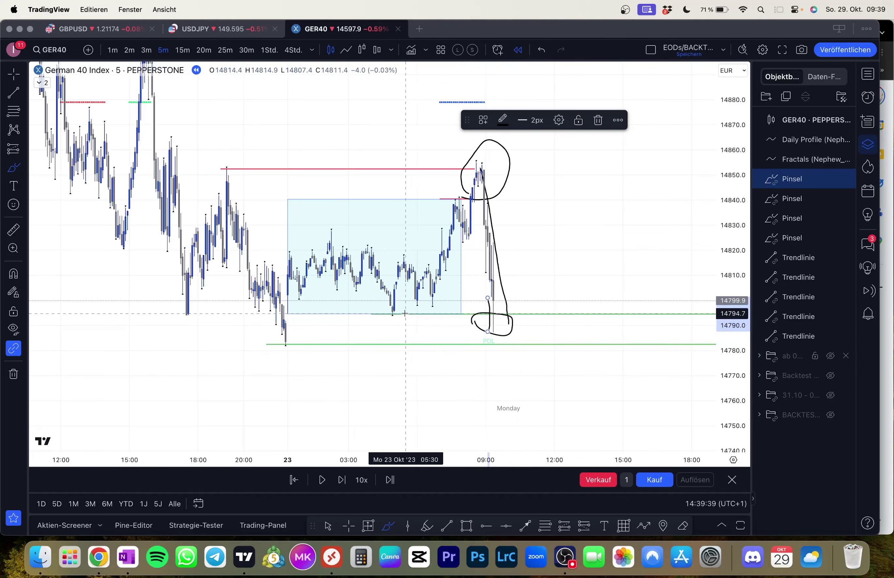
mouse_move(401, 312)
mouse_down()
mouse_move(449, 320)
mouse_move(285, 314)
mouse_move(451, 312)
mouse_up()
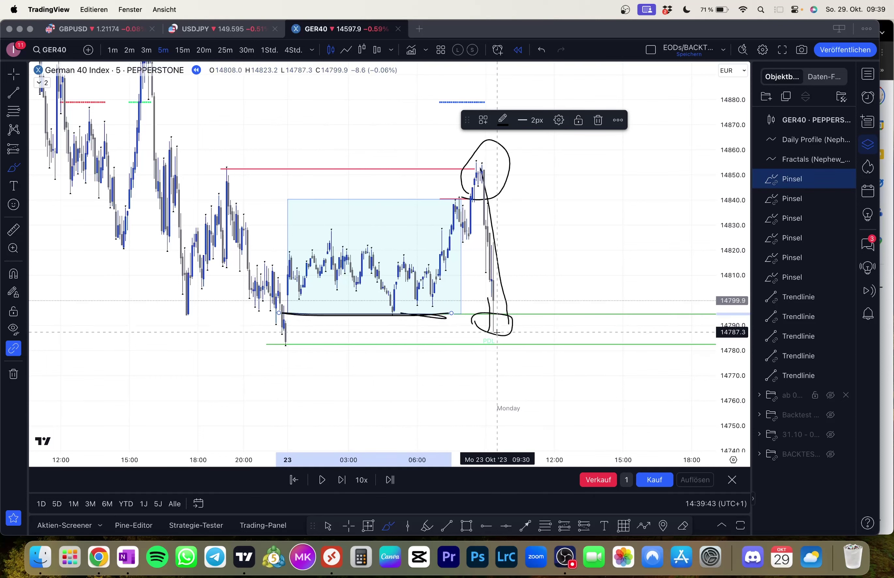
drag(497, 332, 500, 299)
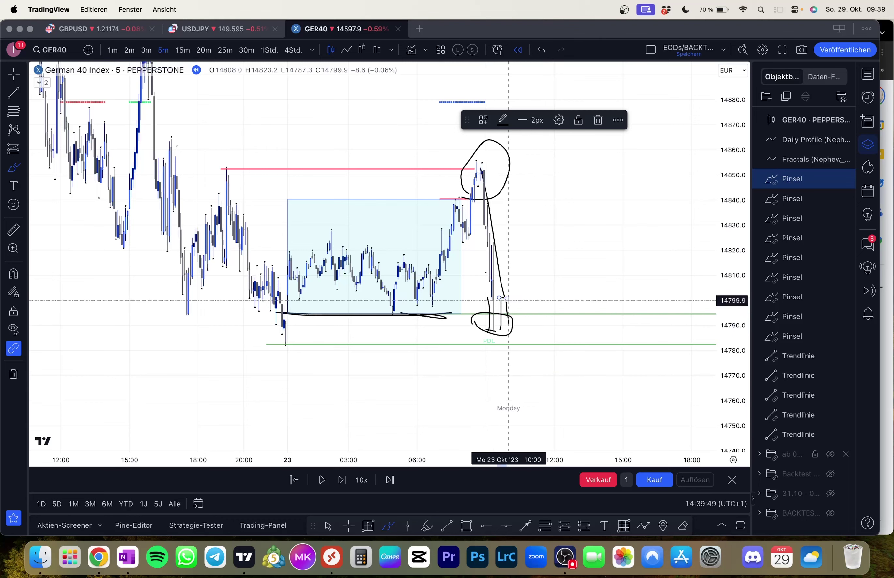
- Undo all the brush strokes around the high, the drop and the box low, and leave the brush tool
key(super+z)
key(super+z)
key(super+z)
key(super+z)
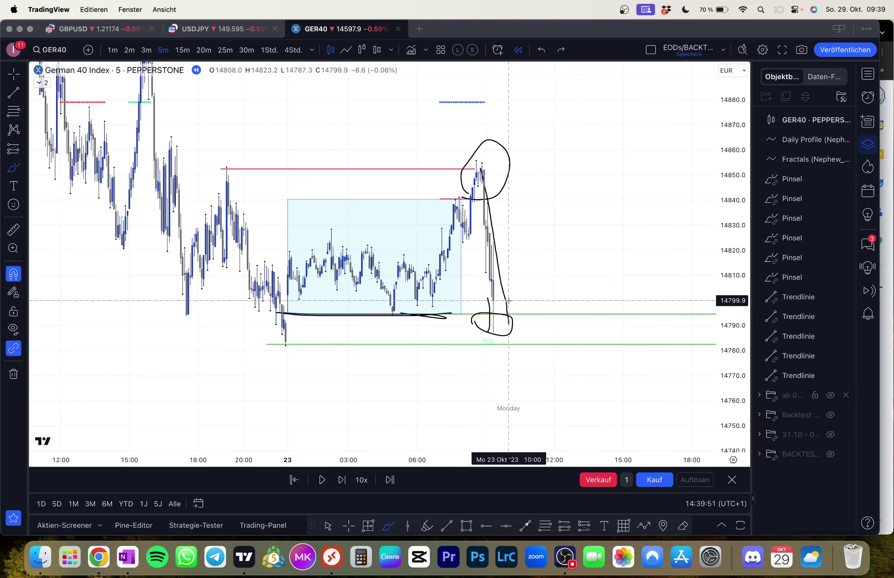
key(super+z)
key(super+z)
key(super+z)
key(super+z)
key(super+z)
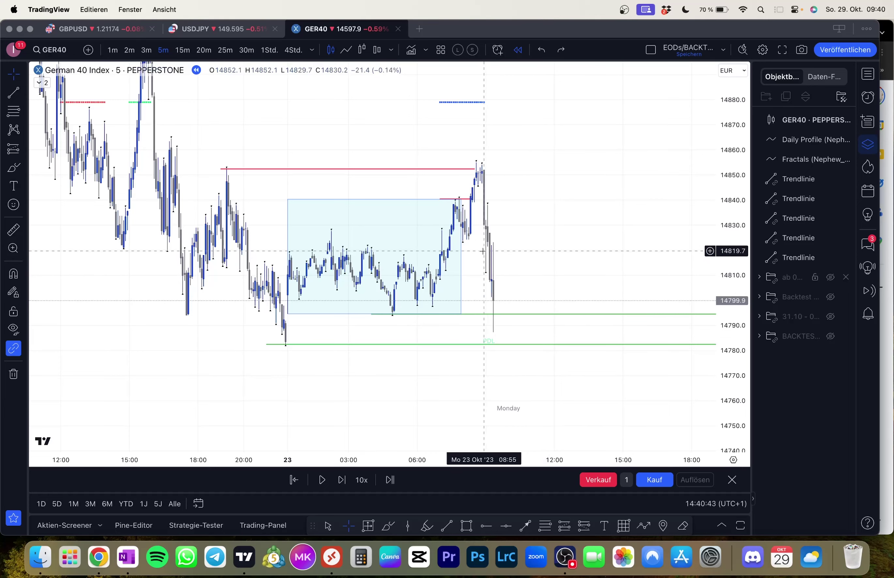
- Shorten the upper green line at the blue box's low so it ends where price first broke below it around 09:20
drag(475, 274, 473, 273)
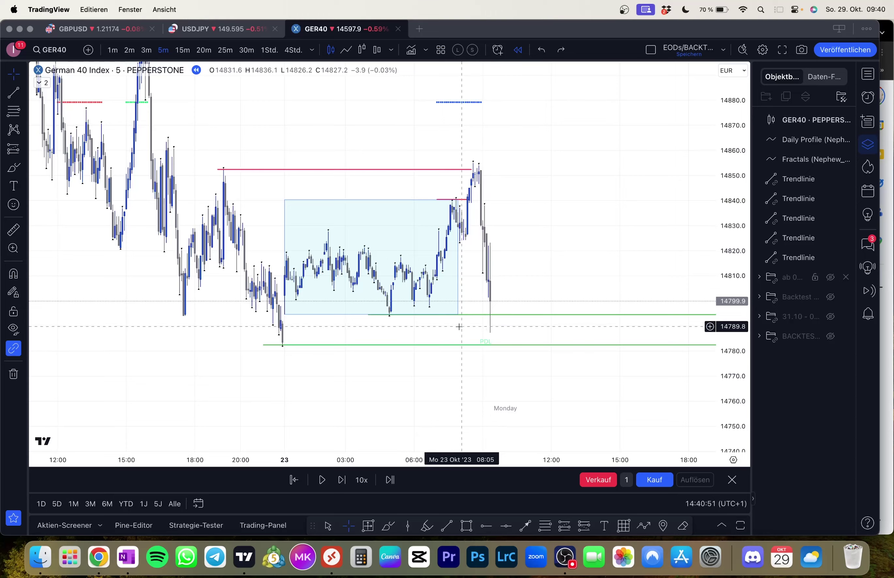
drag(466, 331, 364, 319)
scroll(451, 323, down, 2)
drag(661, 304, 442, 304)
scroll(500, 300, up, 1)
- Advance the replay bar by bar through the sell-off below both green lines to just before 10:00
drag(500, 300, 551, 197)
key(shift+Right)
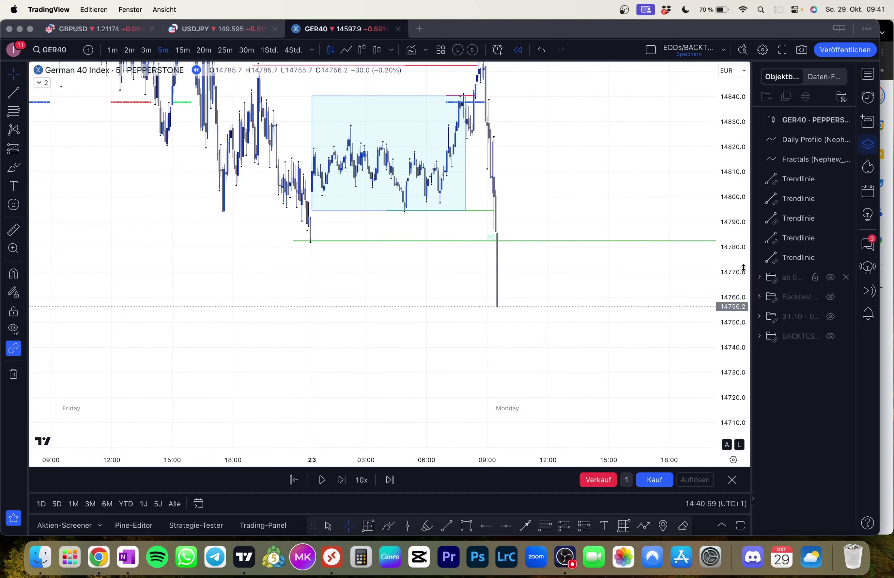
key(shift+Right)
key(shift+Right)
key(shift+Right)
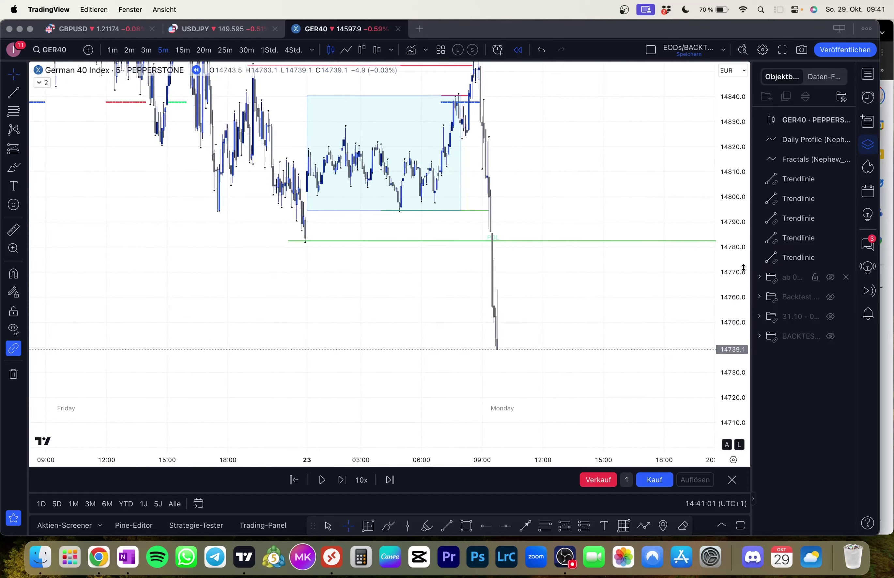
key(shift+Right)
key(shift+Right)
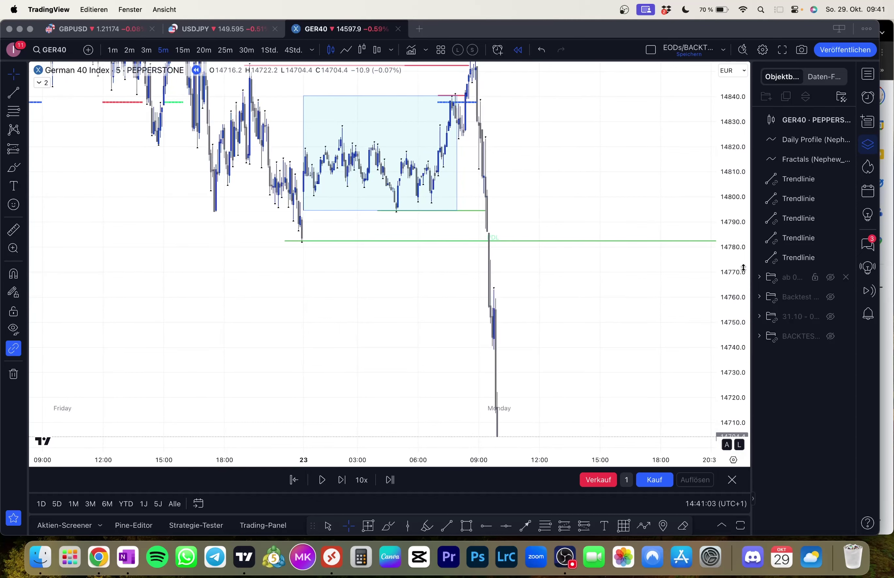
- Continue the replay bar by bar through the bounce after the 10:00 low to about 10:45
drag(647, 309, 609, 243)
drag(728, 245, 639, 289)
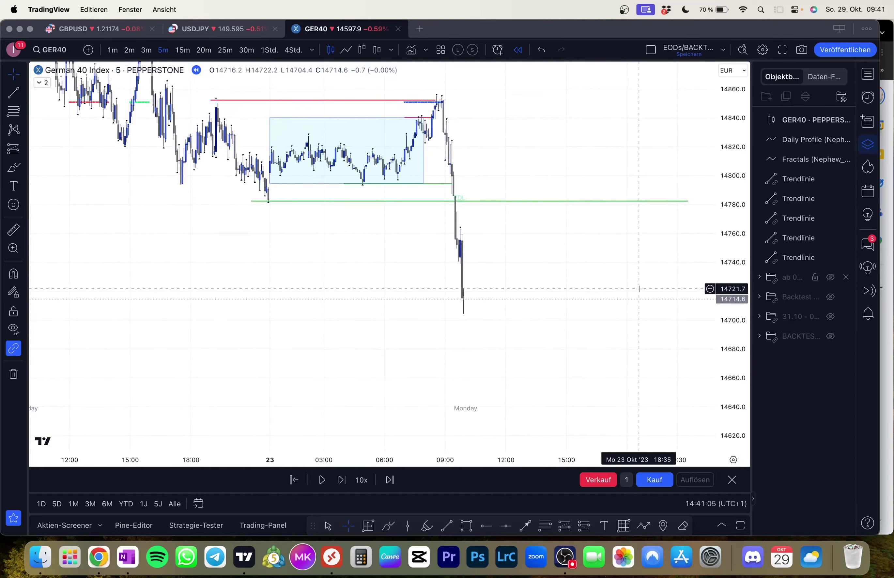
key(shift+Right)
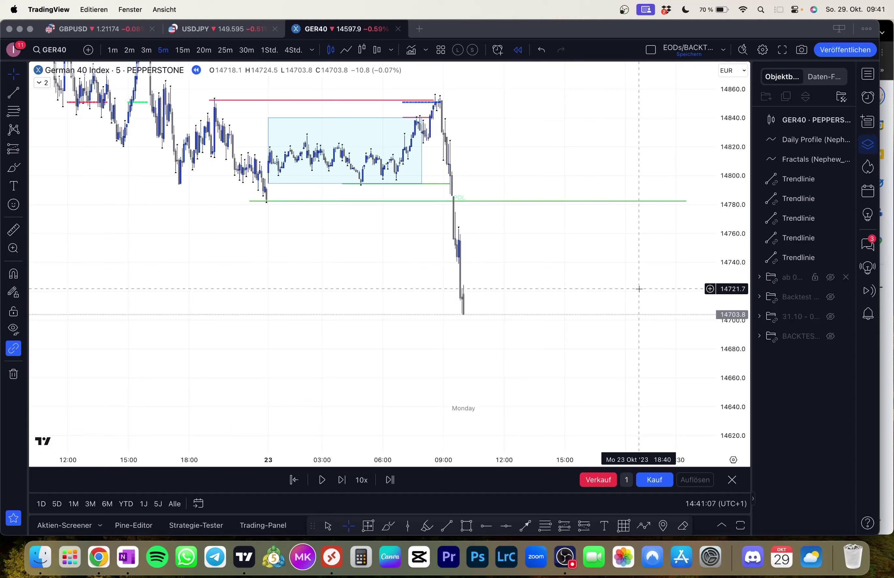
key(shift+Right)
key(shift+Right)
key(shift+Right)
key(shift+Right)
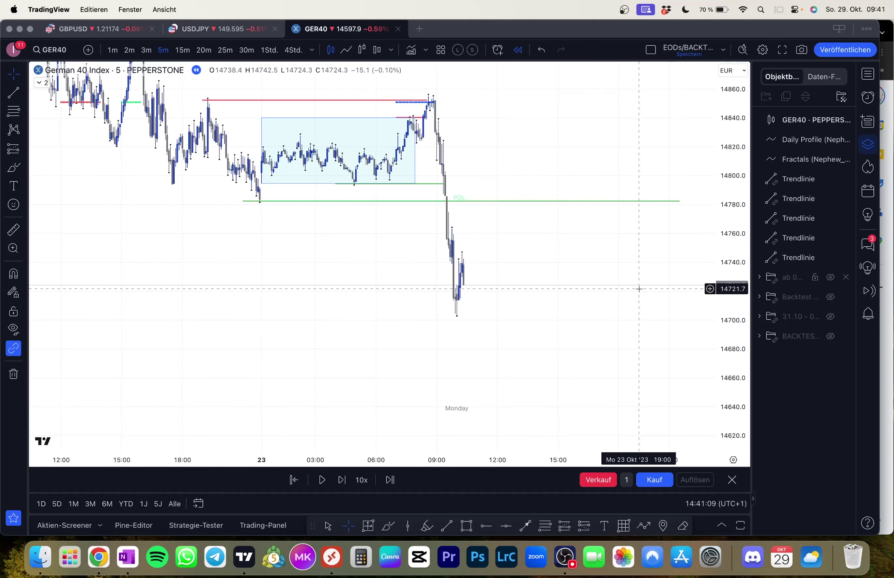
key(shift+Right)
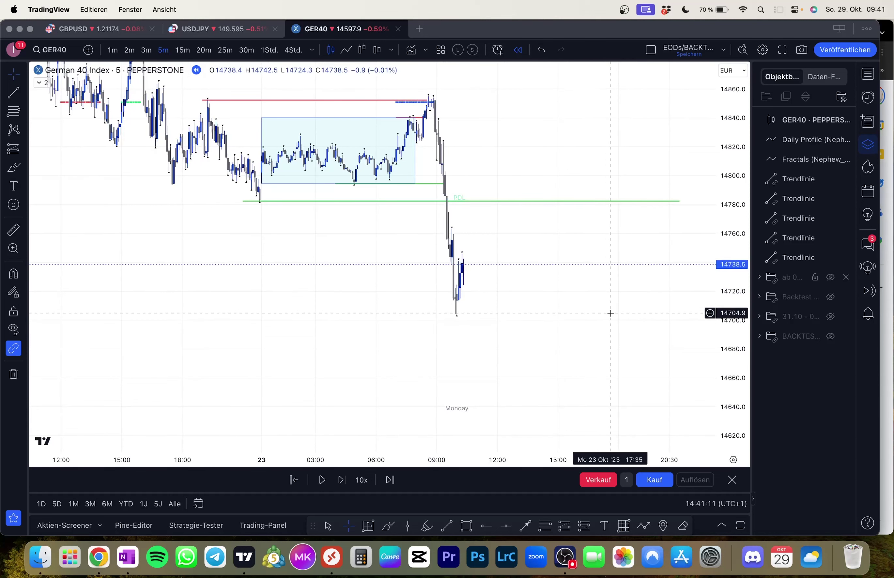
key(shift+Right)
key(shift+Right)
key(shift+Right)
key(shift+Right)
key(shift+Right)
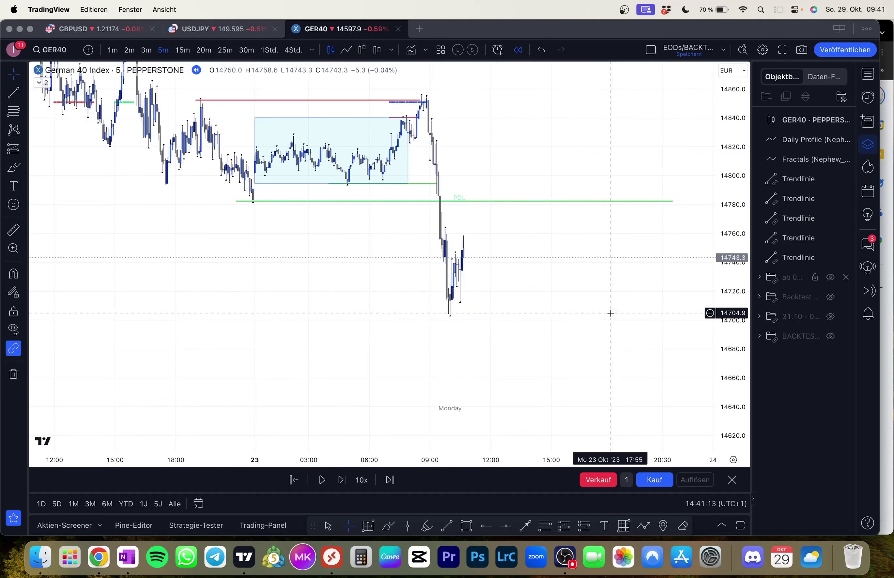
- Draw a short horizontal trend line at 14745.9 from about 10:15 to 10:55 and colour it black
drag(577, 308, 622, 319)
scroll(586, 311, up, 1)
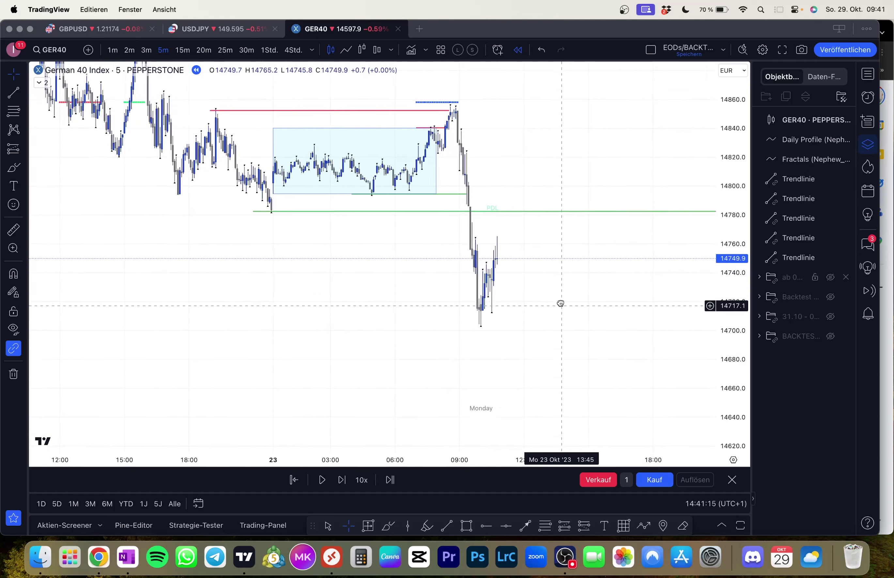
drag(561, 305, 560, 295)
click(487, 288)
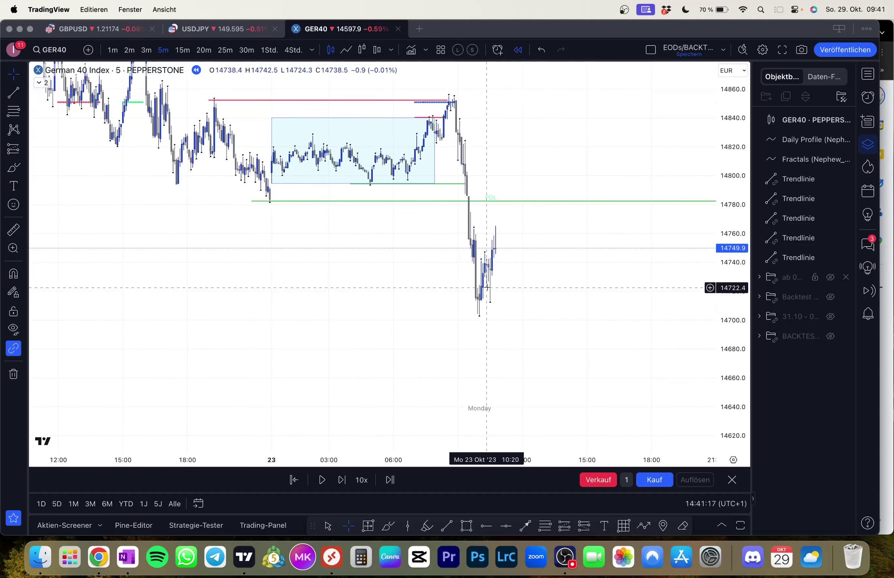
drag(556, 298, 562, 309)
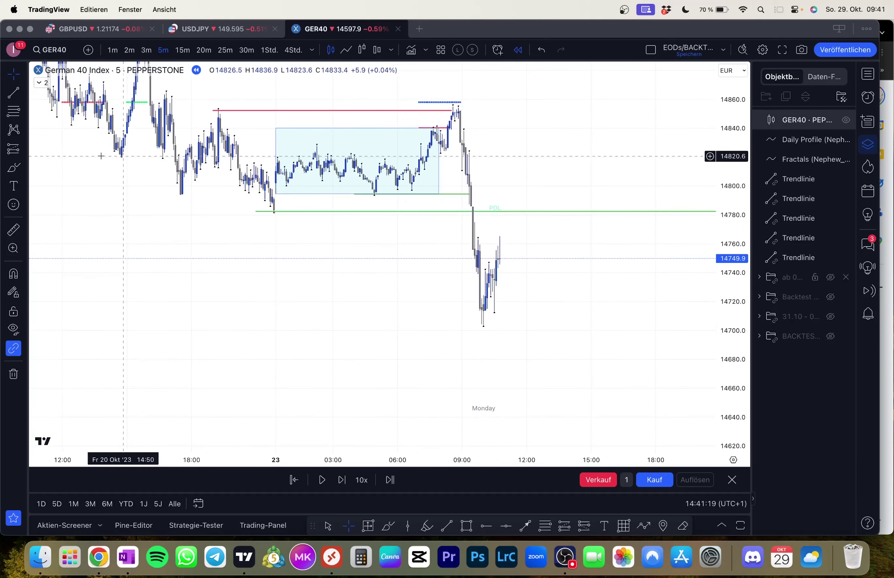
click(12, 92)
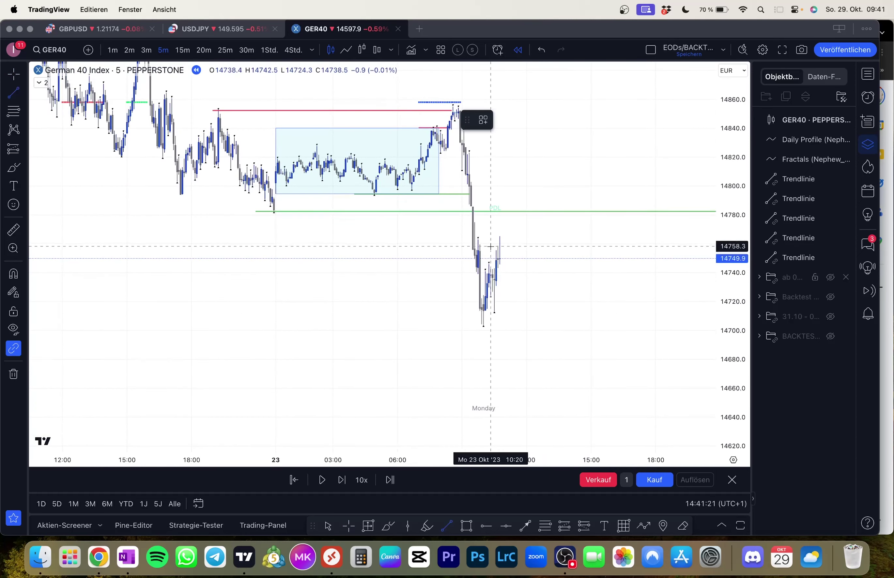
click(488, 269)
click(545, 281)
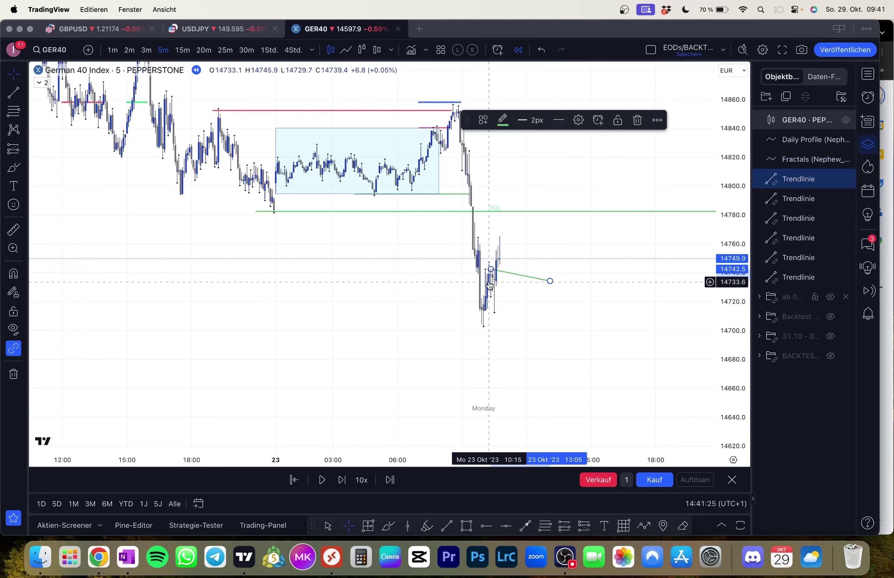
drag(491, 269, 491, 261)
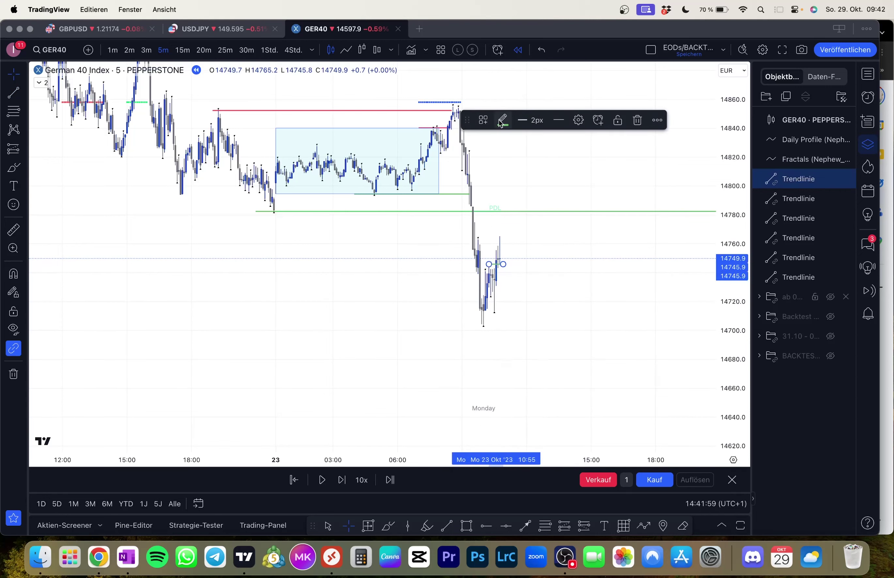
click(502, 121)
click(611, 143)
click(605, 260)
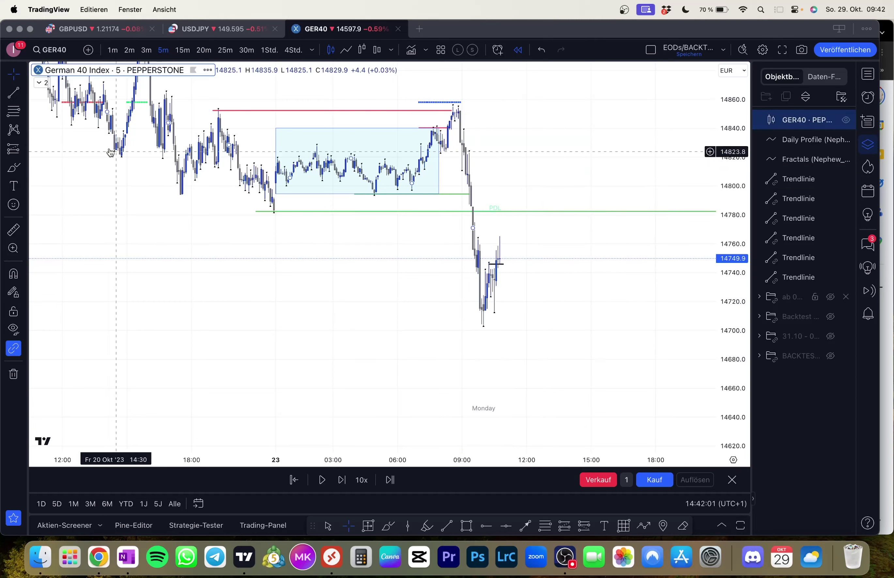
- Place a narrow long position at 10:35 with entry 14749.3, stop at 14702.7 and target at 14856.1
click(14, 149)
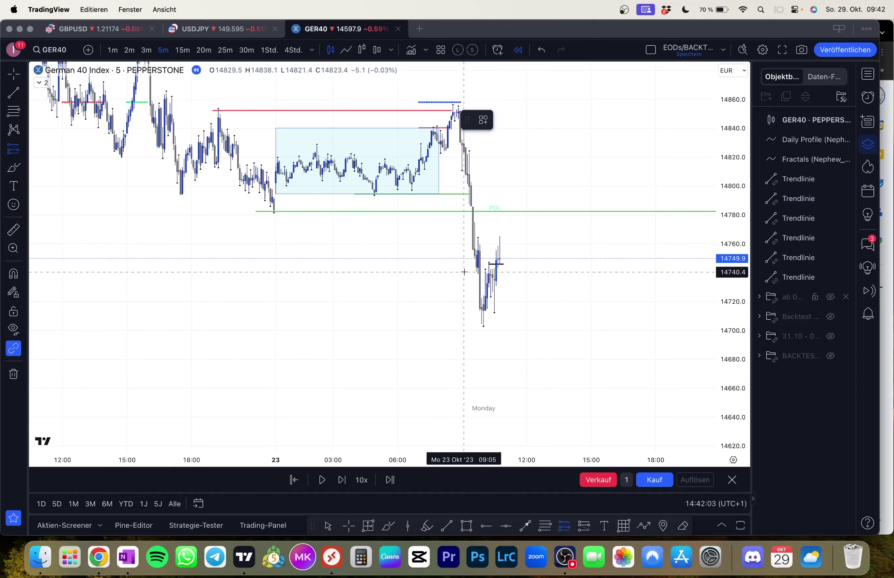
click(496, 260)
drag(496, 327, 498, 328)
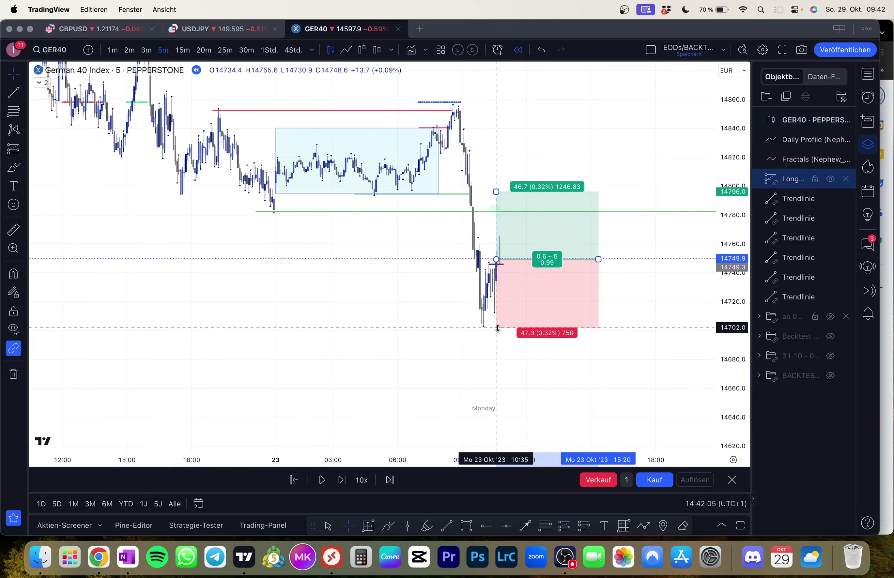
drag(441, 312, 453, 395)
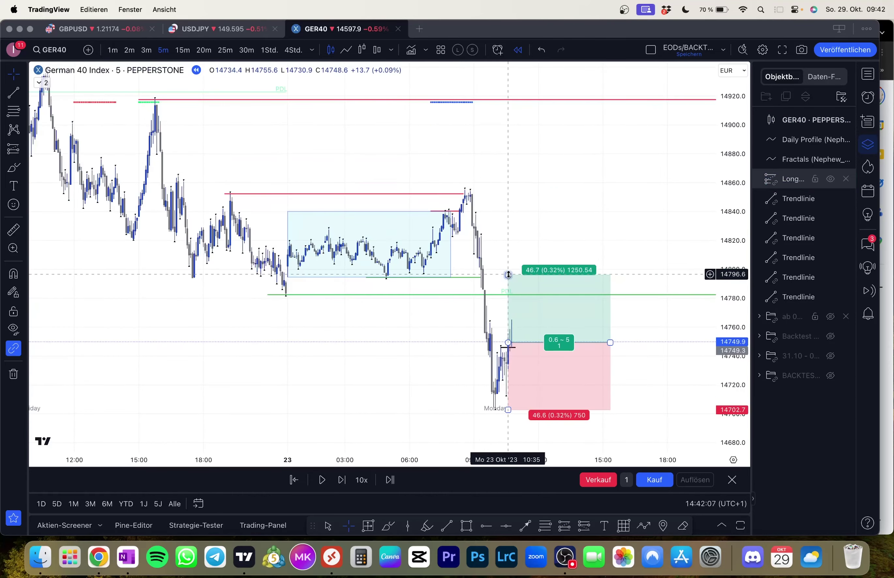
drag(508, 275, 507, 185)
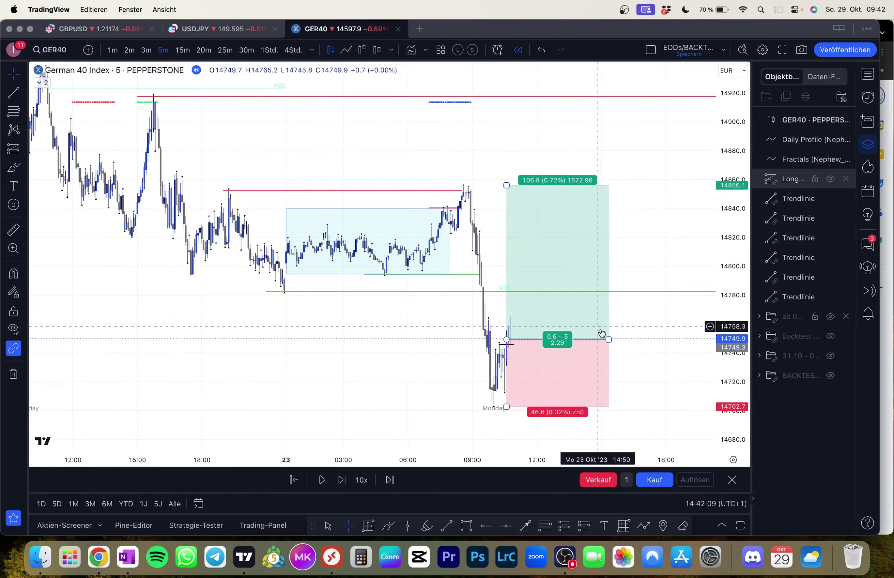
drag(609, 339, 537, 347)
- Switch the chart to the 1-hour timeframe and lower the long position's target to 14823.8
scroll(537, 347, down, 3)
click(269, 50)
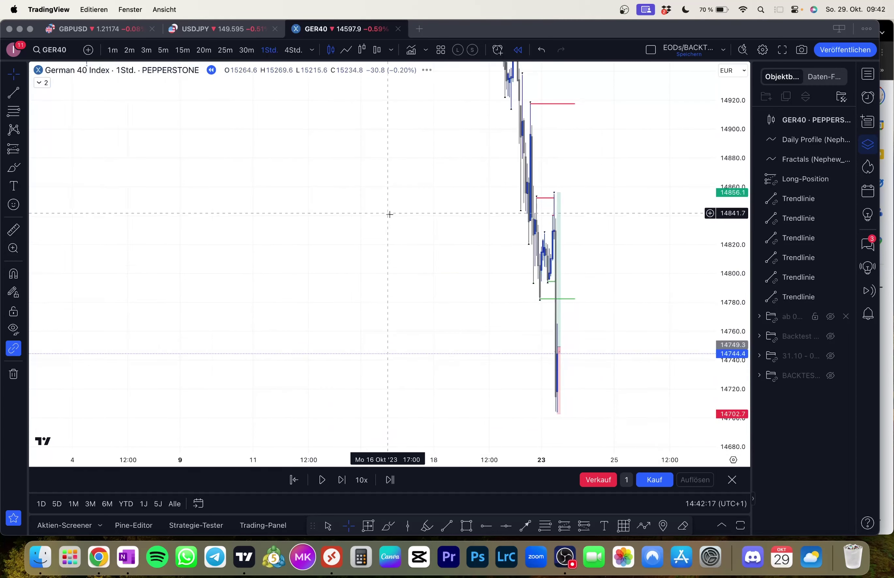
drag(512, 193, 524, 239)
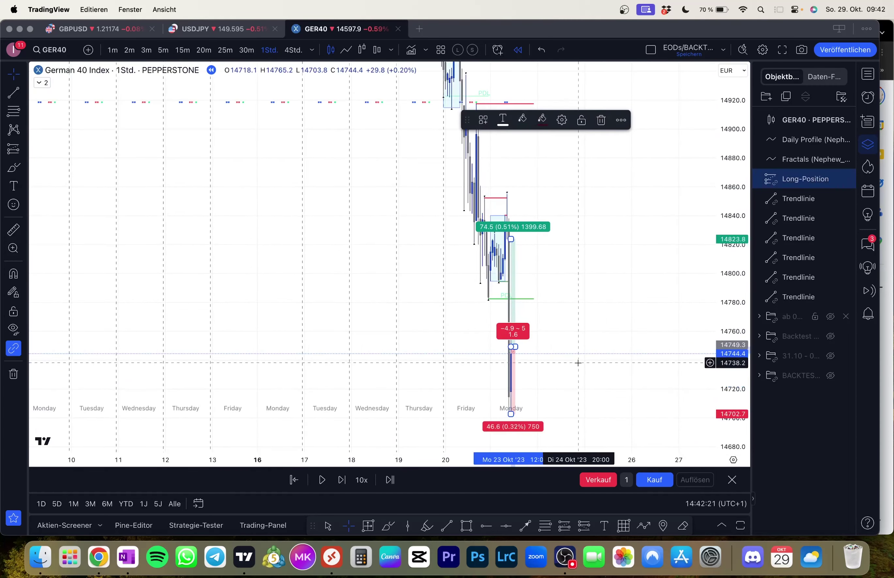
drag(579, 363, 581, 329)
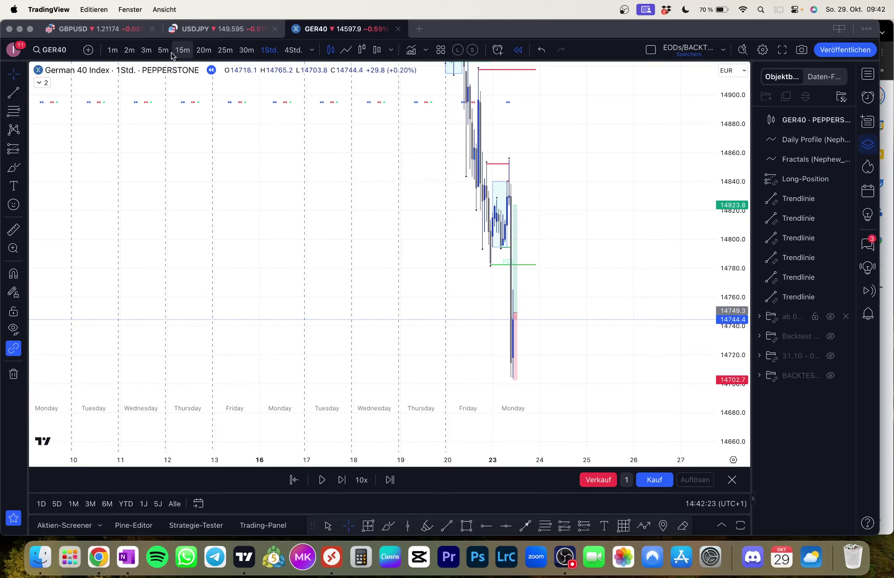
- Return the chart to the 5-minute timeframe around Monday's long position
drag(323, 176, 251, 177)
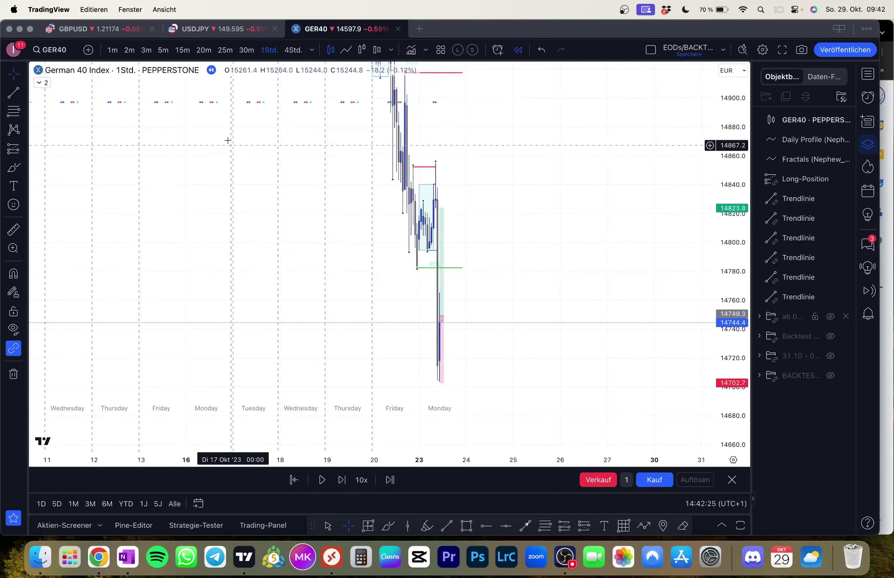
click(164, 52)
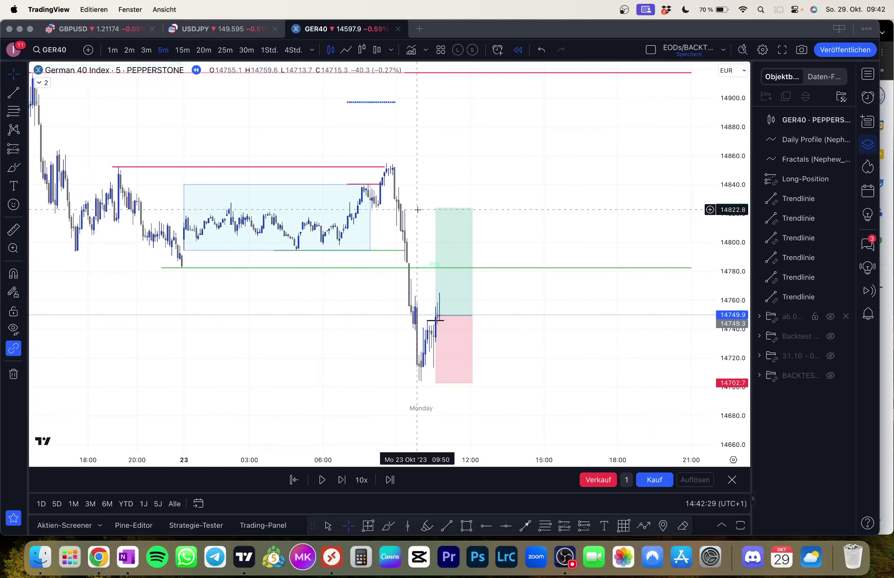
click(434, 209)
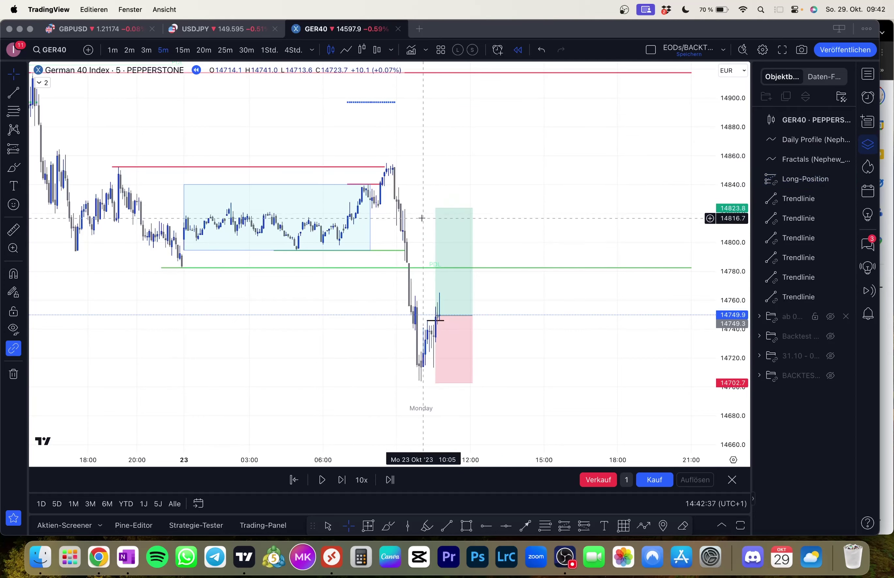
drag(421, 216, 414, 210)
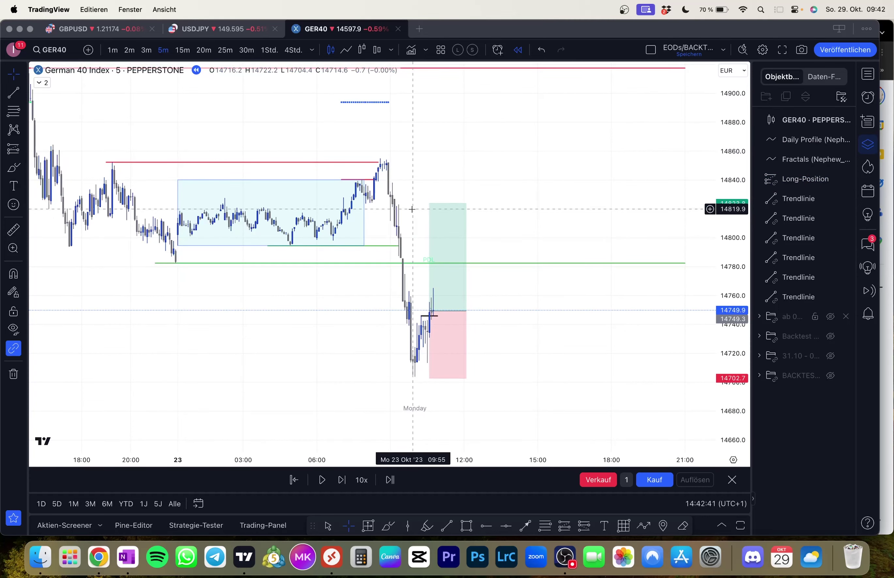
drag(411, 200, 412, 163)
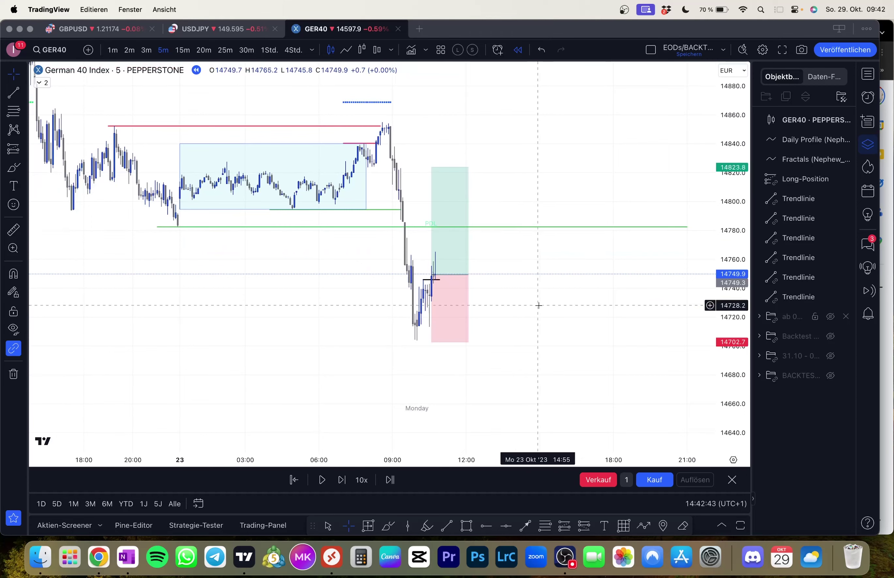
drag(538, 305, 541, 311)
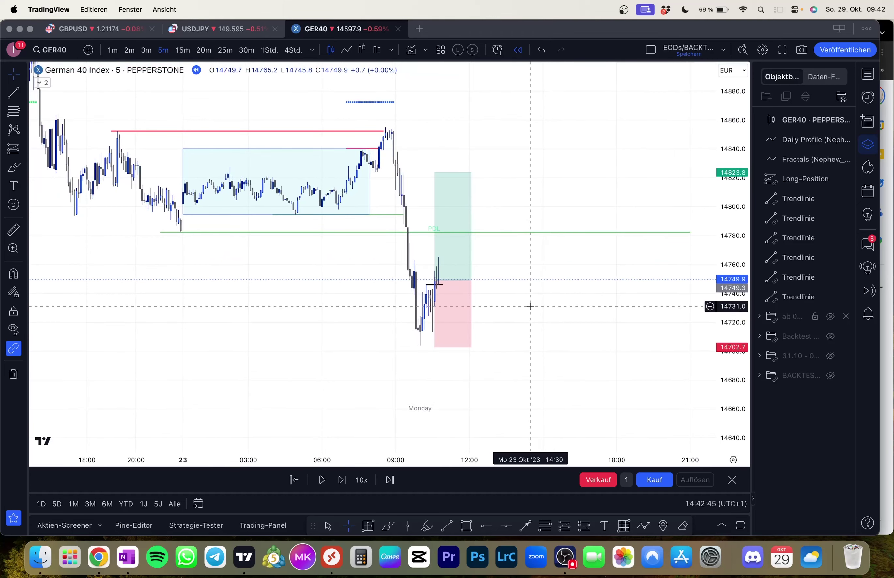
- Continue the replay bar by bar from 10:45 to about 11:25
key(shift+Right)
key(shift+Right)
key(shift+Right)
key(shift+Right)
key(shift+Right)
key(shift+Right)
key(shift+Right)
key(shift+Right)
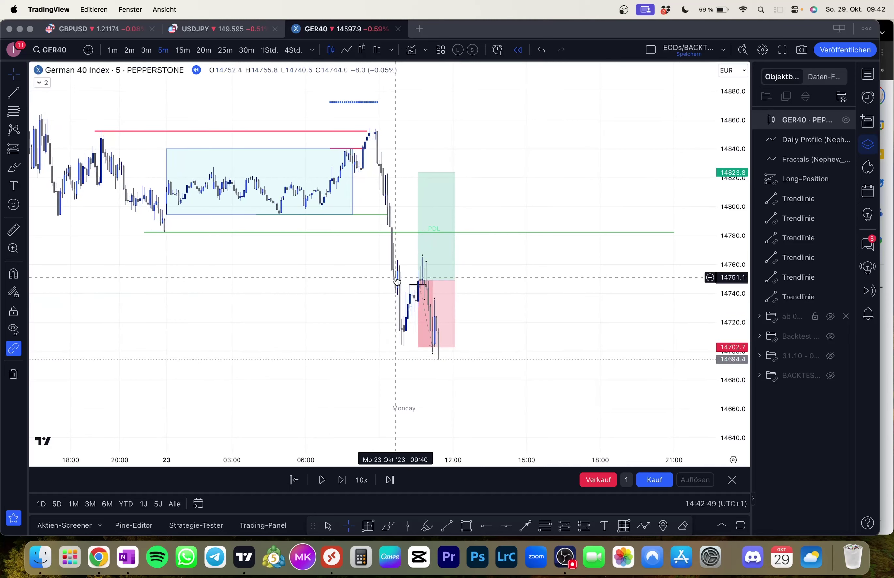
- Shorten the 10:35 long position so that it ends at about 11:20
click(455, 279)
drag(455, 280, 438, 281)
drag(485, 331, 526, 277)
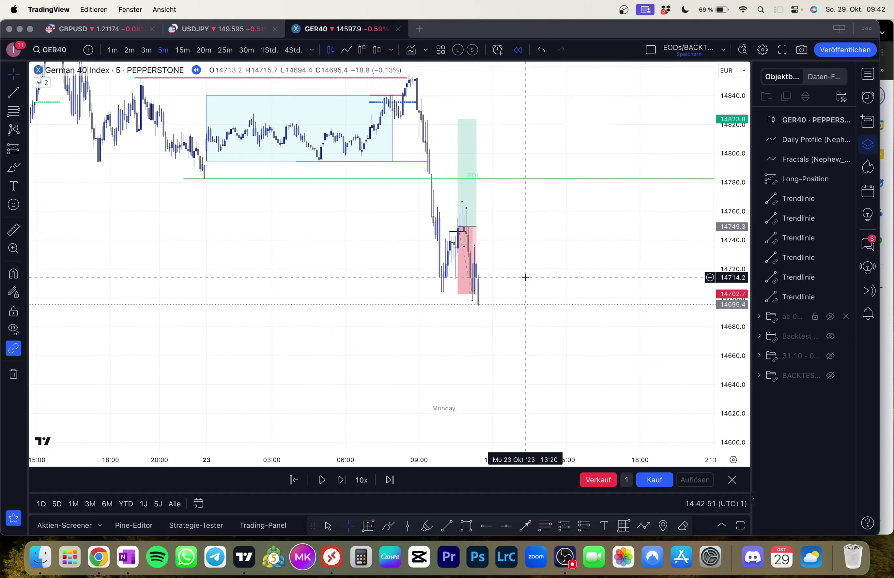
- Continue the replay bar by bar through the further sell-off to about 12:25
key(shift+Right)
key(shift+Right)
key(shift+Right)
key(shift+Right)
key(shift+Right)
key(shift+Right)
key(shift+Right)
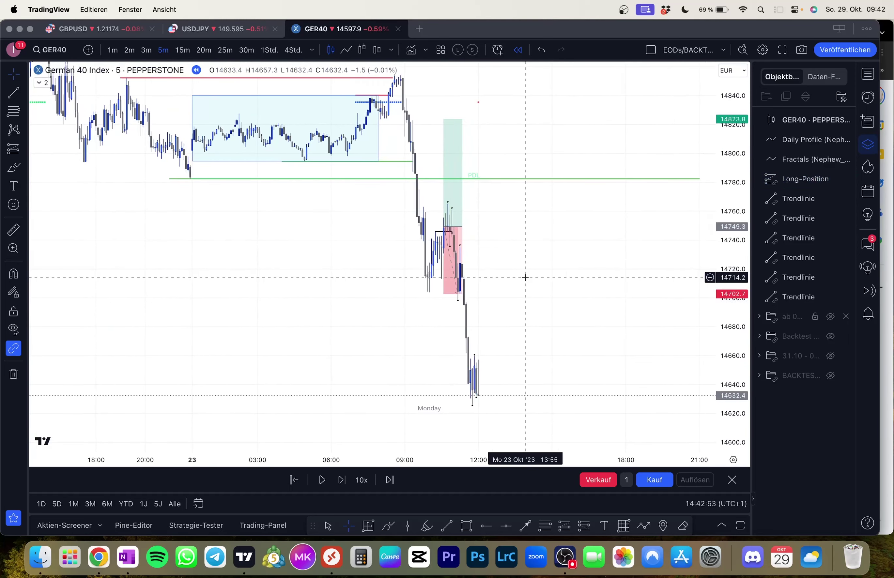
key(shift+Right)
key(shift+Right)
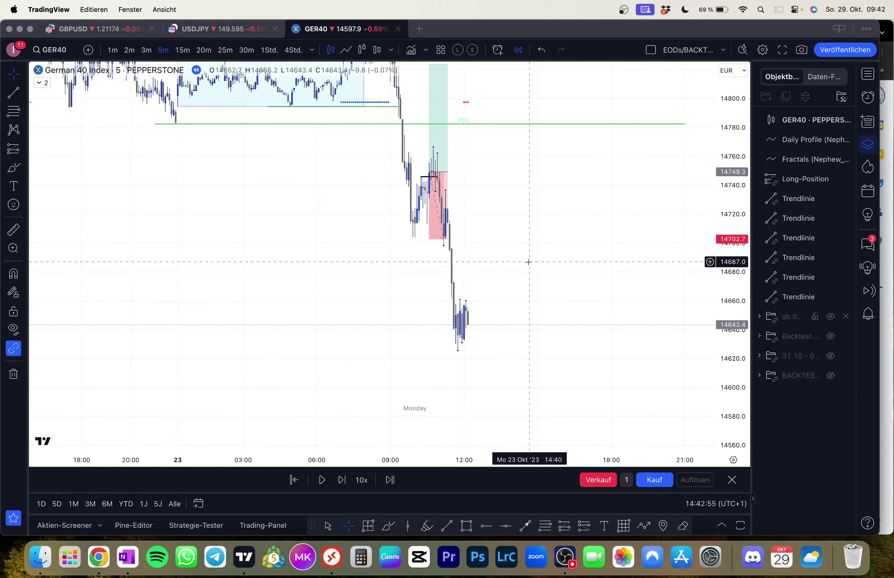
key(shift+Right)
key(shift+Right)
key(shift+Right)
key(shift+Right)
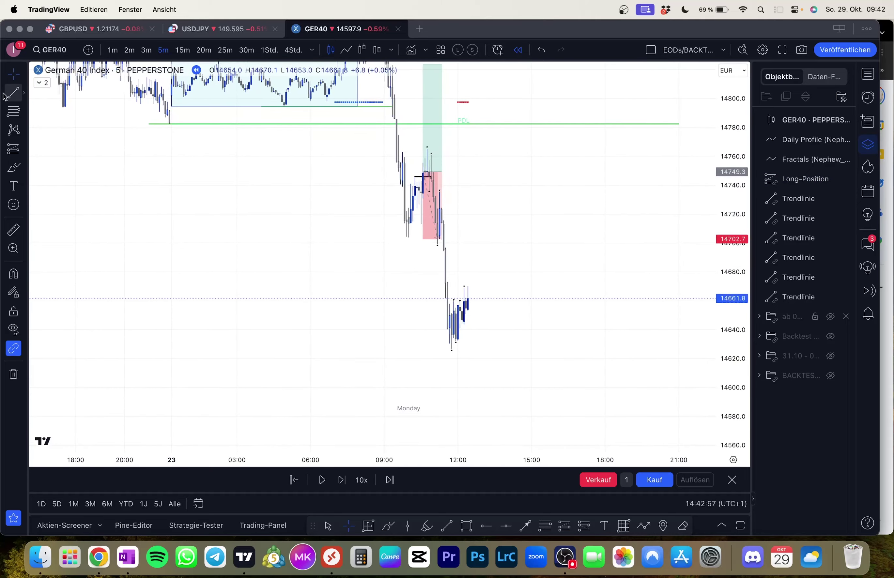
- Draw a short horizontal black trend line at about 14659.5 from about 11:50 to 12:45
click(14, 92)
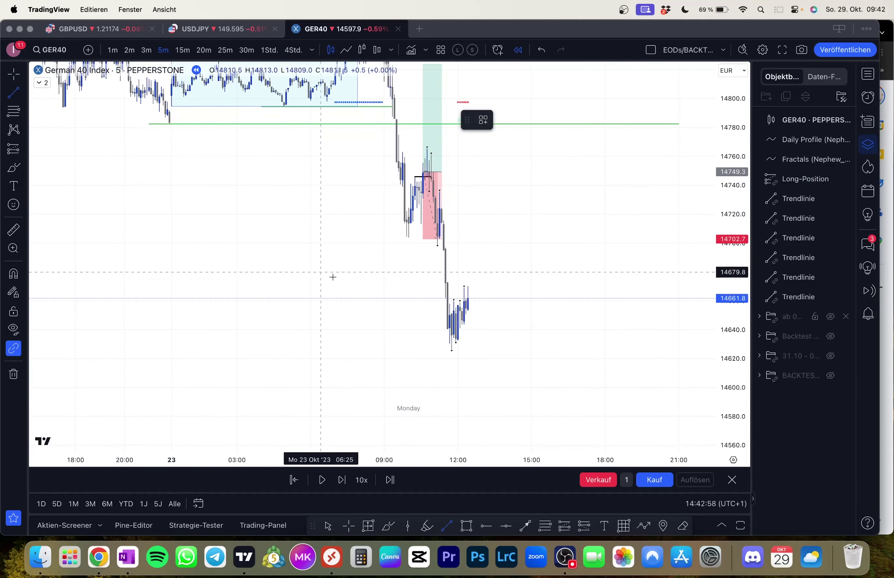
click(454, 301)
click(476, 301)
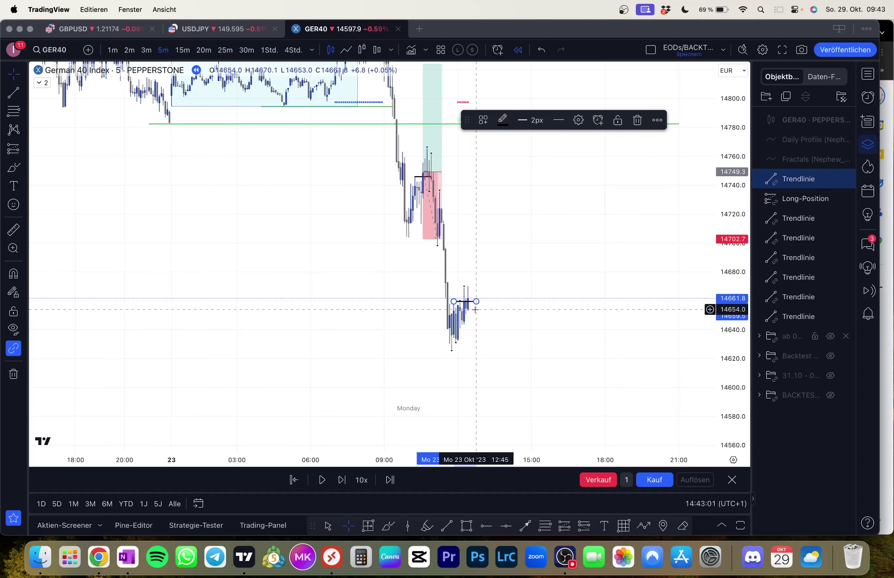
click(422, 301)
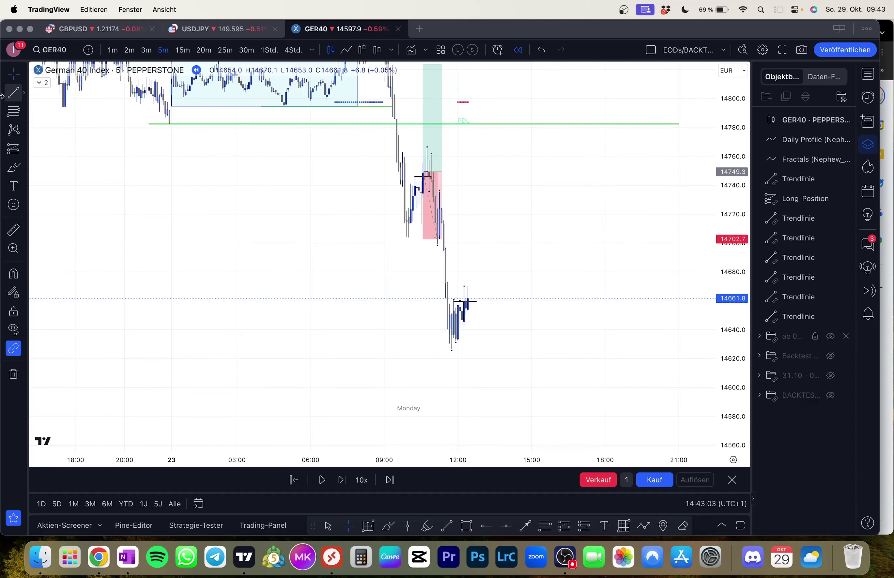
- Place a second long position at 12:20 with entry 14662.6, stop at 14625.7 and target at 14823.8
click(13, 149)
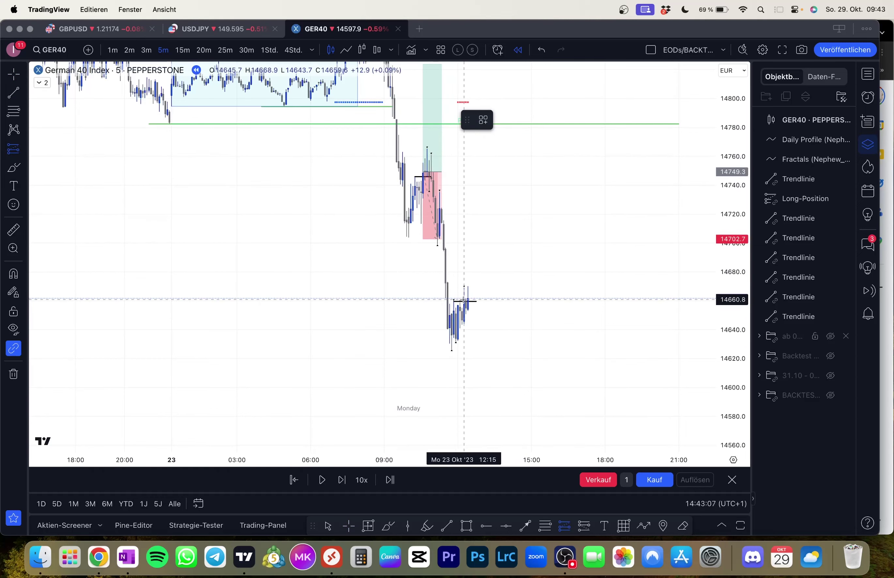
click(468, 298)
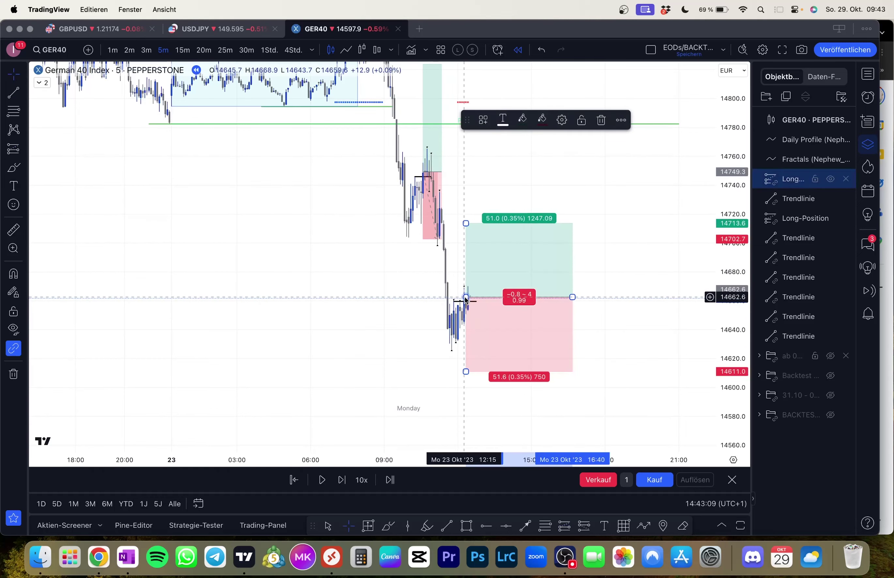
double_click(466, 364)
key(Escape)
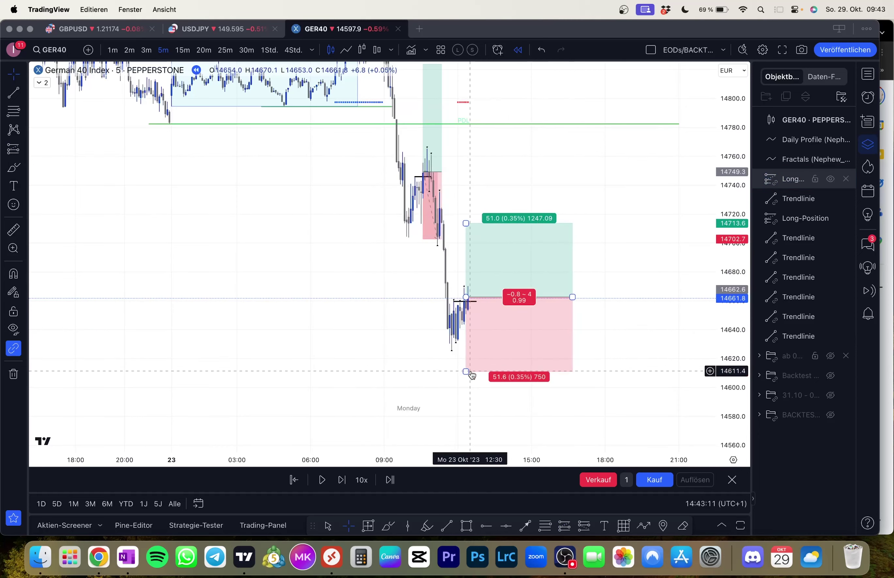
drag(472, 375, 415, 418)
click(461, 293)
drag(462, 292, 487, 133)
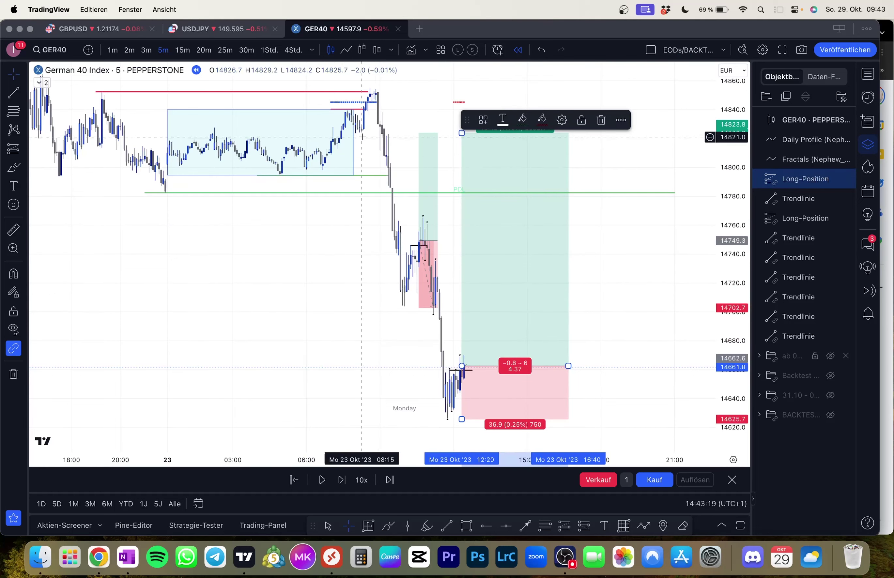
drag(737, 269, 735, 367)
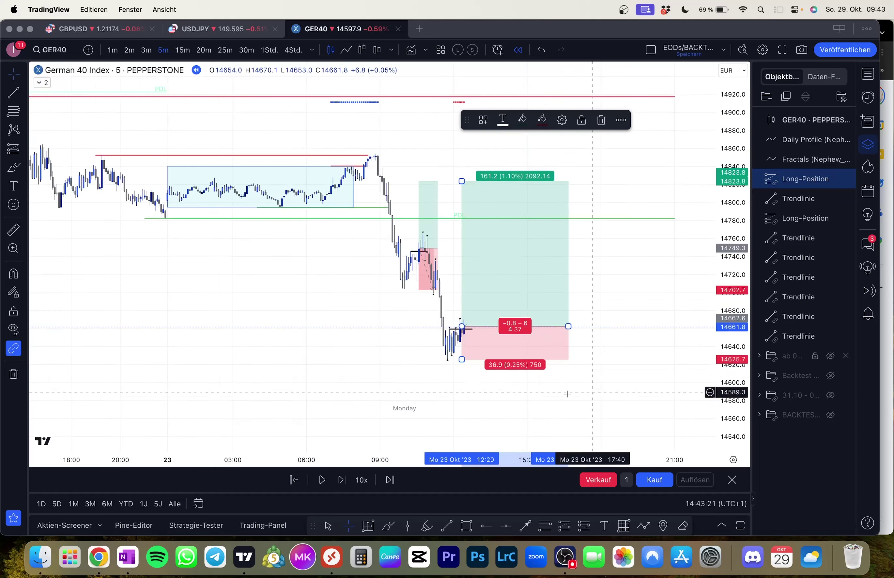
- On the 1-hour timeframe, draw a horizontal trend line at 14855.0 from Monday's morning high to 21:00 and colour it red
scroll(526, 394, down, 5)
drag(490, 328, 476, 365)
click(269, 49)
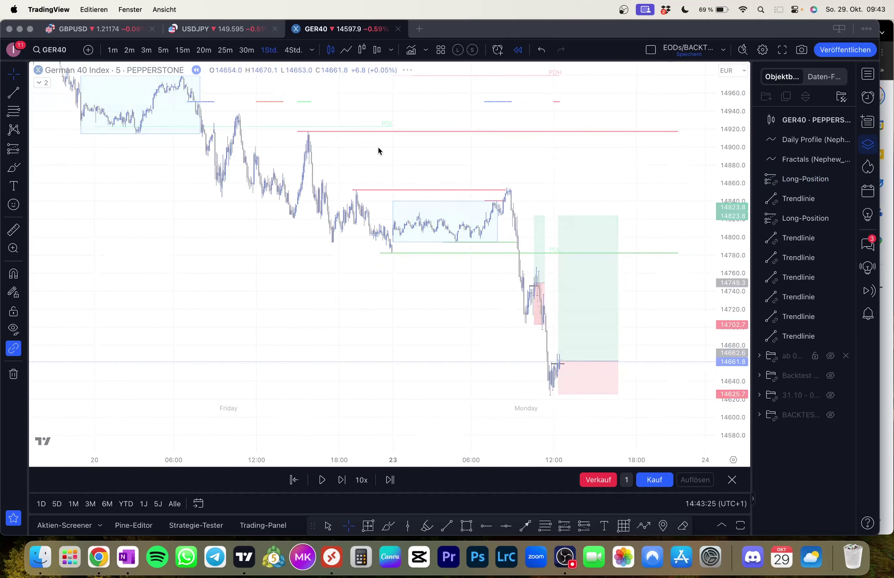
key(alt+t)
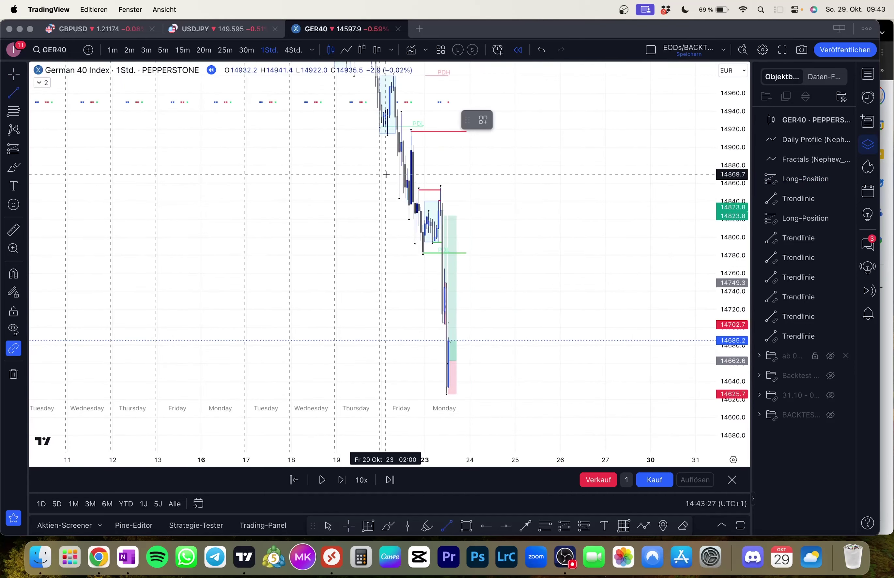
click(440, 188)
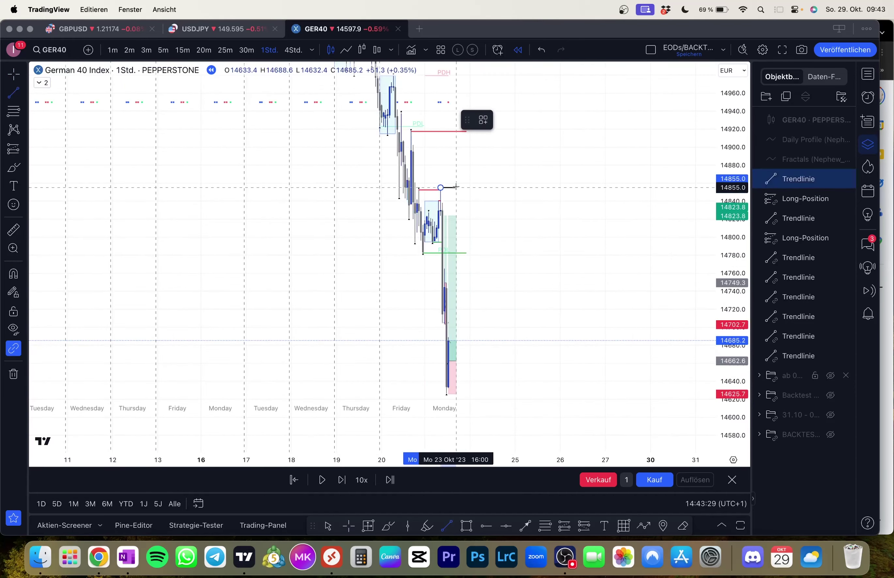
click(466, 187)
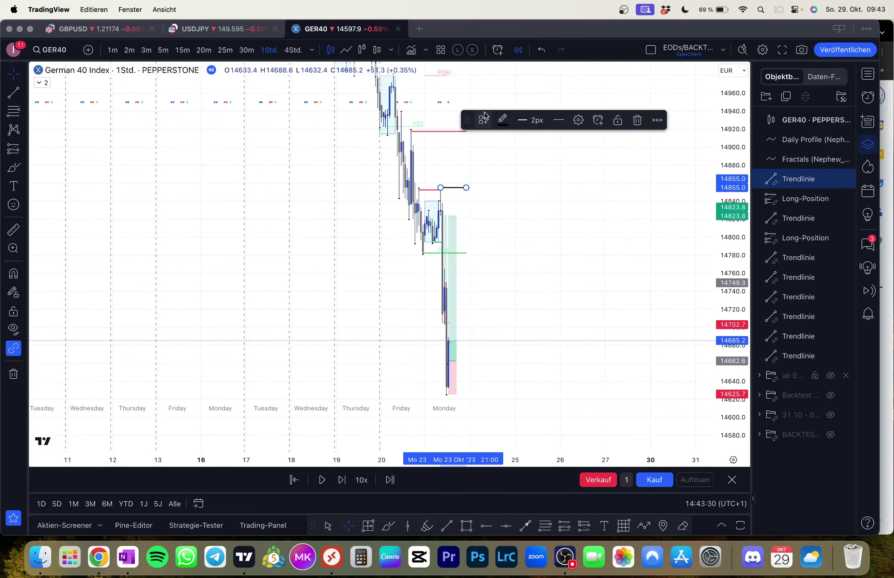
click(503, 120)
click(504, 217)
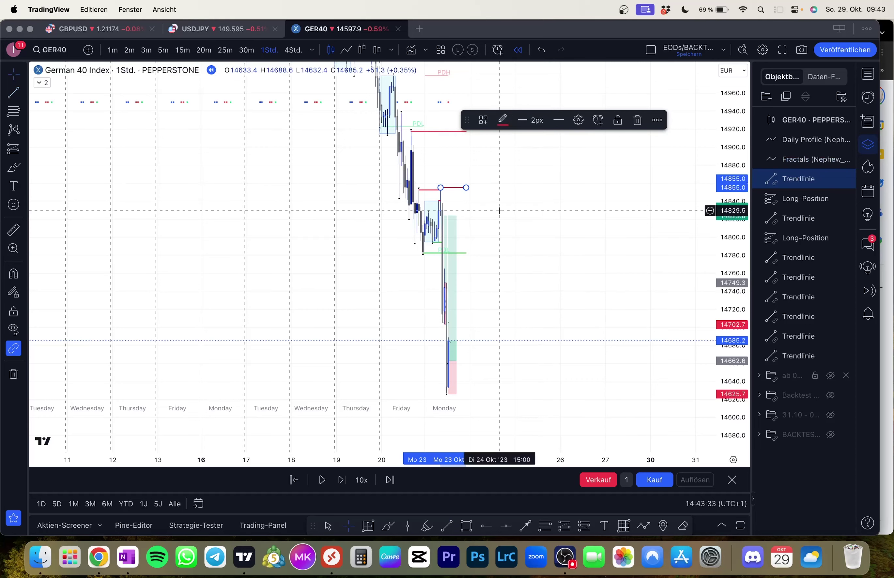
click(501, 127)
click(502, 207)
click(502, 207)
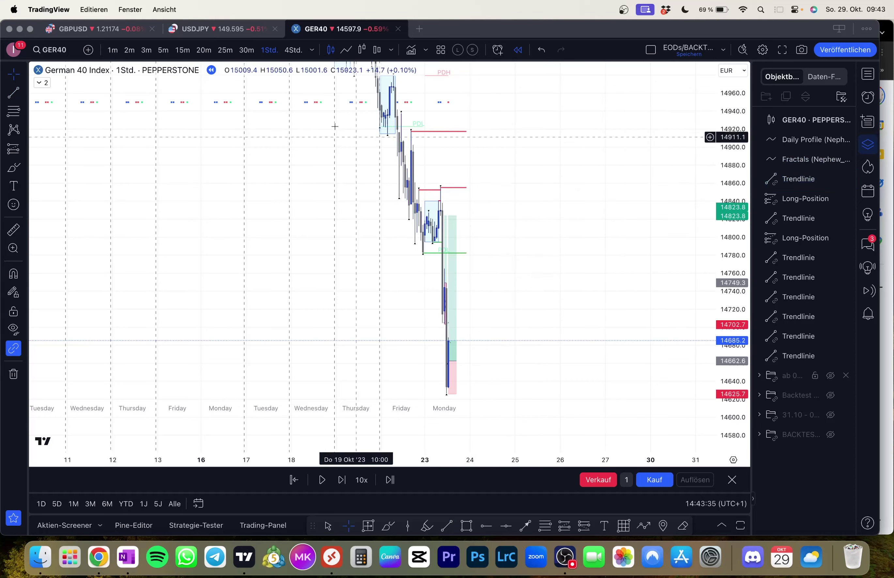
- Return to the 5-minute timeframe and move the left end of the red 14855.0 line to the high at about 08:35
click(164, 52)
scroll(428, 227, down, 2)
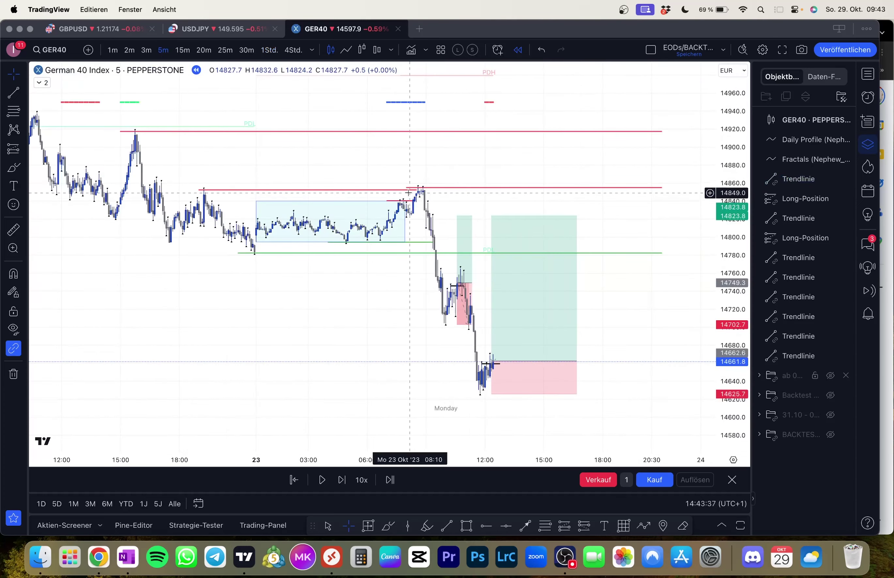
click(420, 190)
click(564, 222)
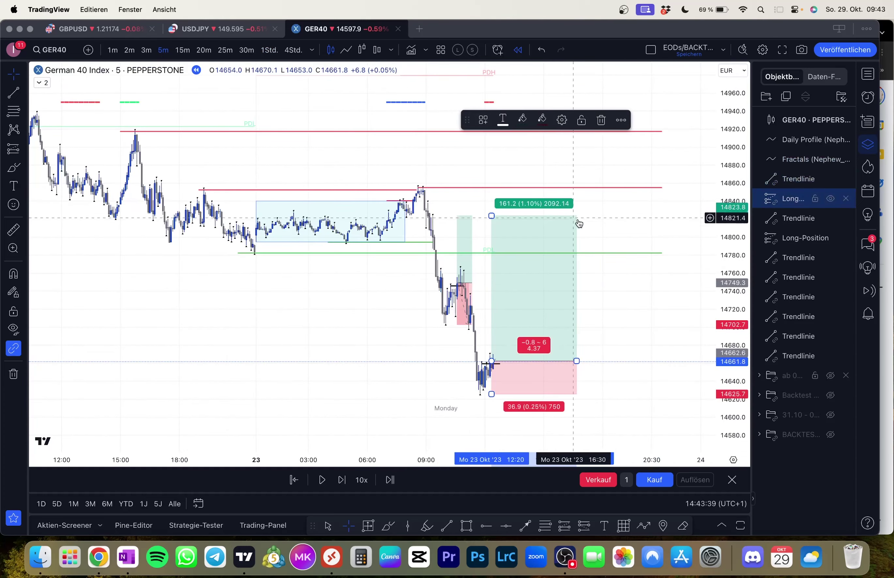
click(673, 251)
- Replay the second long trade bar by bar from 12:25 to about 18:05 on Monday
scroll(687, 257, down, 2)
drag(724, 281, 724, 246)
drag(696, 312, 664, 291)
scroll(619, 259, up, 1)
key(shift+Right)
key(shift+Right)
key(shift+Right)
key(shift+Right)
key(shift+Right)
key(shift+Right)
key(shift+Right)
key(shift+Right)
key(shift+Right)
key(shift+Right)
key(shift+Right)
key(shift+Right)
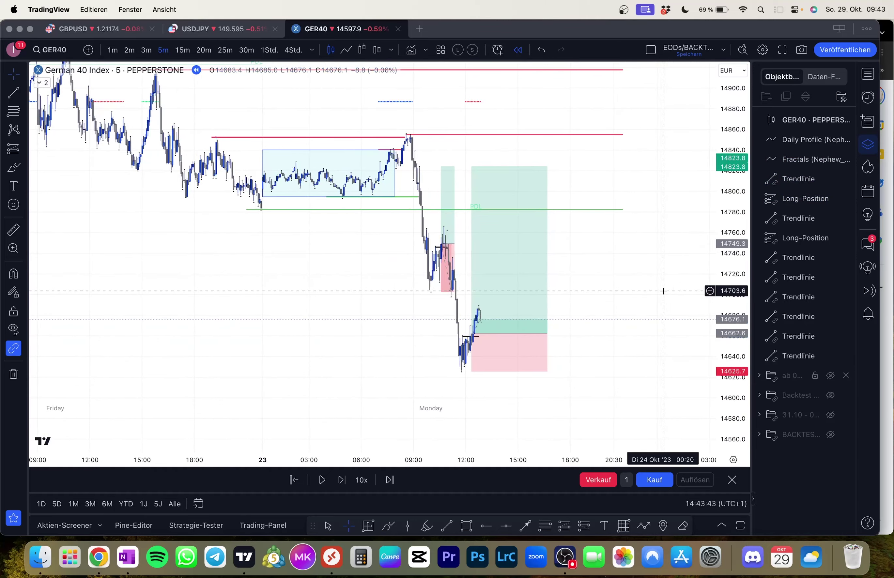
key(shift+Right)
key(shift+Right)
key(shift+Right)
key(shift+Right)
key(shift+Right)
key(shift+Right)
key(shift+Right)
key(shift+Right)
key(shift+Right)
key(shift+Right)
key(shift+Right)
key(shift+Right)
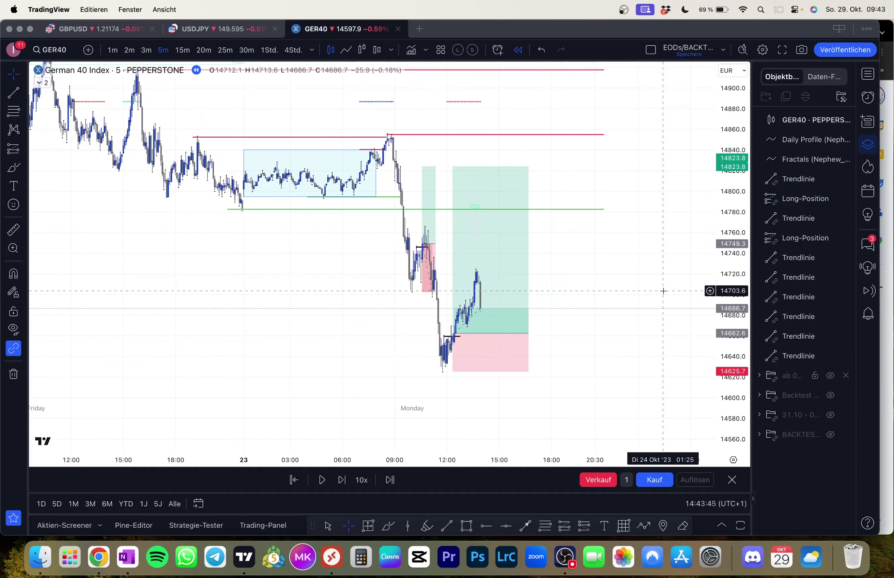
key(shift+Right)
key(shift+Right)
key(shift+Right)
key(shift+Right)
key(shift+Right)
key(shift+Right)
key(shift+Right)
key(shift+Right)
key(shift+Right)
key(shift+Right)
key(shift+Right)
key(shift+Right)
key(shift+Right)
key(shift+Right)
key(shift+Right)
key(shift+Right)
key(shift+Right)
key(shift+Right)
key(shift+Right)
key(shift+Right)
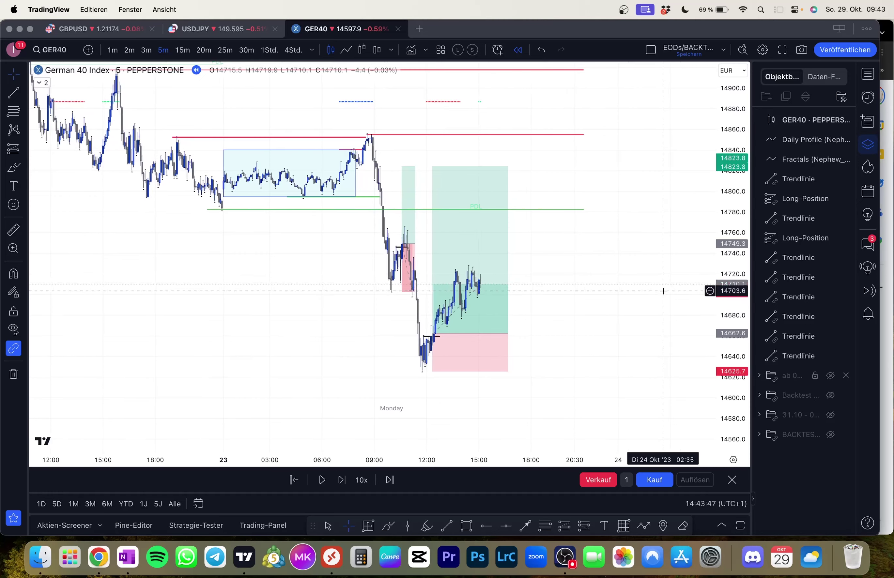
key(shift+Right)
key(shift+Right)
key(shift+Right)
key(shift+Right)
key(shift+Right)
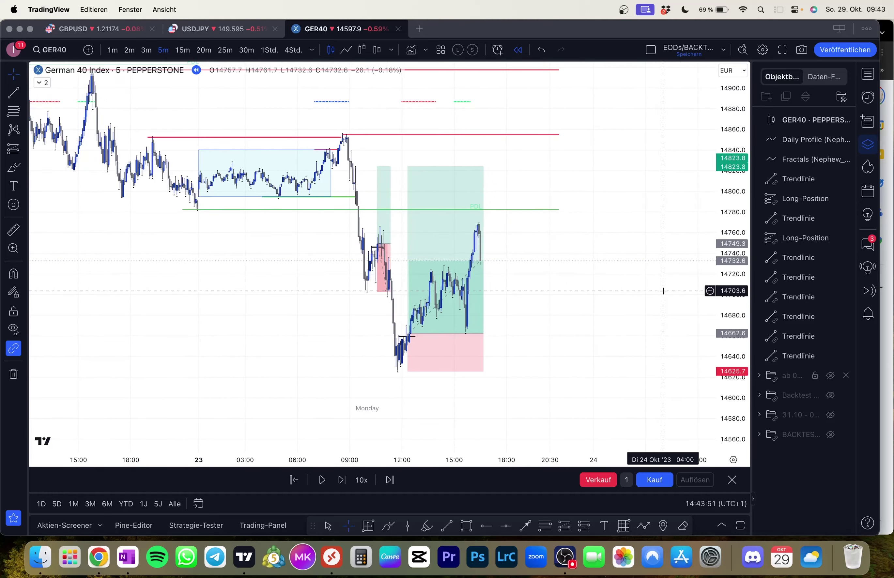
key(shift+Right)
key(shift+Right)
key(shift+Right)
key(shift+Right)
key(shift+Right)
key(shift+Right)
key(shift+Right)
key(shift+Right)
key(shift+Right)
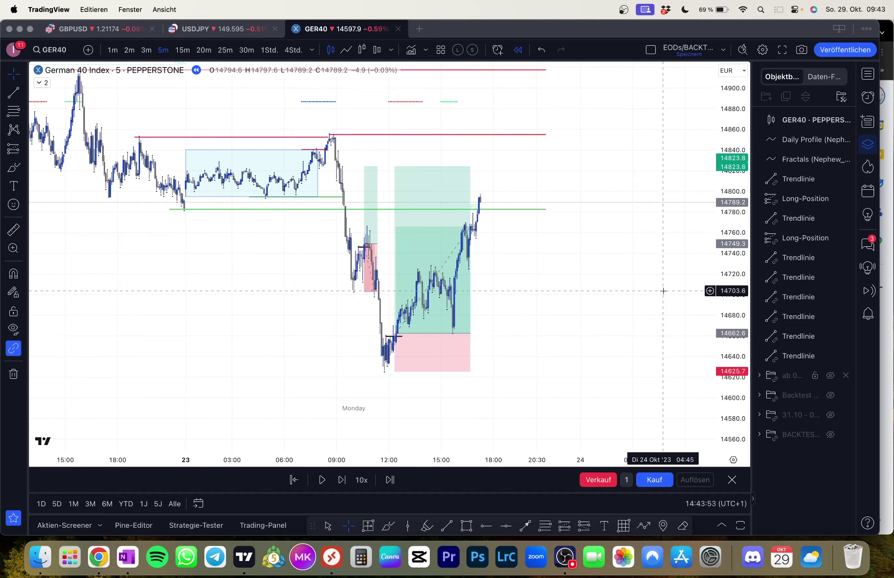
key(shift+Right)
key(shift+Right)
key(shift+Right)
key(shift+Right)
key(shift+Right)
key(shift+Right)
key(shift+Right)
key(shift+Right)
key(shift+Right)
key(shift+Right)
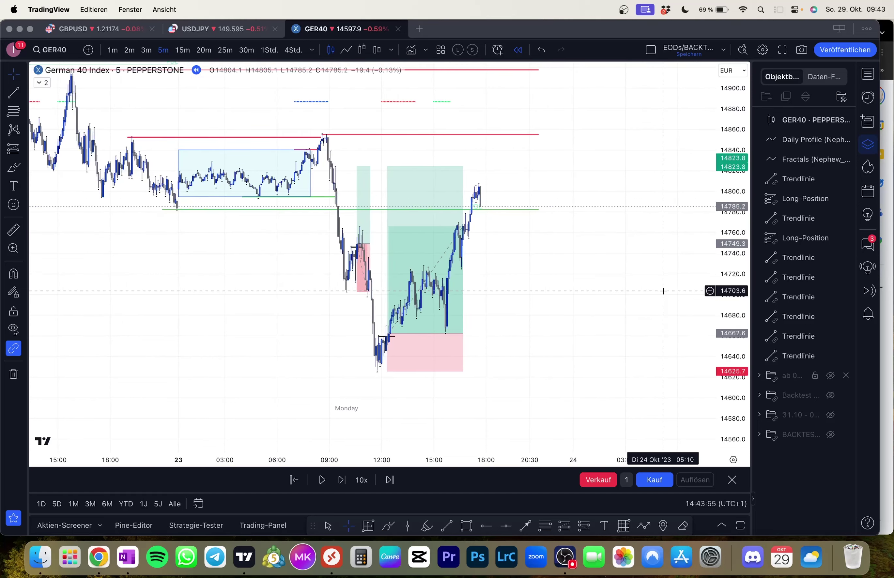
right_click(557, 277)
click(305, 294)
key(shift+Right)
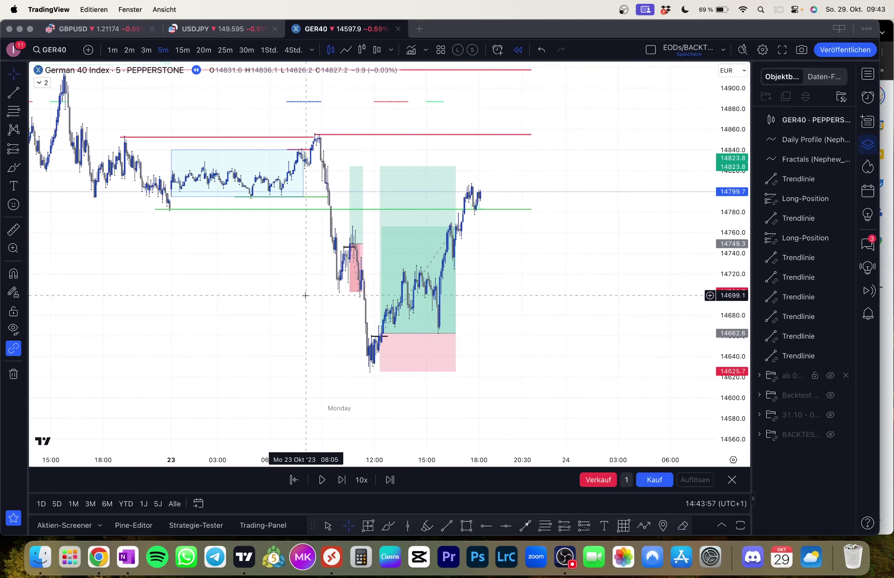
drag(278, 325, 277, 208)
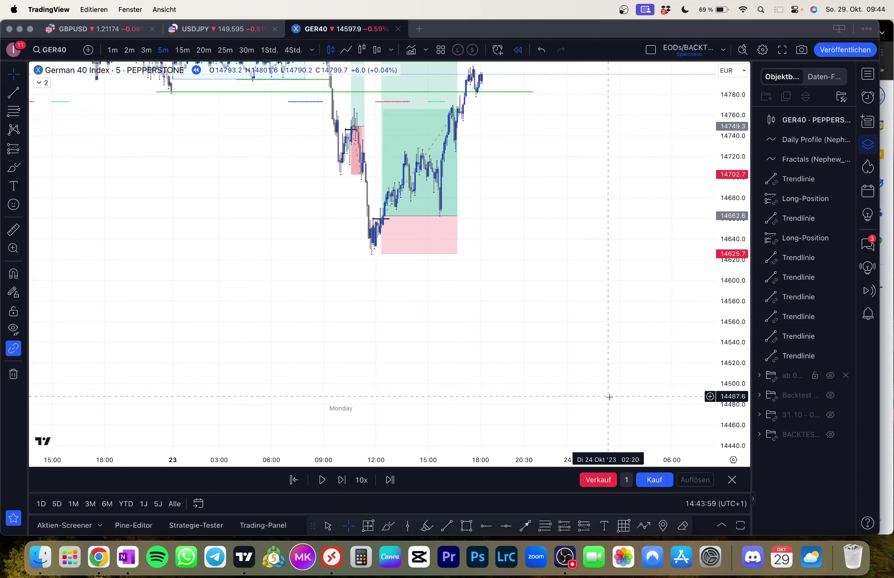
- Replay the second long trade bar by bar from about 18:05 to about 19:05 on Monday
drag(543, 204, 607, 327)
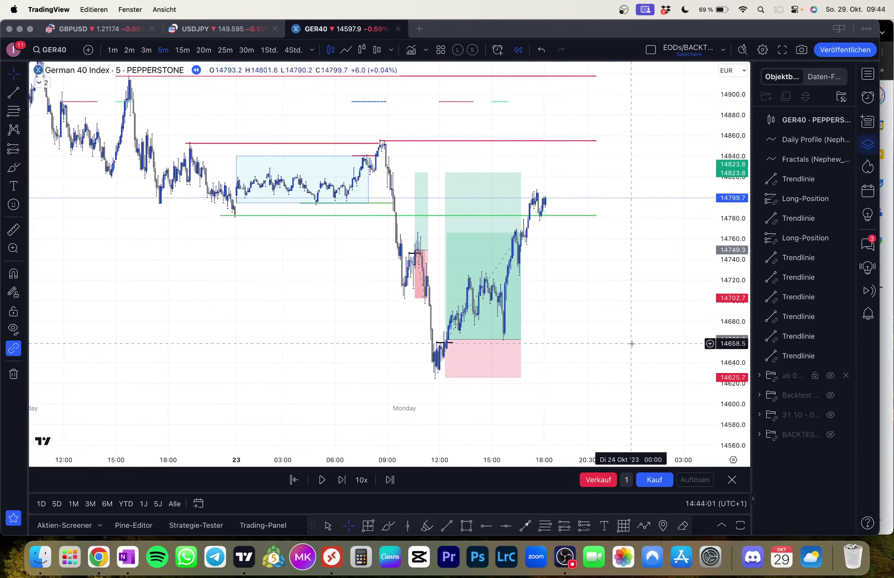
key(shift+Right)
key(shift+Right)
key(shift+Right)
key(shift+Right)
key(shift+Right)
key(shift+Right)
key(shift+Right)
key(shift+Right)
key(shift+Right)
key(shift+Right)
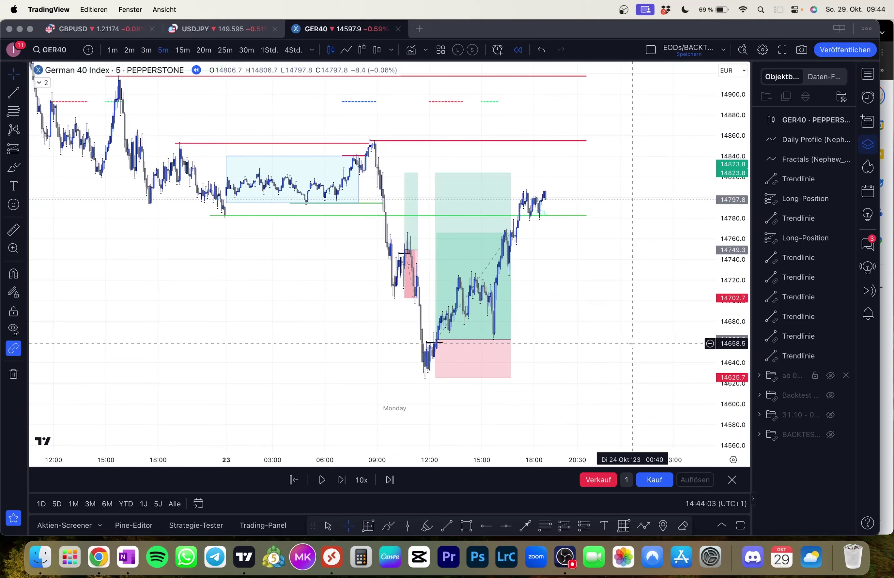
key(shift+Right)
key(shift+Right)
key(shift+Right)
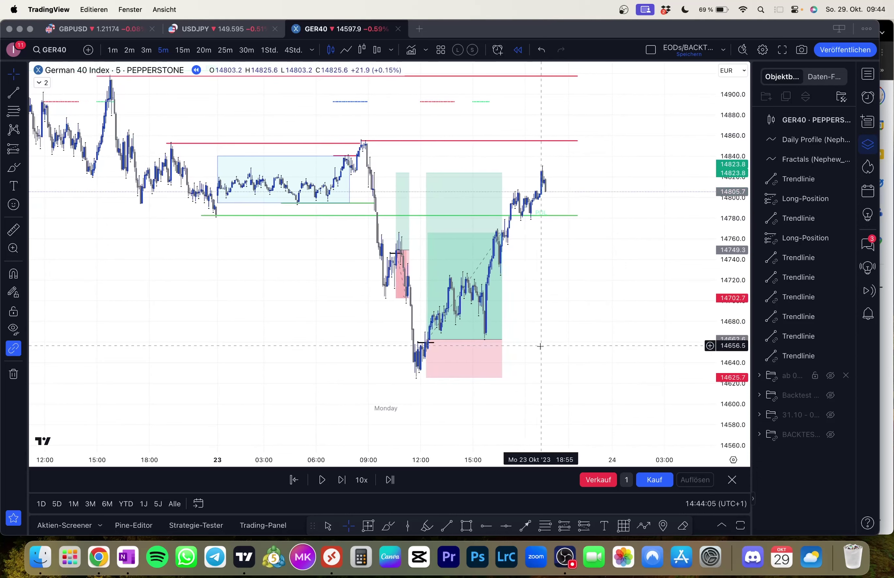
- Extend the second long position's right edge to about 19:00 on Monday
click(500, 348)
drag(500, 348, 543, 341)
scroll(334, 306, down, 1)
scroll(334, 306, down, 4)
click(334, 306)
drag(370, 364, 319, 352)
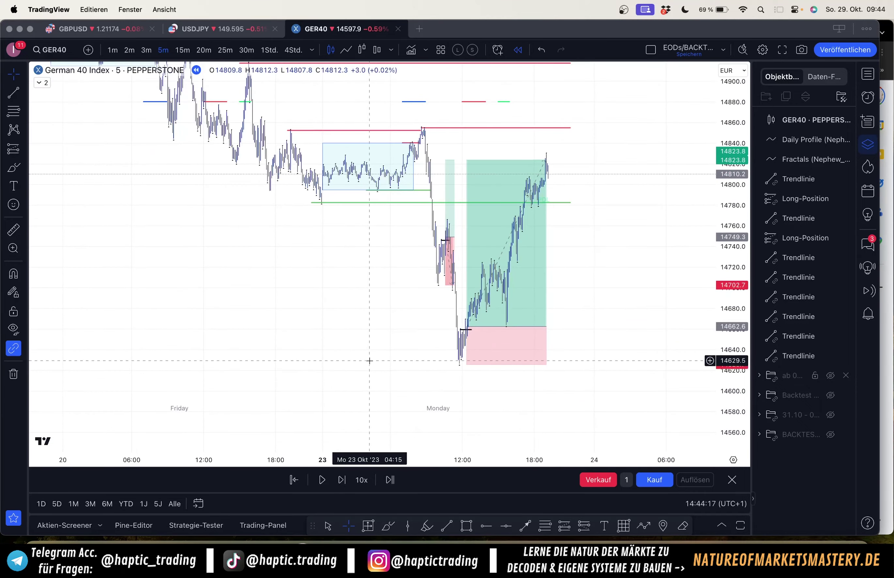
- Continue the 5-minute bar replay from about 19:05 to about 20:00 on Monday
scroll(369, 361, up, 1)
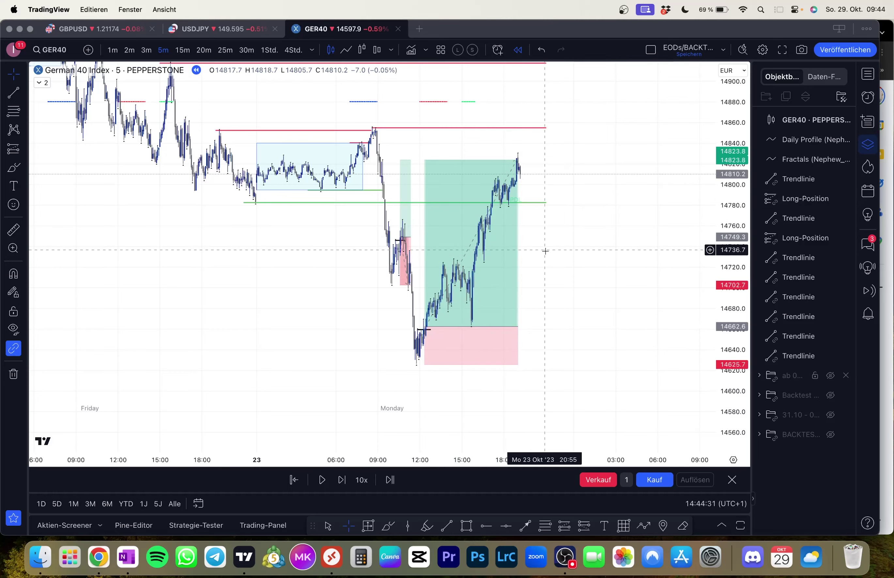
scroll(545, 251, up, 2)
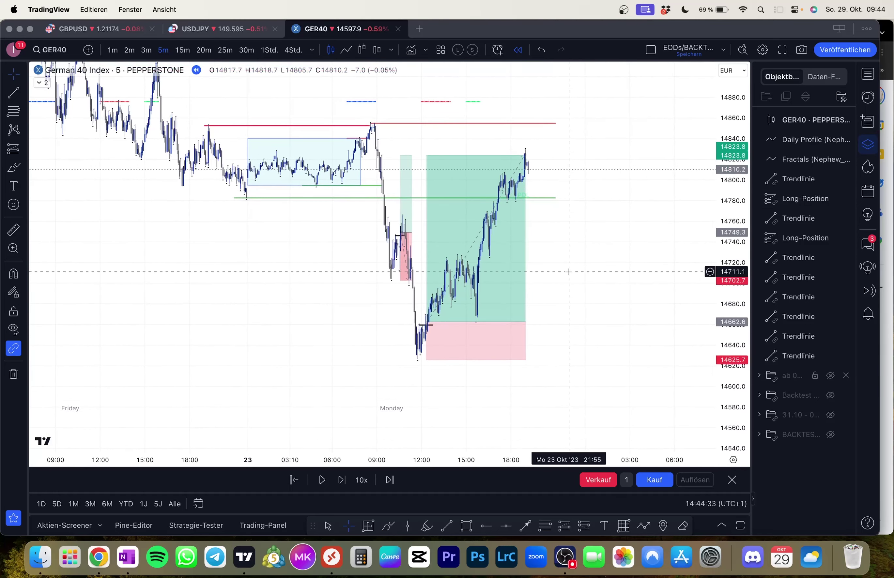
drag(566, 266, 598, 251)
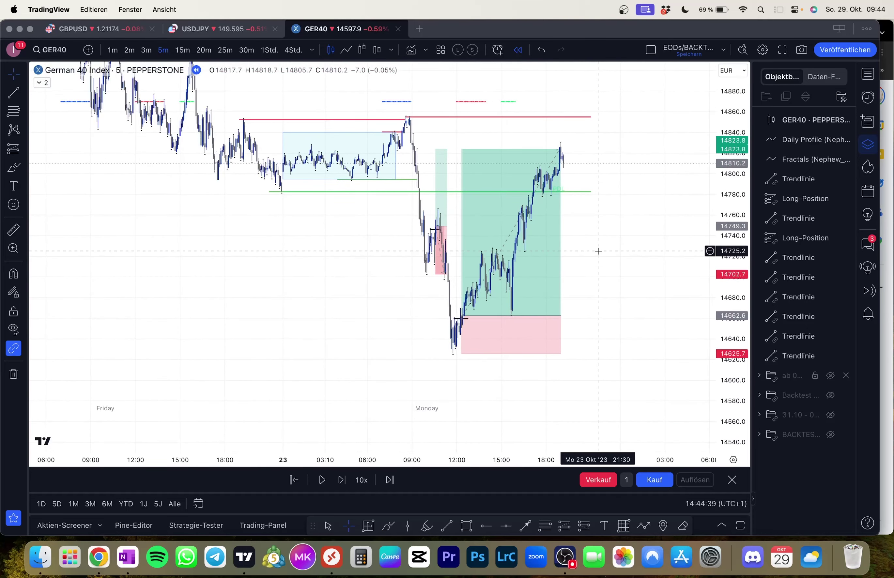
drag(609, 296, 614, 330)
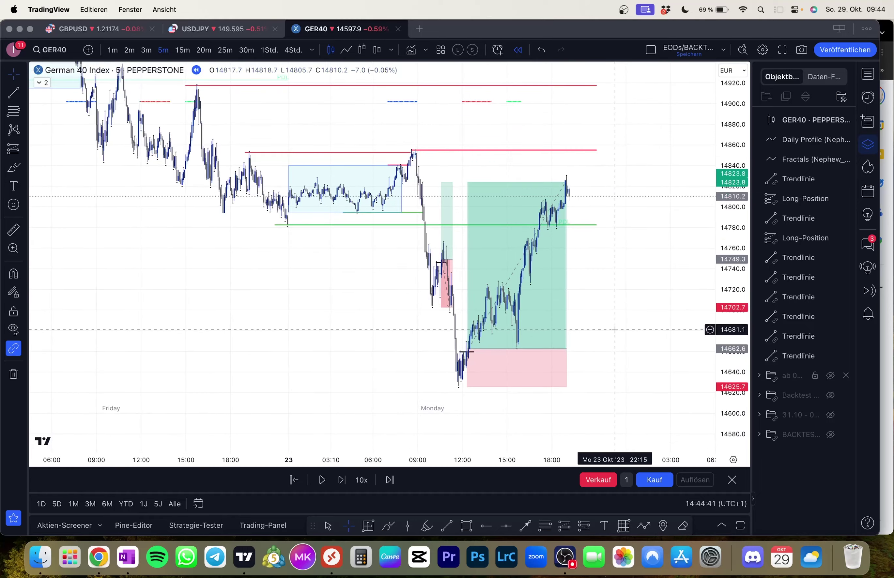
key(shift+Right)
key(shift+Right)
key(shift+Right)
key(shift+Right)
key(shift+Right)
key(shift+Right)
key(shift+Right)
key(shift+Right)
key(shift+Right)
key(shift+Right)
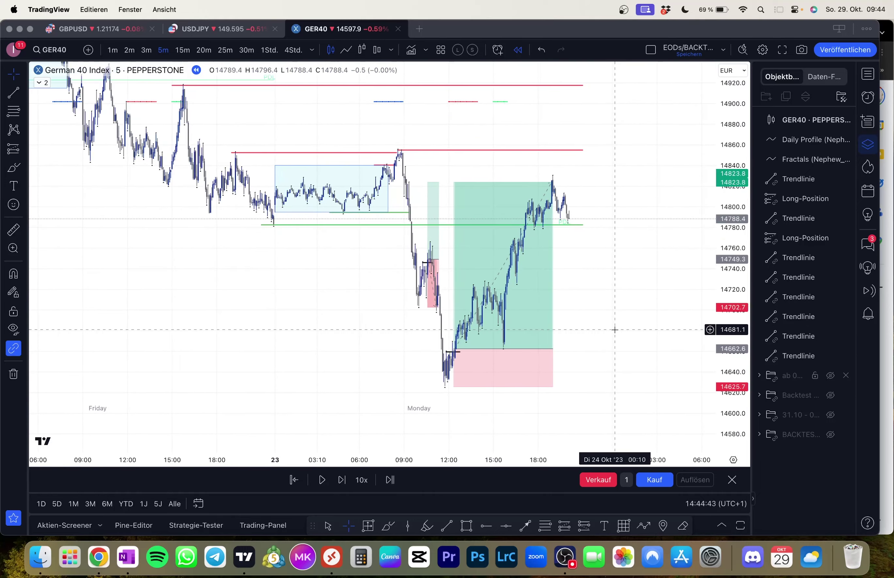
- Shorten the long green trend line from the overnight low to end at about 09:15 Monday, and switch to the 1-hour timeframe
drag(581, 230, 405, 217)
click(633, 279)
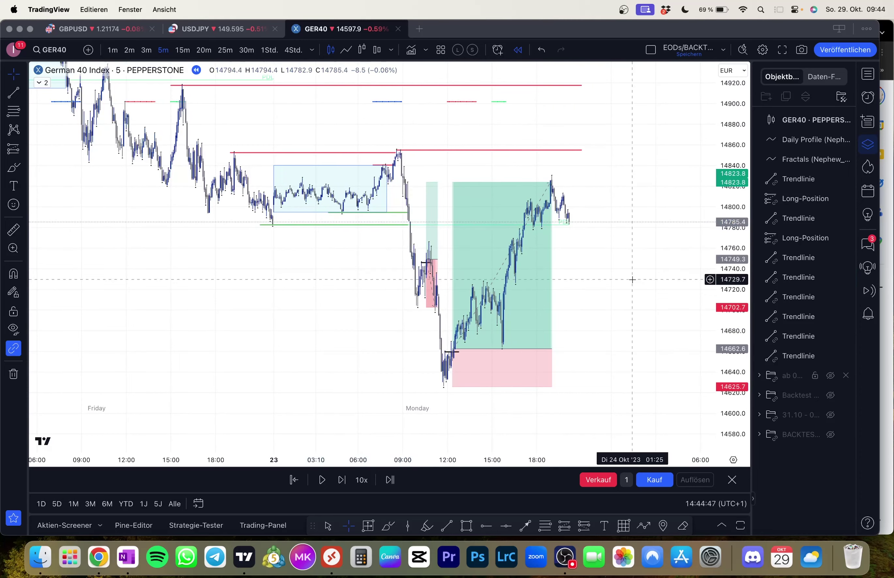
click(275, 49)
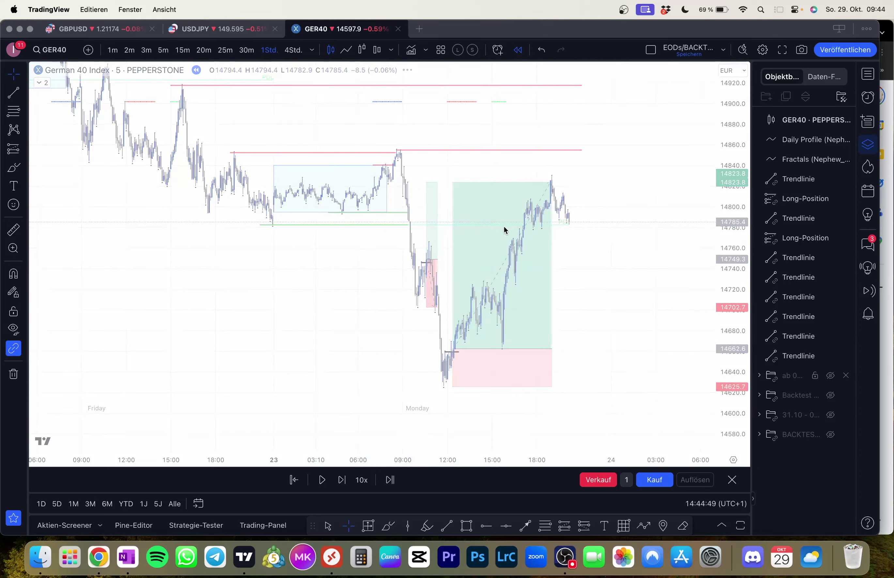
scroll(494, 237, up, 3)
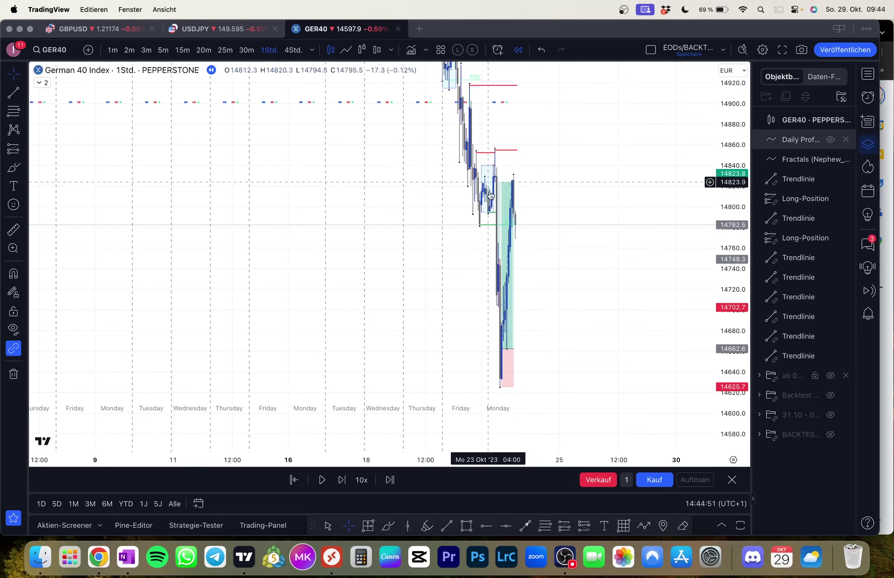
key(alt+t)
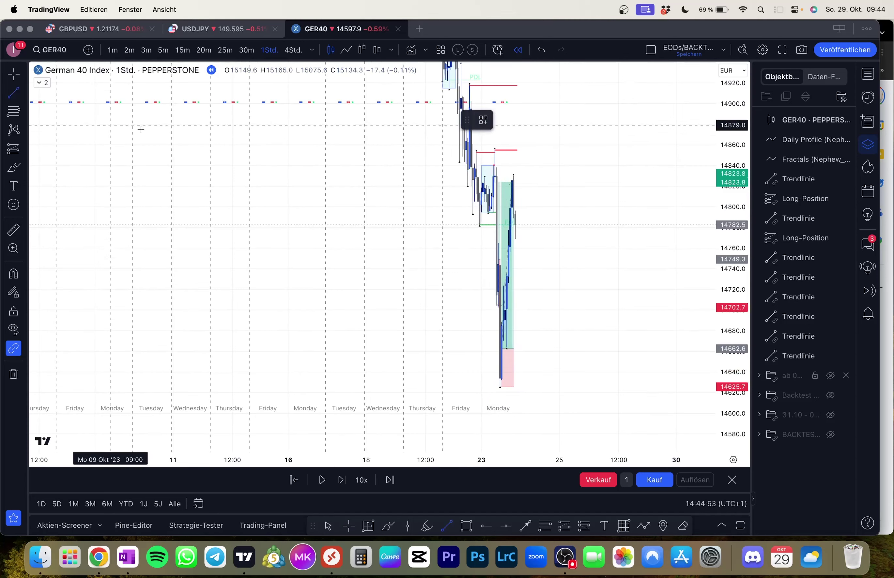
super+click(512, 167)
click(525, 172)
click(636, 120)
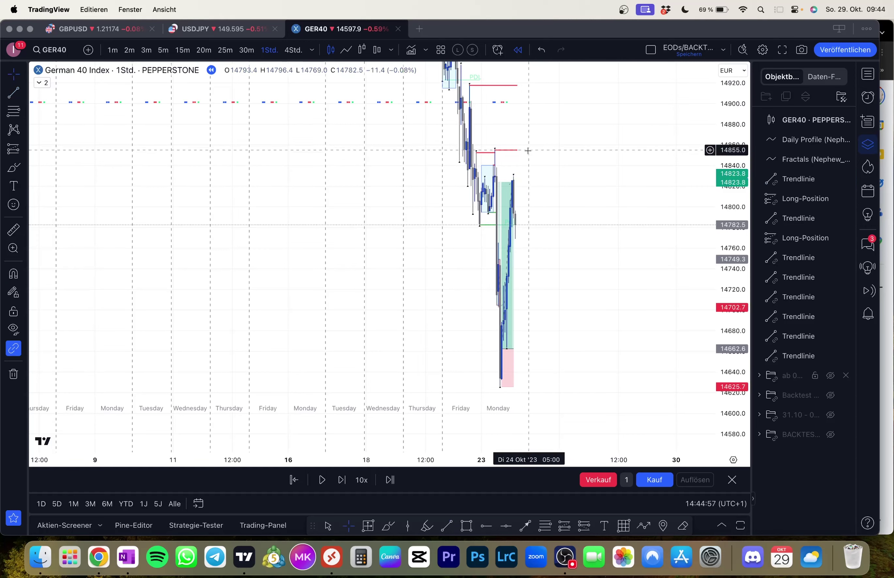
- Draw a horizontal trend line at 14829.6 from Monday's evening high into Tuesday morning
key(alt+t)
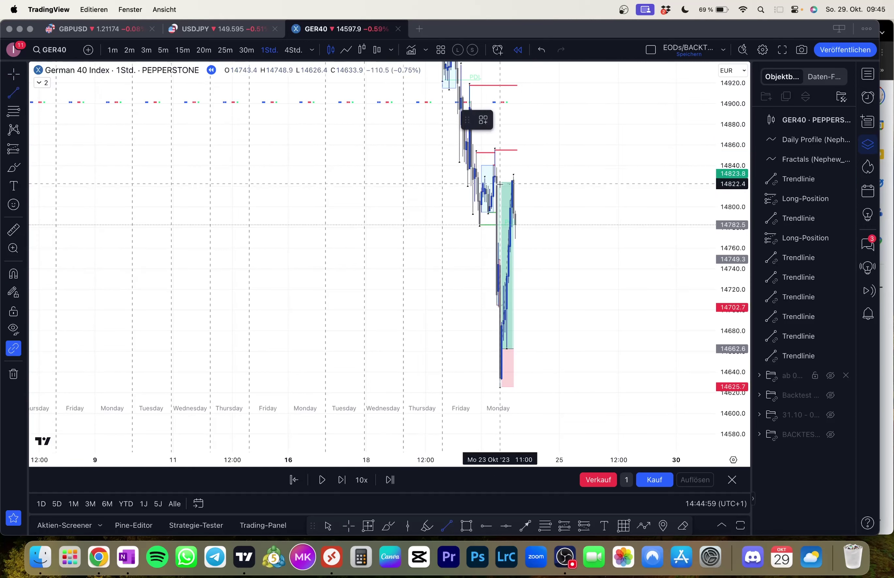
super+click(514, 175)
shift+click(534, 177)
click(562, 210)
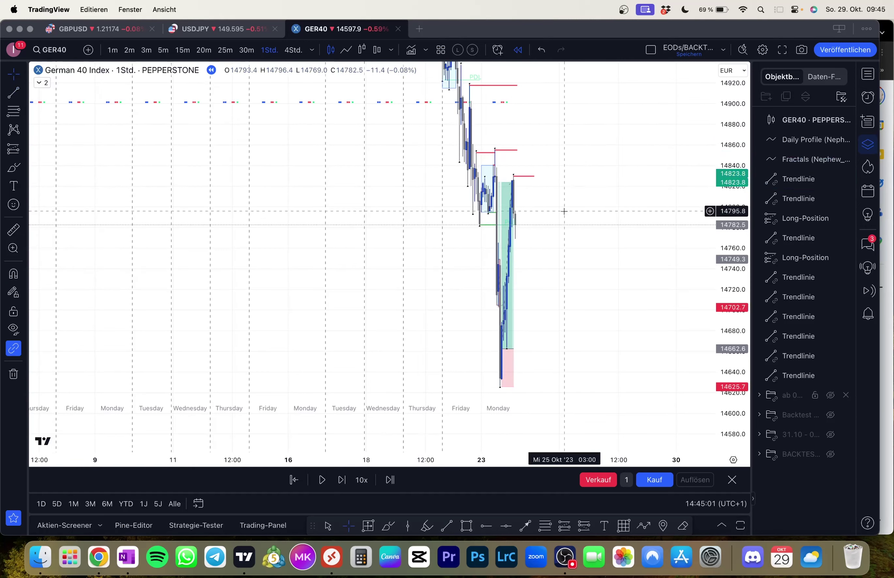
- Replay the hourly bars from Monday 20:00 into Tuesday morning, 24 October
click(515, 285)
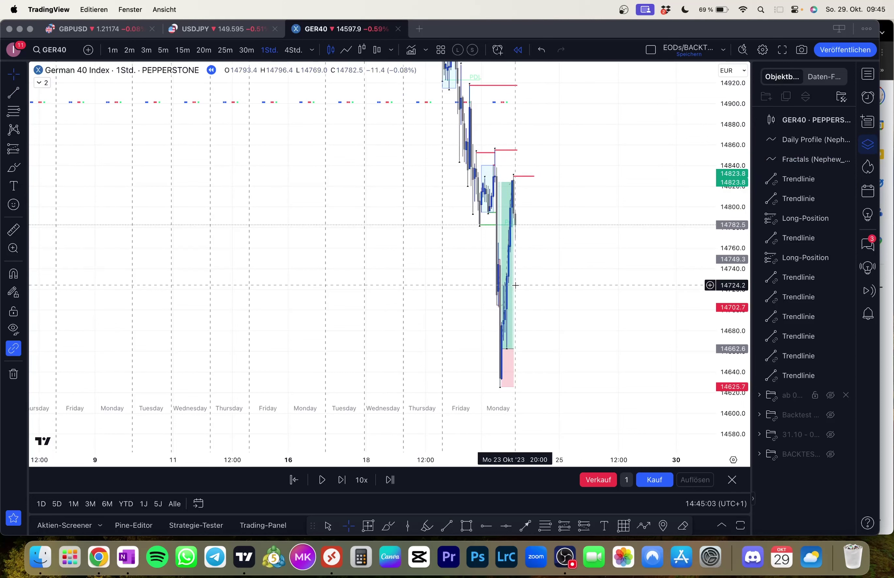
key(shift+Right)
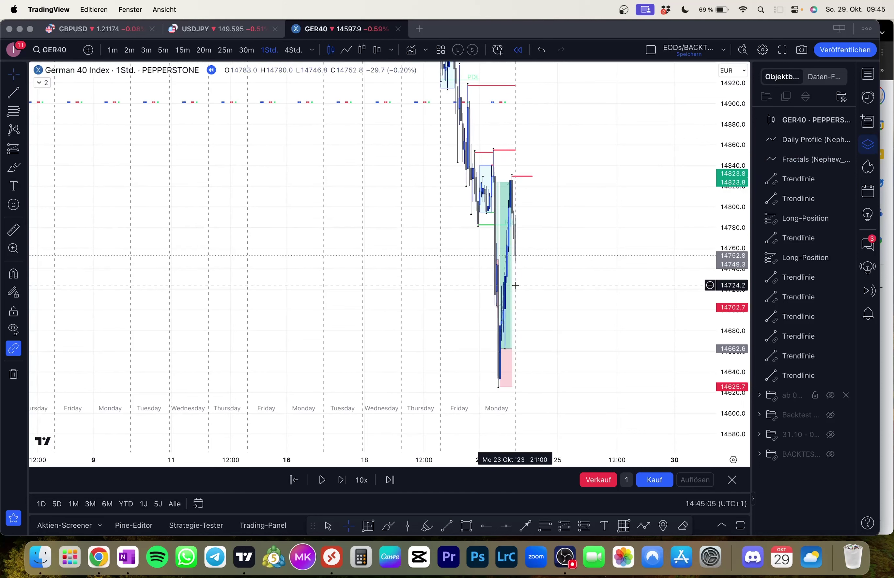
key(shift+Right)
key(shift+Right)
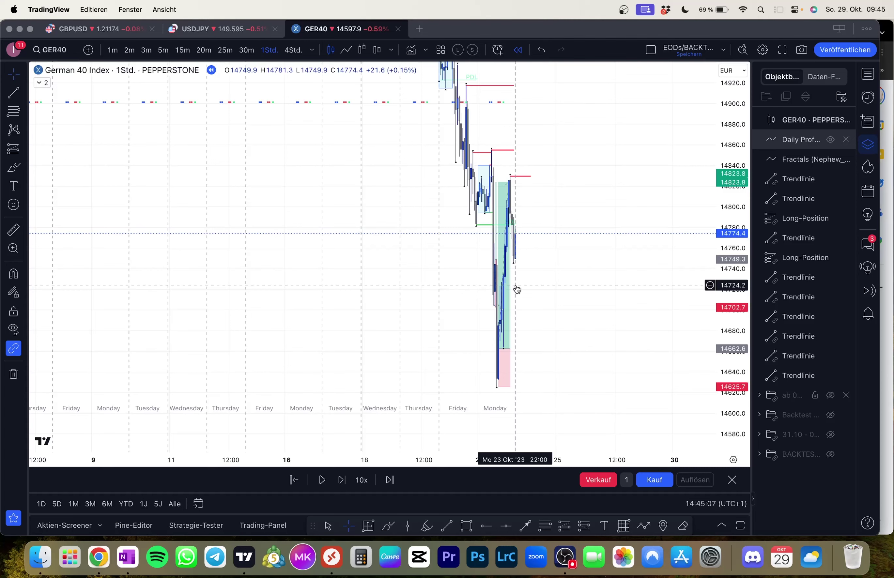
key(shift+Right)
key(shift+Right)
key(shift+Right)
key(shift+Right)
key(shift+Right)
key(shift+Right)
key(shift+Right)
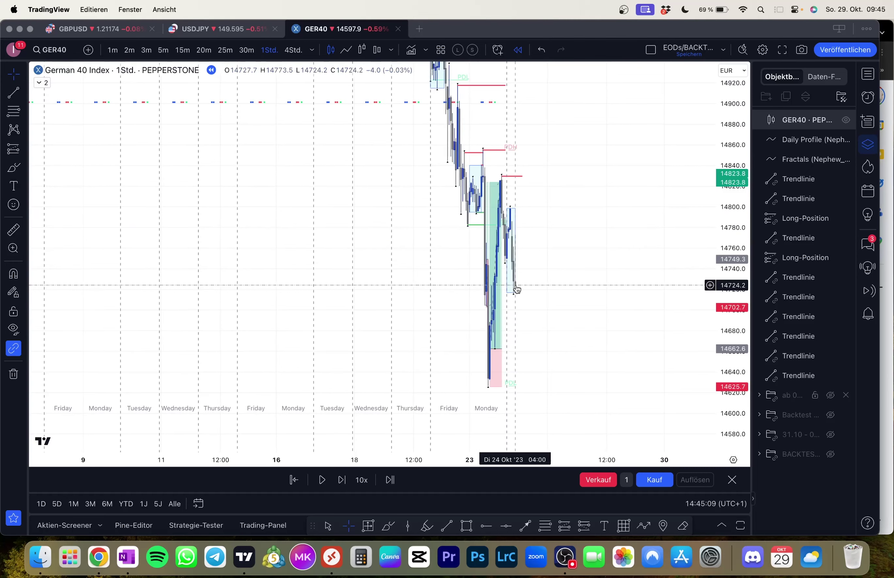
key(shift+Right)
- Replay one more hourly bar and set the replay point back to about 08:00 on Tuesday 24 October
drag(516, 285, 539, 277)
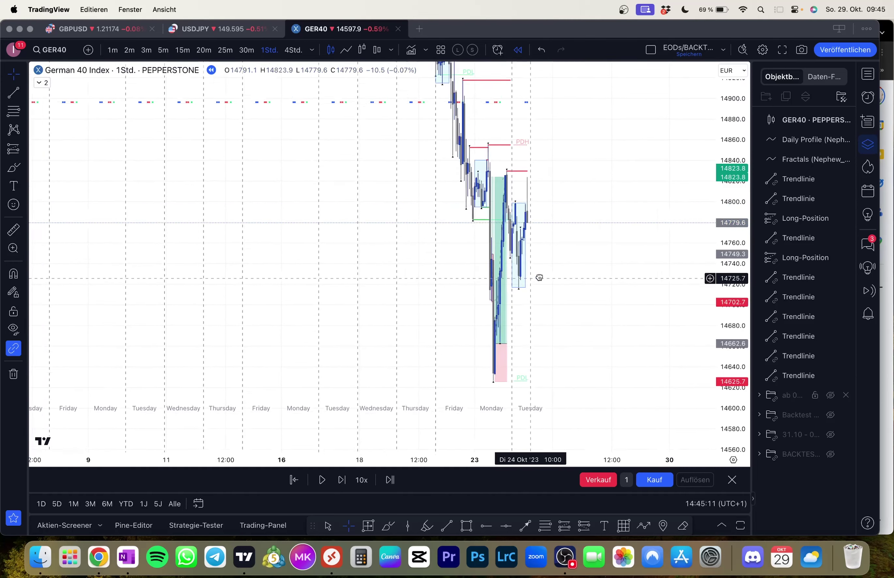
scroll(539, 277, up, 3)
key(shift+Right)
click(293, 480)
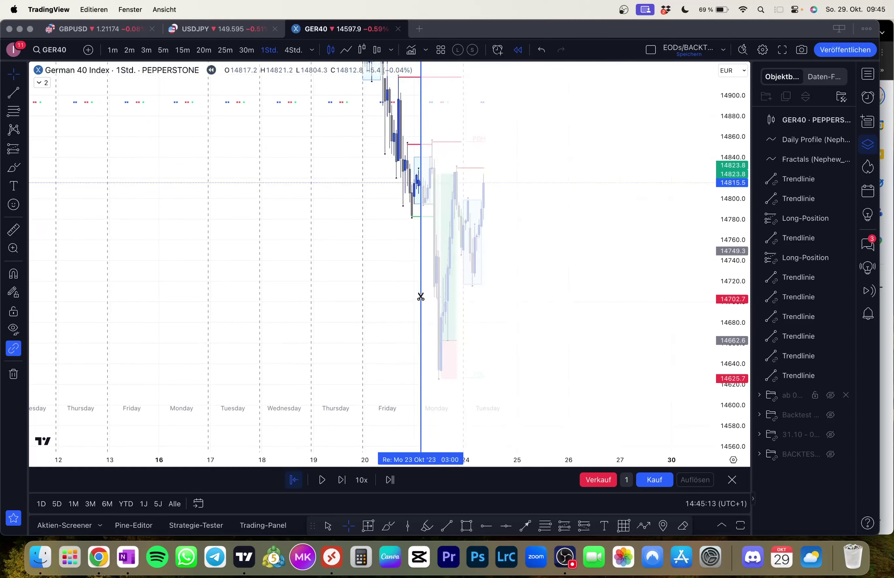
click(483, 272)
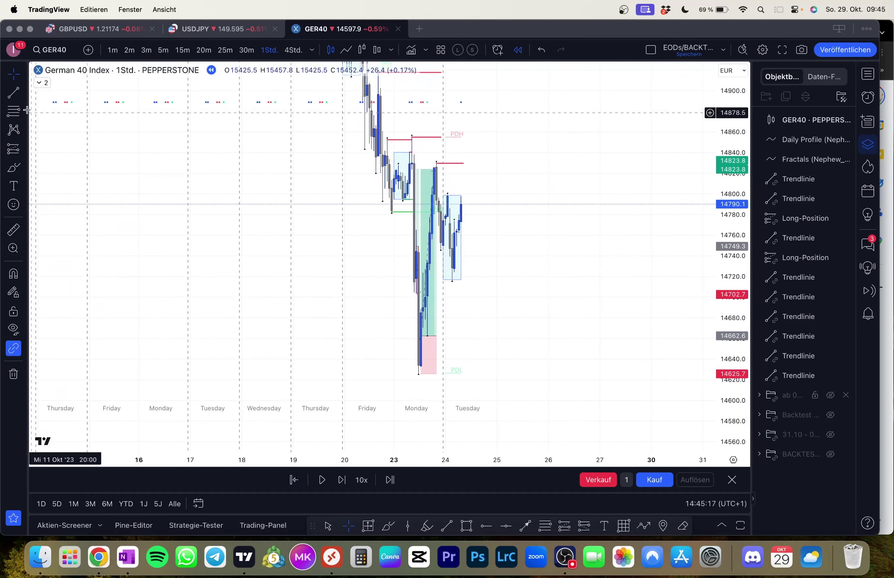
- Draw a horizontal trend line at 14716.7 from Tuesday's early-morning low to Tuesday 22:00
click(13, 92)
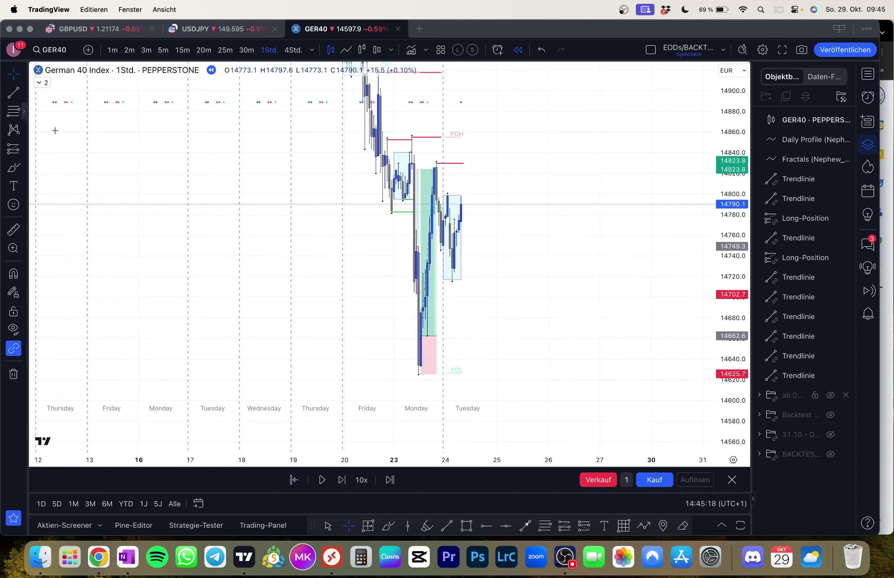
click(453, 306)
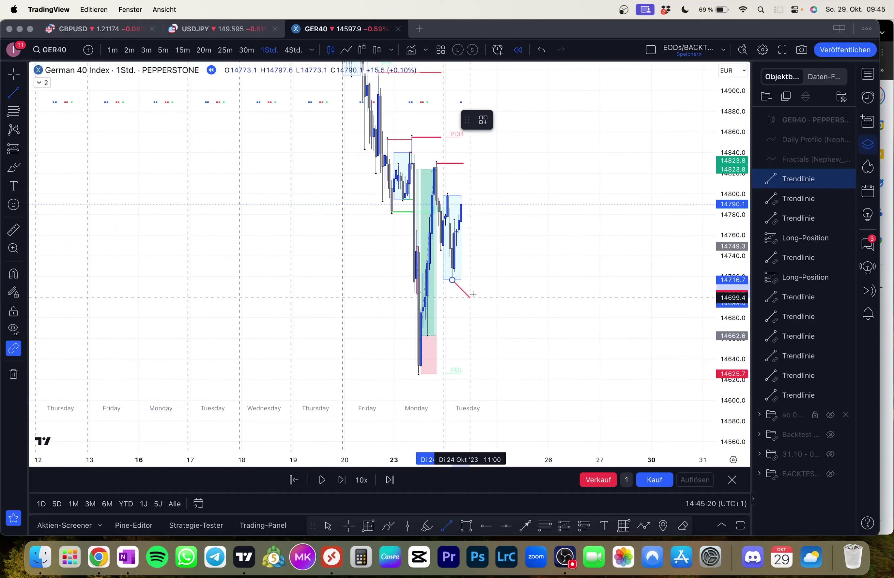
click(495, 285)
- Extend the red 14829.6 and 14855.0 trend lines to Tuesday 22:00
drag(463, 164, 494, 174)
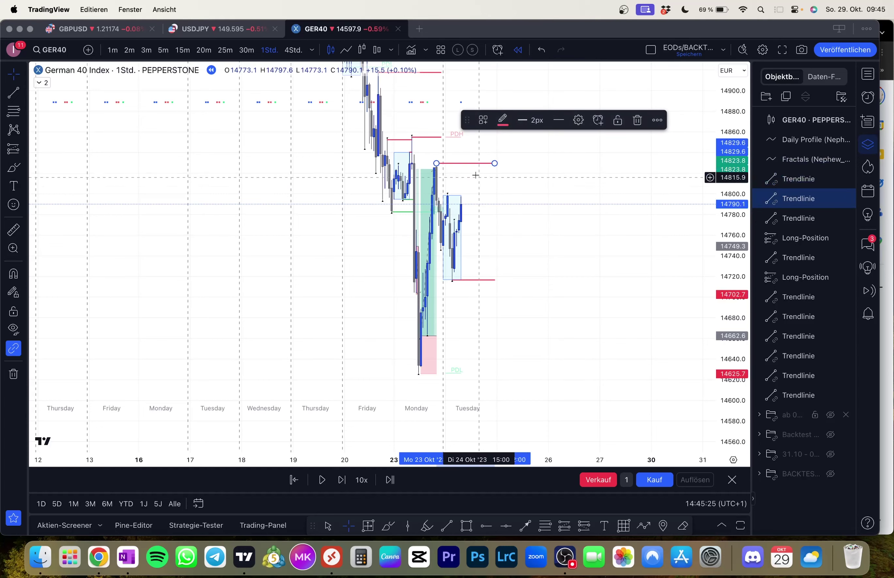
click(441, 137)
drag(441, 137, 495, 138)
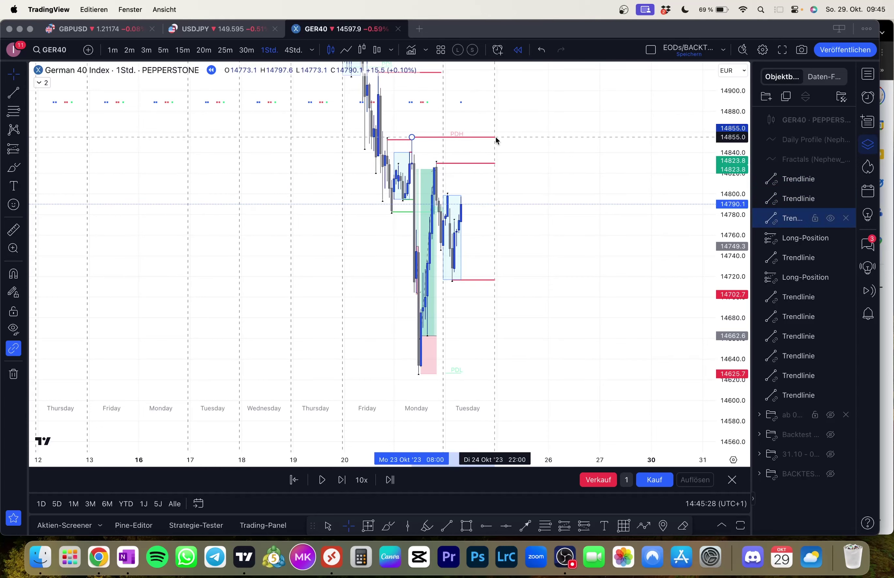
- Draw horizontal trend lines to Tuesday 22:00 at 14798.9 from Tuesday's overnight high and at 14663.9 from Monday's 15:00 low
click(19, 95)
click(447, 194)
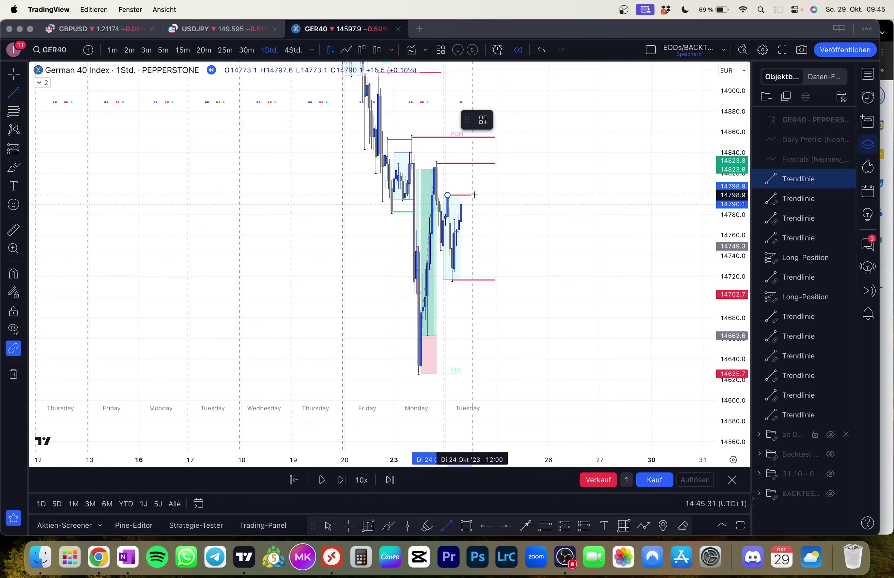
click(494, 195)
click(199, 156)
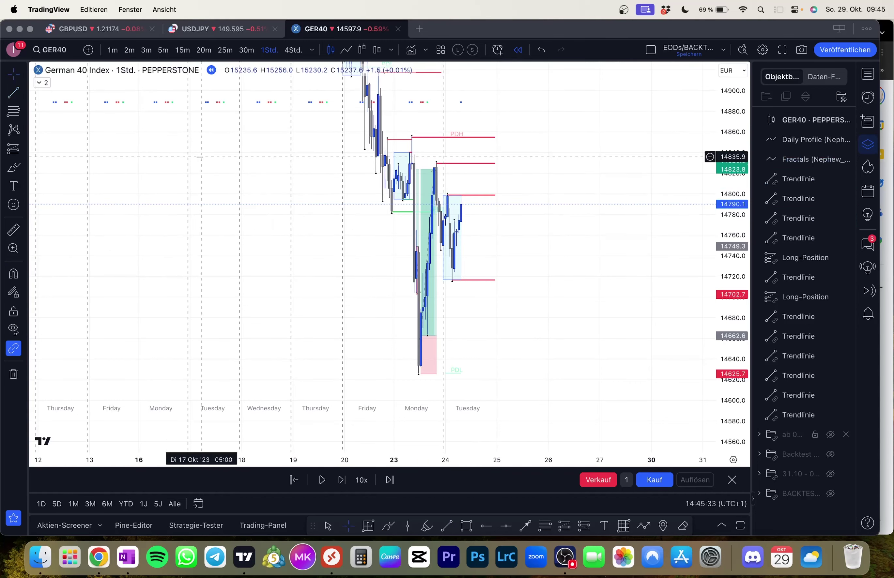
click(428, 356)
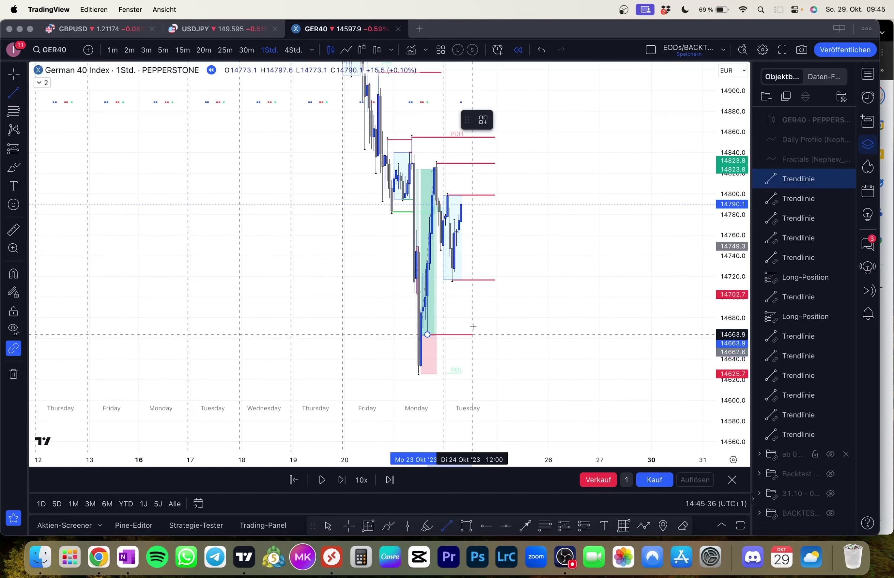
click(495, 334)
- Colour the 14716.7 and 14663.9 trend lines green
click(494, 280)
click(499, 120)
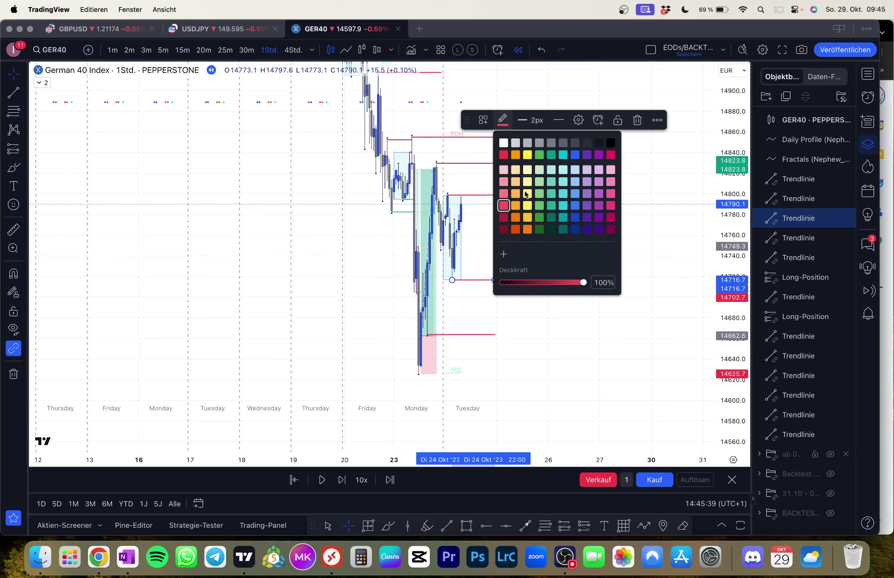
click(555, 205)
click(495, 335)
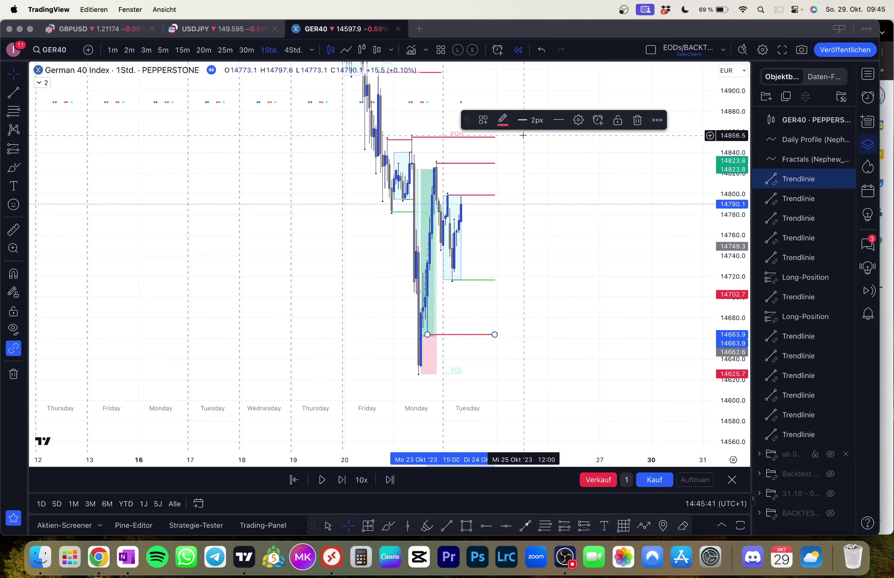
click(504, 120)
click(555, 207)
click(589, 279)
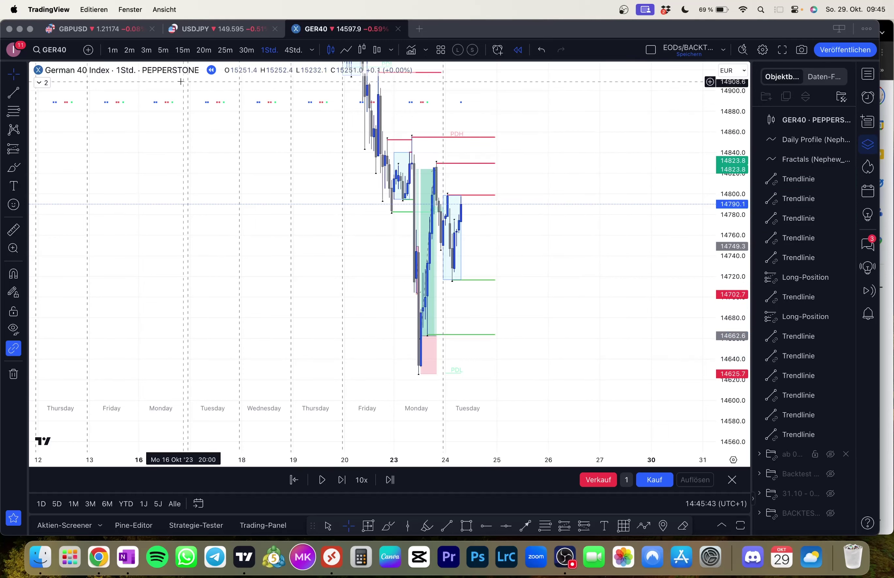
- Return to the 5-minute timeframe and stretch the price scale around Tuesday morning's range
click(163, 50)
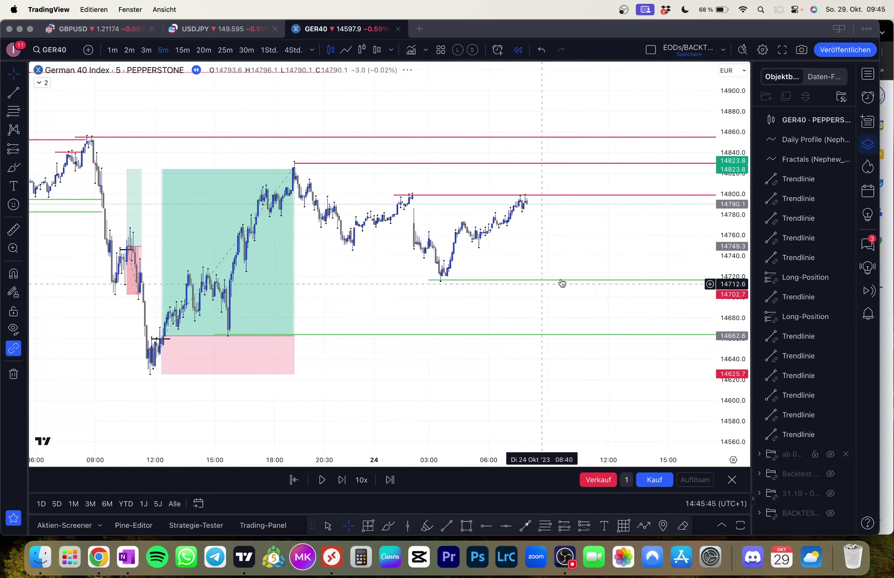
drag(733, 326, 733, 191)
scroll(599, 218, down, 1)
drag(599, 217, 554, 234)
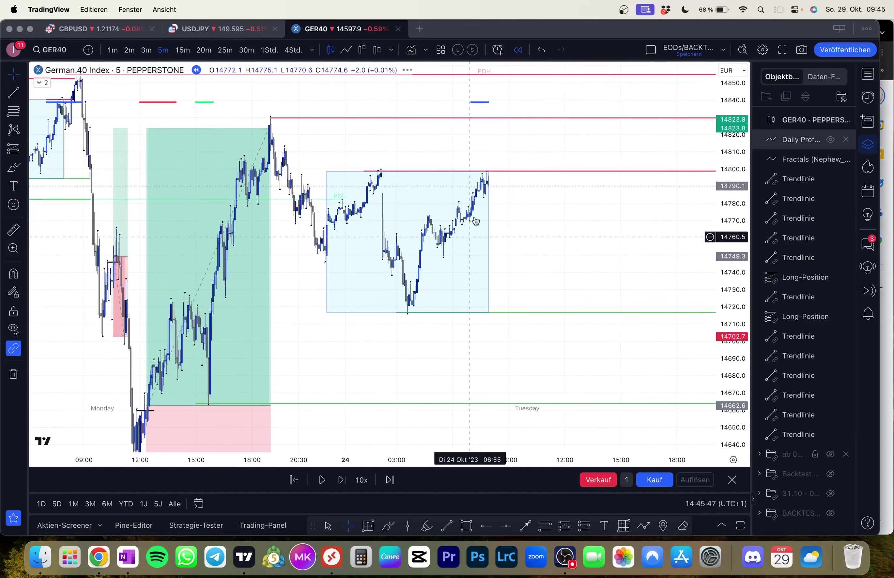
- Advance the GER40 replay candle by candle to about 09:35 on Tuesday 24 October
key(shift+Right)
key(shift+Right)
key(shift+Right)
key(shift+Right)
key(shift+Right)
key(shift+Right)
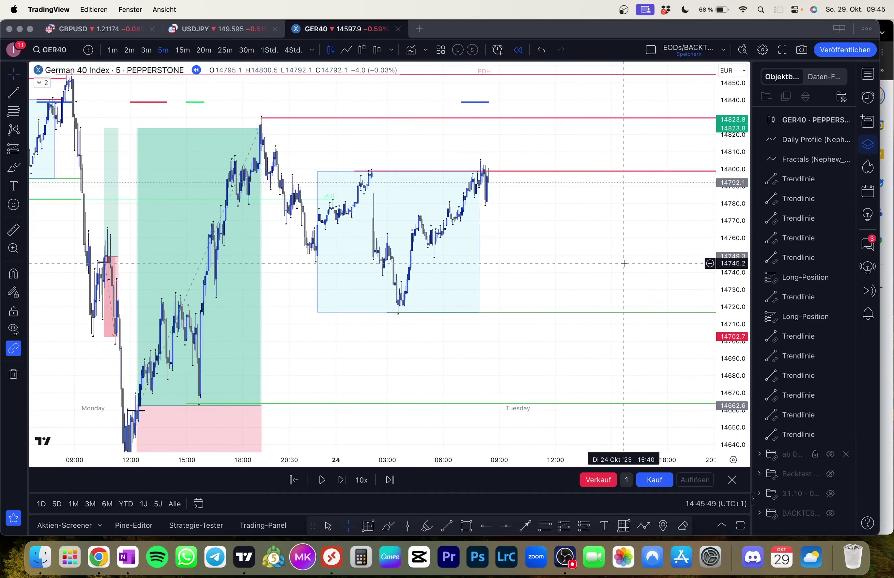
scroll(575, 301, up, 1)
drag(546, 266, 569, 314)
key(shift+Right)
key(shift+Right)
key(shift+Right)
key(shift+Right)
scroll(542, 294, up, 3)
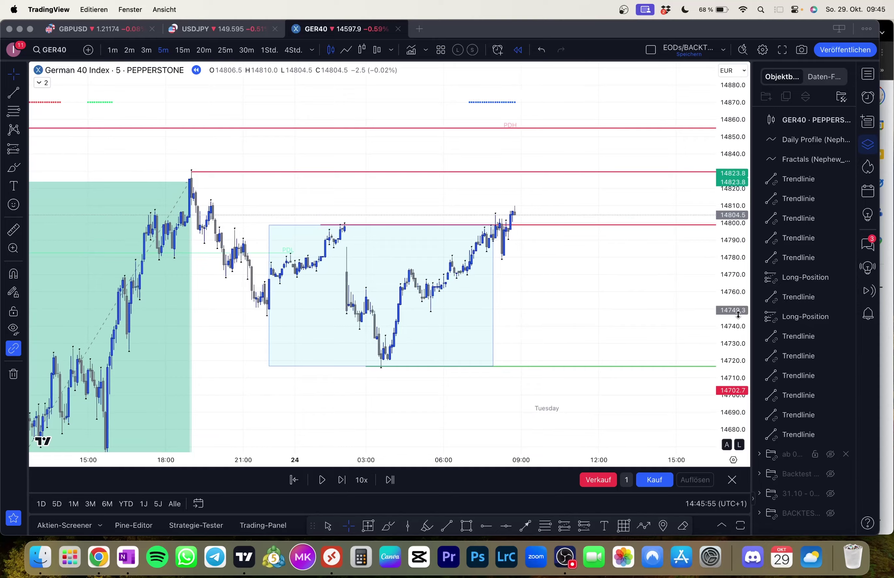
drag(739, 315, 738, 233)
key(shift+Right)
drag(622, 307, 577, 288)
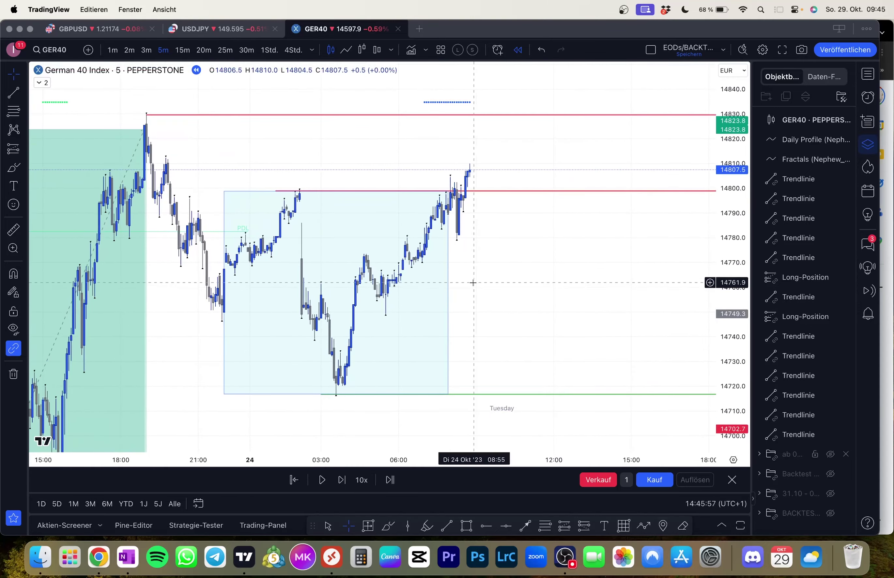
key(shift+Right)
key(shift+Right)
key(shift+Right)
key(shift+Right)
key(shift+Right)
key(shift+Right)
key(shift+Right)
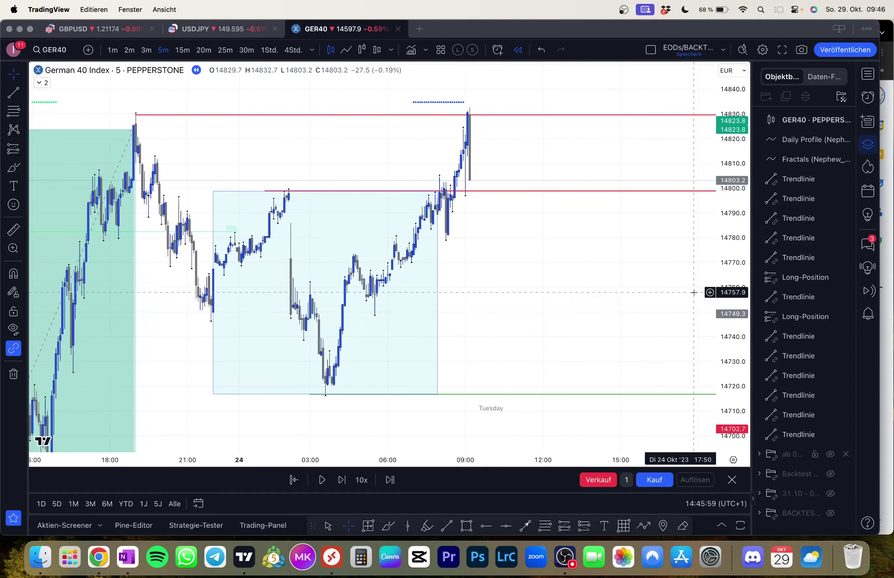
key(shift+Right)
key(shift+Right)
key(shift+Right)
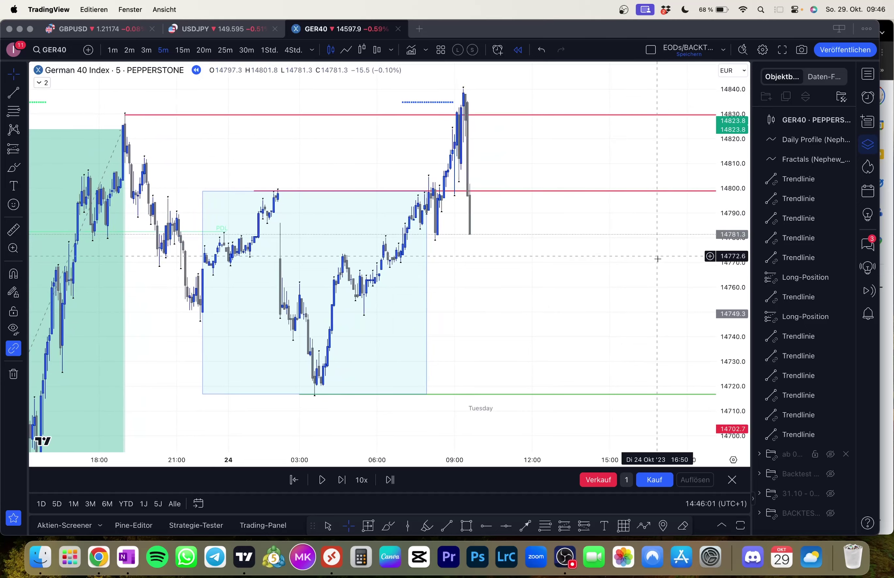
- Shorten the red 14829.6 trend line to about 09:10 and the red 14798.9 trend line to about 08:00 on Tuesday
drag(658, 260, 654, 279)
scroll(685, 299, down, 1)
drag(742, 252, 739, 344)
drag(590, 316, 614, 339)
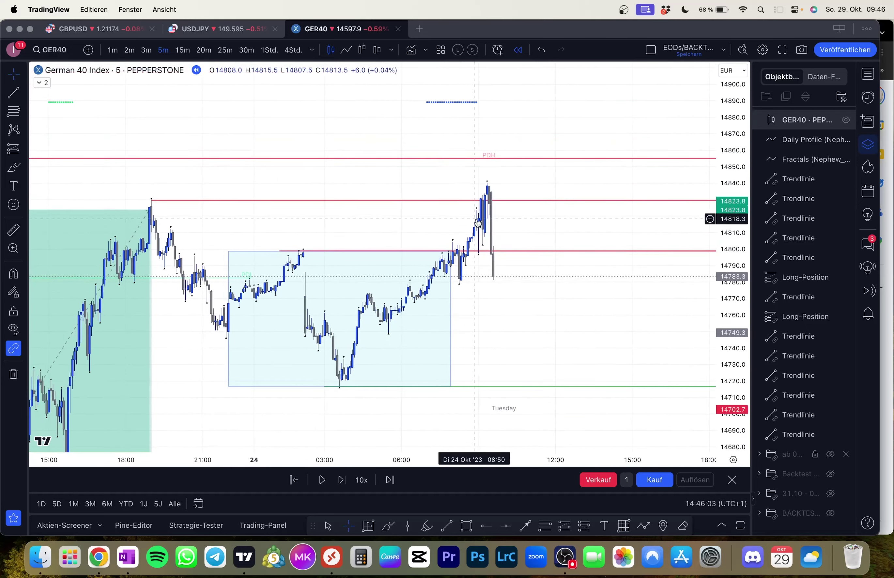
drag(496, 460, 554, 460)
drag(556, 301, 396, 287)
drag(627, 234, 363, 233)
drag(627, 182, 387, 183)
drag(452, 240, 536, 274)
scroll(489, 278, up, 2)
drag(475, 291, 500, 275)
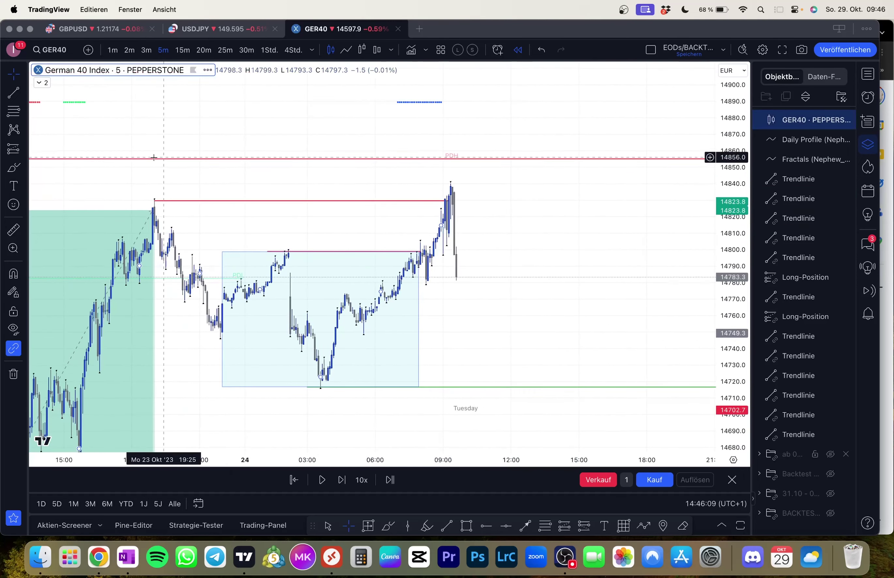
- Place a short position on Tuesday's 09:30 sell-off with entry 14797.3, stop 14840.6 and target 14716.3
click(24, 150)
click(57, 183)
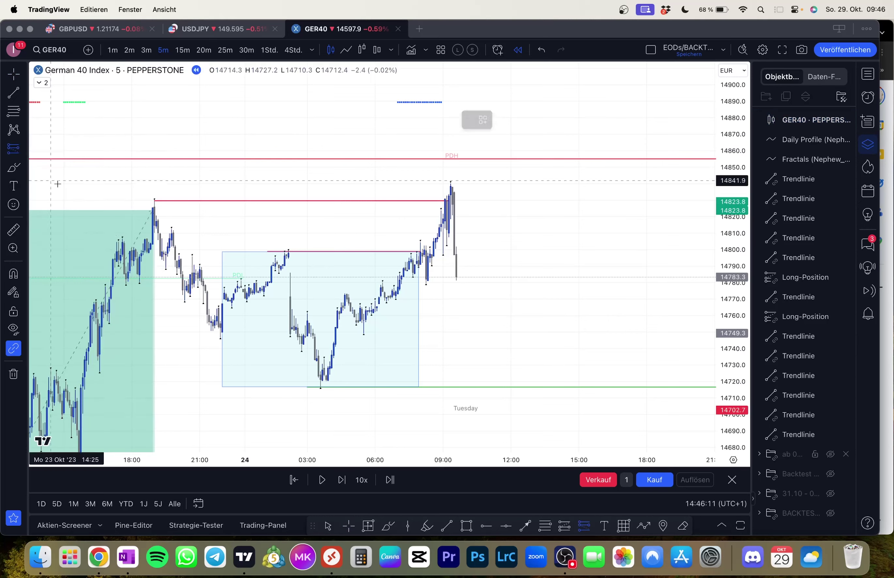
click(453, 254)
drag(452, 195, 459, 182)
drag(453, 307, 465, 382)
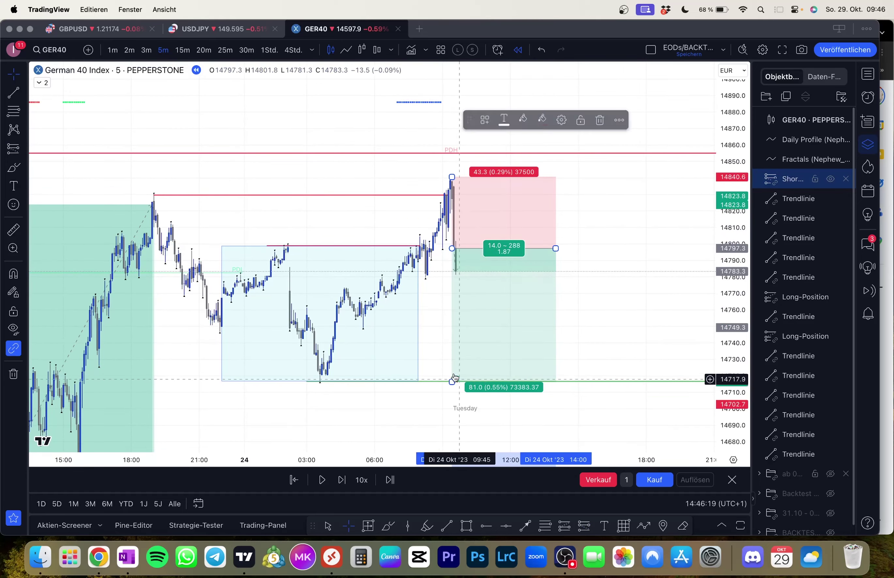
click(410, 343)
- Advance the replay candle by candle through the open short trade to about 12:10 on Tuesday
key(shift+Right)
key(shift+Right)
key(shift+Right)
key(shift+Right)
key(shift+Right)
key(shift+Right)
key(shift+Right)
key(shift+Right)
key(shift+Right)
key(shift+Right)
key(shift+Right)
key(shift+Right)
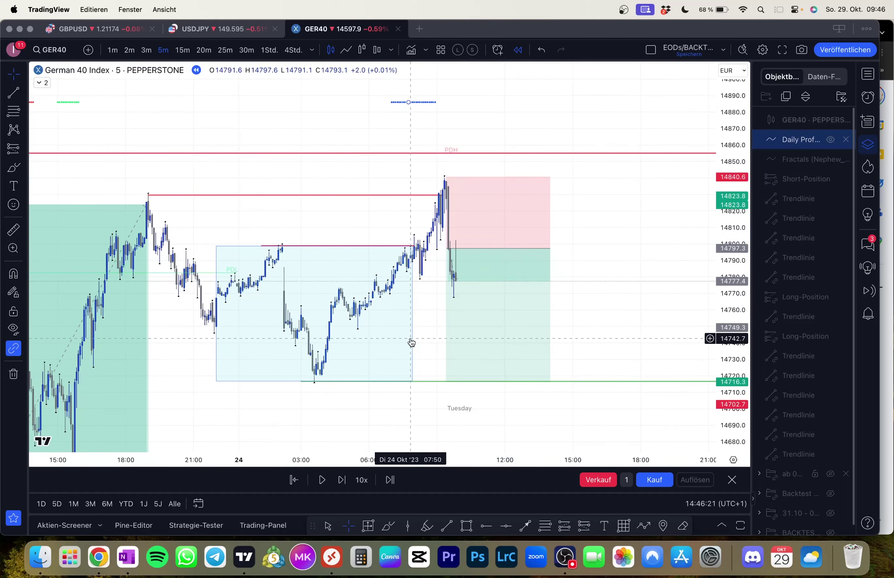
key(shift+Right)
key(shift+Right)
key(shift+Right)
key(shift+Right)
key(shift+Right)
key(shift+Right)
key(shift+Right)
key(shift+Right)
key(shift+Right)
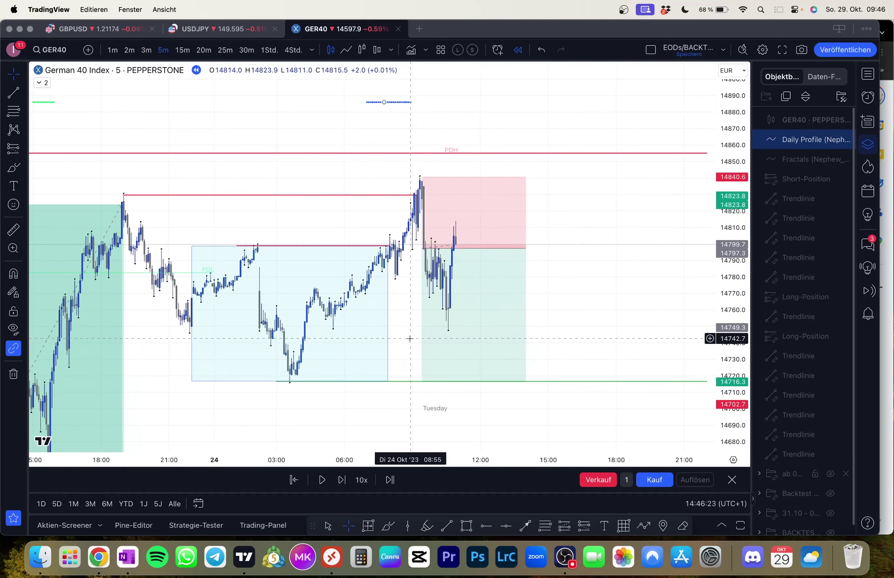
key(shift+Right)
key(shift+Right)
key(shift+Right)
key(shift+Right)
key(shift+Right)
key(shift+Right)
key(shift+Right)
key(shift+Right)
key(shift+Right)
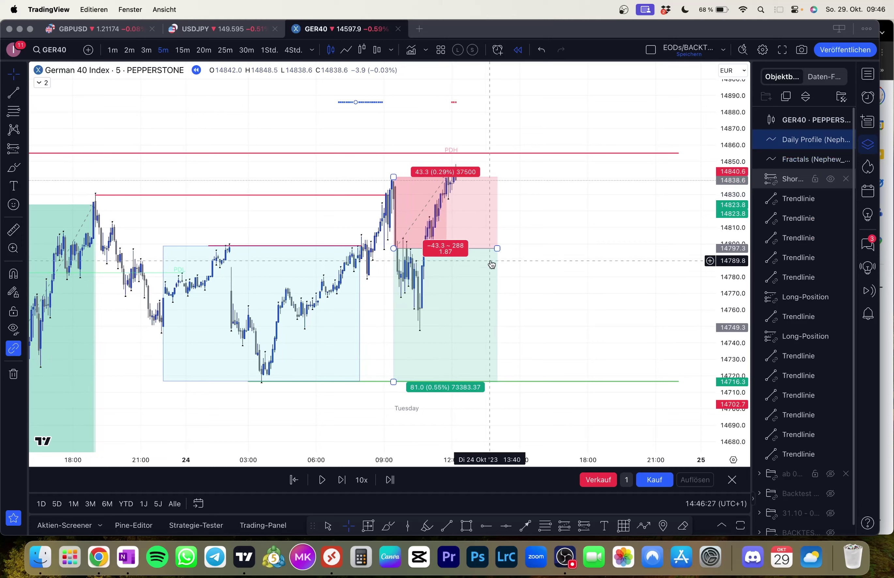
- End the first short position's box at about 11:45 and advance the replay to about 12:30
drag(497, 249, 447, 243)
mouse_move(510, 229)
mouse_down()
mouse_move(526, 249)
mouse_move(520, 311)
mouse_up()
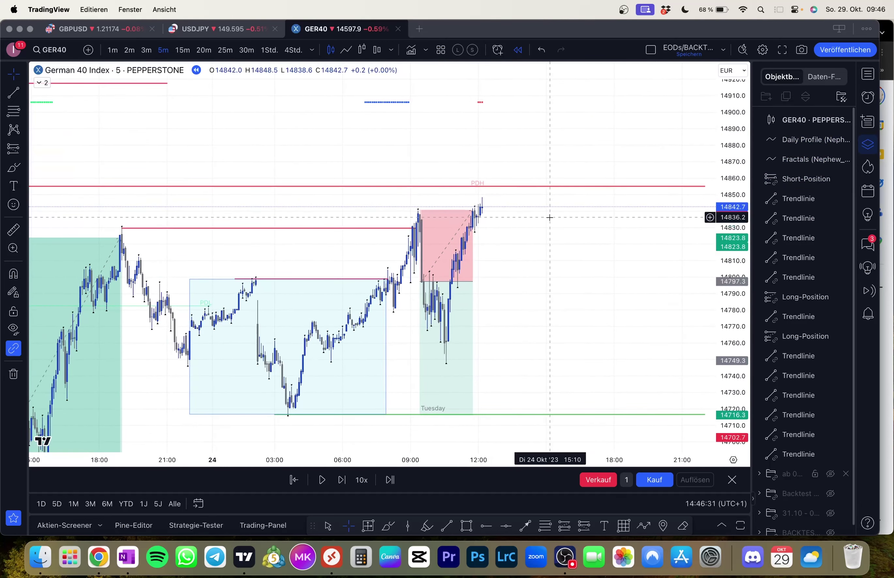
key(shift+Right)
key(shift+Right)
key(shift+Right)
key(shift+Right)
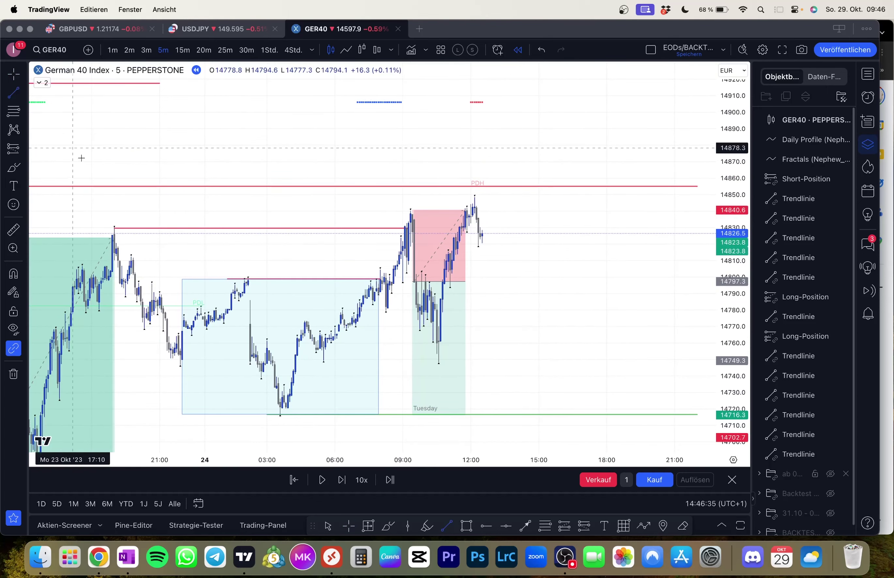
- Draw a short horizontal trend line at 14828.1 from about 11:50 to 12:50 on Tuesday and colour it black
click(467, 252)
click(489, 234)
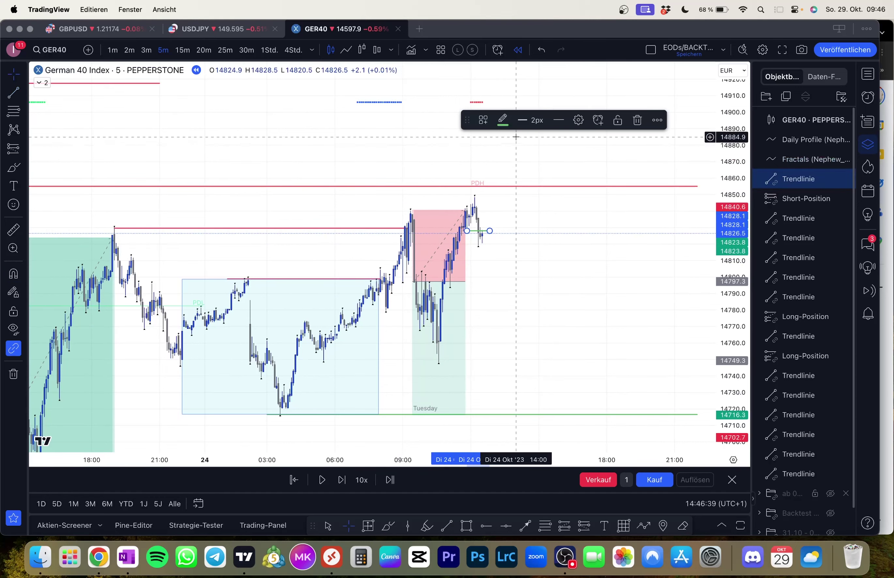
click(504, 125)
click(613, 143)
click(612, 144)
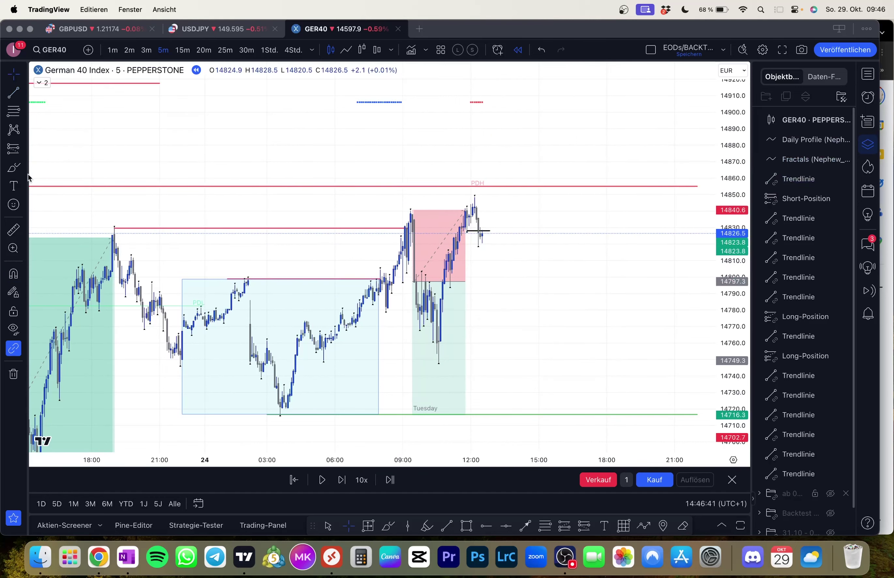
- Place a second short position below the black line with entry 14826.8, stop 14849.4 and target 14716.6
click(12, 149)
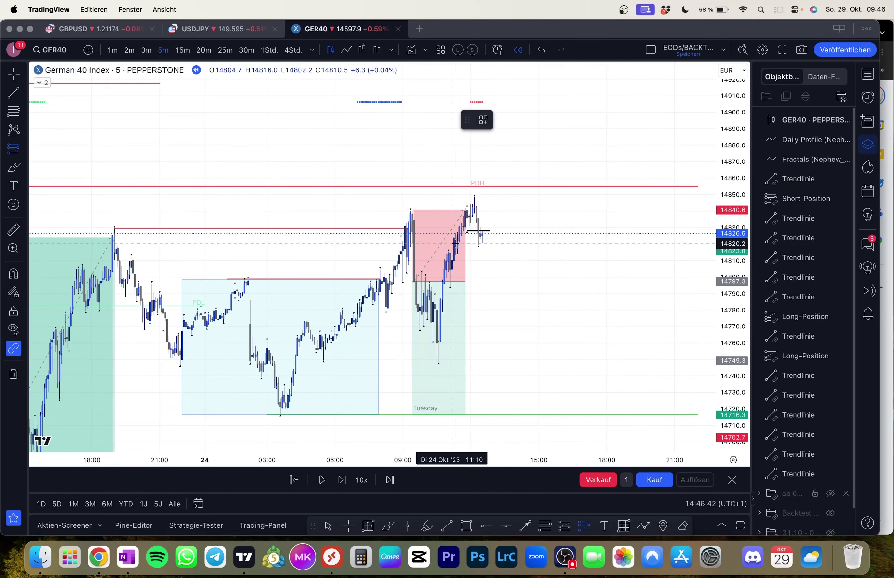
click(478, 233)
drag(486, 176, 485, 197)
drag(478, 293, 487, 415)
click(603, 254)
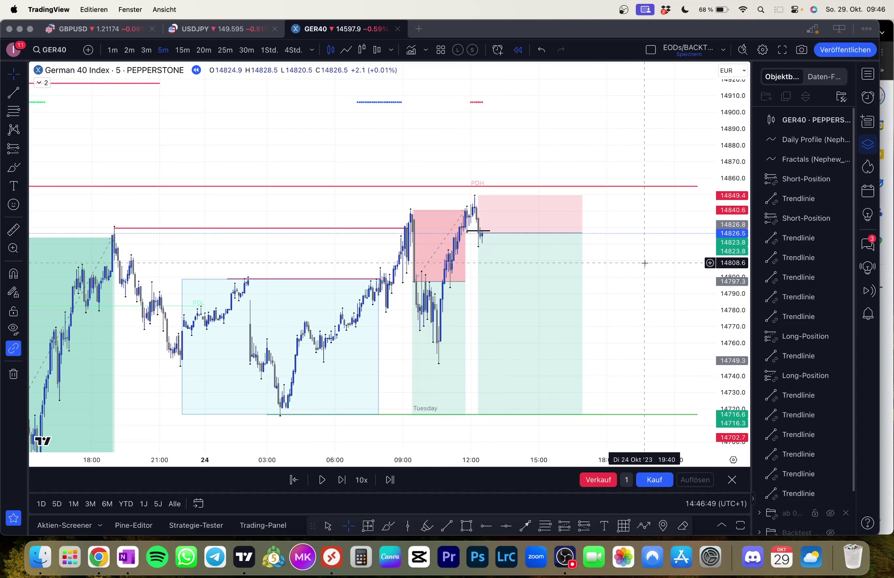
- Advance the replay candle by candle through the second short trade to about 13:40 on Tuesday
key(shift+Right)
key(shift+Right)
key(shift+Right)
key(shift+Right)
key(shift+Right)
key(shift+Right)
key(shift+Right)
key(shift+Right)
key(shift+Right)
key(shift+Right)
key(shift+Right)
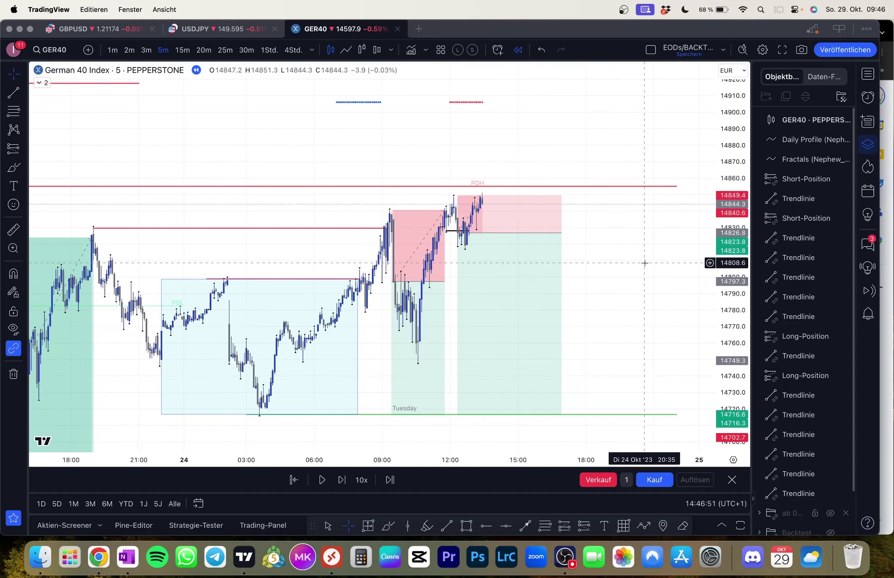
key(shift+Right)
key(shift+Right)
key(shift+Right)
- End the second short position's box at about 13:20 on Tuesday
click(539, 245)
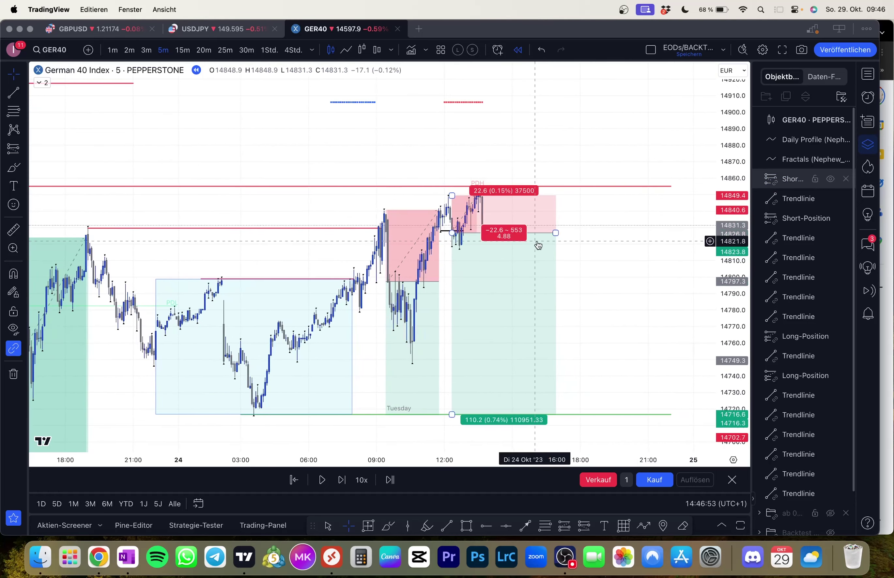
drag(555, 233, 547, 263)
click(548, 224)
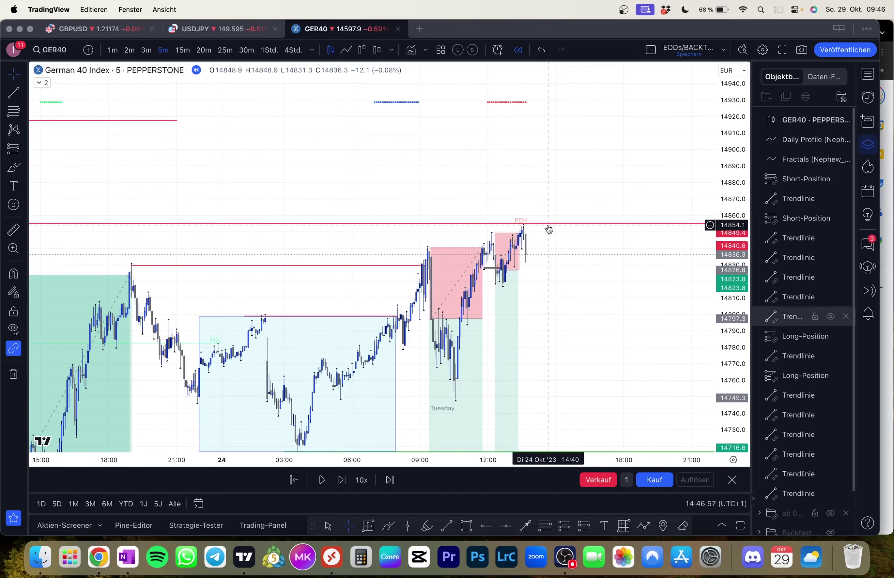
- Draw a short horizontal black trend line at 14840.5 from 13:30 to about 14:05 on Tuesday
click(8, 94)
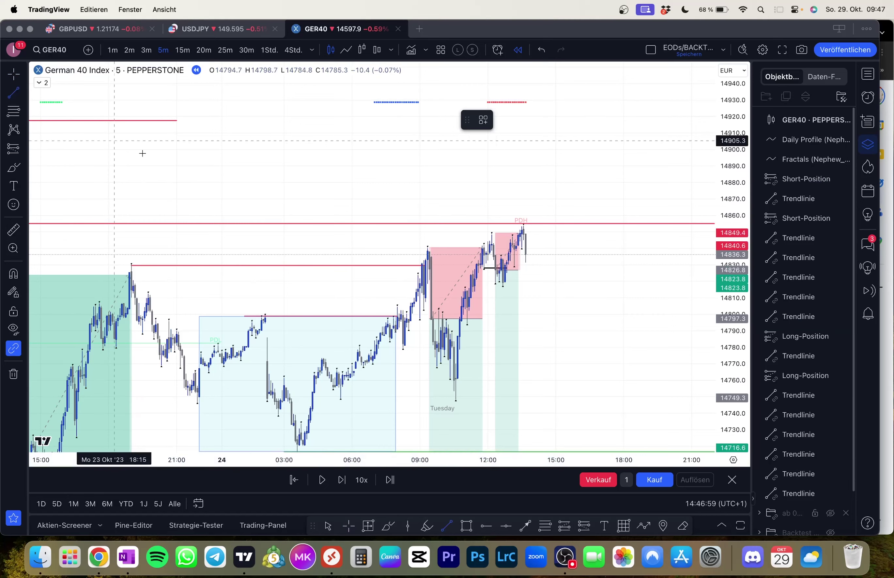
super+click(522, 267)
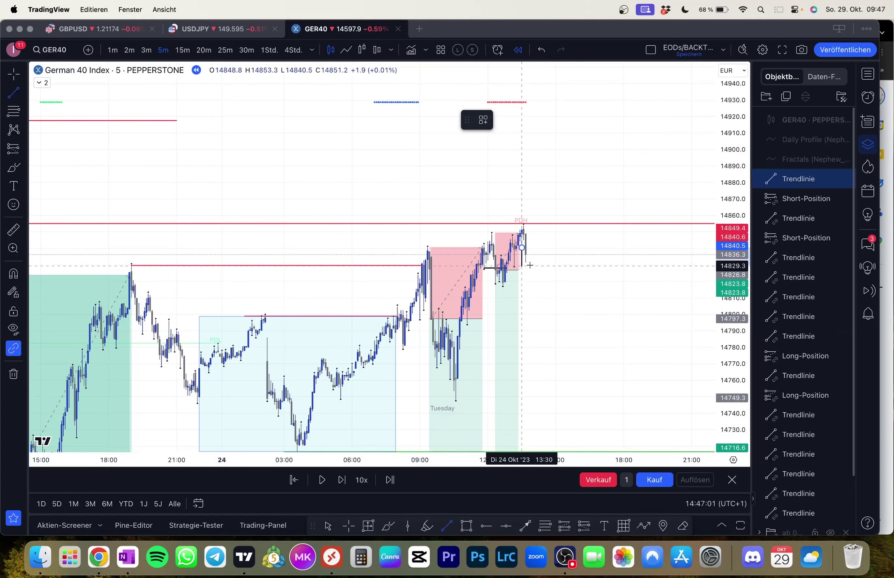
click(535, 249)
click(602, 277)
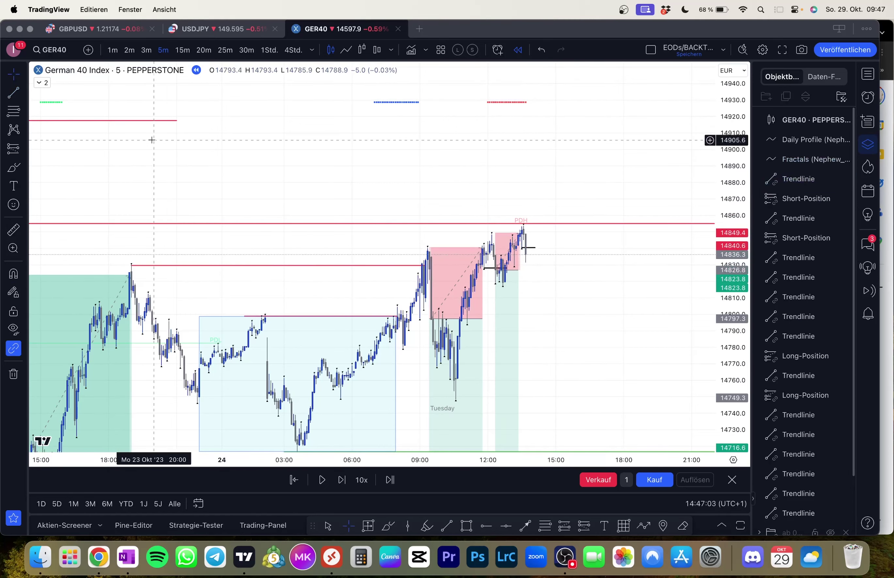
- Place a third short position at Tuesday's 13:40 candle with entry 14836.5, stop 14855.1 and target 14716.6
click(13, 149)
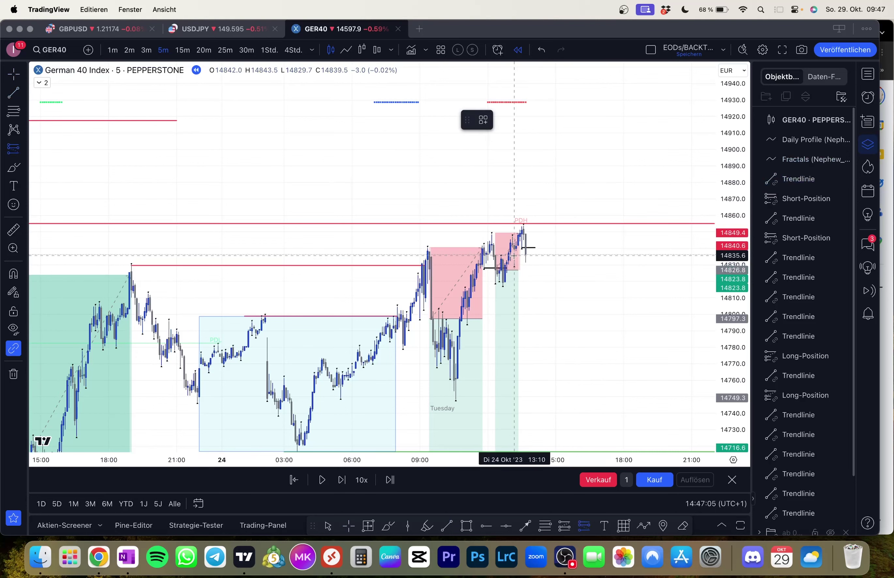
click(526, 254)
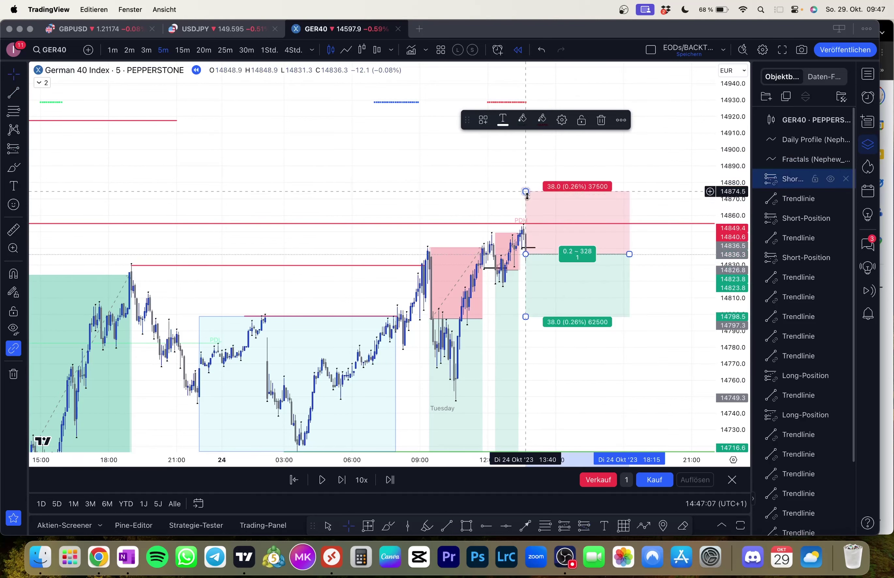
drag(526, 192, 541, 224)
drag(512, 181, 496, 128)
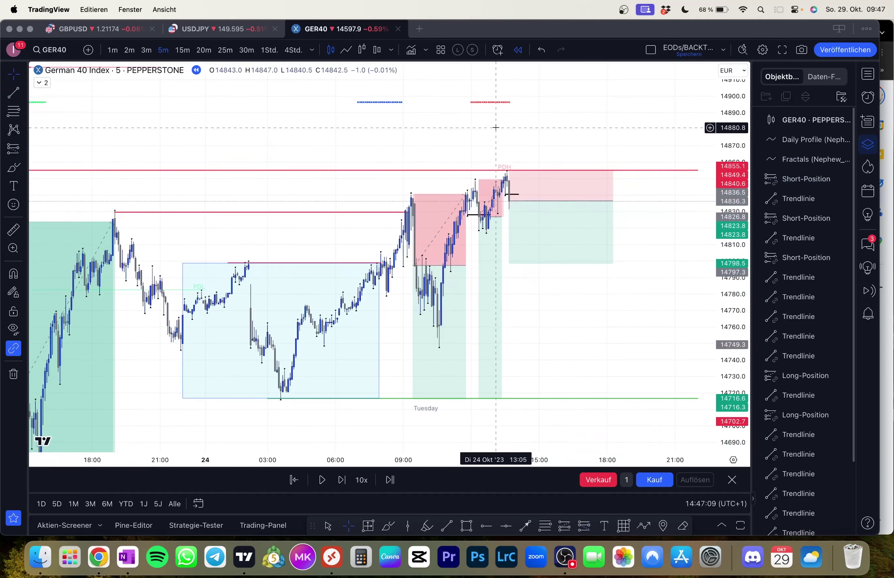
drag(510, 264, 541, 398)
click(690, 295)
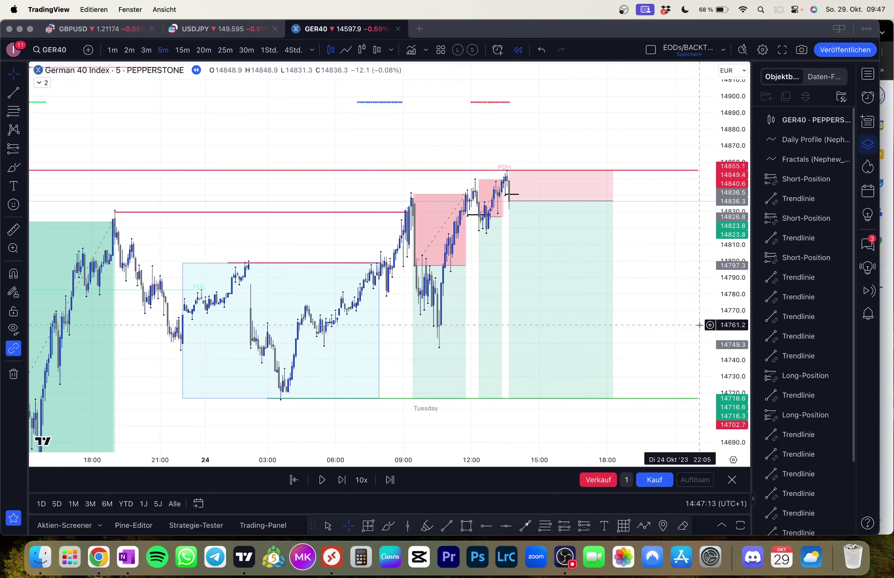
- Advance the replay candle by candle through the third short trade to about 16:20 on Tuesday
key(shift+Right)
key(shift+Right)
key(shift+Right)
key(shift+Right)
key(shift+Right)
key(shift+Right)
key(shift+Right)
key(shift+Right)
key(shift+Right)
key(shift+Right)
key(shift+Right)
key(shift+Right)
key(shift+Right)
key(shift+Right)
key(shift+Right)
key(shift+Right)
key(shift+Right)
key(shift+Right)
key(shift+Right)
key(shift+Right)
key(shift+Right)
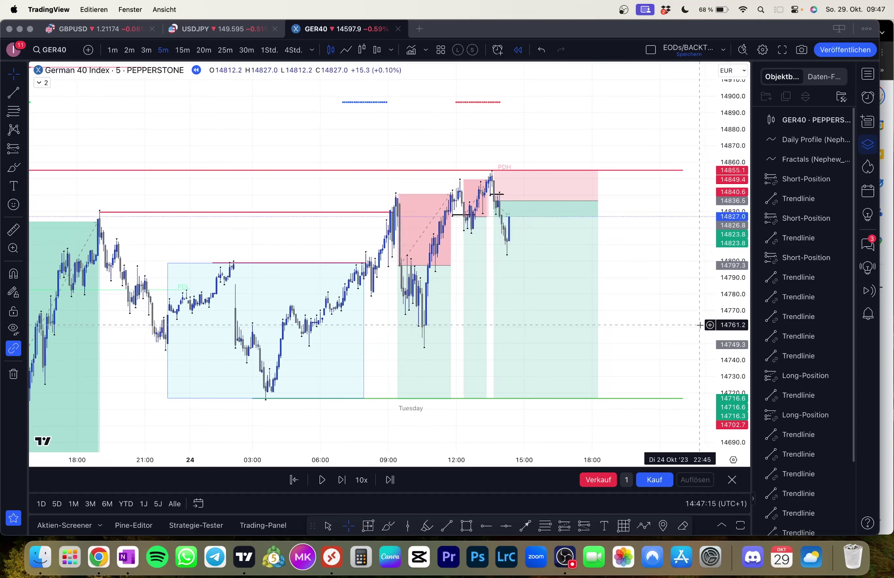
key(shift+Right)
key(shift+Right)
key(shift+Right)
key(shift+Right)
key(shift+Right)
key(shift+Right)
key(shift+Right)
key(shift+Right)
key(shift+Right)
key(shift+Right)
key(shift+Right)
key(shift+Right)
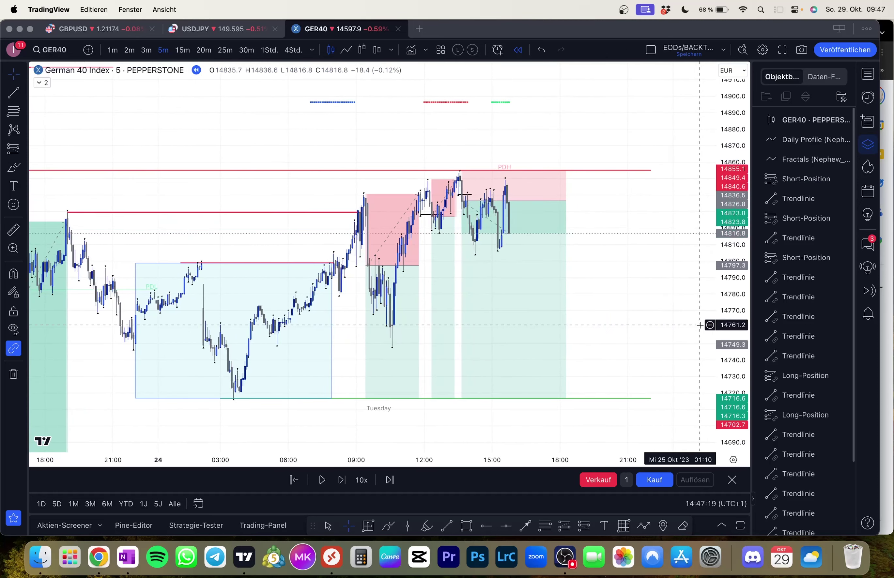
key(shift+Right)
key(shift+Right)
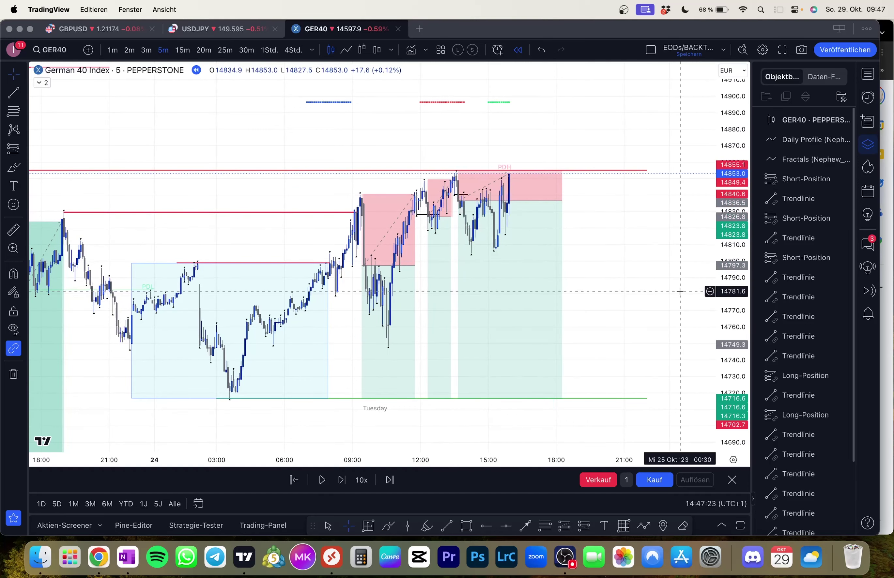
key(shift+Right)
key(shift+Right)
key(shift+Right)
key(shift+Right)
key(shift+Right)
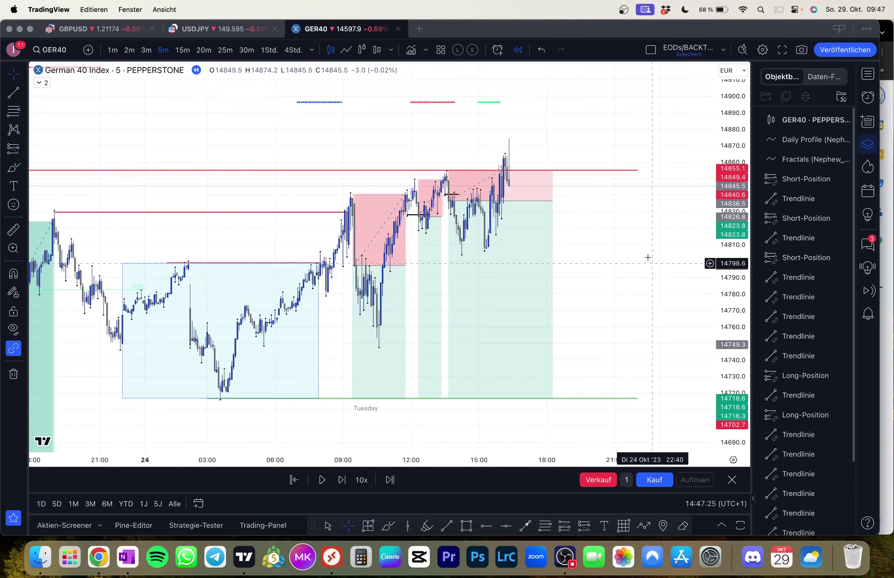
- Shorten the red 14855.0 trend line to about 16:00 on Tuesday
click(618, 172)
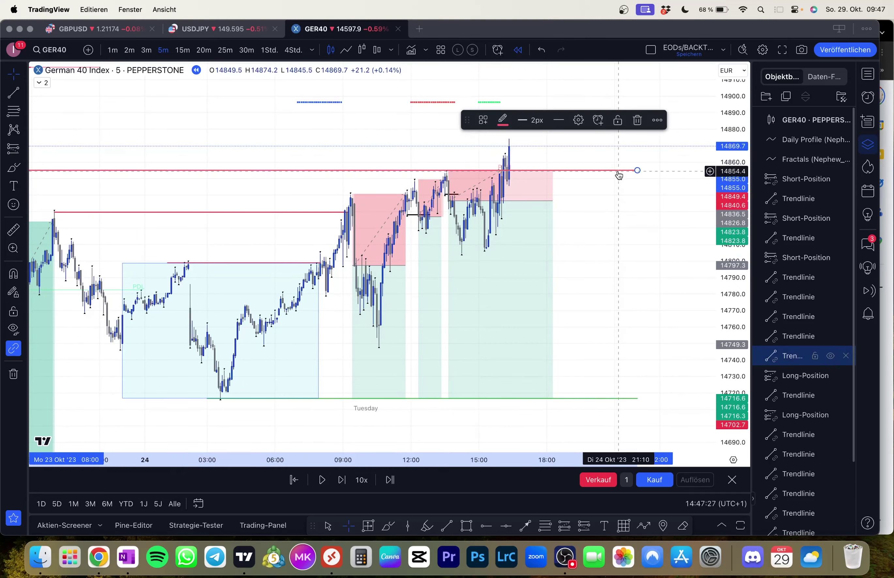
drag(638, 171, 508, 172)
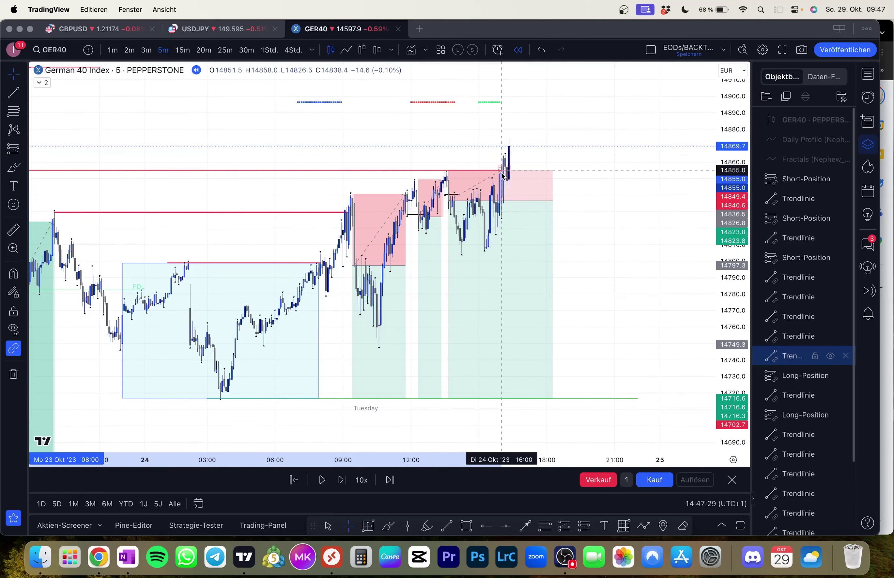
- Shorten the third short position so it ends at about 16:00 on Tuesday
click(553, 199)
drag(552, 202, 502, 201)
drag(594, 211, 593, 236)
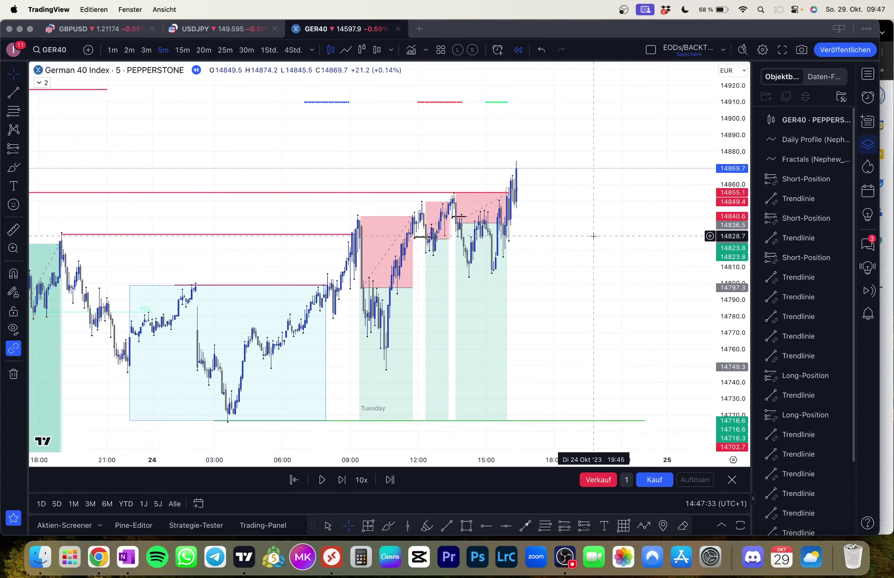
- Advance the replay candle by candle to about 17:10 on Tuesday
click(435, 278)
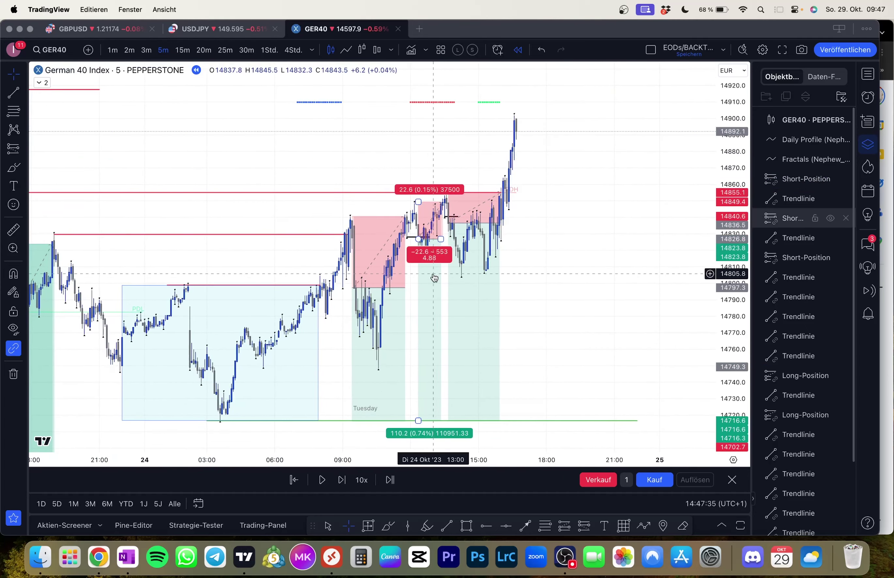
drag(557, 223, 554, 226)
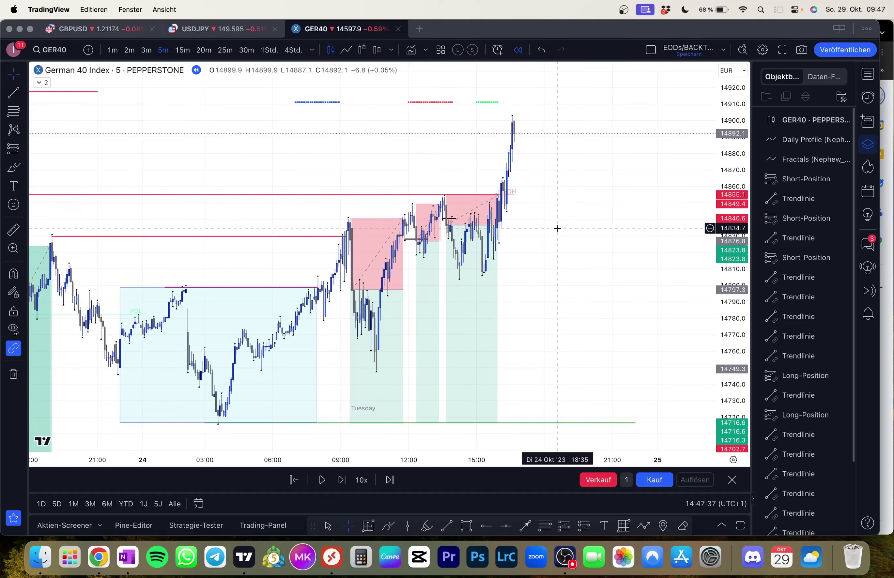
drag(626, 207, 605, 249)
key(shift+Right)
key(shift+Right)
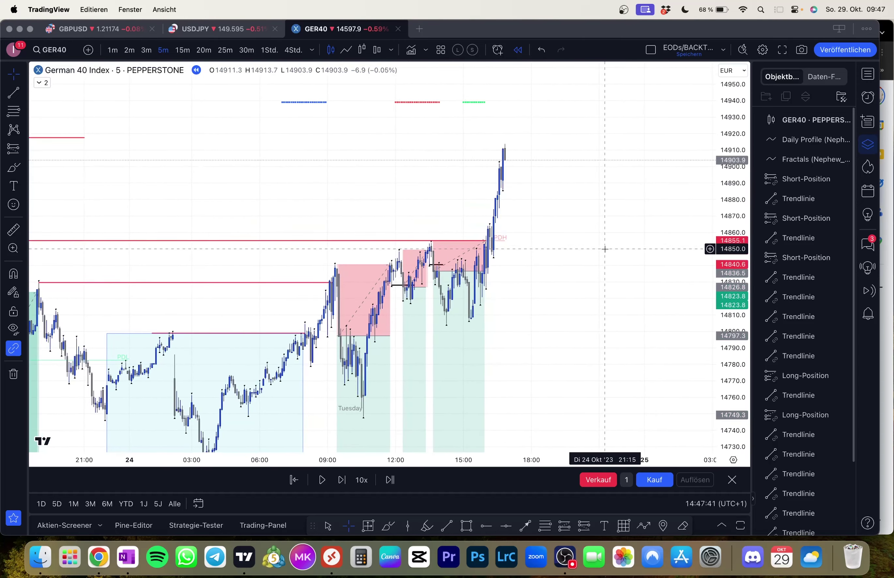
key(shift+Right)
key(shift+Right)
key(shift+Right)
key(shift+Right)
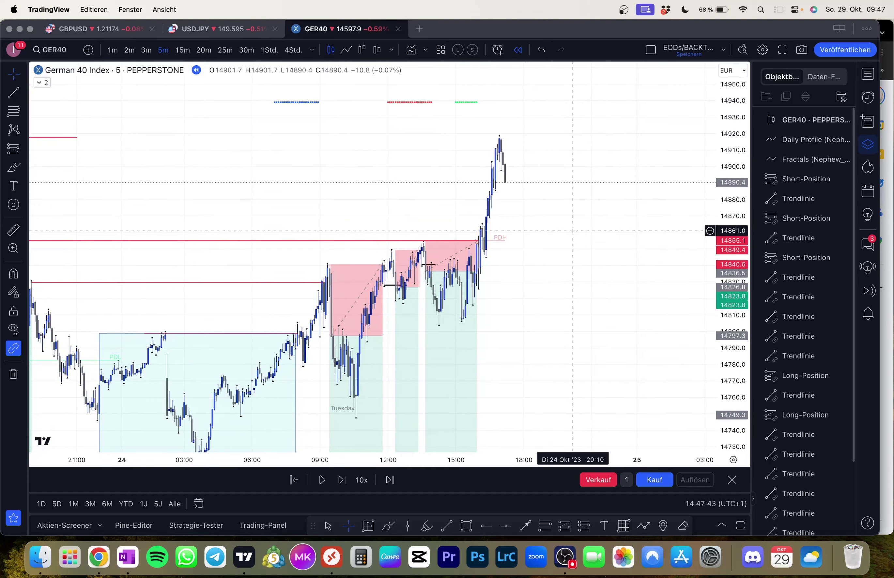
key(shift+Right)
- Draw a short horizontal black trend line at 14898.2 from 17:00 to about 17:35 on Tuesday
click(13, 97)
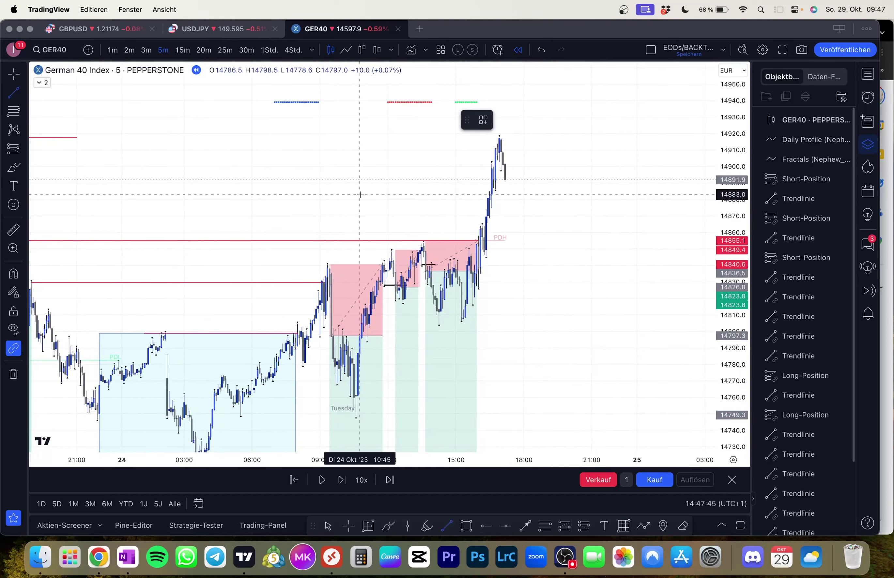
super+click(501, 184)
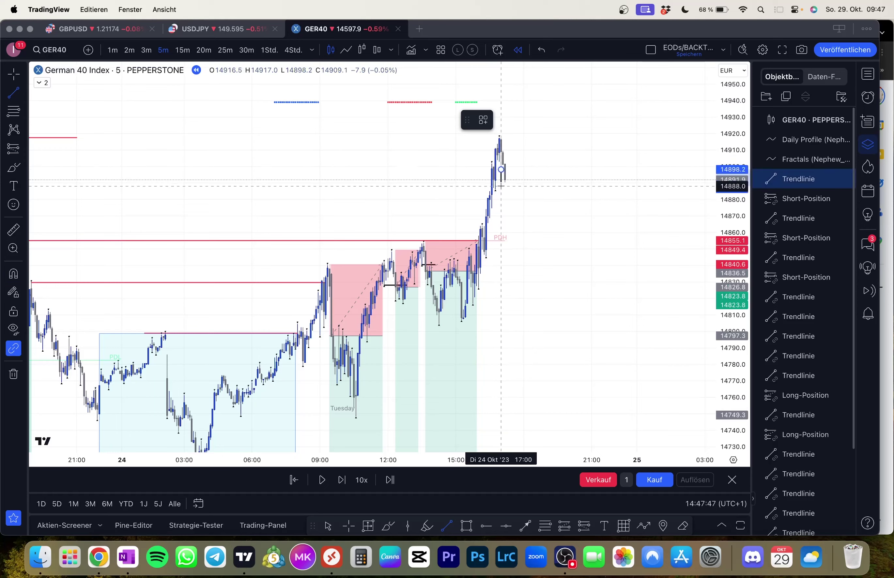
click(515, 171)
click(528, 200)
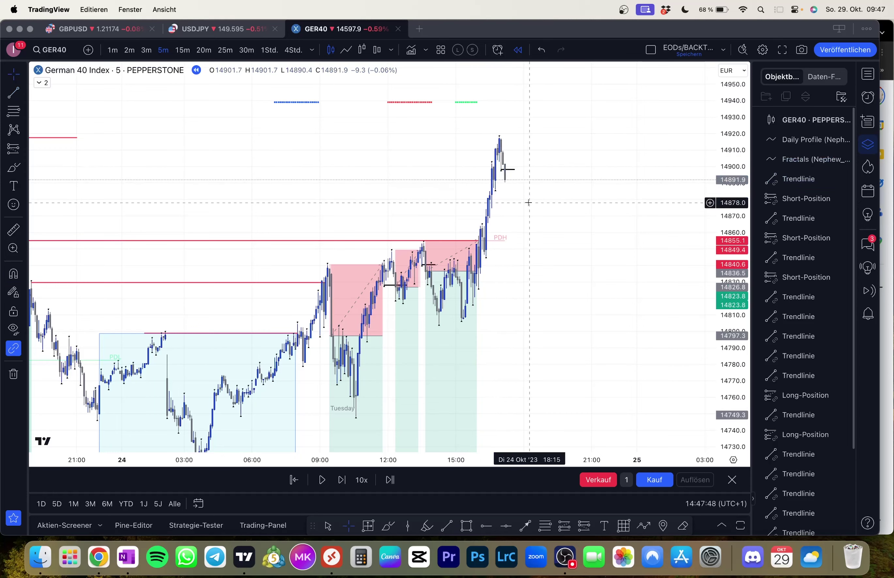
- Place a fourth short position at Tuesday's 17:05 candle with entry 14892.1, stop 14917.5 and target 14802.9
click(13, 149)
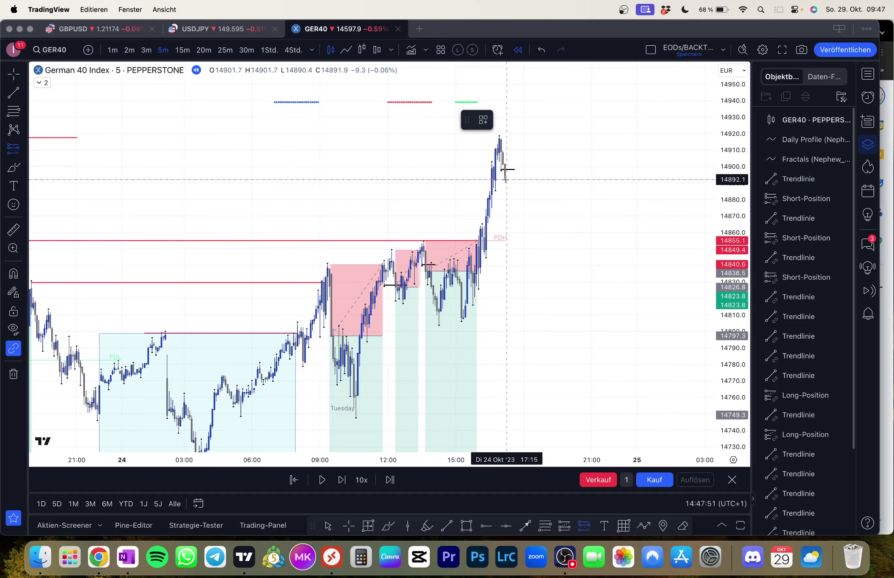
click(504, 179)
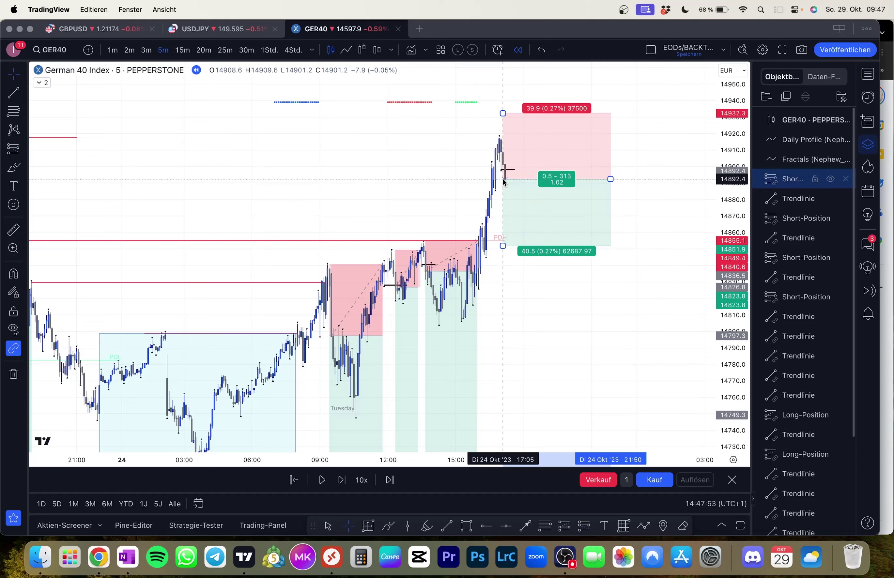
drag(427, 189, 425, 196)
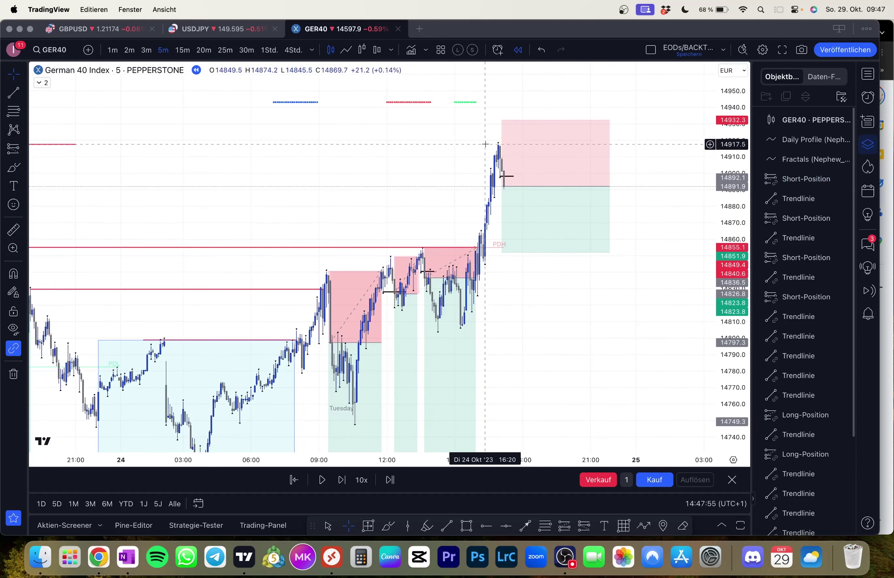
click(502, 120)
drag(502, 120, 512, 145)
drag(437, 151, 417, 110)
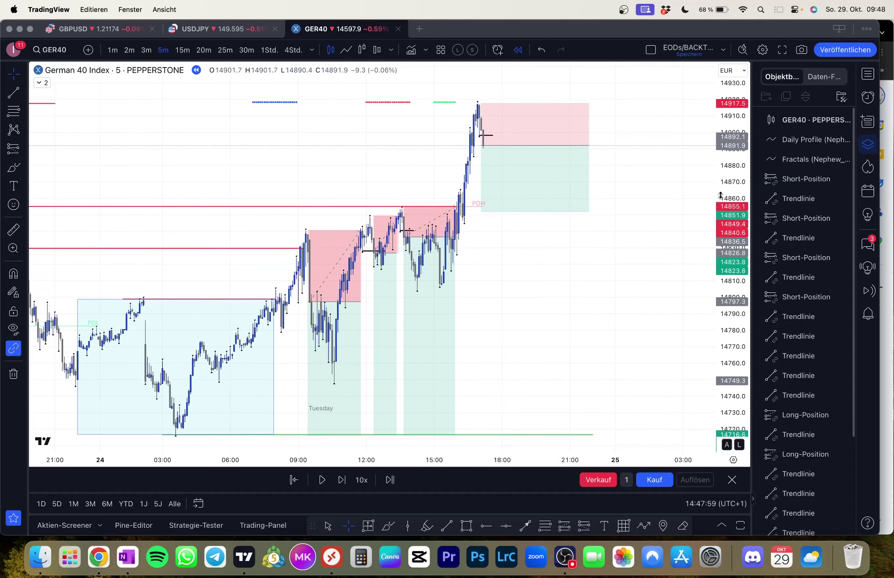
scroll(667, 231, right, 2)
drag(470, 175, 475, 254)
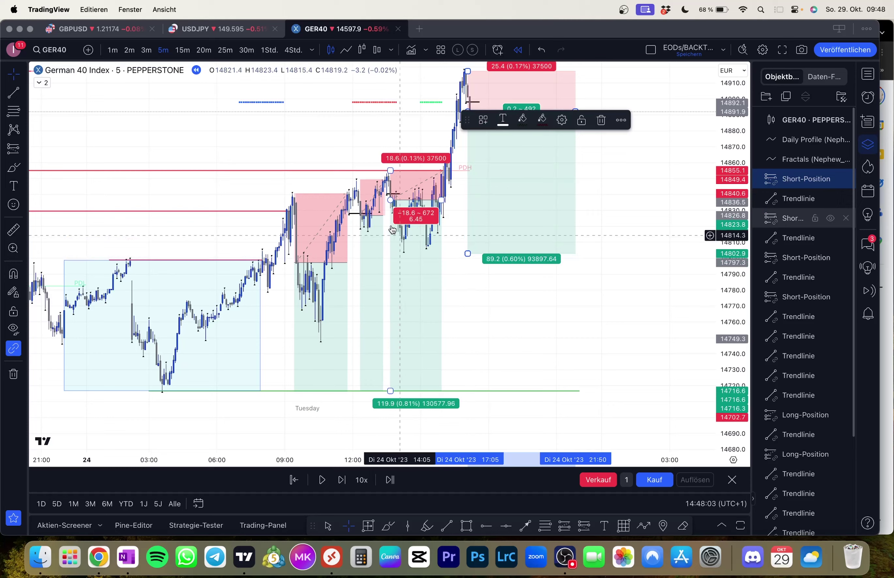
- Draw a horizontal green trend line at 14804.5 from 14:00 to 22:00 on Tuesday in the 1-hour chart, and return to the 5-minute chart
click(272, 49)
scroll(514, 246, up, 2)
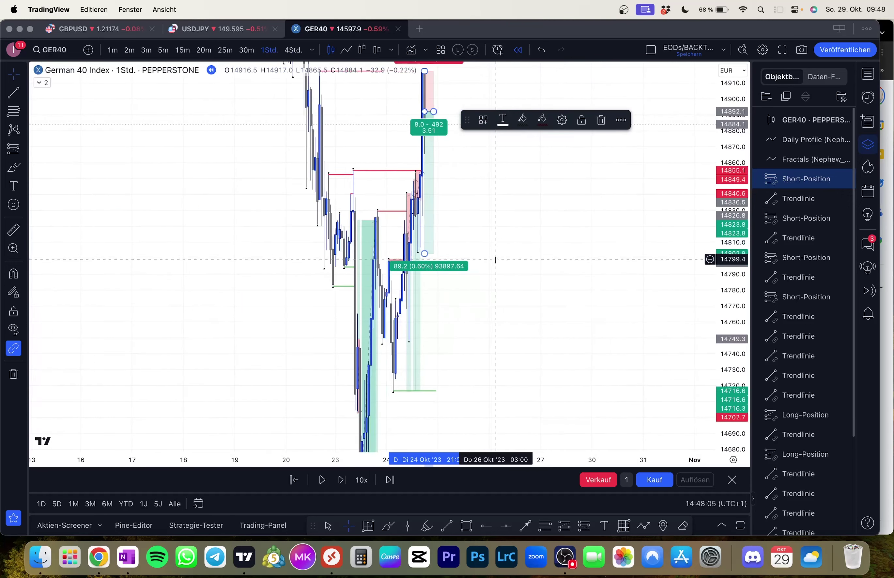
click(14, 93)
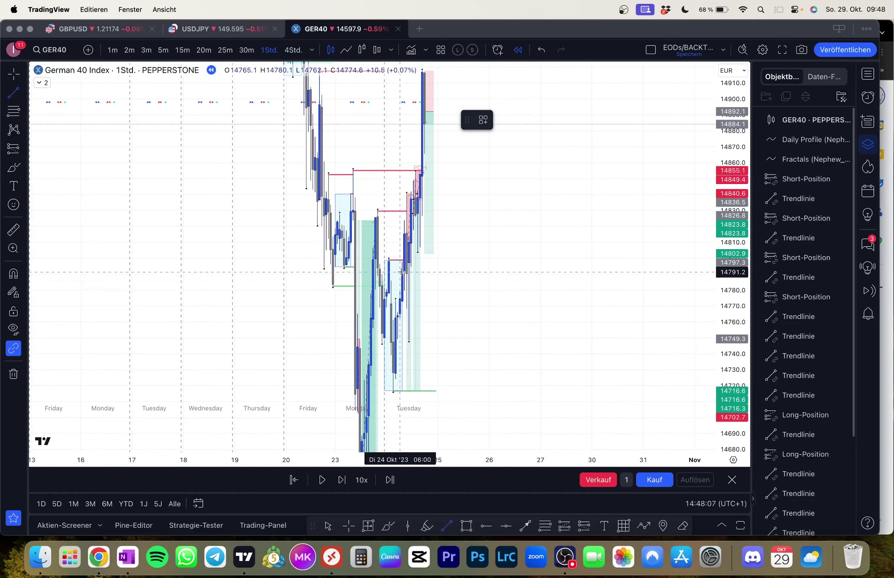
click(418, 263)
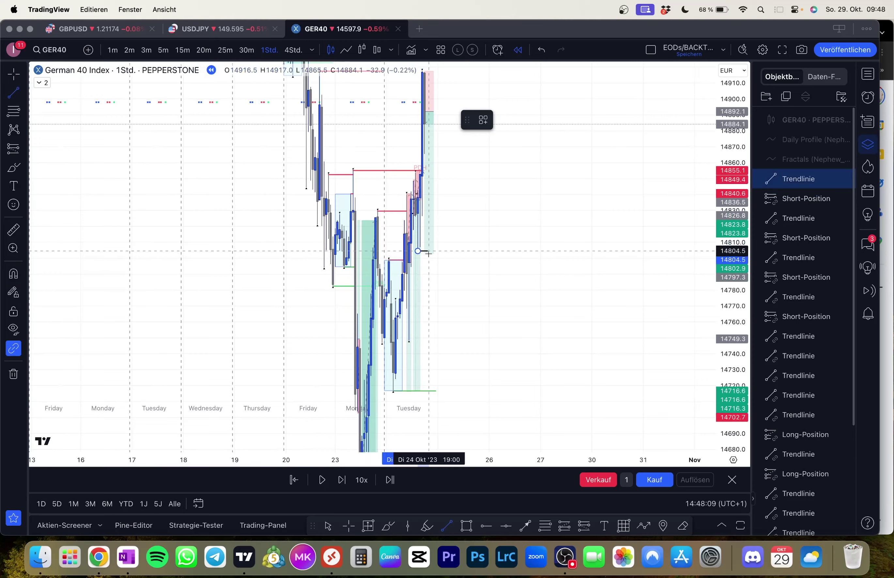
click(435, 253)
click(503, 120)
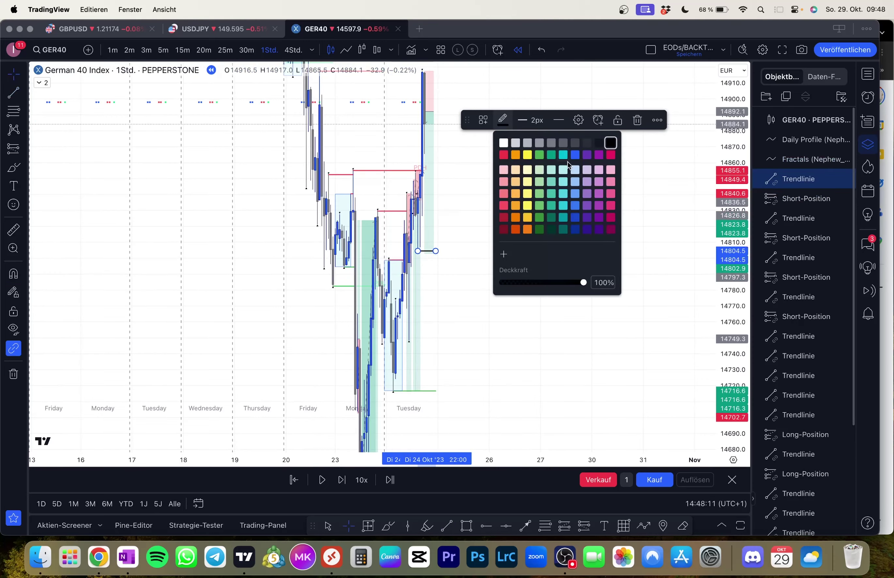
click(540, 205)
click(560, 193)
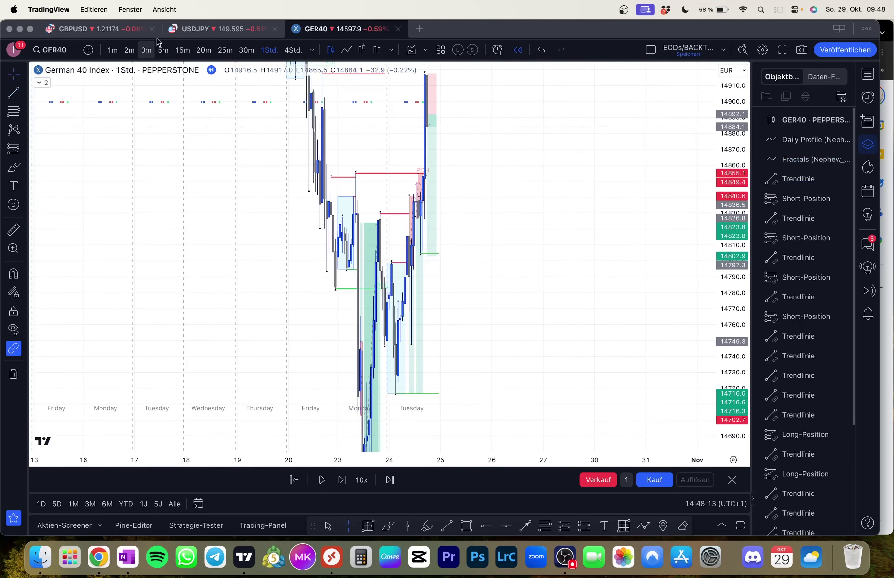
click(164, 50)
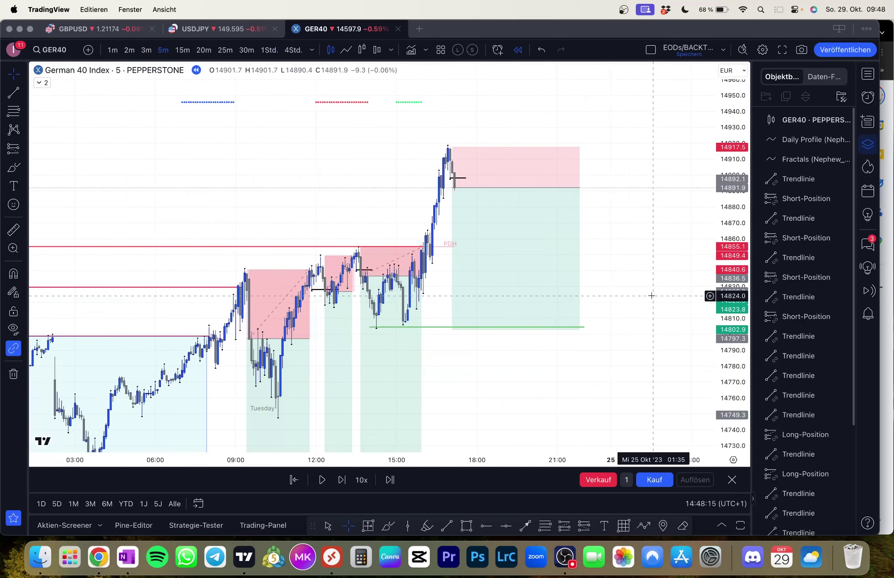
- Advance the replay candle by candle through the fourth short trade to just after 22:00 on Tuesday
drag(614, 388, 584, 345)
click(565, 228)
click(616, 333)
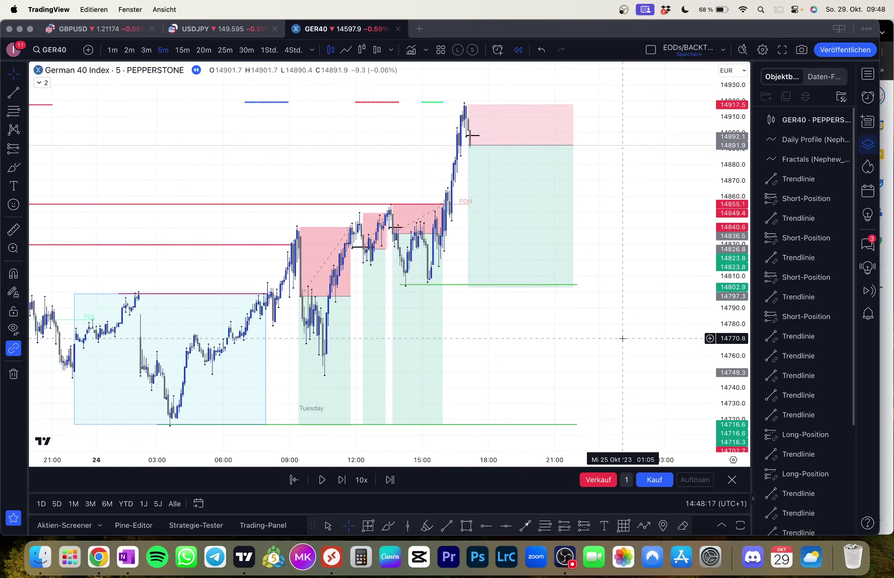
key(shift+Right)
key(shift+Right)
key(shift+Right)
key(shift+Right)
key(shift+Right)
key(shift+Right)
key(shift+Right)
key(shift+Right)
key(shift+Right)
key(shift+Right)
key(shift+Right)
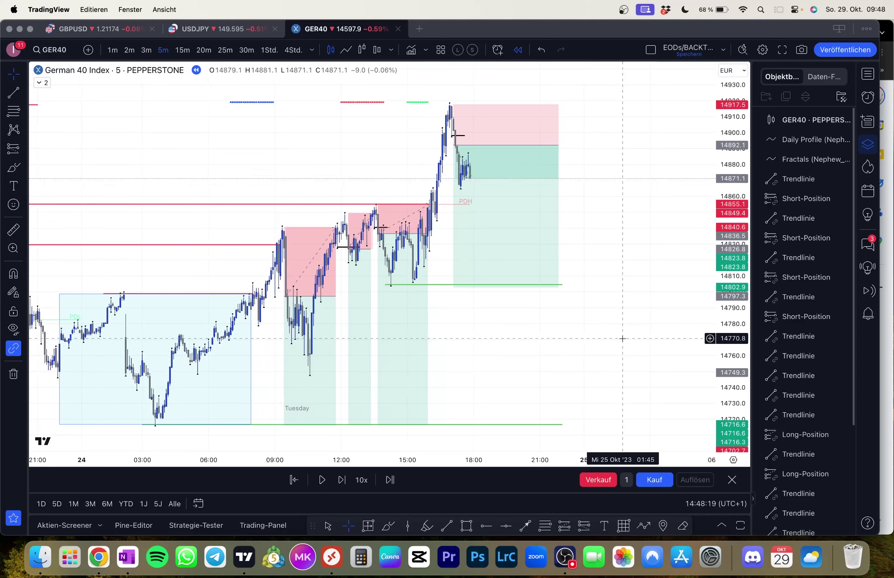
key(shift+Right)
key(shift+Right)
key(shift+Right)
key(shift+Right)
key(shift+Right)
key(shift+Right)
key(shift+Right)
key(shift+Right)
key(shift+Right)
key(shift+Right)
key(shift+Right)
key(shift+Right)
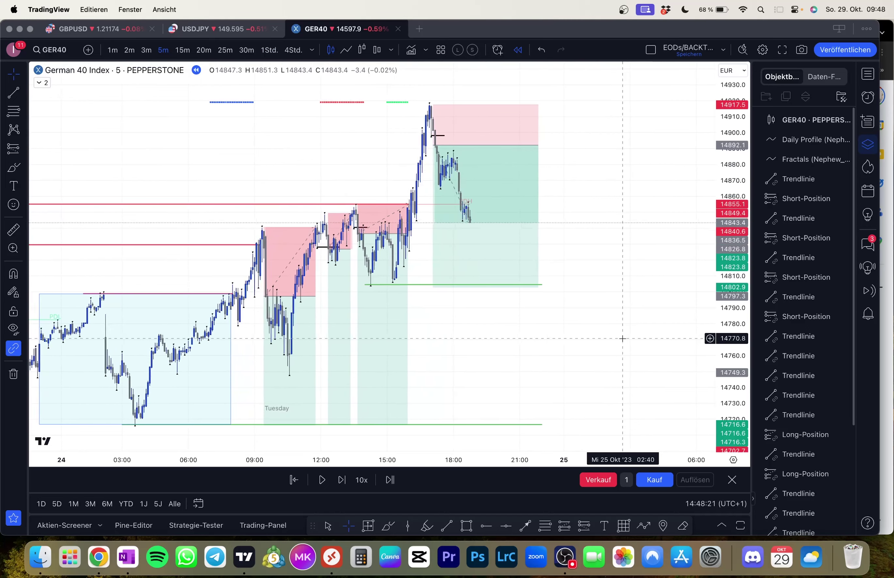
key(shift+Right)
key(shift+Right)
key(shift+Right)
key(shift+Right)
key(shift+Right)
key(shift+Right)
key(shift+Right)
key(shift+Right)
key(shift+Right)
key(shift+Right)
key(shift+Right)
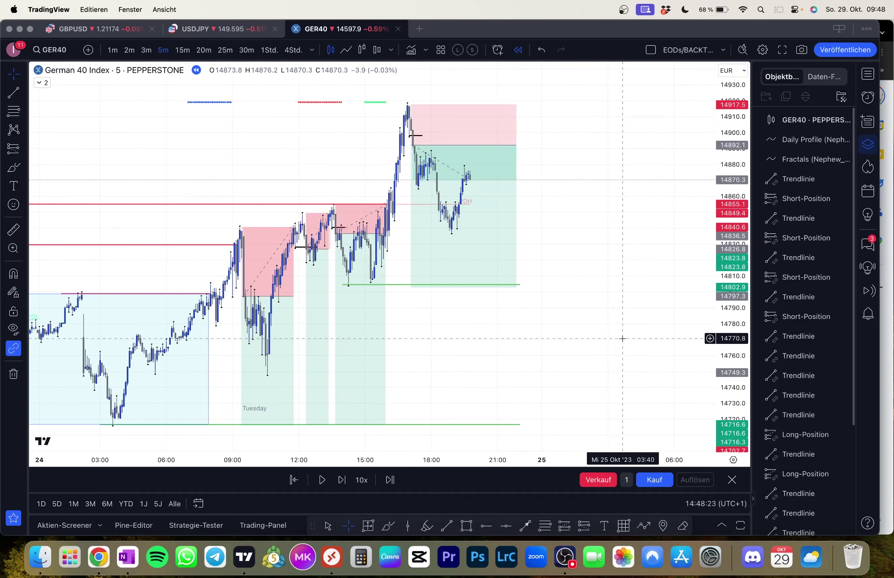
key(shift+Right)
key(shift+Right)
key(shift+Right)
key(shift+Right)
key(shift+Right)
key(shift+Right)
key(shift+Right)
key(shift+Right)
key(shift+Right)
key(shift+Right)
key(shift+Right)
key(shift+Right)
key(shift+Right)
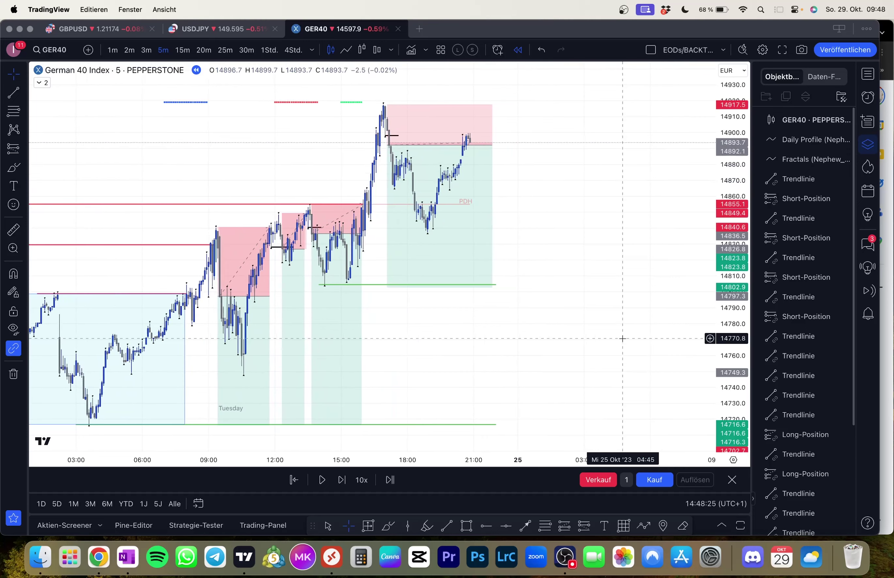
key(shift+Right)
key(shift+Right)
key(shift+Right)
key(shift+Right)
key(shift+Right)
key(shift+Right)
key(shift+Right)
key(shift+Right)
key(shift+Right)
key(shift+Right)
key(shift+Right)
key(shift+Right)
key(shift+Right)
key(shift+Right)
key(shift+Right)
key(shift+Right)
key(shift+Right)
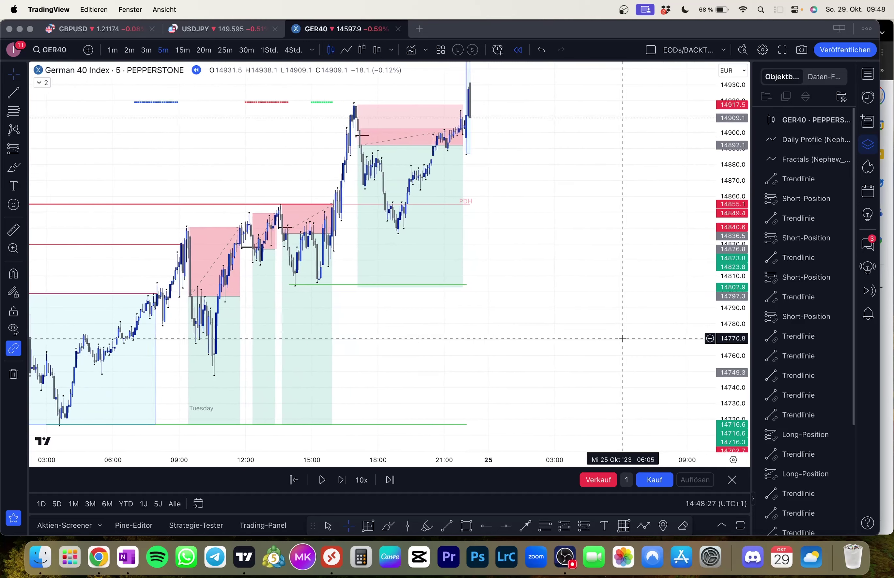
- Advance the replay a little further and extend the fourth short position to 22:00 on Tuesday
drag(534, 298, 534, 323)
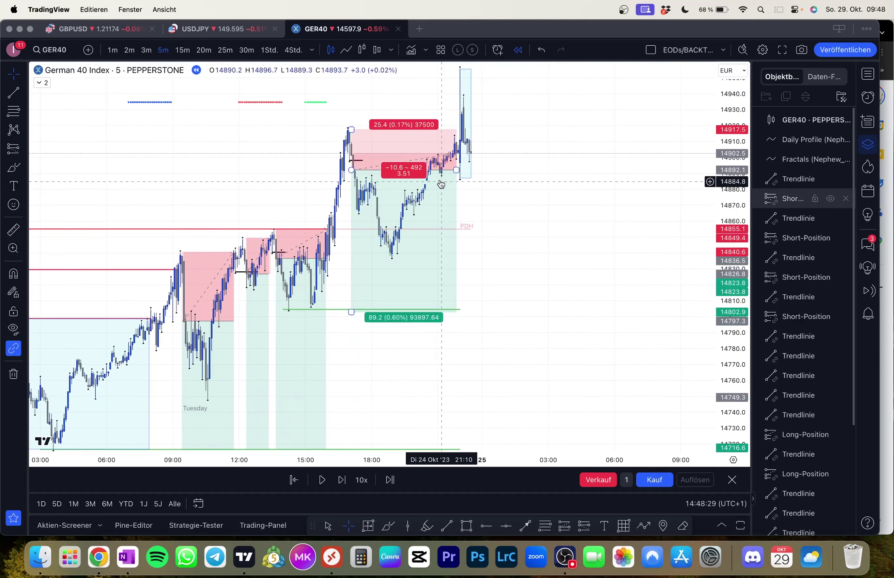
key(shift+Right)
drag(456, 170, 462, 171)
scroll(563, 221, down, 3)
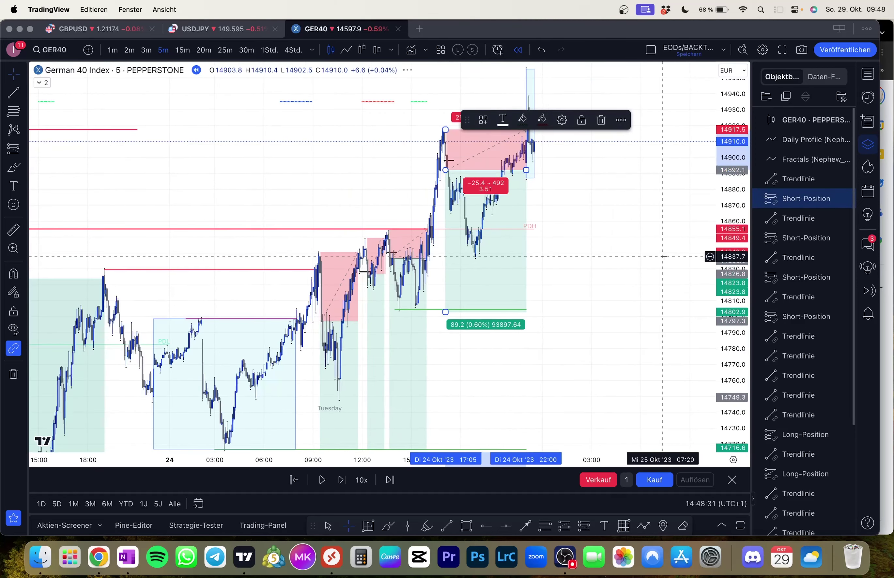
- Review the plotted long and short positions of Monday and Tuesday across the chart
drag(722, 219, 722, 325)
scroll(663, 341, down, 3)
click(209, 363)
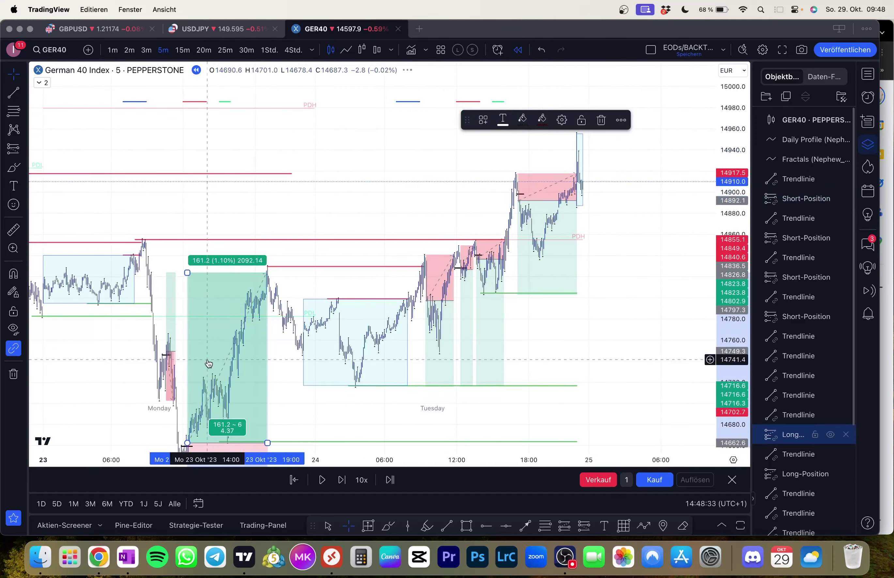
drag(308, 411, 369, 341)
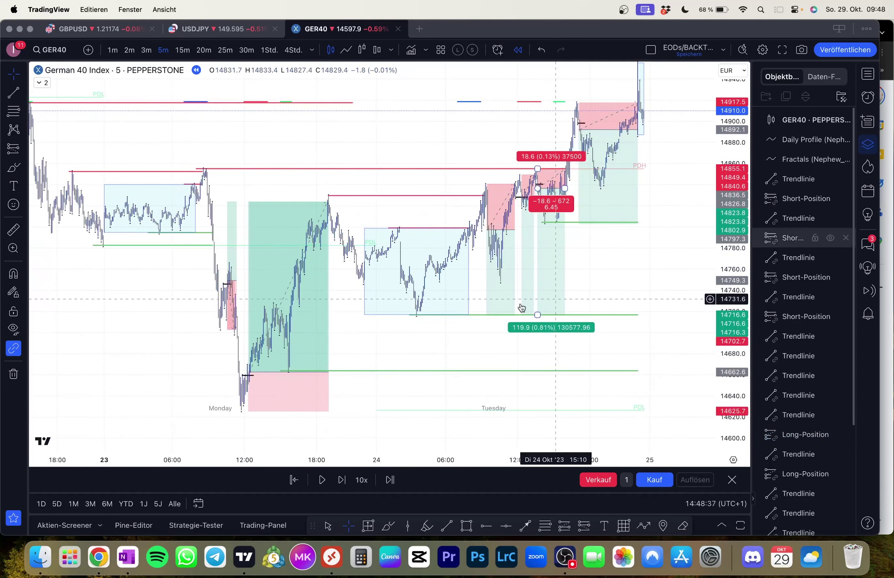
click(300, 366)
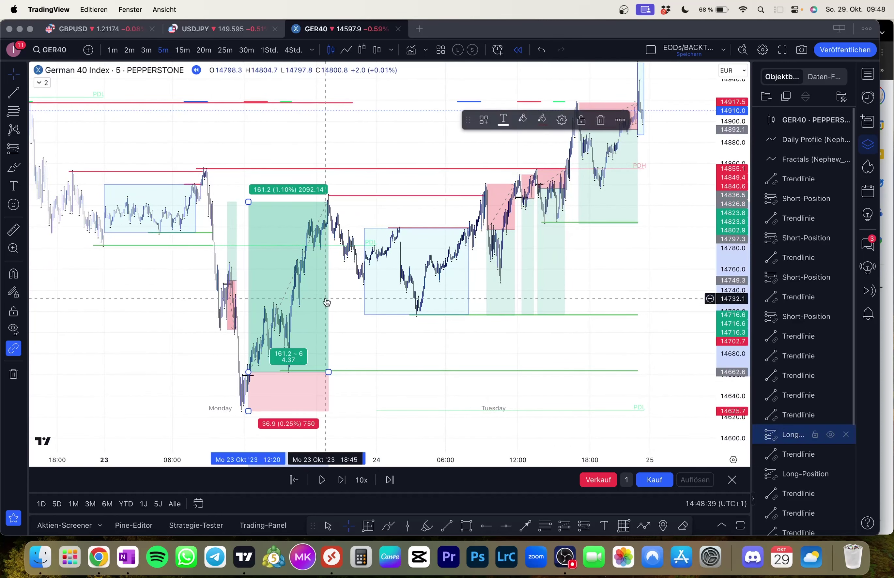
click(535, 236)
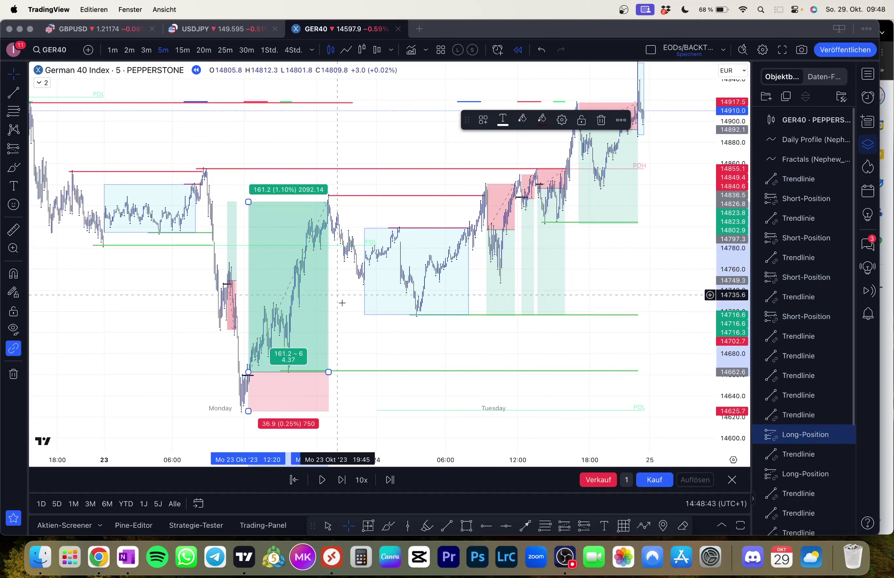
click(388, 326)
drag(388, 327, 308, 332)
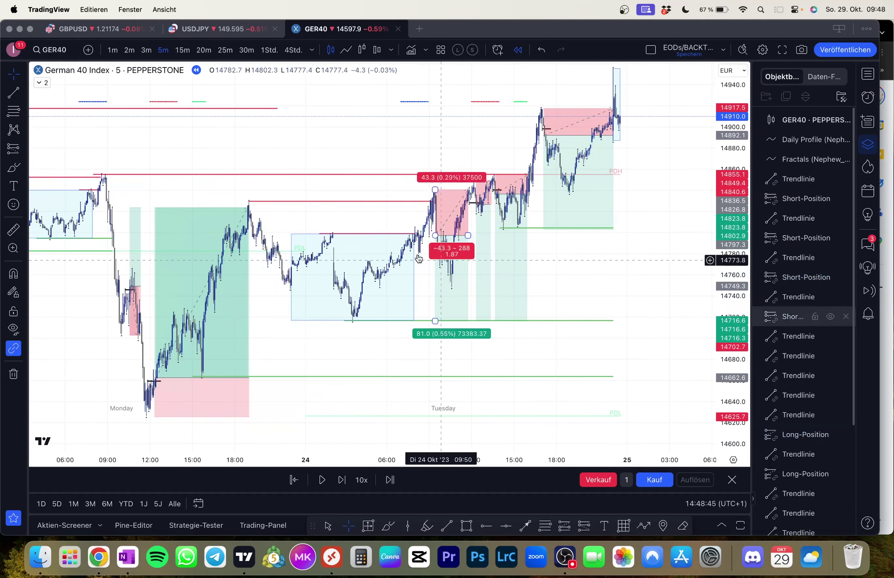
- Extend the red 14917.5 trend line from Monday to about 22:05 on Tuesday
drag(276, 181, 547, 267)
scroll(555, 264, down, 2)
drag(603, 192, 484, 203)
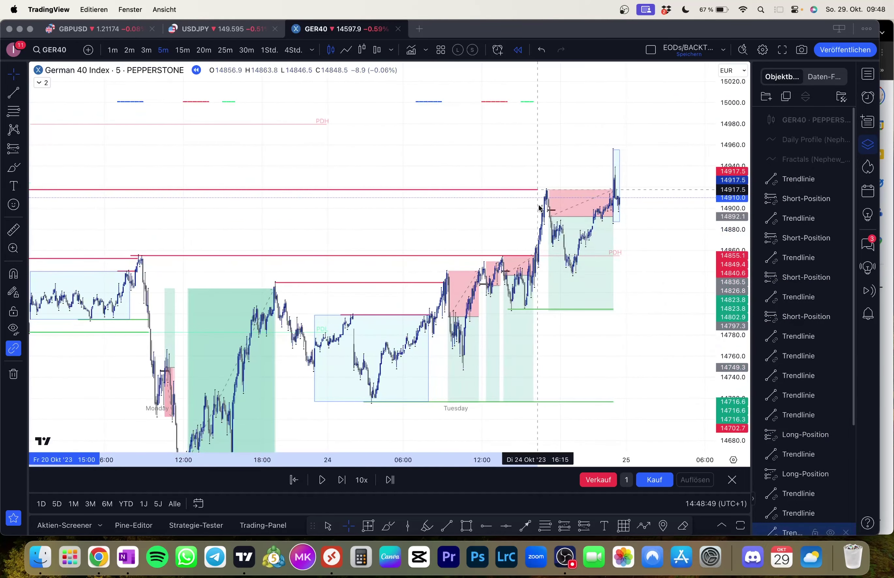
click(609, 210)
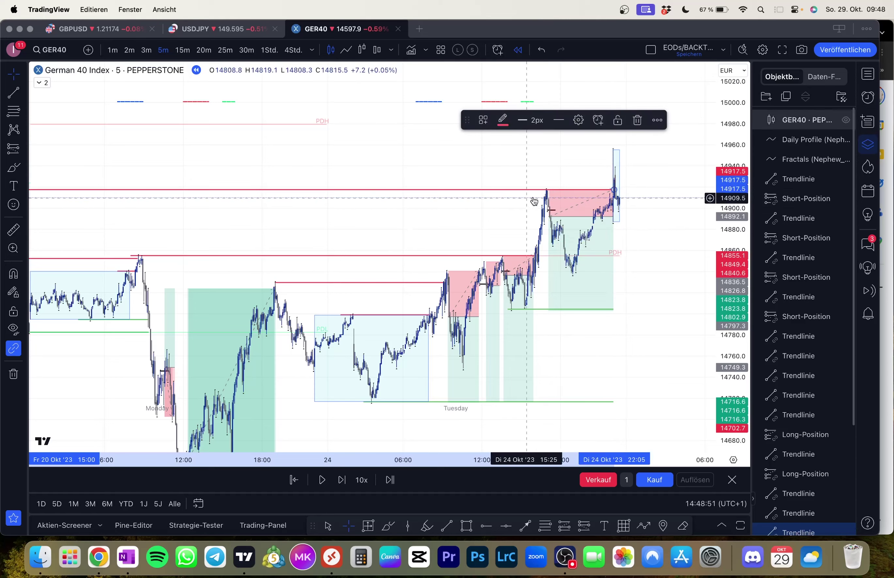
scroll(457, 233, up, 5)
scroll(445, 195, up, 1)
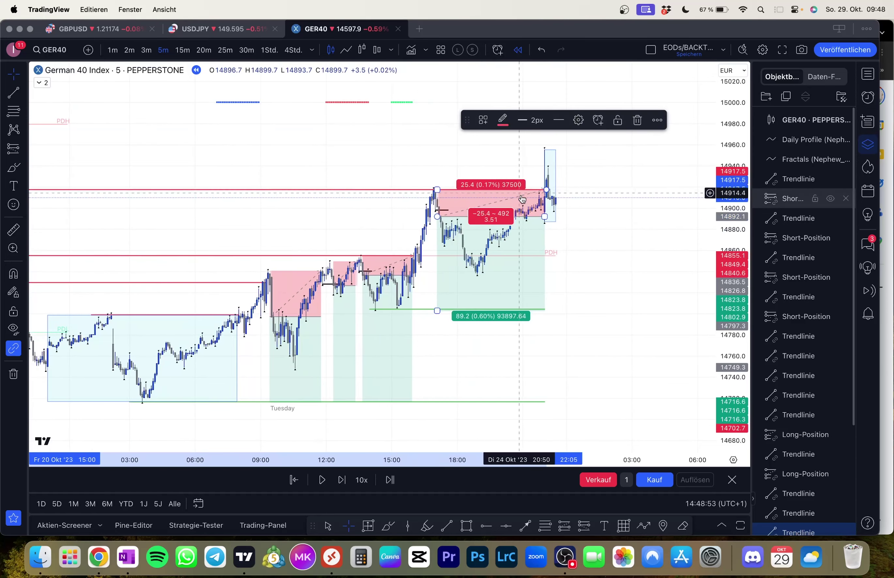
- Examine the end of the fourth short position and the price action around 22:00 on Tuesday
scroll(552, 161, up, 3)
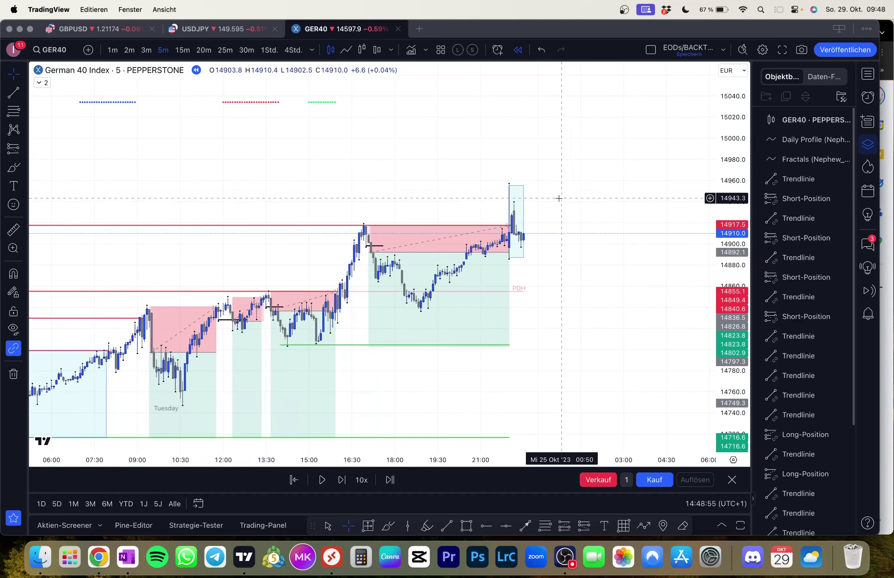
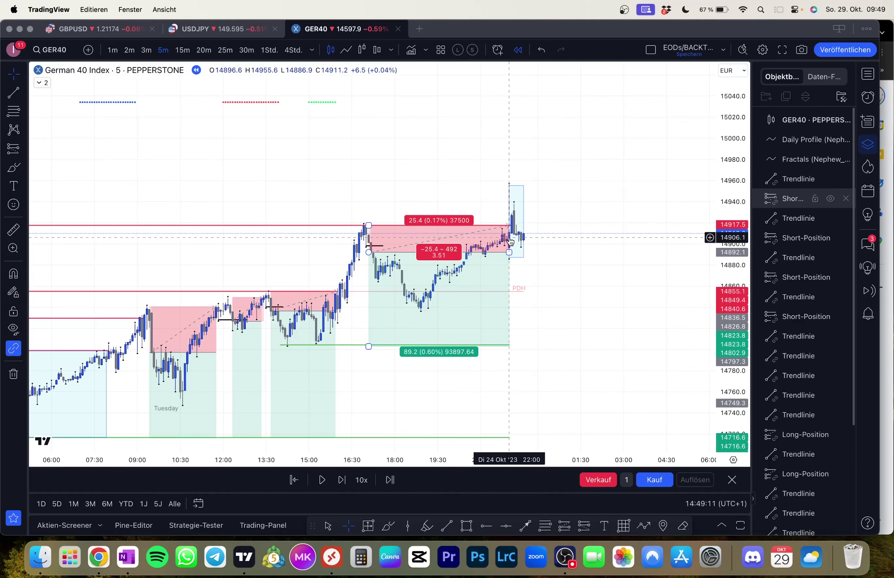
click(313, 226)
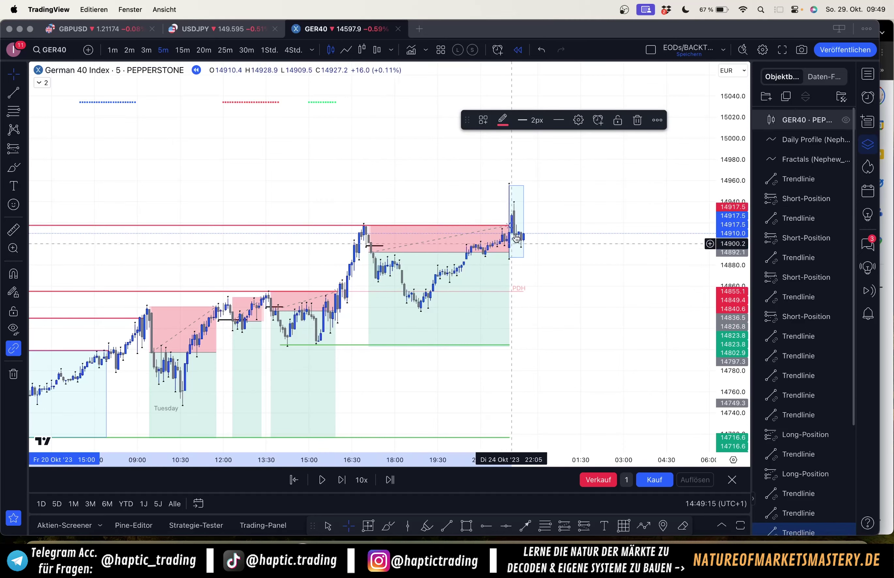
click(537, 222)
scroll(556, 230, down, 1)
drag(744, 251, 735, 172)
scroll(617, 204, down, 1)
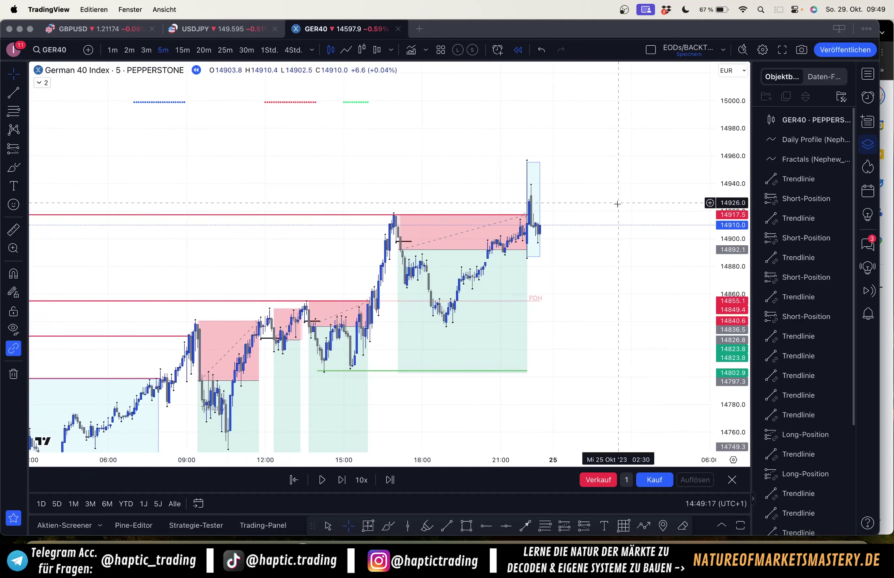
scroll(569, 186, down, 4)
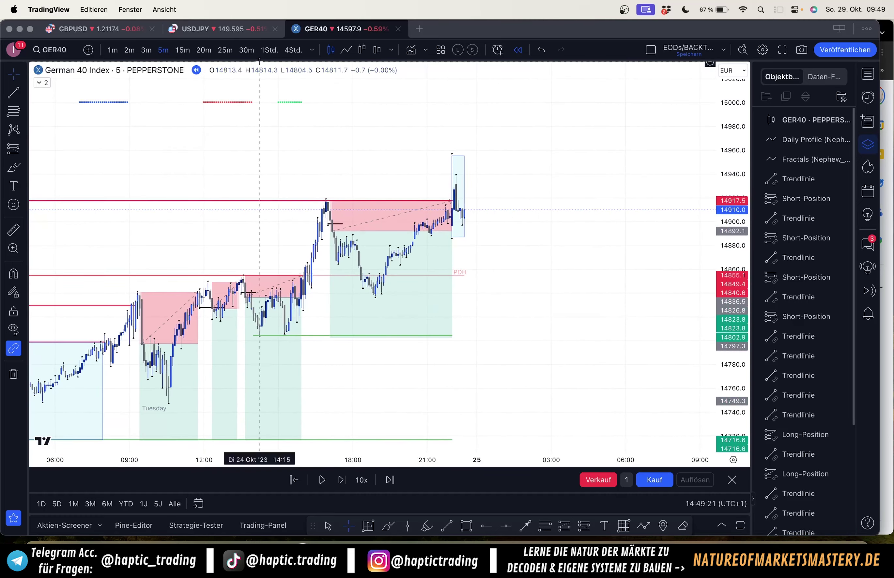
- Switch the chart to the 1-hour timeframe and advance the replay to the 07:00 candle on Wednesday, 25 October
click(269, 50)
drag(719, 269, 720, 282)
scroll(635, 301, up, 2)
drag(601, 306, 546, 298)
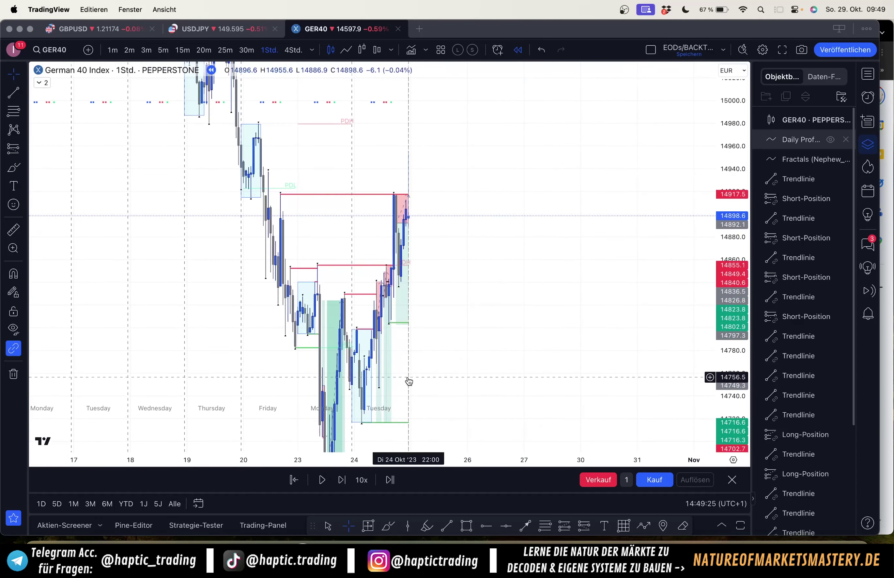
key(shift+Right)
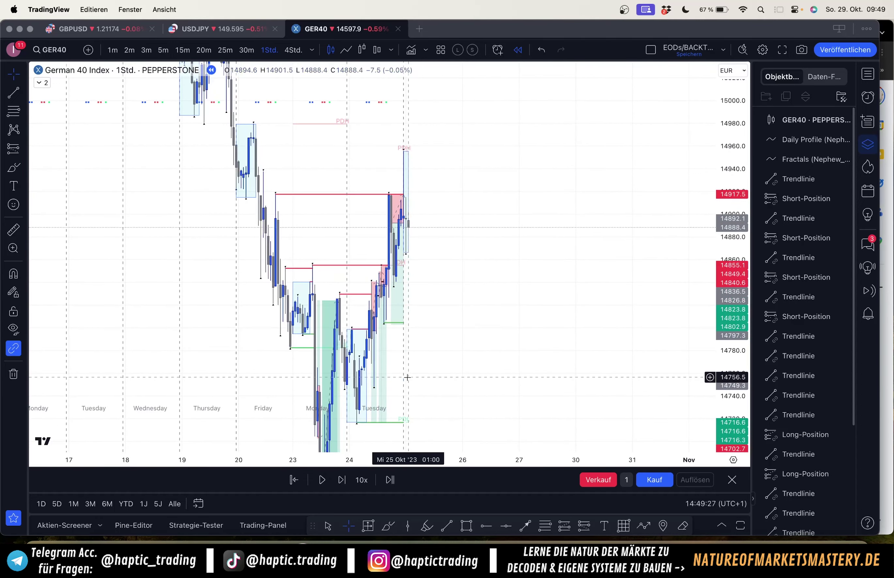
key(shift+Right)
key(shift+Right)
key(shift+Right)
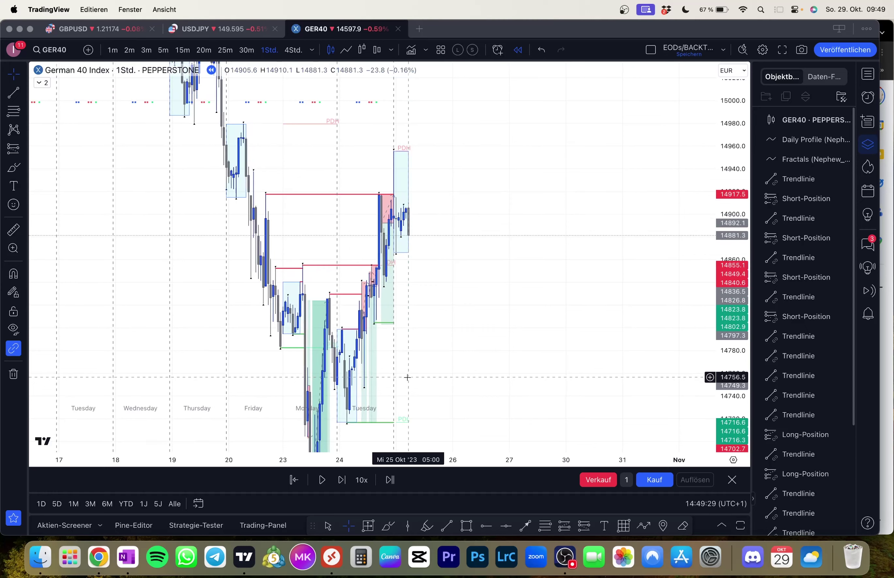
key(shift+Right)
key(shift+Right)
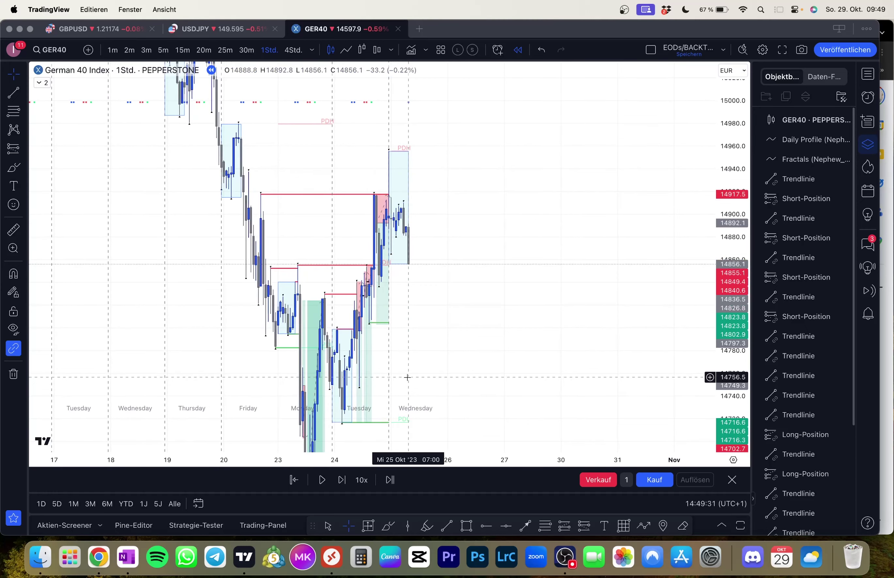
- Draw a red trend line at 14955.6 along the overnight box's high, from Tuesday 22:00 to Thursday 26 October 00:00
scroll(501, 295, up, 3)
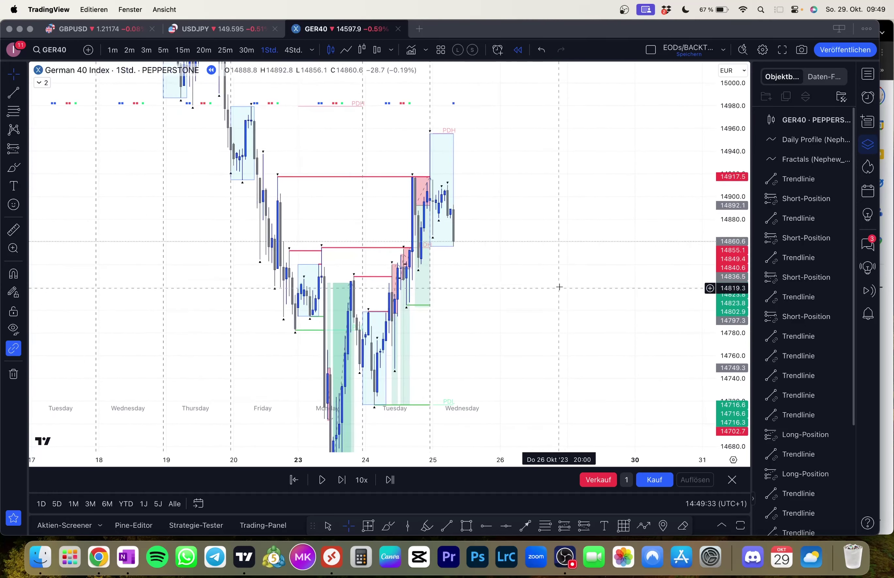
click(14, 92)
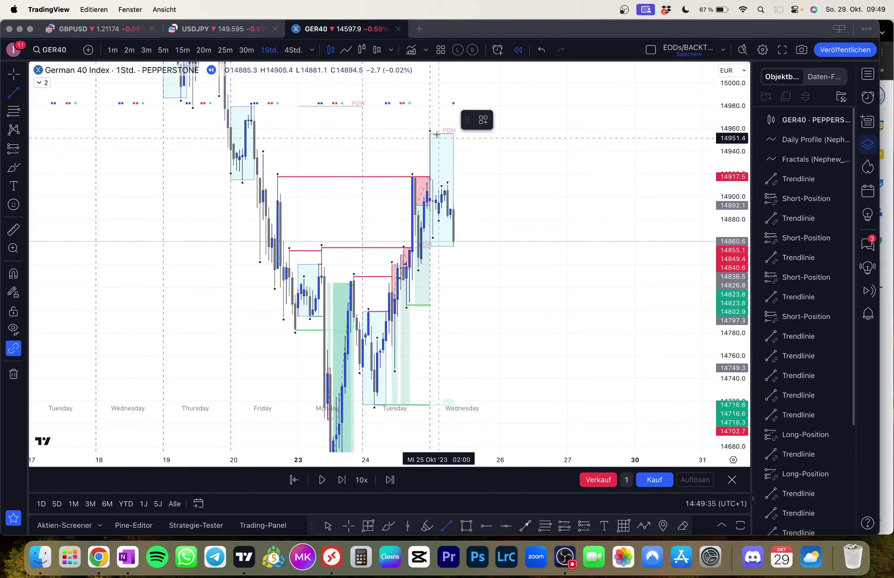
click(431, 114)
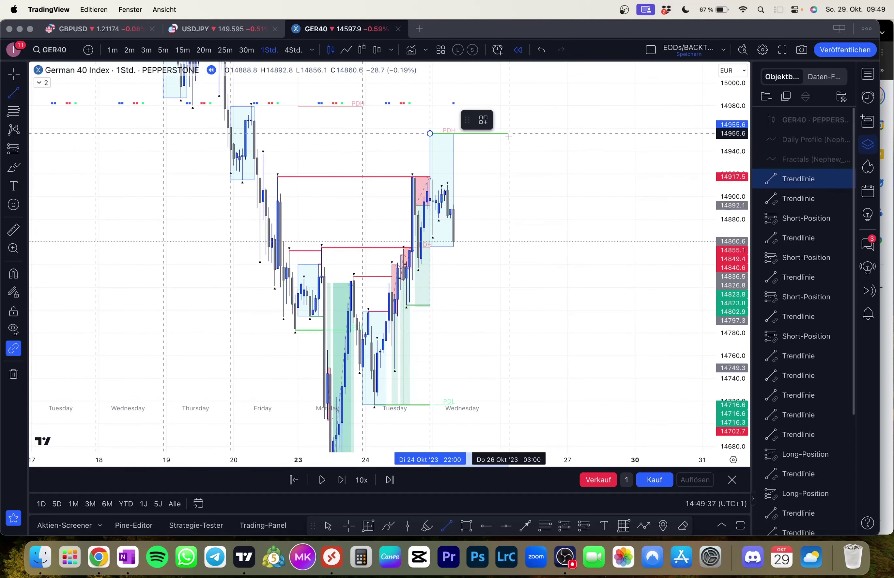
click(500, 136)
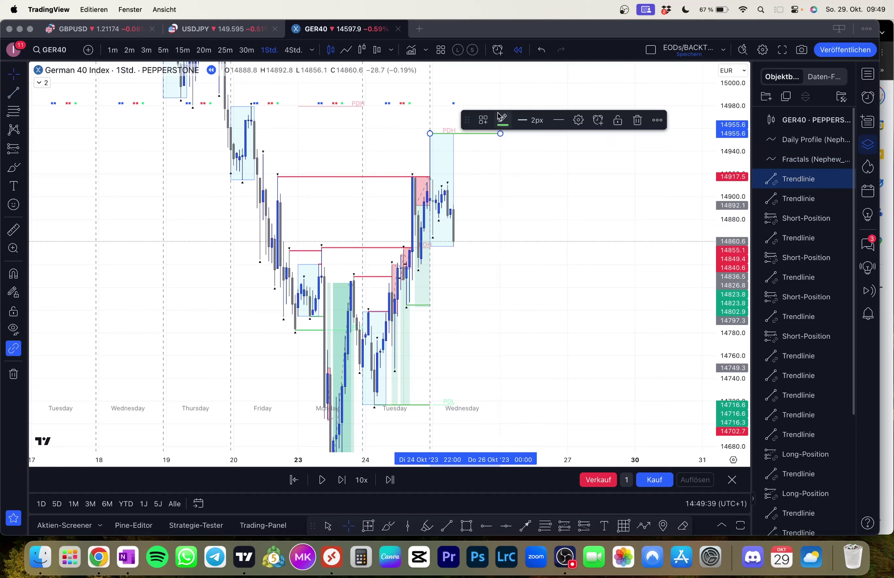
click(503, 120)
click(502, 216)
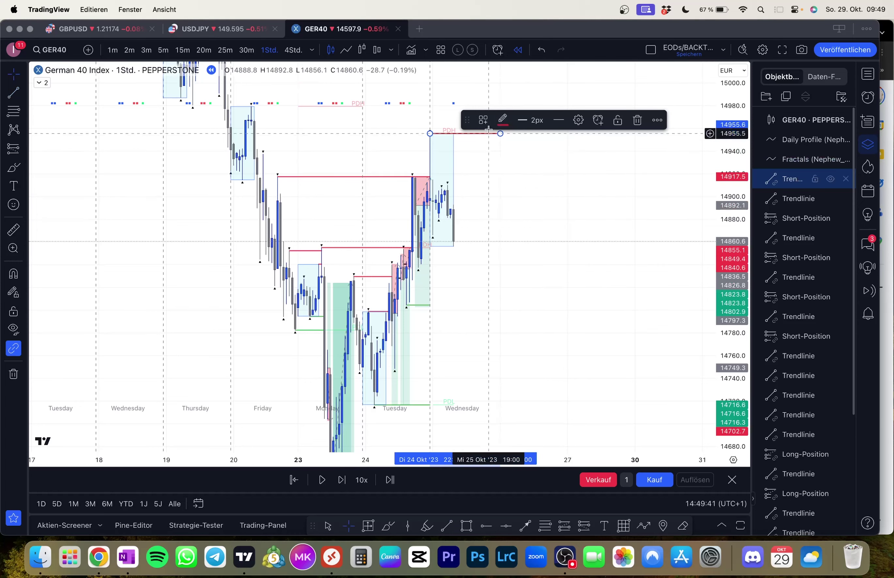
click(504, 121)
click(503, 207)
- Draw a red horizontal trend line at 14979.4 from Friday 20 October 06:00 to the start of Thursday, 26 October
drag(512, 215, 556, 290)
click(13, 92)
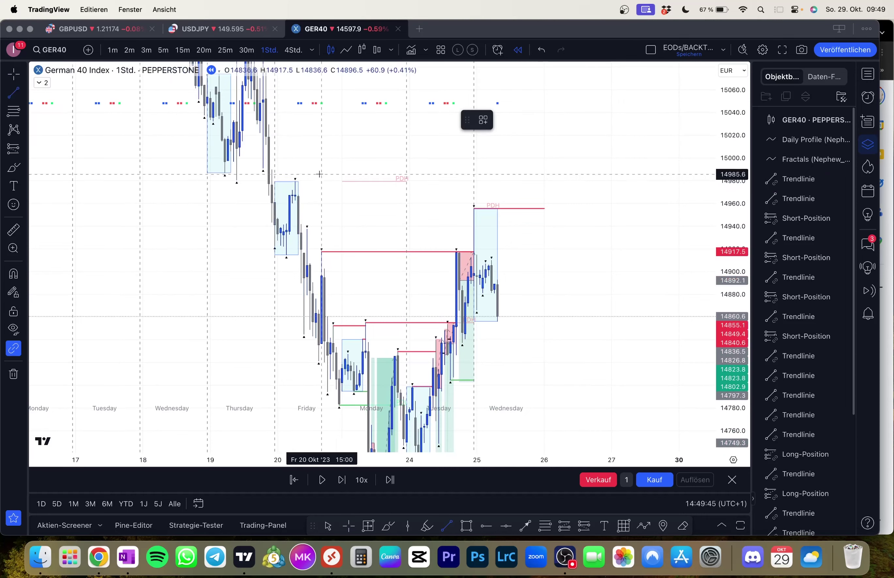
click(296, 182)
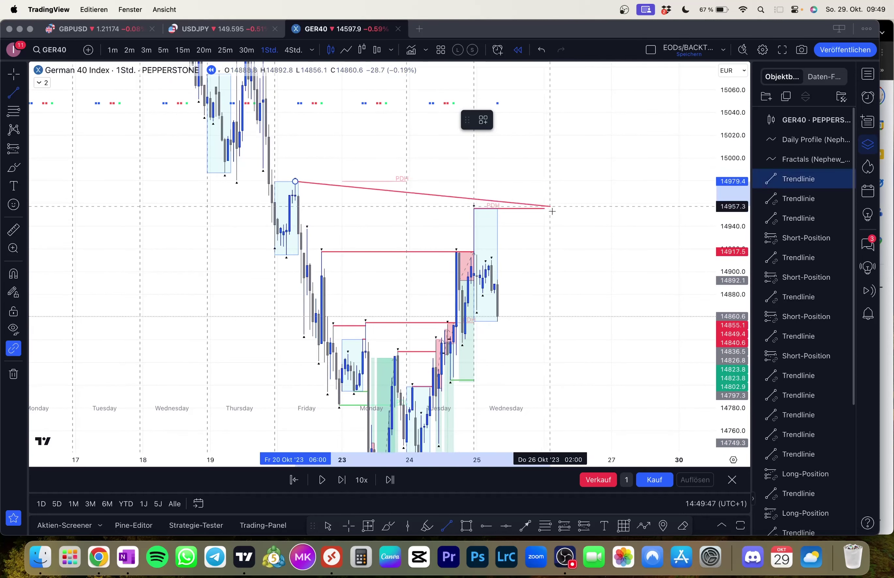
click(551, 199)
drag(550, 194, 545, 190)
- Draw a green trend line at 14856.1 along the overnight box's low, from Wednesday 07:00 to the start of Thursday
drag(578, 249, 559, 193)
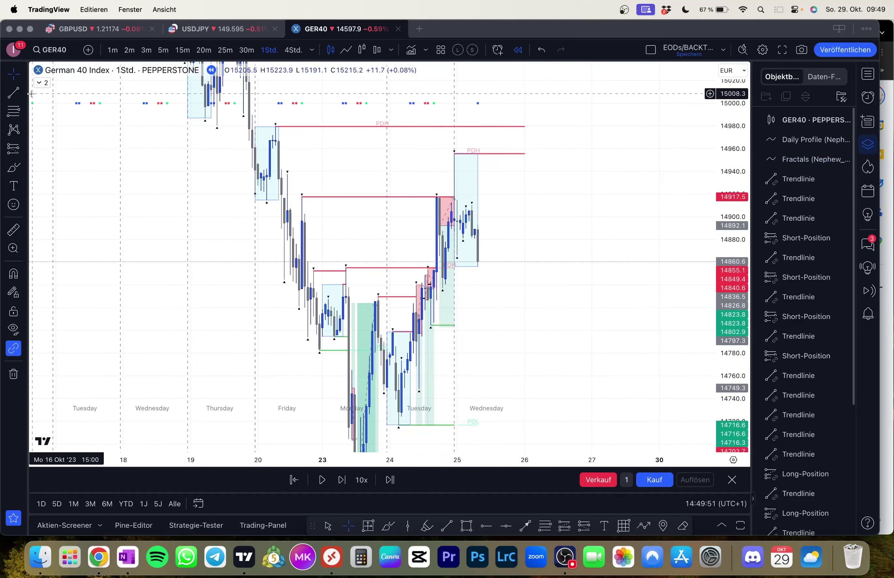
click(14, 93)
click(477, 295)
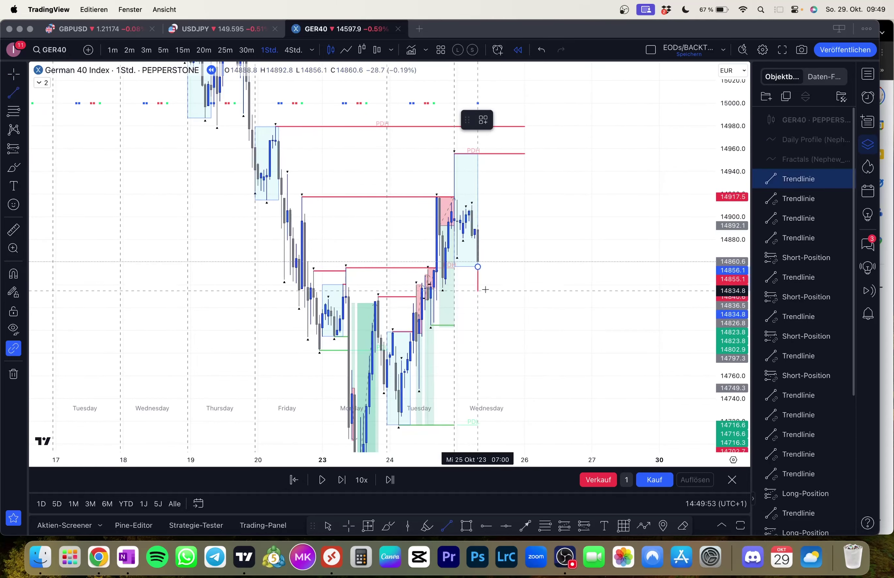
click(523, 273)
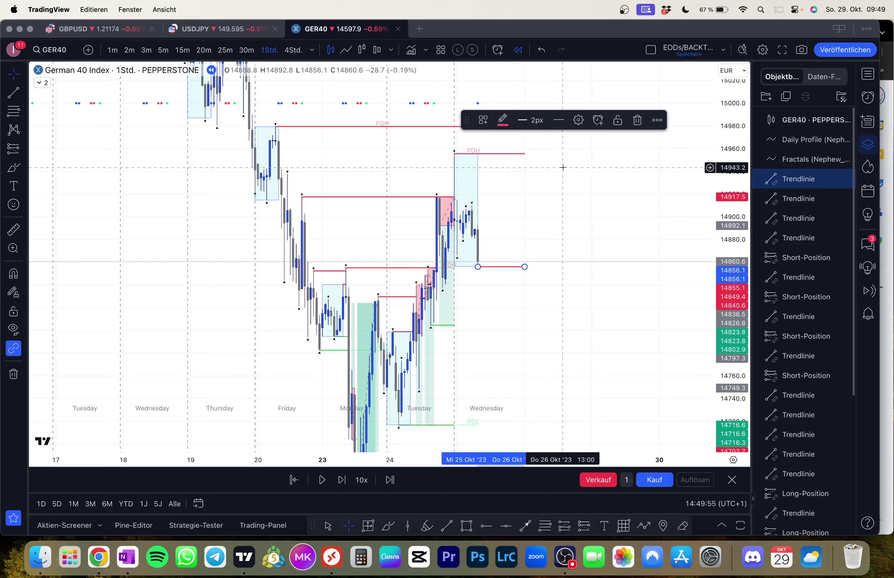
click(502, 119)
click(538, 205)
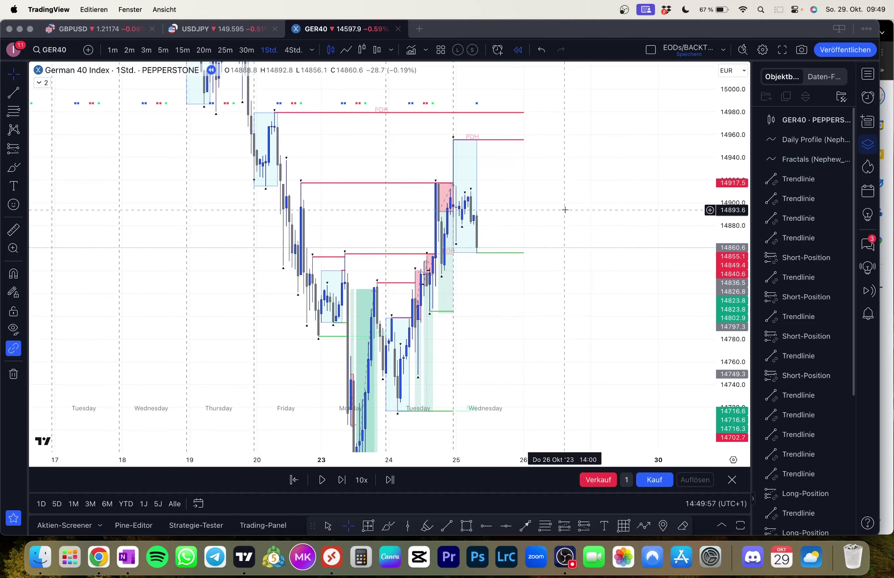
- Draw a green trend line at Tuesday evening's 14837.4 low and extend the green line near 14804 to the start of Thursday
click(14, 92)
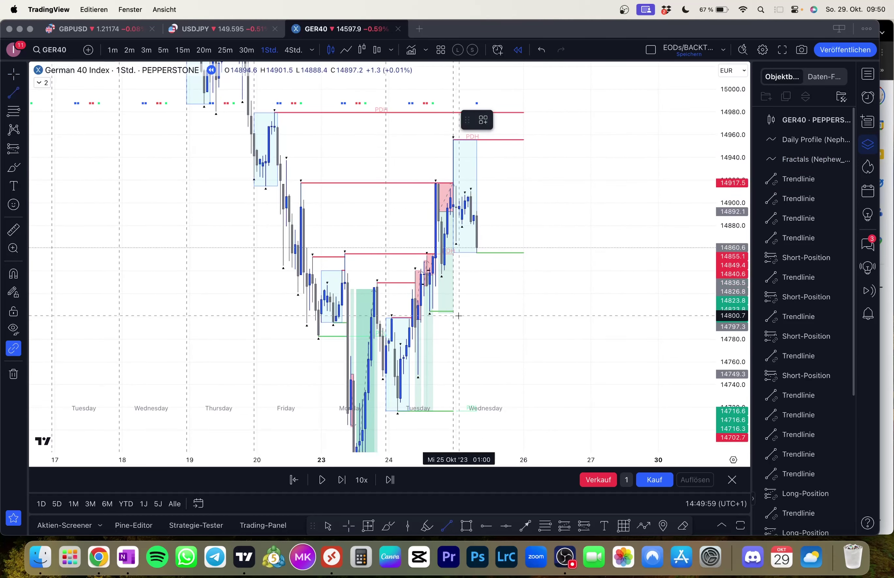
click(442, 312)
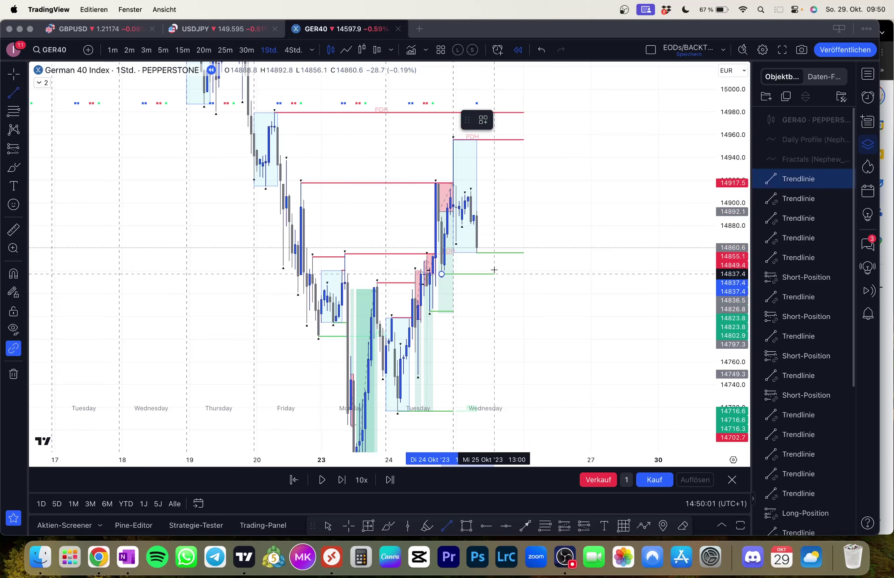
click(522, 266)
drag(453, 312, 524, 311)
click(535, 305)
- Switch the chart back to the 5-minute timeframe around Wednesday's overnight box and the new levels
click(163, 50)
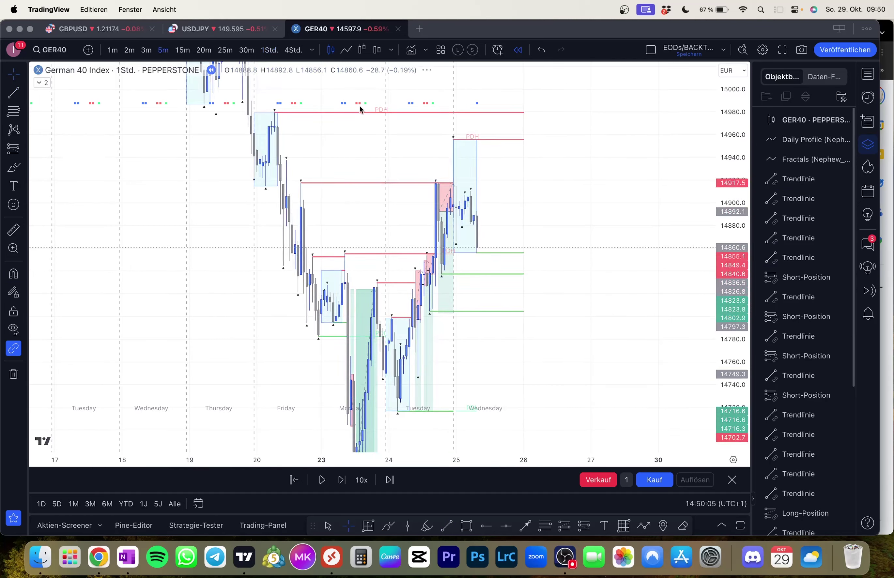
drag(741, 209, 748, 257)
scroll(666, 229, down, 4)
drag(664, 234, 582, 257)
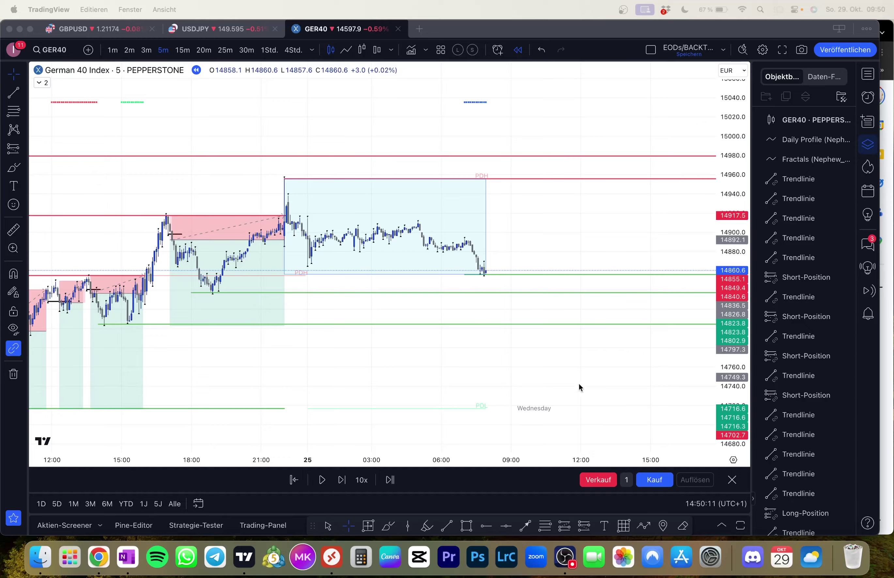
drag(581, 388, 639, 409)
drag(738, 321, 735, 205)
drag(587, 247, 531, 178)
scroll(543, 202, down, 2)
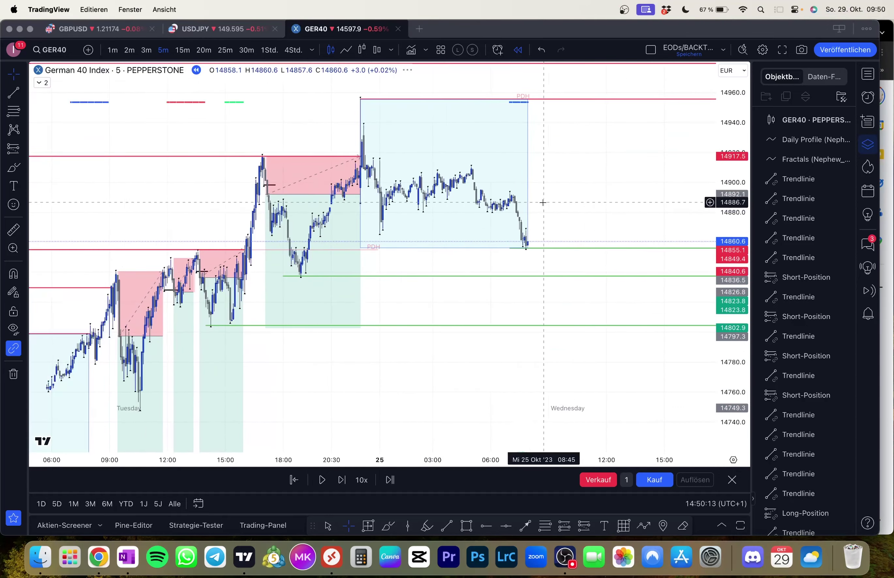
scroll(562, 216, right, 3)
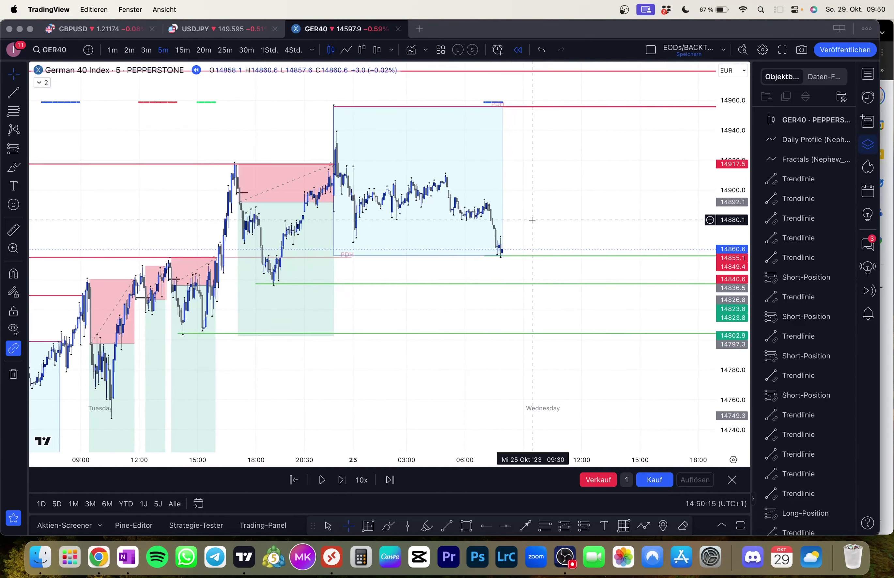
- Advance the replay candle by candle to just after 08:00 on Wednesday
key(shift+Right)
scroll(532, 220, up, 2)
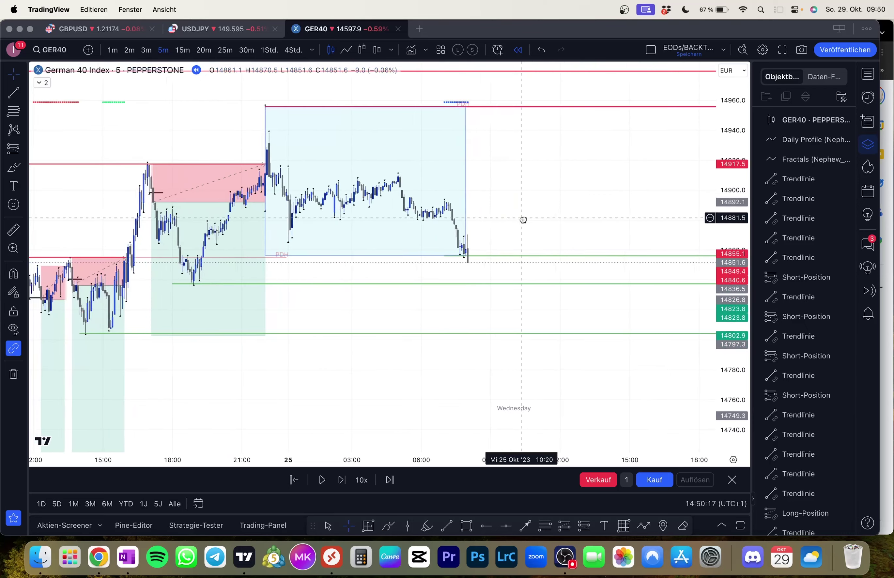
drag(734, 239, 732, 188)
drag(624, 195, 591, 182)
key(shift+Right)
key(shift+Right)
key(shift+Right)
key(shift+Right)
key(shift+Right)
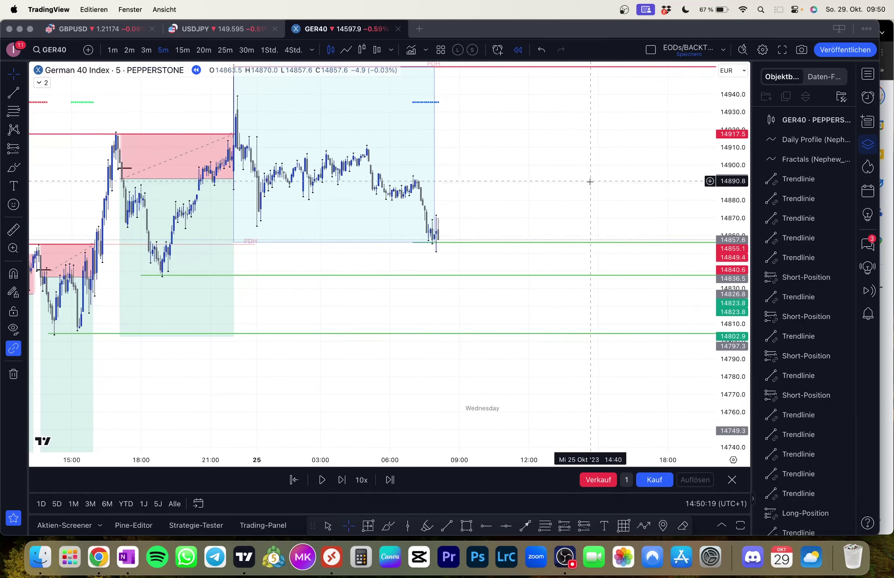
- Advance the replay candle by candle to about 09:10 on Wednesday
key(shift+Right)
key(shift+Right)
key(shift+Right)
key(shift+Right)
key(shift+Right)
key(shift+Right)
key(shift+Right)
key(shift+Right)
key(shift+Right)
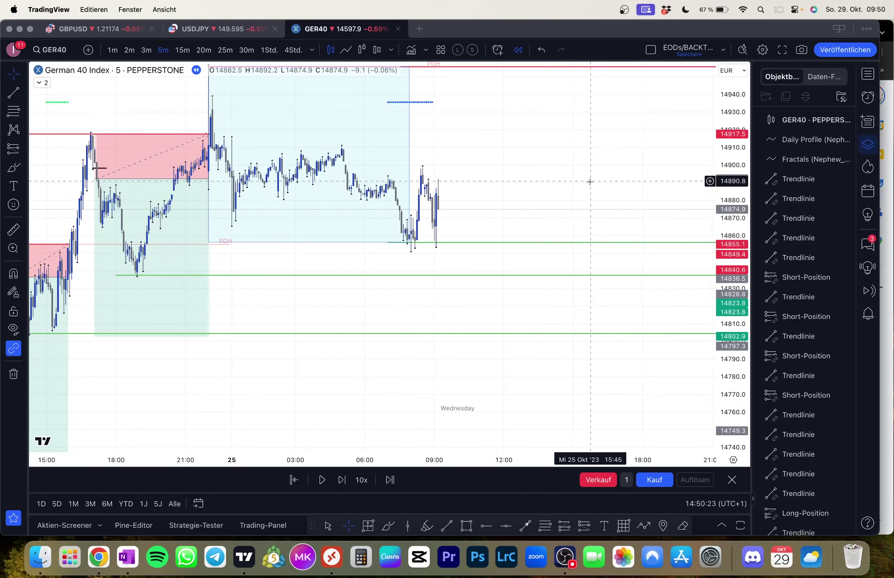
key(shift+Right)
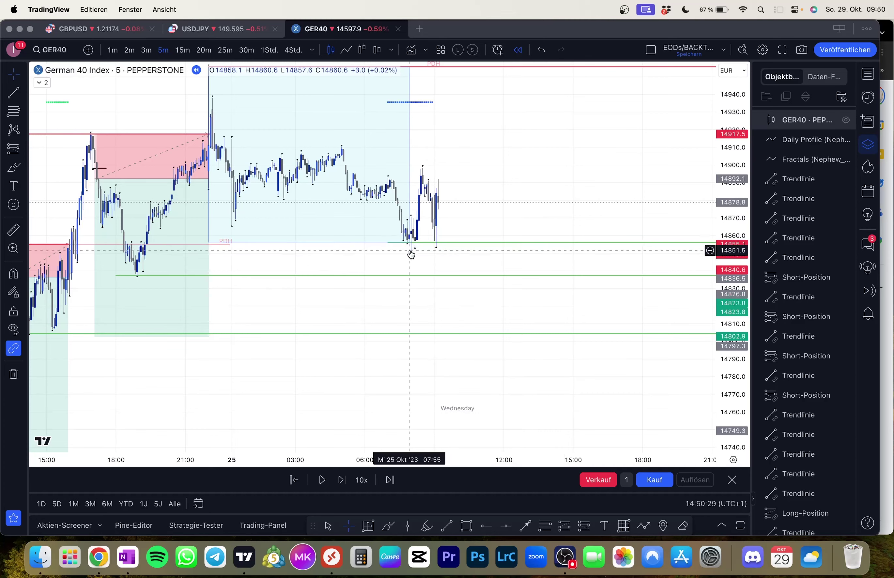
- Advance the replay through the drop below the green 14837.4 level to about 09:35 on Wednesday
key(shift+Right)
key(shift+Right)
key(shift+Right)
key(shift+Right)
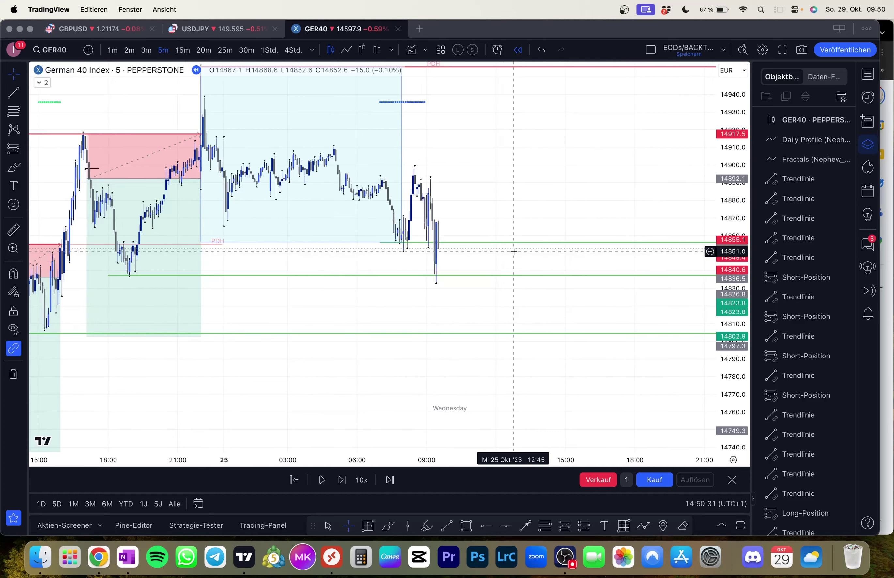
key(shift+Right)
drag(507, 261, 517, 268)
scroll(519, 267, down, 1)
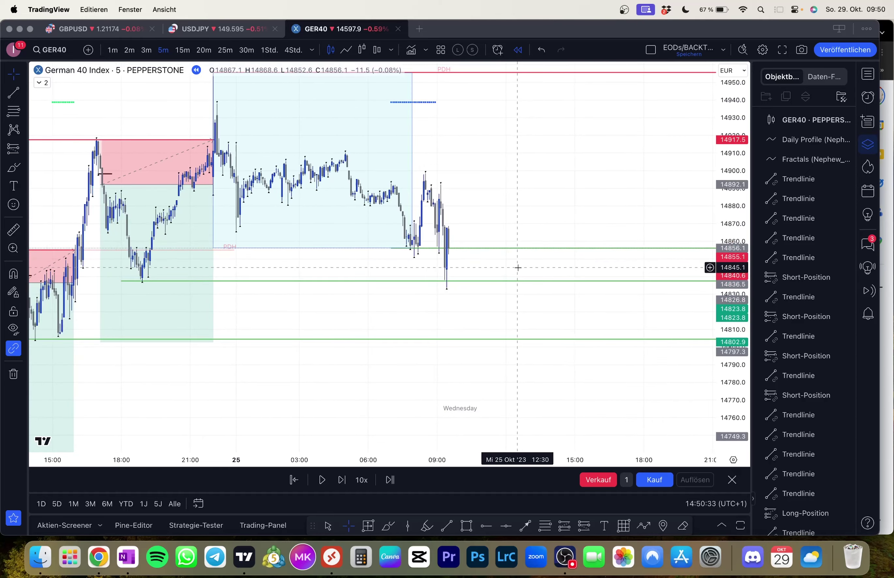
key(shift+Right)
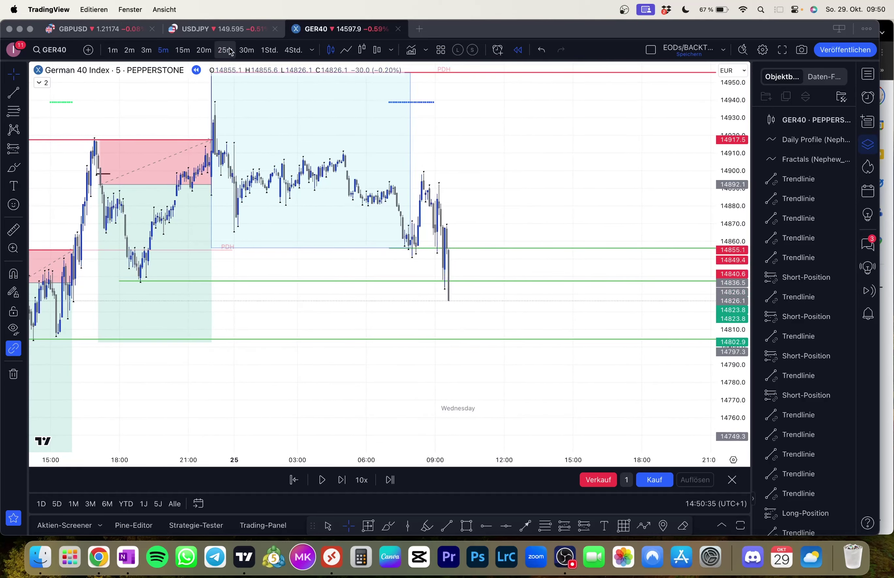
- On the 1-hour timeframe, draw a red trendline at 14898.4 from Wednesday's 08:00 high to the start of 26 October
click(269, 49)
scroll(344, 156, up, 3)
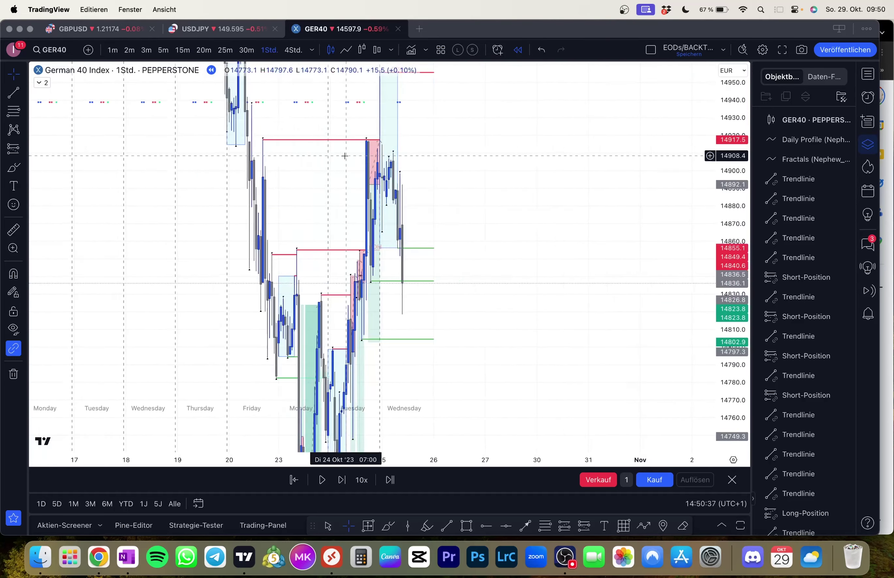
drag(443, 176, 455, 210)
click(13, 95)
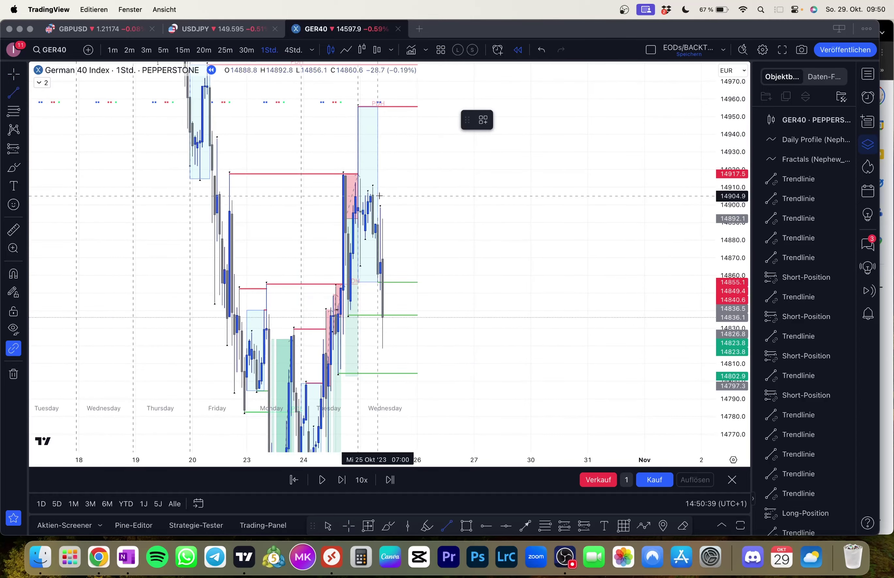
click(380, 207)
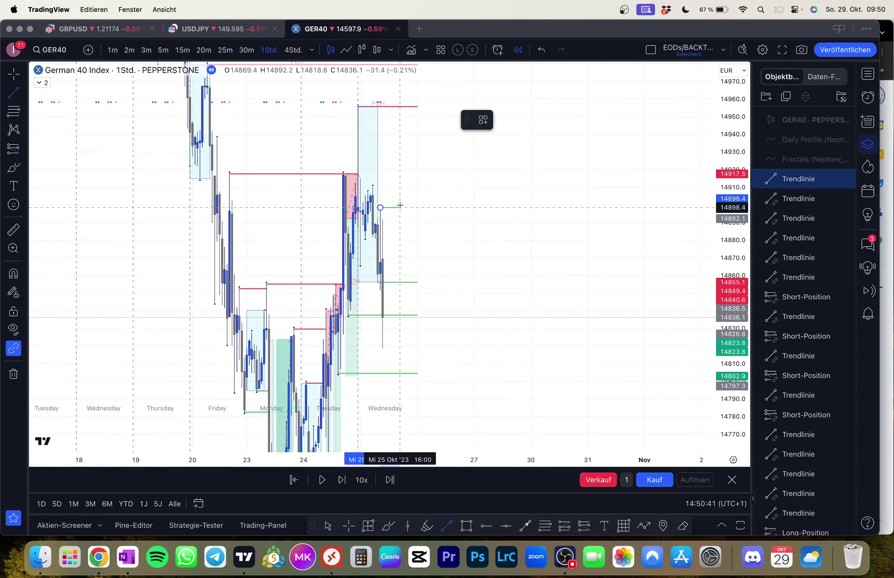
click(417, 208)
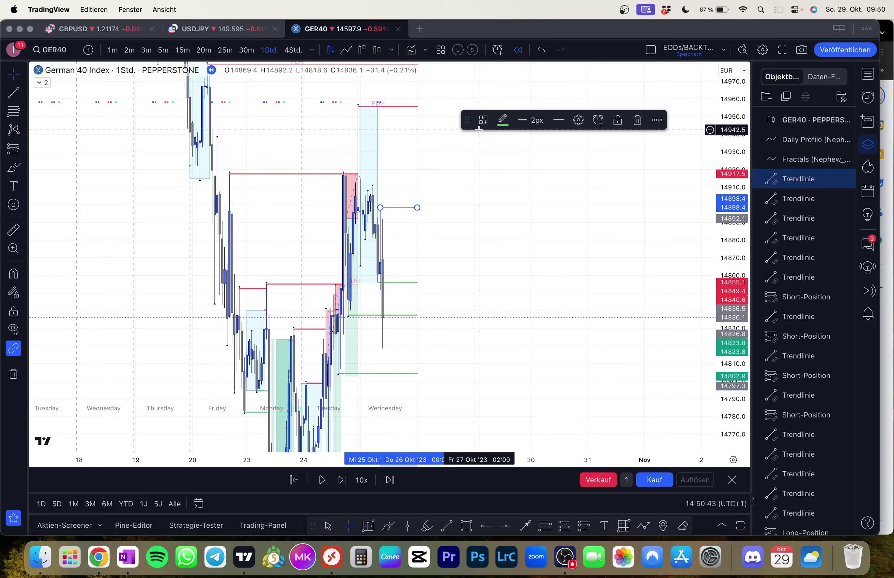
click(504, 121)
click(504, 207)
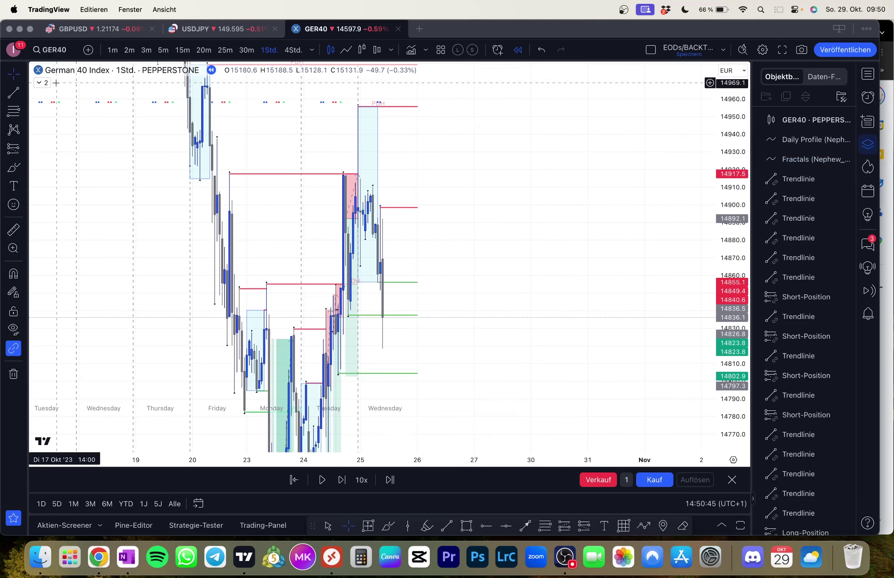
- Draw a second red trendline at about 14910.1 from Wednesday's 05:00 high to the start of 26 October
click(22, 93)
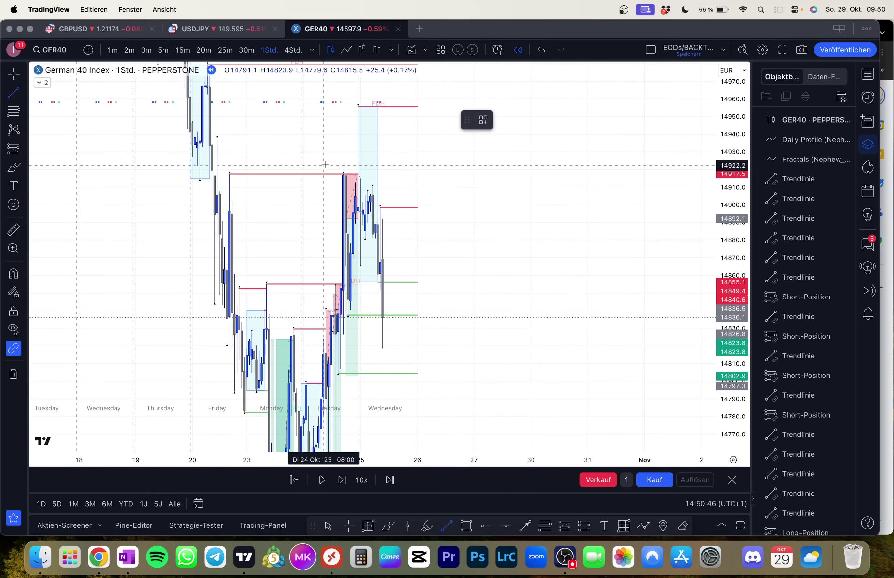
click(371, 167)
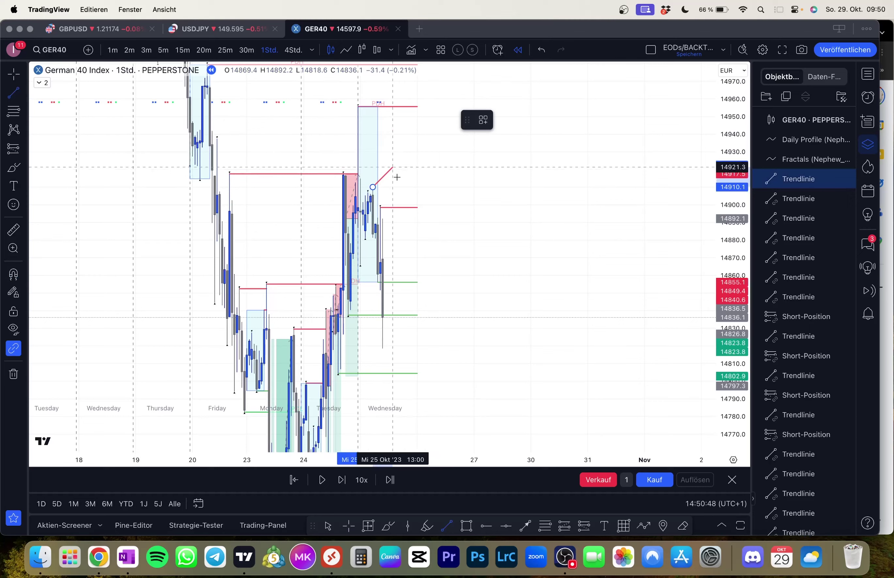
click(417, 178)
- Return to the 5-minute timeframe and advance the replay candle by candle to about 10:05 on Wednesday
click(158, 57)
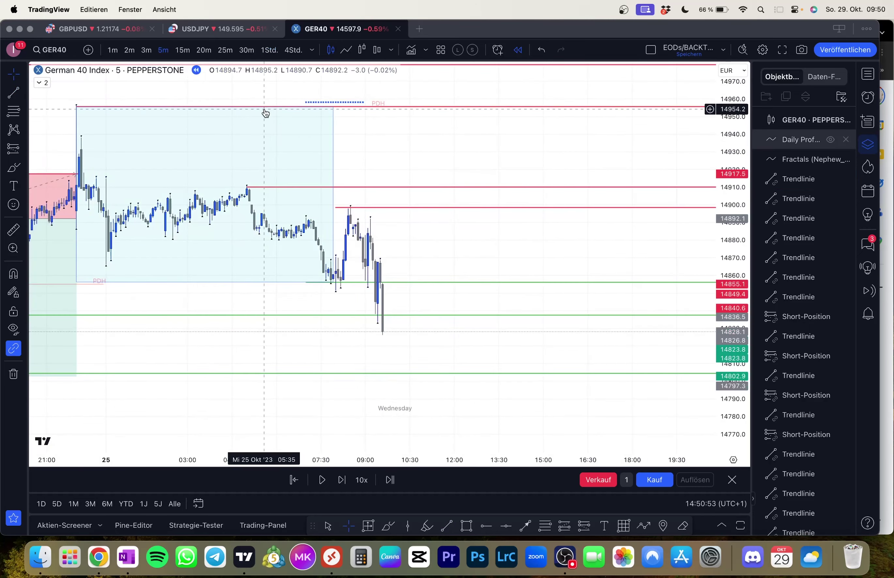
scroll(353, 158, down, 1)
drag(437, 127, 489, 137)
scroll(490, 139, down, 3)
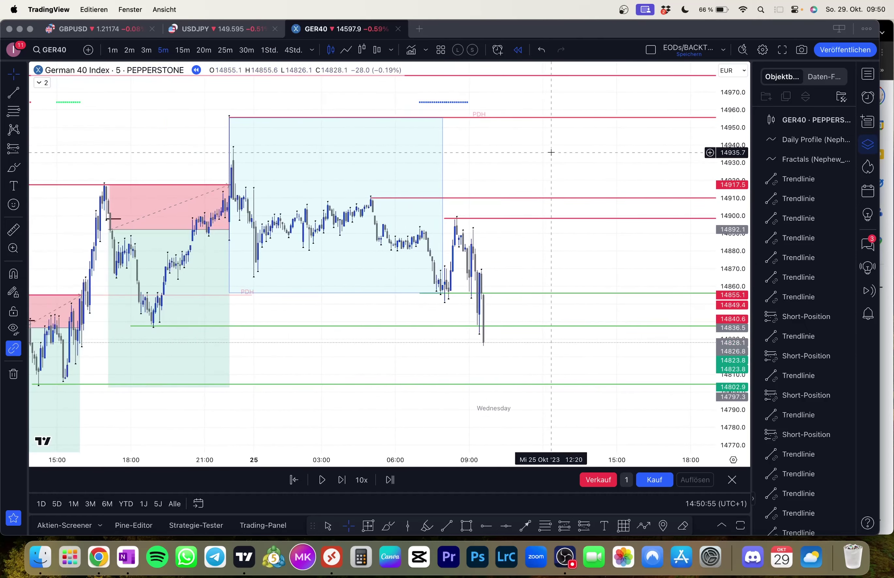
drag(553, 152, 516, 92)
key(shift+Right)
key(shift+Right)
key(shift+Right)
key(shift+Right)
key(shift+Right)
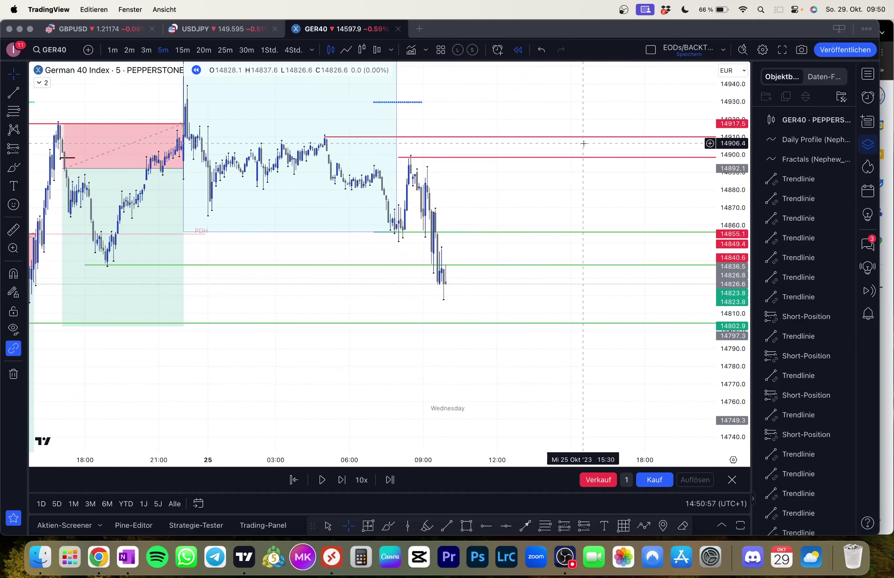
key(shift+Right)
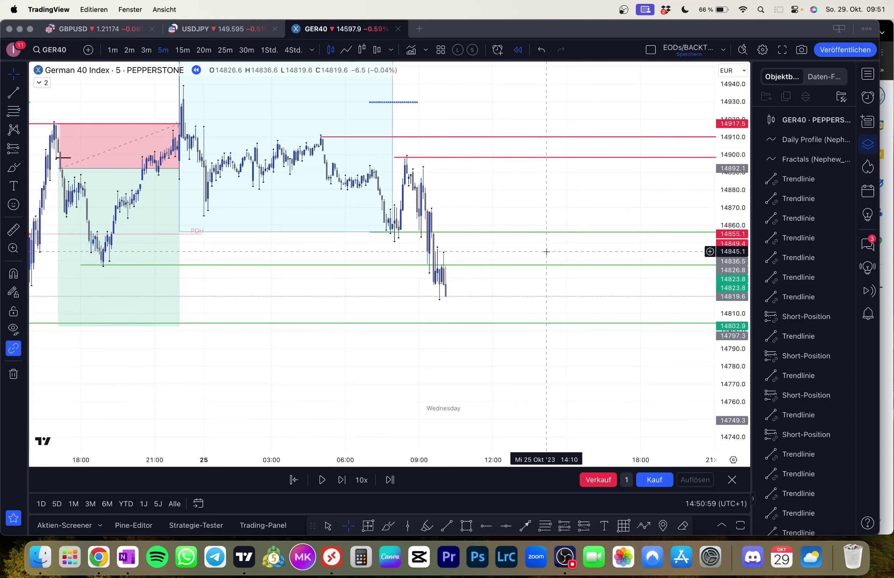
- Advance the replay through the rebound above the green 14804.5 level to about 10:35 on Wednesday
key(shift+Right)
key(shift+Right)
key(shift+Right)
key(shift+Right)
key(shift+Right)
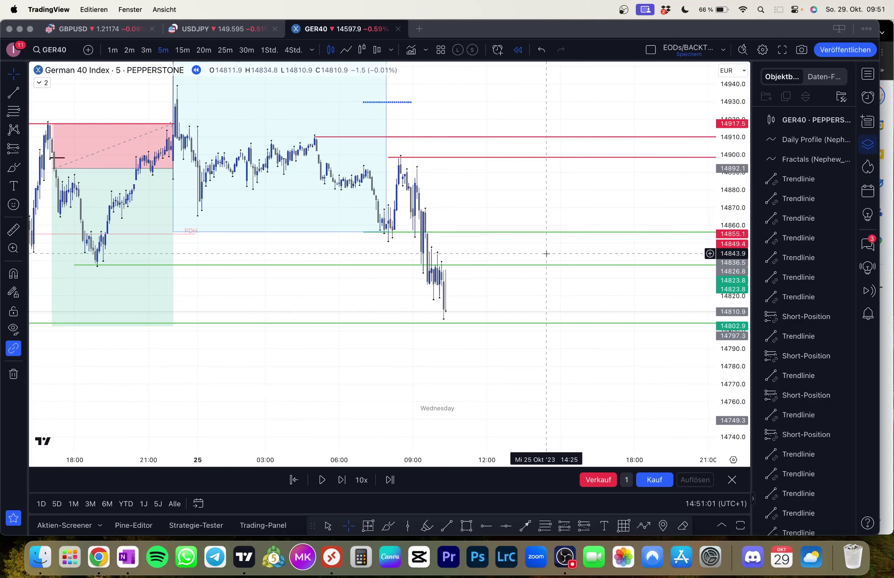
key(shift+Right)
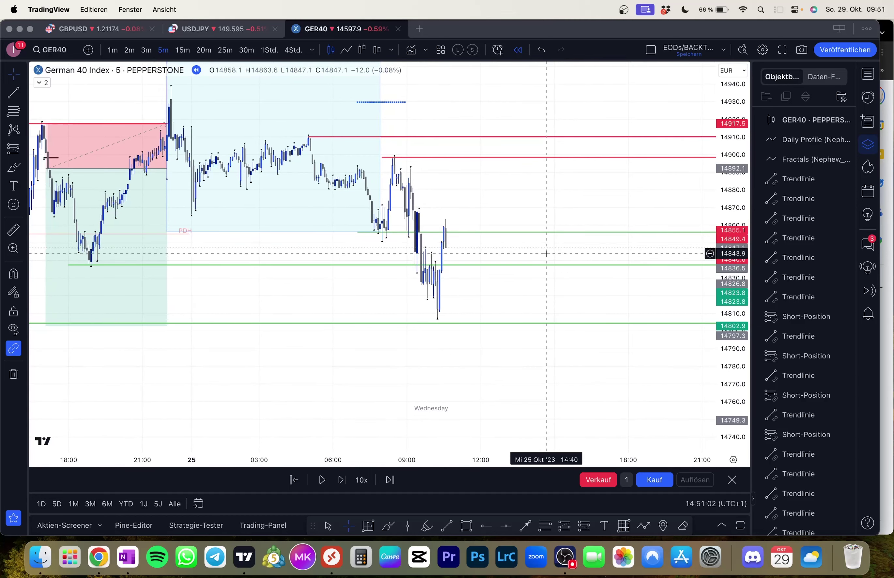
- Mark the broken structure high at 14838.3 with a short black trendline from about 10:10 to 10:45
click(14, 94)
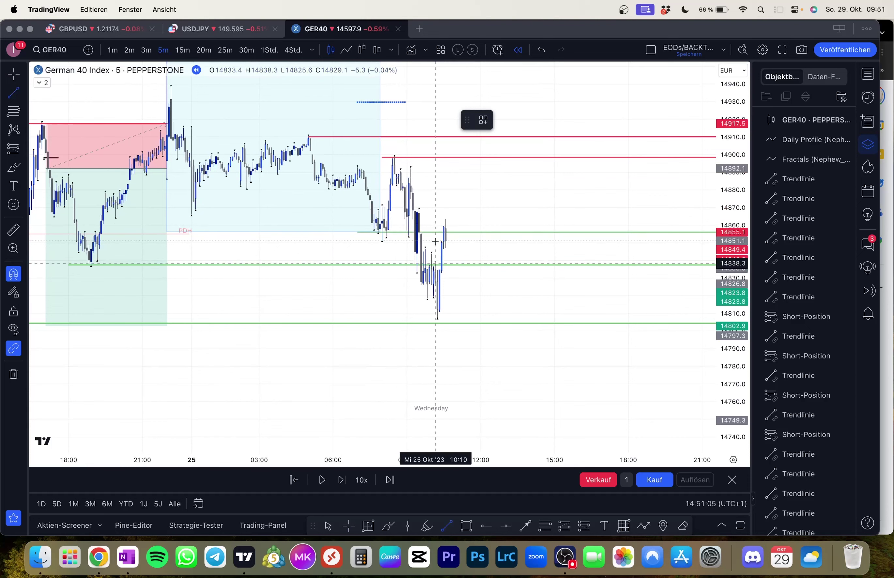
drag(435, 242, 447, 256)
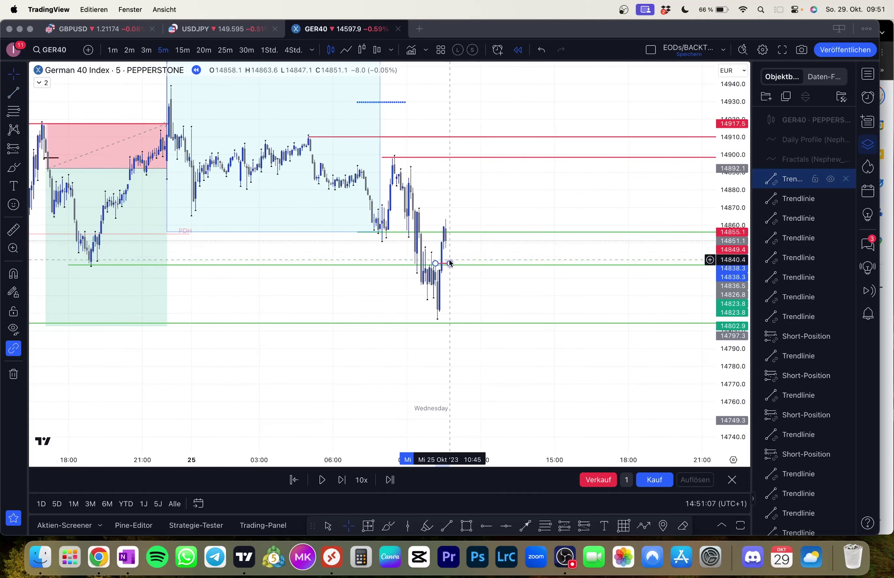
click(502, 120)
click(601, 155)
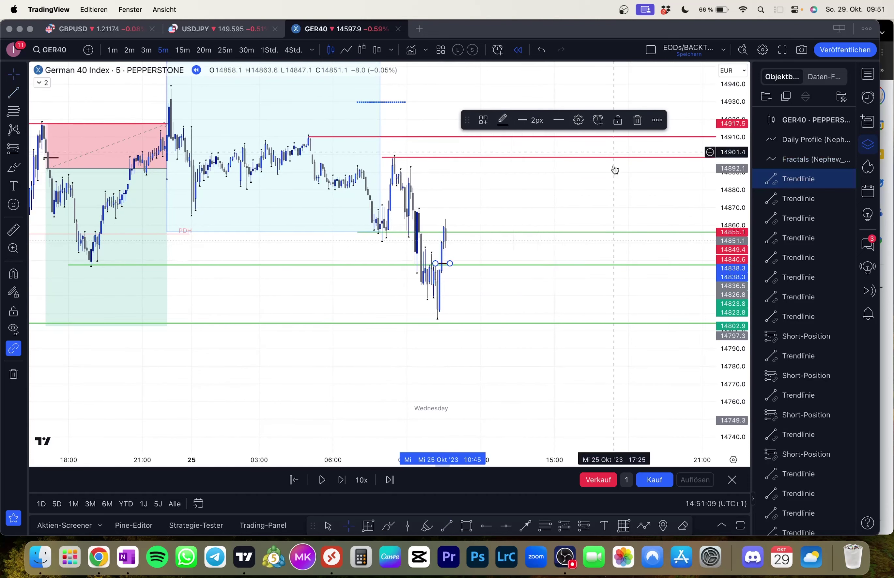
click(593, 180)
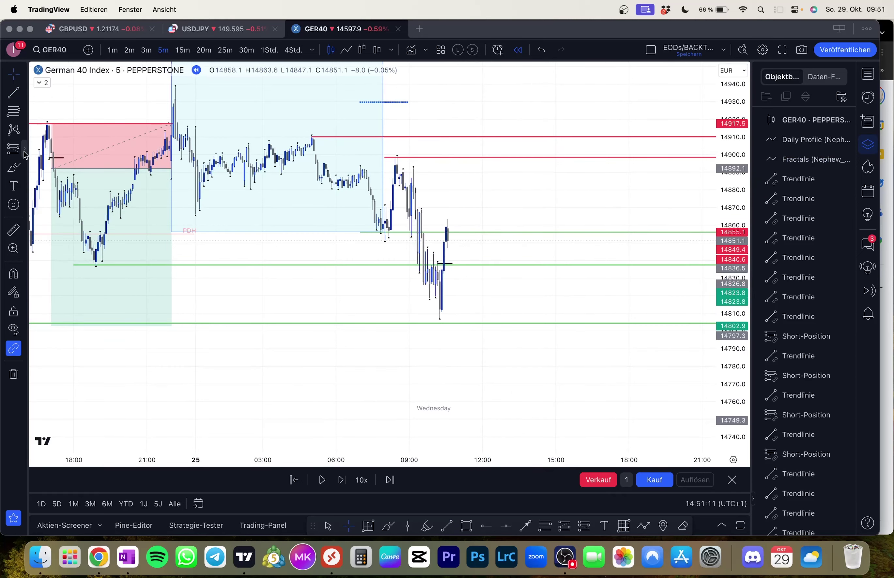
- Place a long position at the latest candles with its stop at 14807.0 and its target at 14911.1
click(25, 155)
click(75, 180)
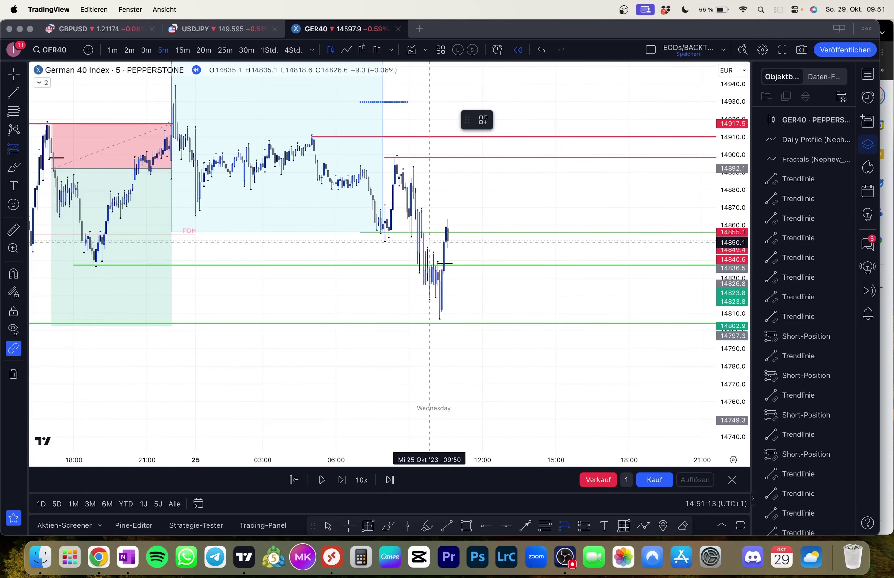
click(444, 242)
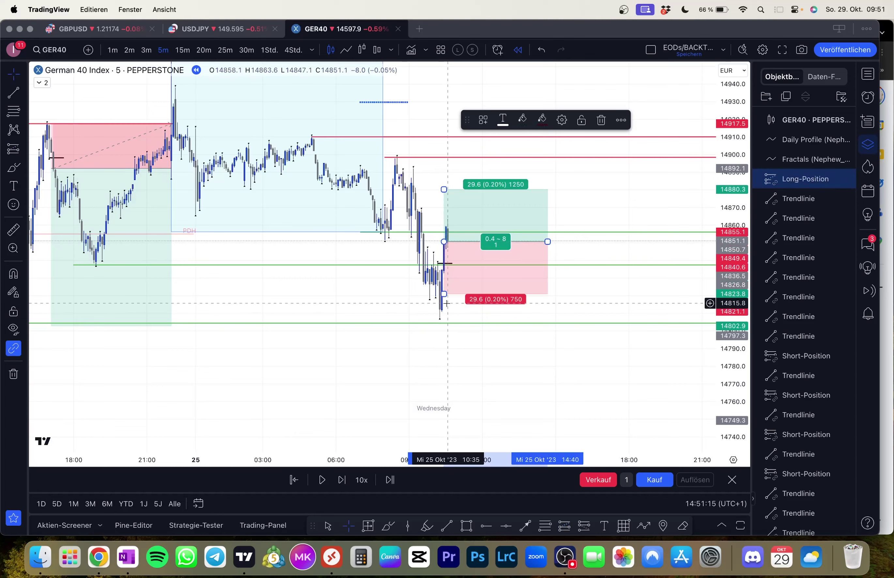
drag(451, 296, 455, 320)
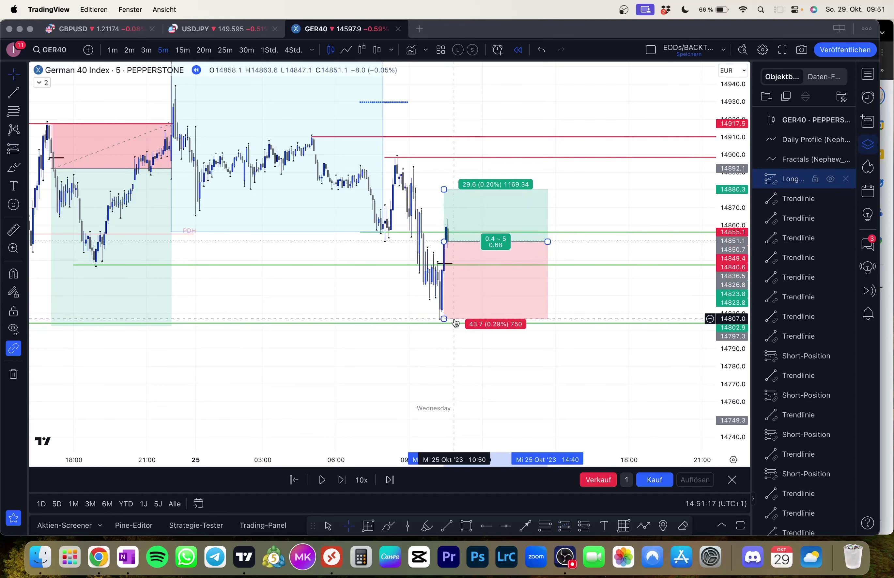
drag(404, 253, 422, 299)
drag(464, 236, 470, 183)
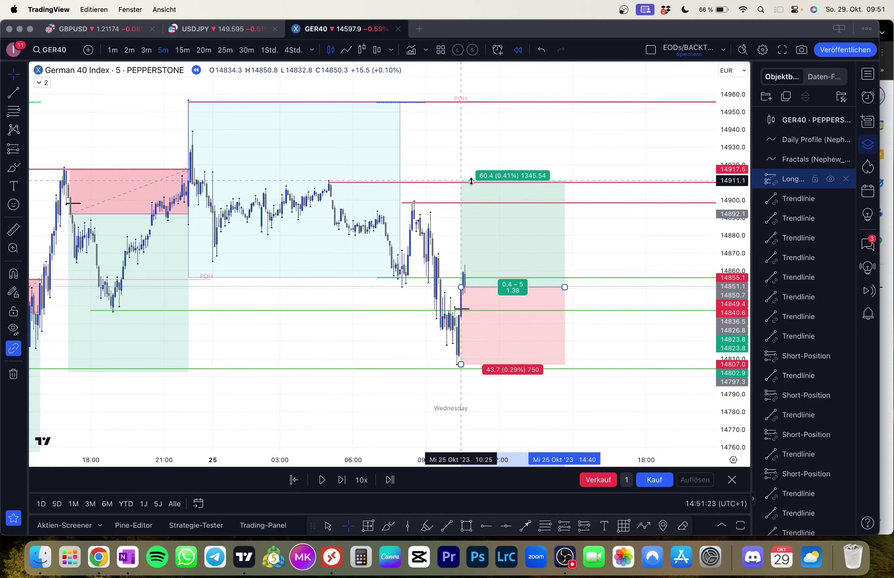
- Move the long position's entry down to the black structure line at 14838.3
click(416, 233)
scroll(418, 235, down, 1)
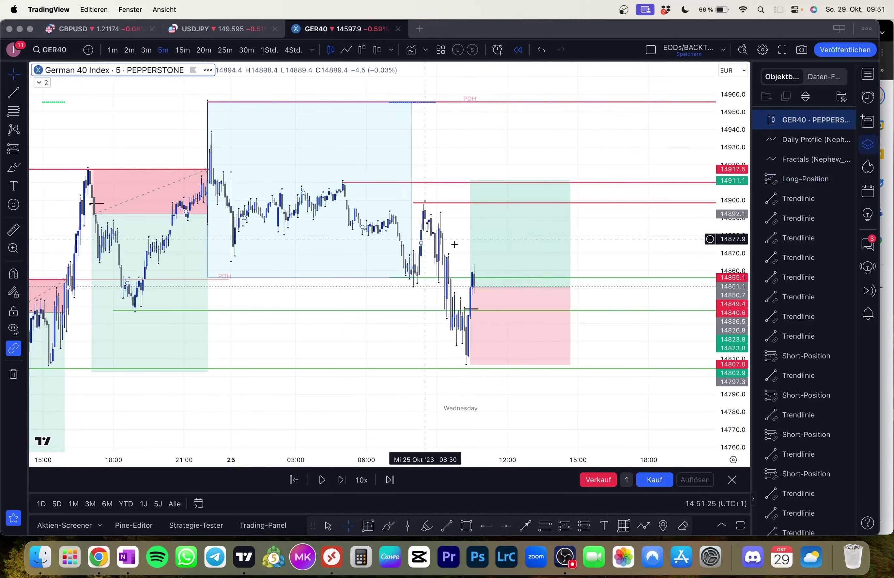
click(532, 257)
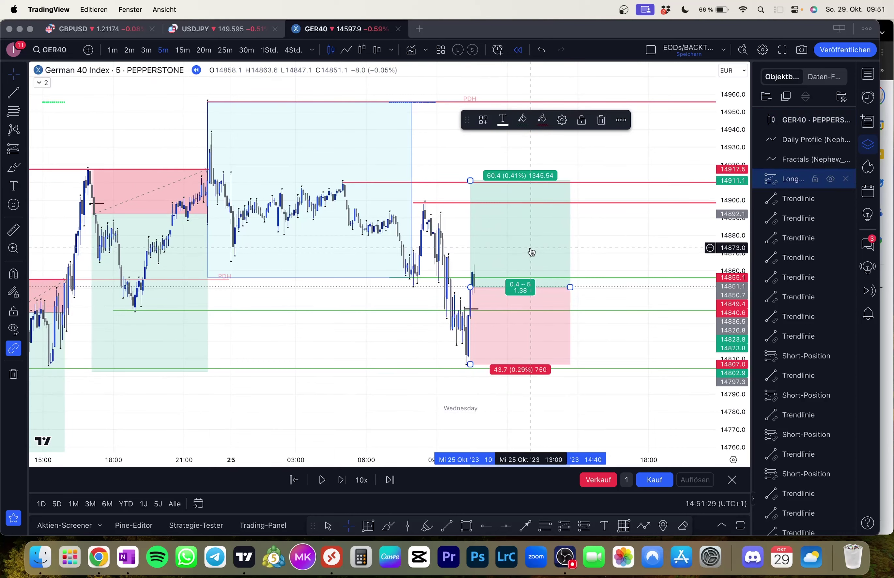
drag(473, 289, 474, 310)
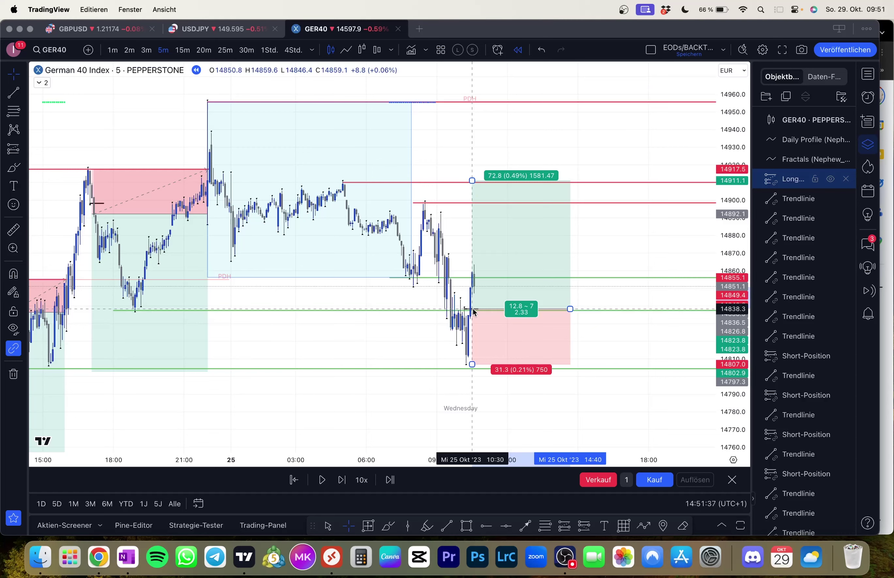
click(438, 300)
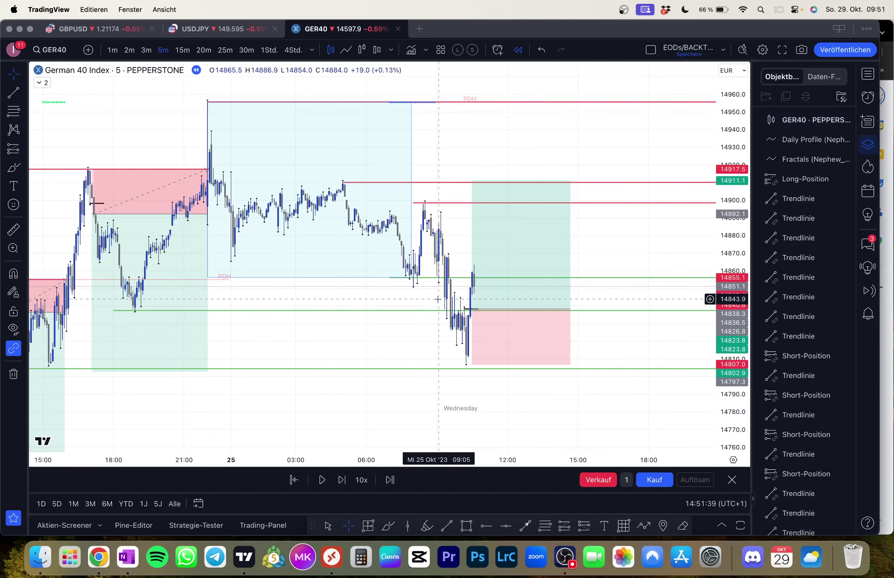
- Advance the replay past the long position's entry to about 11:20 on Wednesday
key(shift+Right)
key(shift+Right)
key(shift+Right)
key(shift+Right)
key(shift+Right)
key(shift+Right)
key(shift+Right)
key(shift+Right)
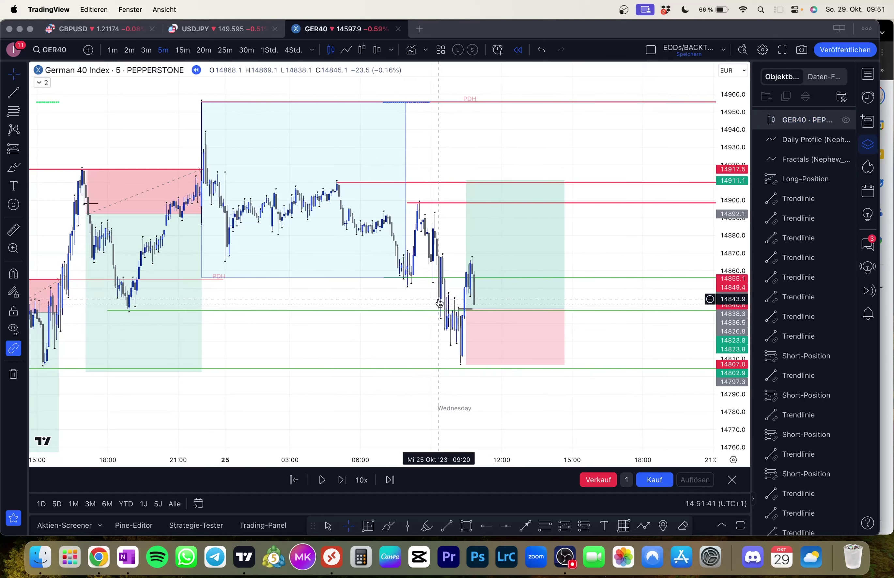
key(shift+Right)
key(shift+Right)
key(shift+Right)
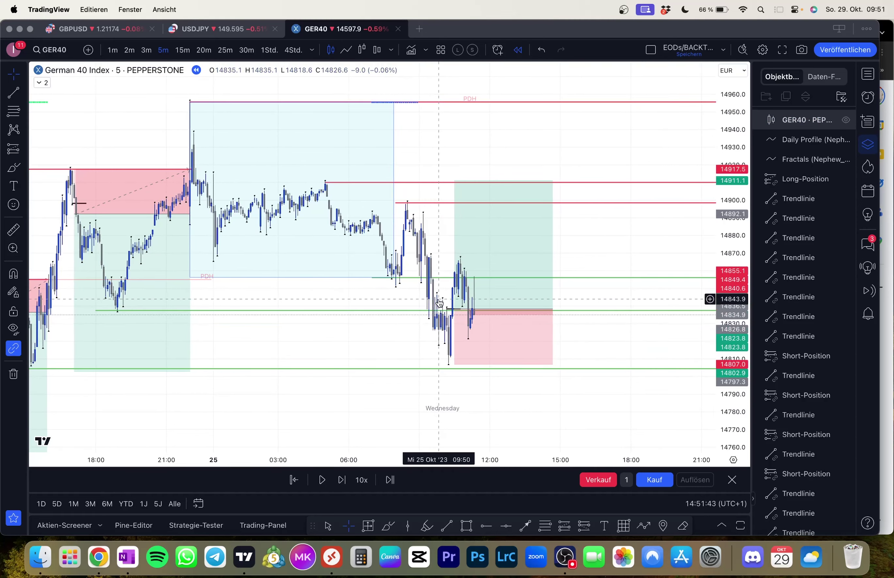
- Advance the replay candle by candle to about 12:05 on Wednesday to follow the open long trade
key(shift+Right)
key(shift+Right)
key(shift+Right)
key(shift+Right)
key(shift+Right)
key(shift+Right)
key(shift+Right)
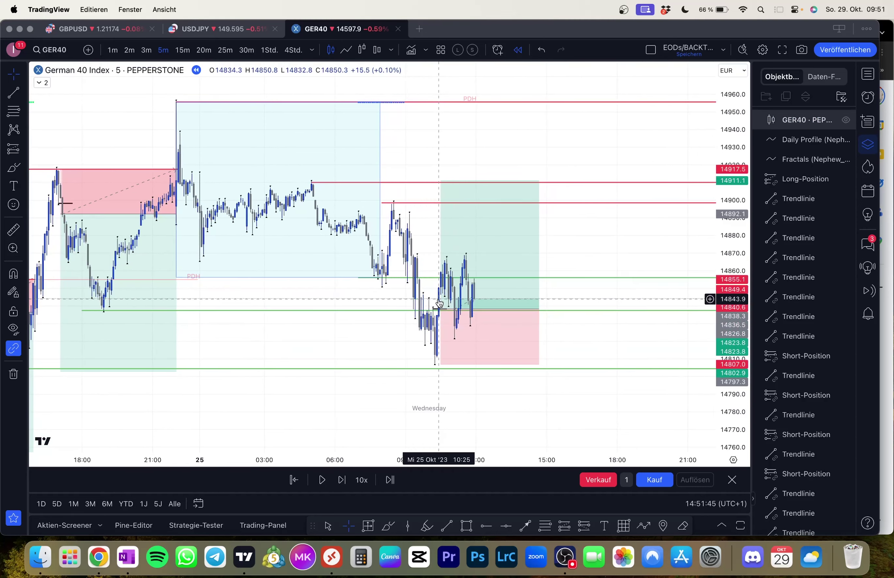
click(440, 303)
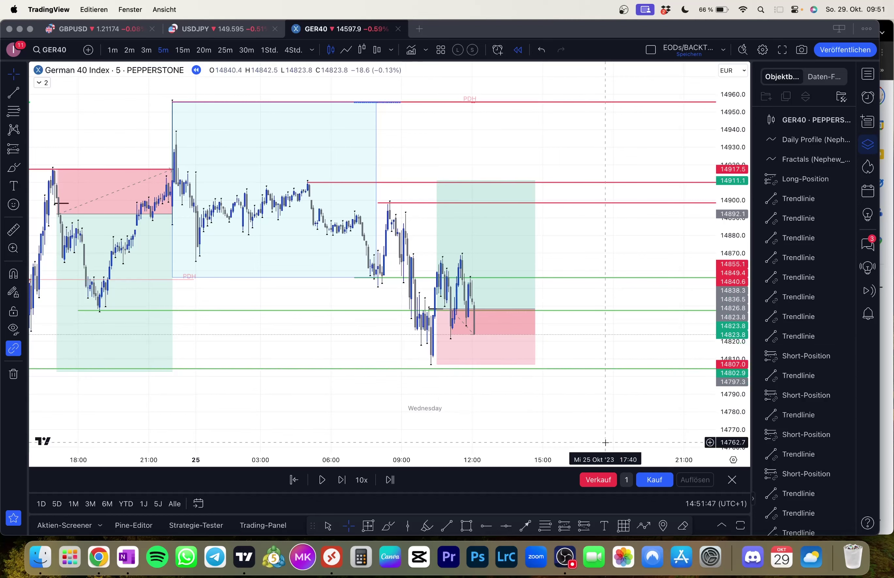
- Advance the replay candle by candle to about 12:35 on Wednesday
key(shift+Right)
key(shift+Right)
key(shift+Right)
key(shift+Right)
key(shift+Right)
key(shift+Right)
key(shift+Right)
key(shift+Right)
key(shift+Right)
key(shift+Right)
key(shift+Right)
key(shift+Right)
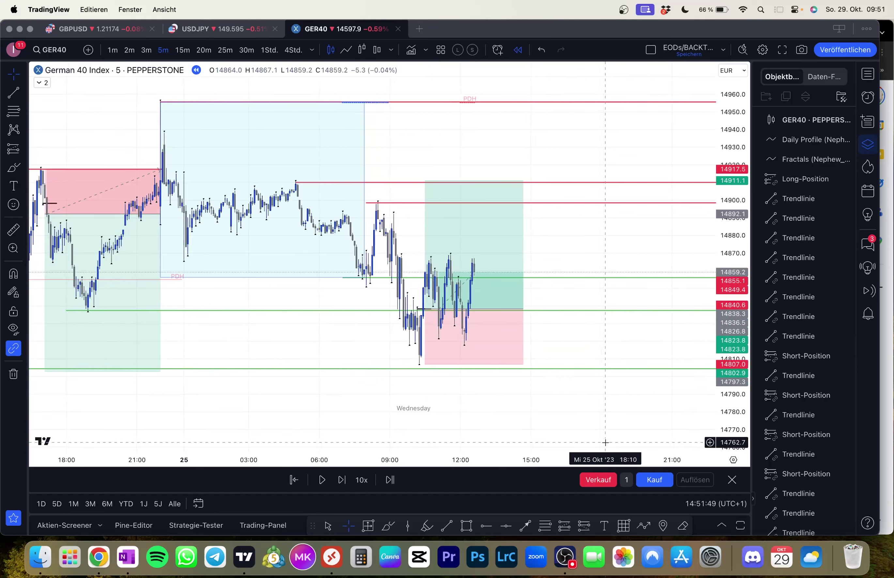
- Advance the replay through the long position's 14911.1 target to about 14:25 on Wednesday
key(shift+Right)
key(shift+Right)
key(shift+Right)
key(shift+Right)
key(shift+Right)
key(shift+Right)
key(shift+Right)
key(shift+Right)
key(shift+Right)
key(shift+Right)
key(shift+Right)
key(shift+Right)
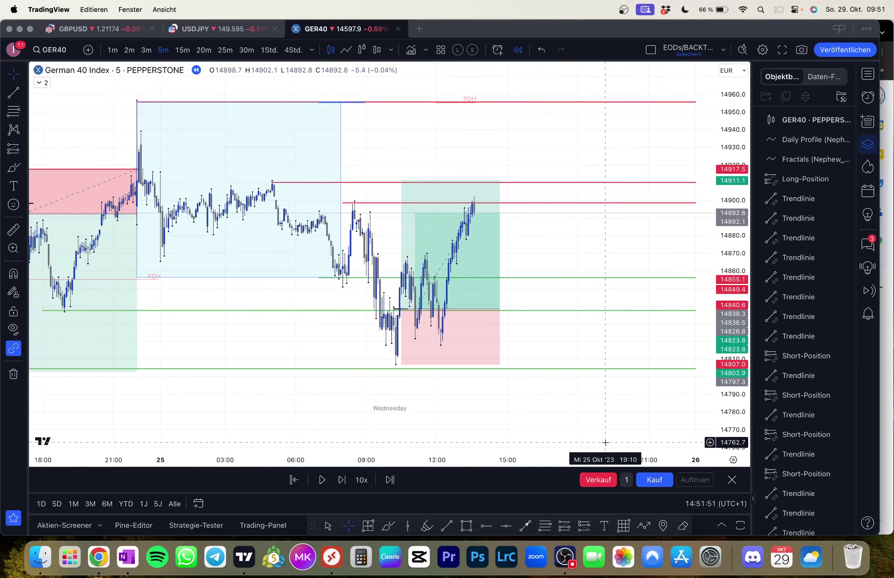
key(shift+Right)
key(shift+Right)
key(shift+Right)
key(shift+Right)
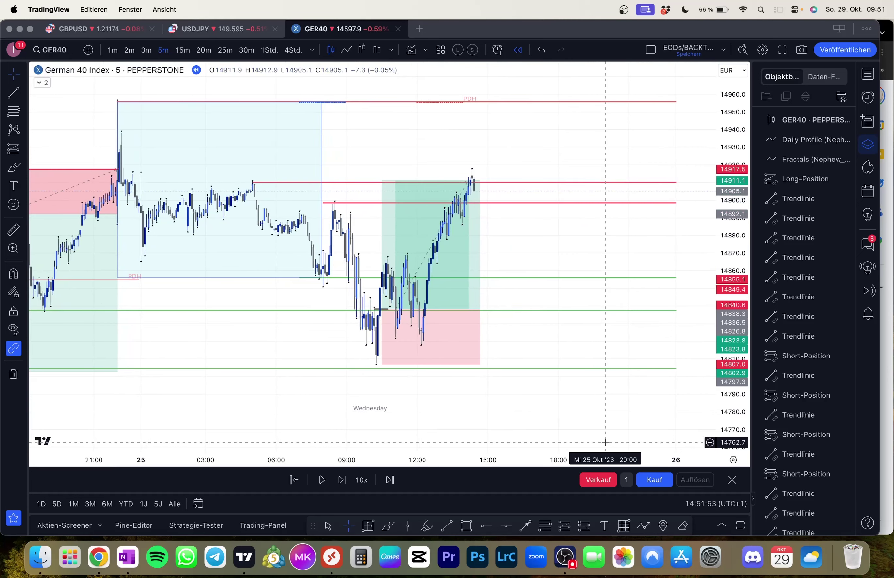
- Shorten the green 14837.4 trendline so that it ends at the candle that broke it, at about 09:25 on Wednesday
click(423, 348)
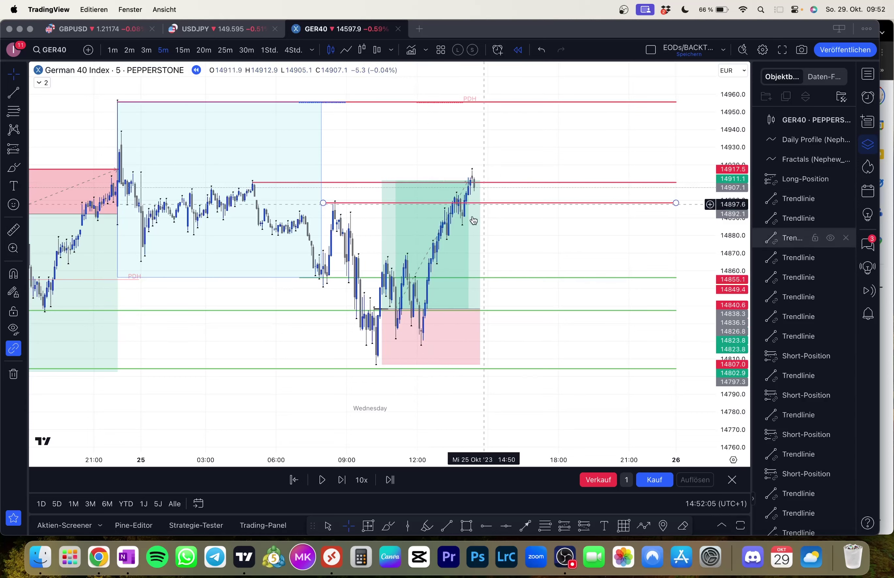
click(376, 370)
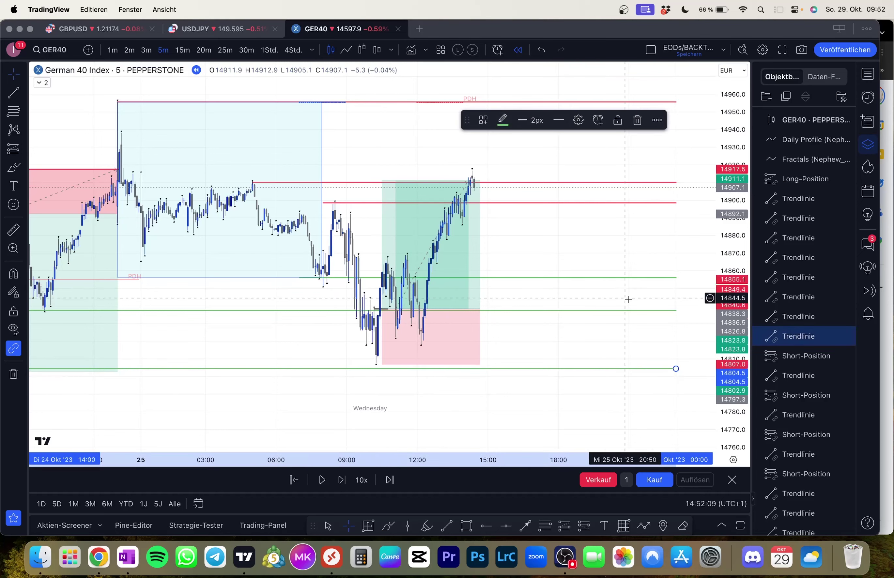
drag(675, 310, 356, 299)
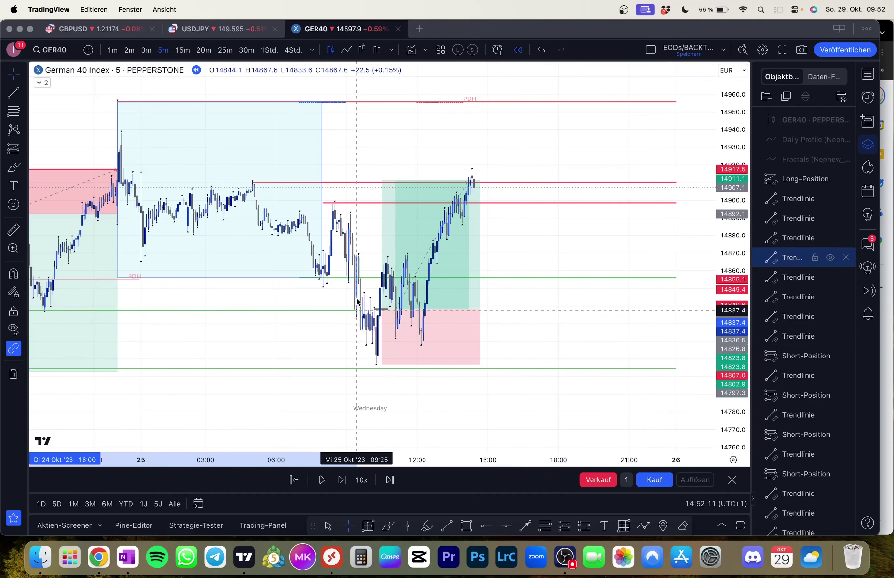
- Shorten the green trendline near 14855 to about 09:10 and the long position to about 14:15 on Wednesday
click(357, 310)
drag(675, 279, 326, 295)
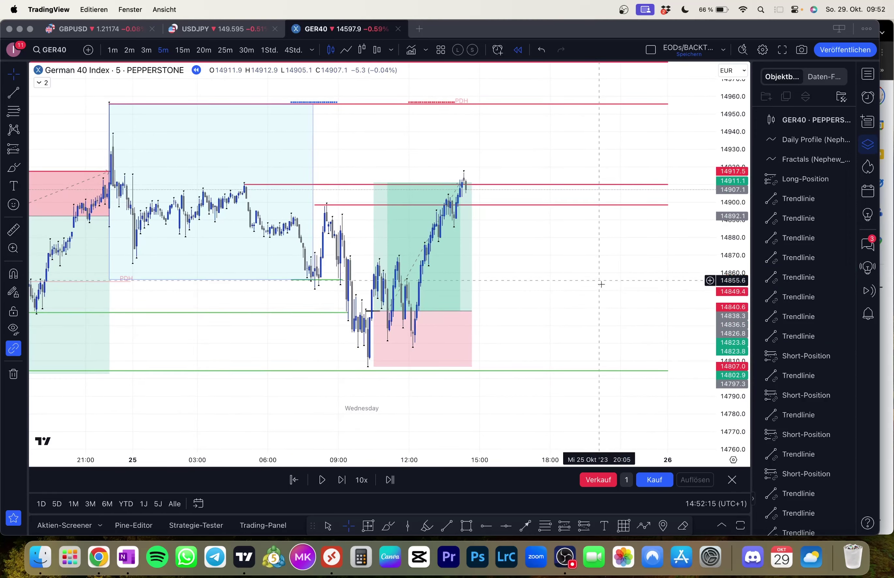
scroll(560, 264, up, 2)
scroll(560, 265, left, 1)
click(484, 335)
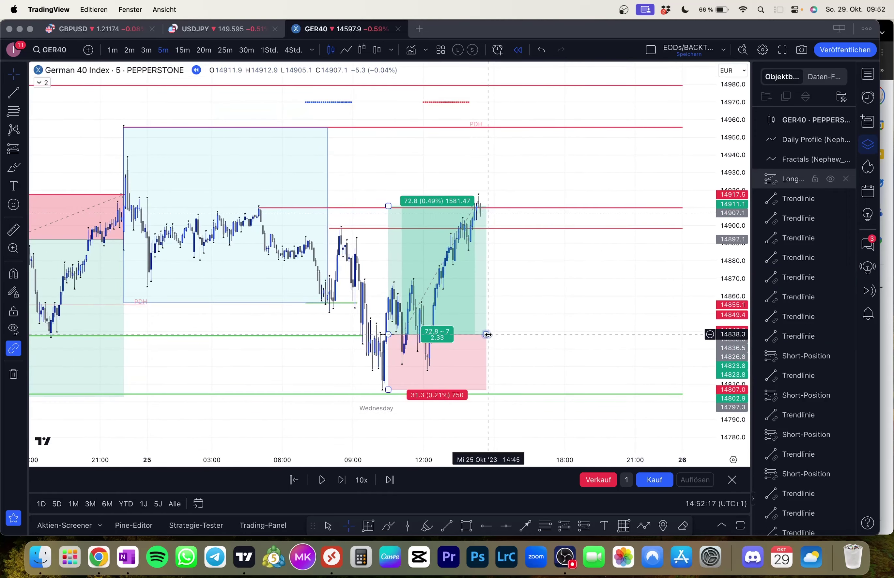
drag(488, 335, 476, 335)
drag(557, 315, 567, 336)
scroll(601, 347, up, 1)
drag(731, 324, 728, 270)
drag(597, 299, 509, 308)
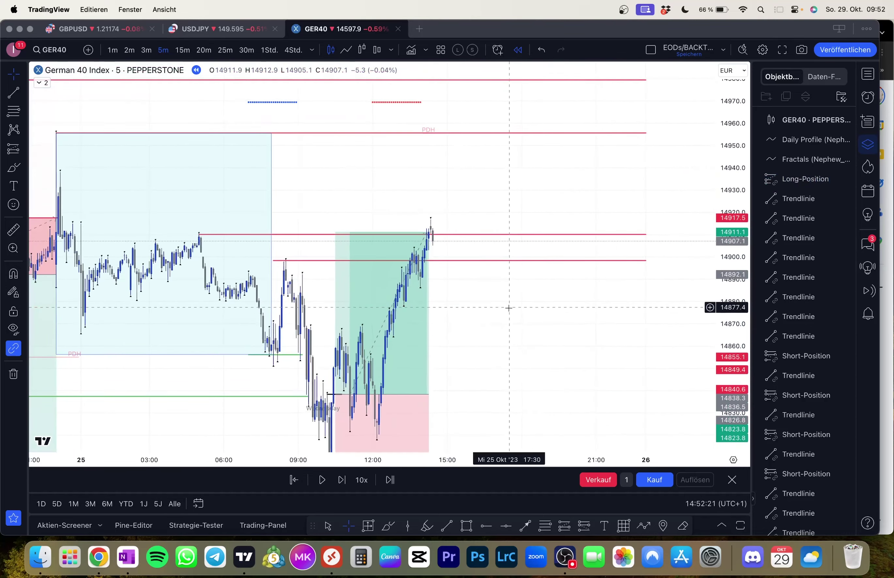
- Advance the replay one candle and shorten the red trendlines near 14898 and 14910 to the candles that broke them
scroll(509, 308, left, 3)
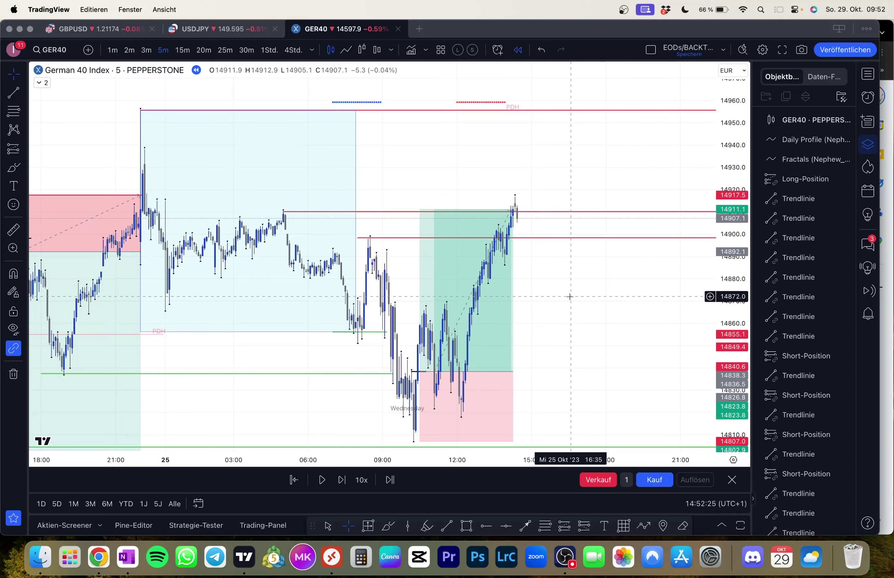
drag(569, 296, 556, 291)
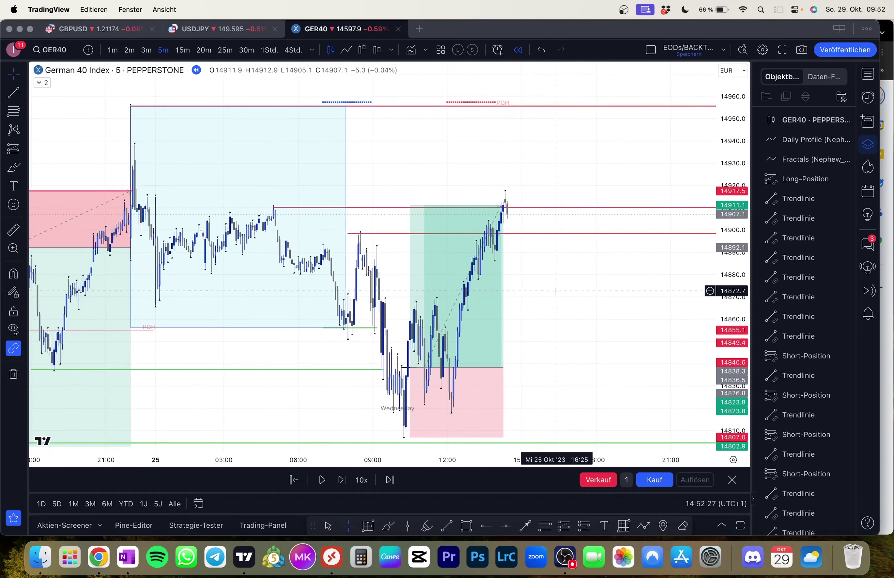
key(shift+Right)
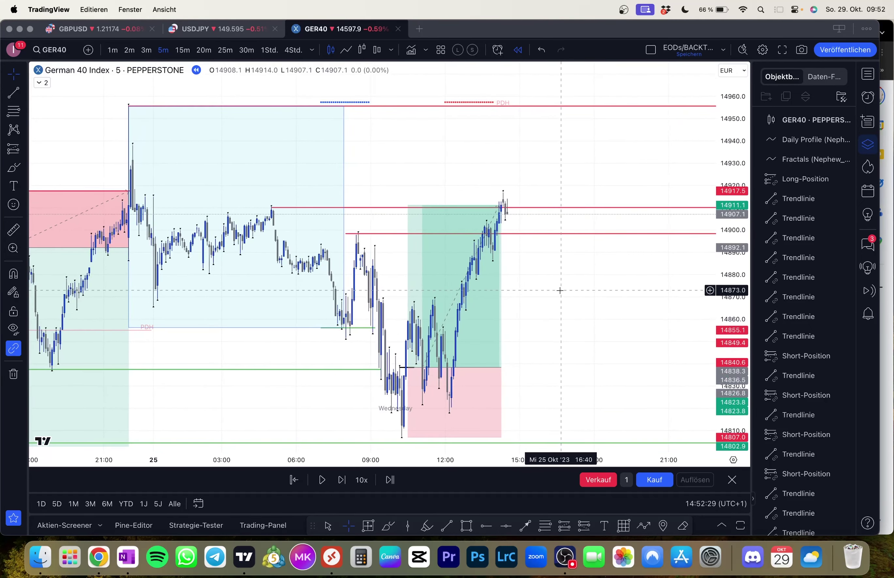
drag(560, 292, 498, 300)
scroll(497, 307, down, 1)
drag(662, 242, 446, 243)
drag(661, 218, 461, 216)
click(550, 237)
- Advance the replay candle by candle to about 14:45 on Wednesday
key(shift+Right)
key(shift+Right)
key(shift+Right)
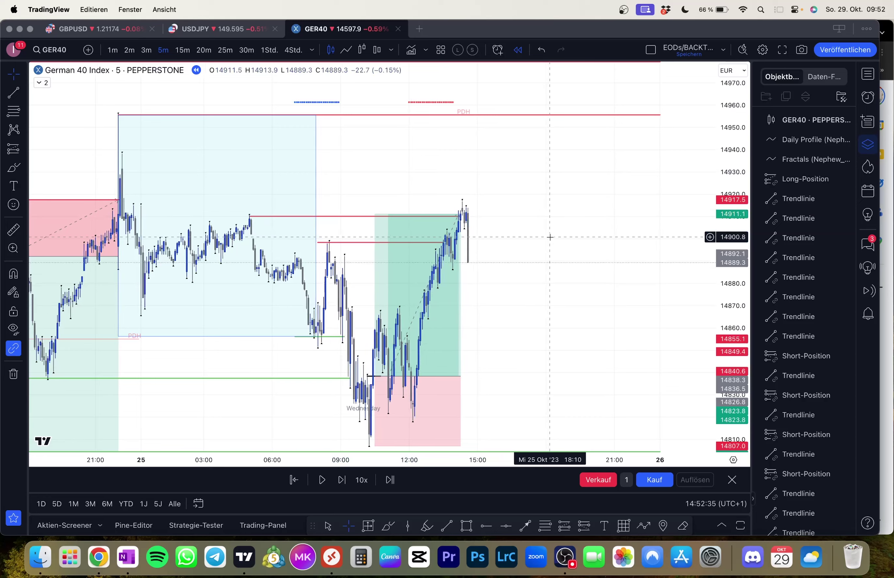
scroll(509, 249, up, 2)
drag(509, 249, 587, 262)
key(shift+Right)
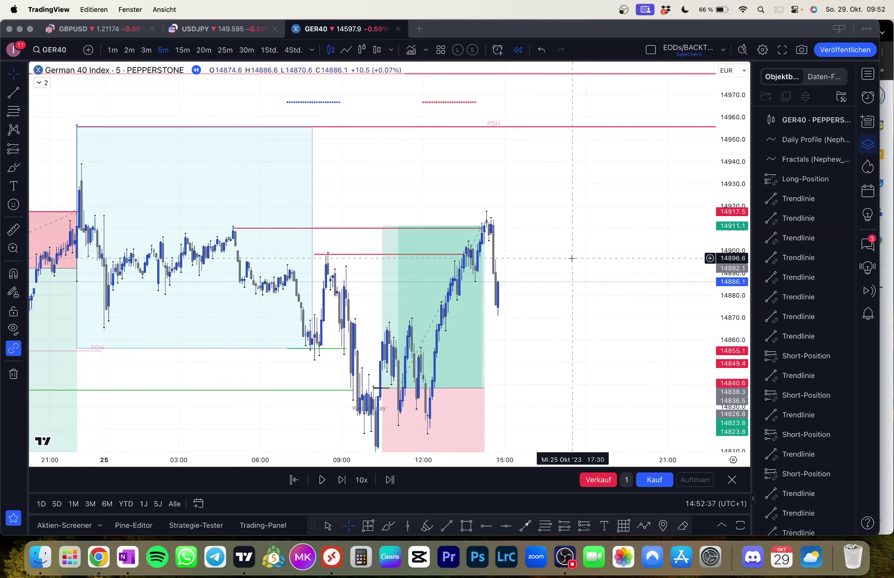
- Draw a short black horizontal trendline at 14905.1, starting at about 14:25 beside Wednesday's high
key(alt+t)
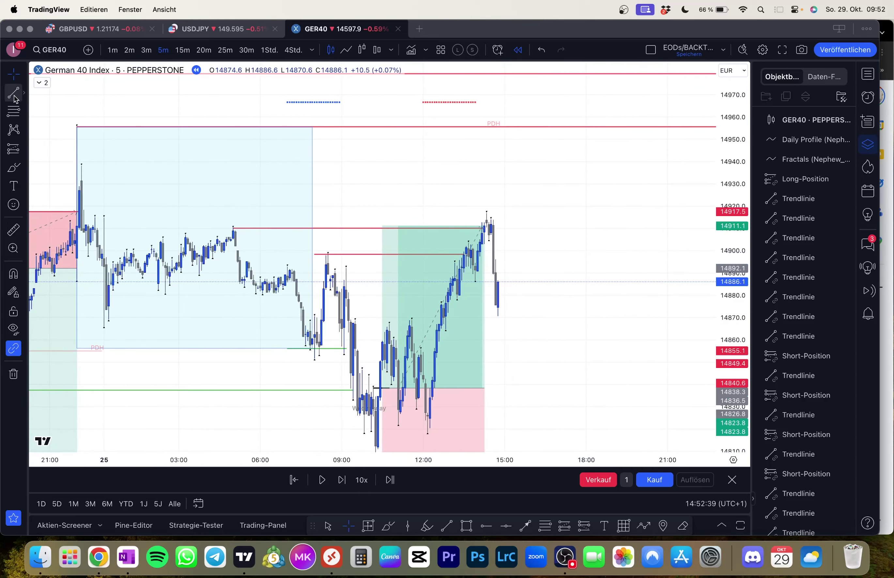
drag(510, 246, 492, 235)
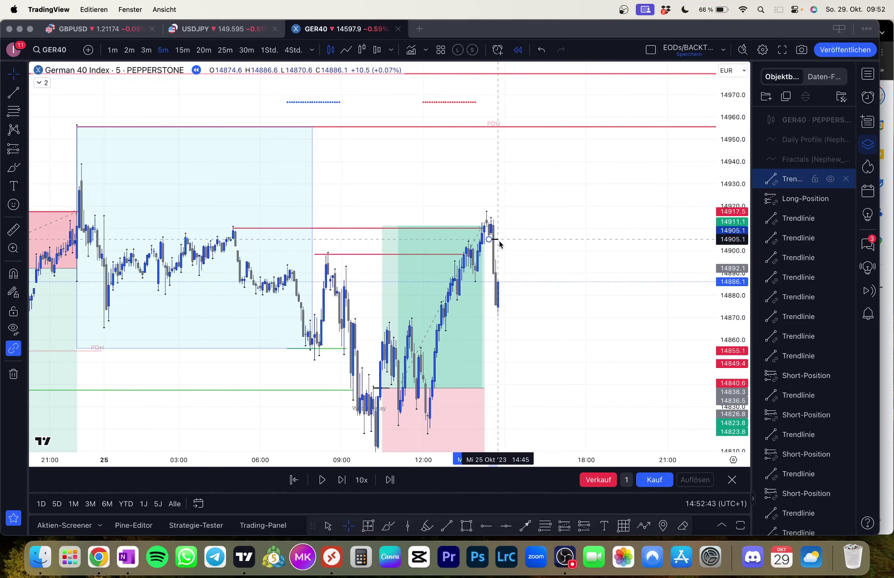
click(473, 263)
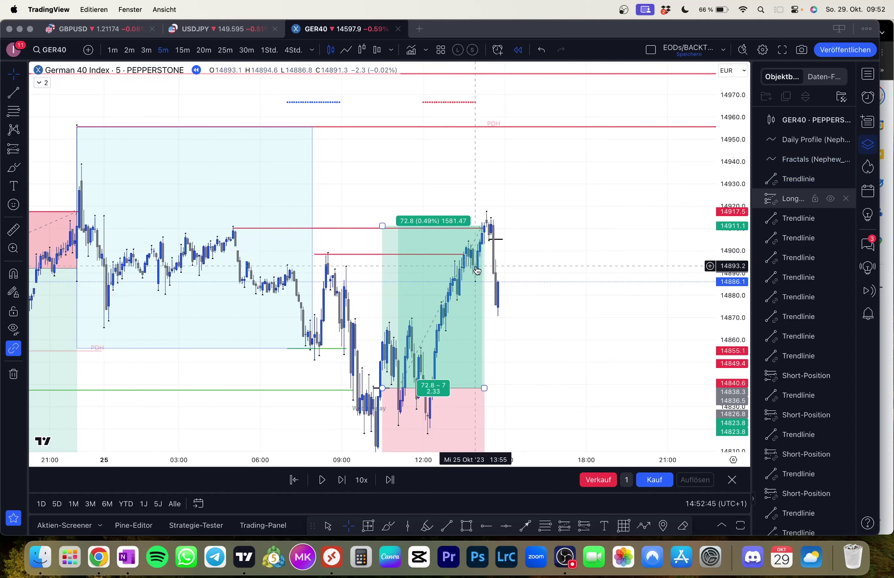
click(484, 229)
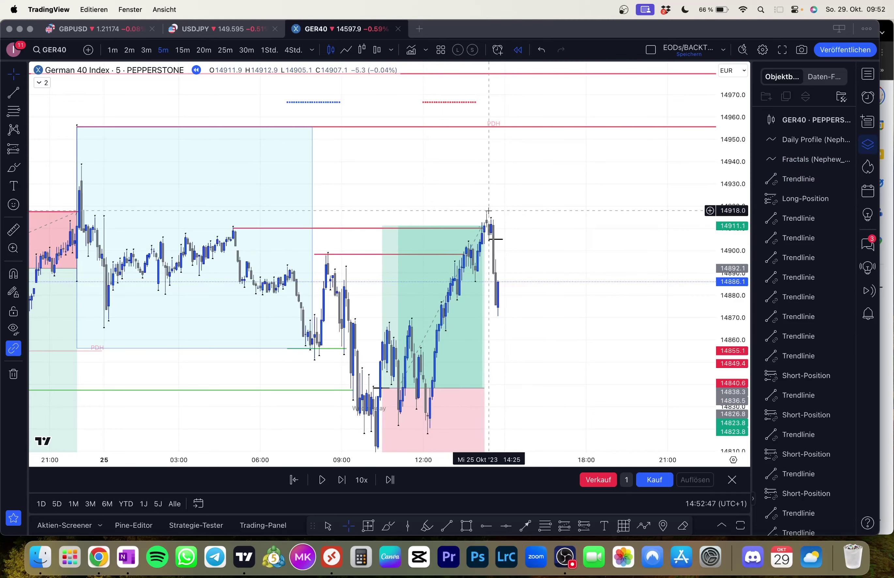
- Place a short position at 14:35 on Wednesday with entry 14889.9, stop 14917.1 and target 14806.5
click(24, 151)
click(72, 183)
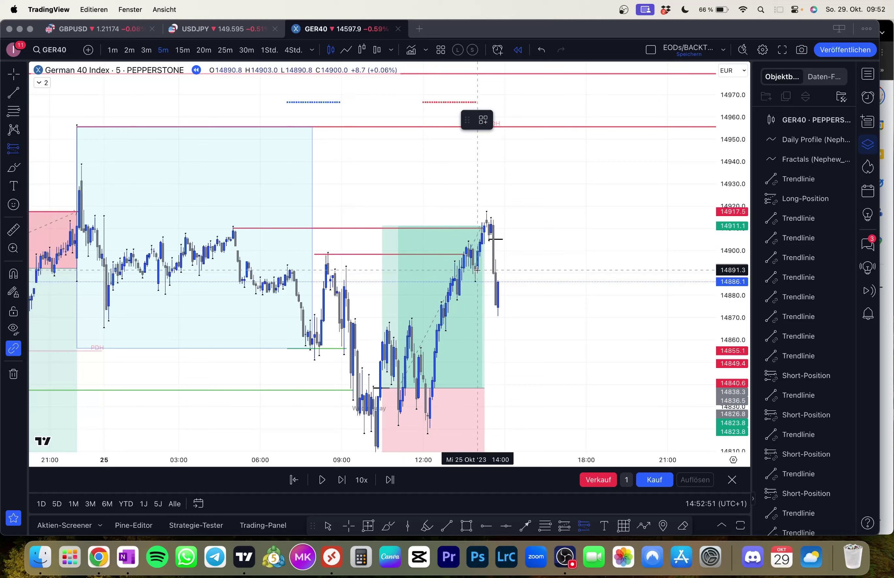
click(494, 273)
drag(494, 208, 496, 213)
drag(474, 203, 461, 127)
drag(485, 265, 482, 383)
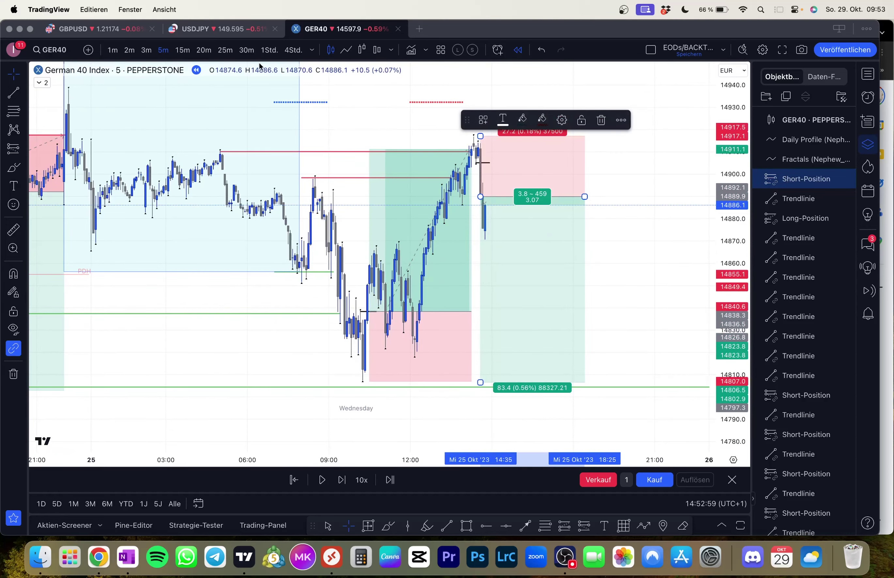
- On the one-hour chart, draw a green trendline at 14818.5 from Wednesday's 12:00 low to Thursday 00:00
click(268, 50)
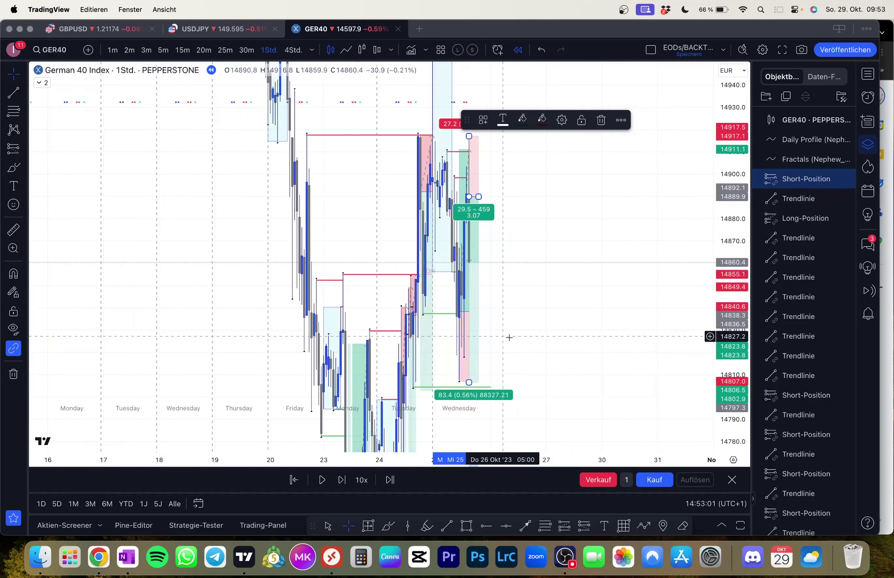
key(alt+t)
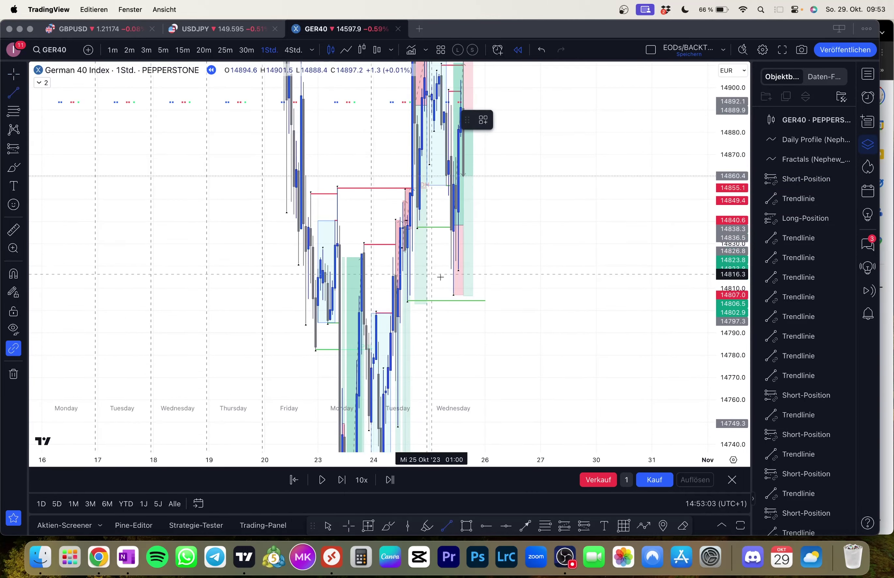
mouse_move(458, 280)
mouse_down()
mouse_move(507, 276)
mouse_move(485, 270)
mouse_up()
click(503, 120)
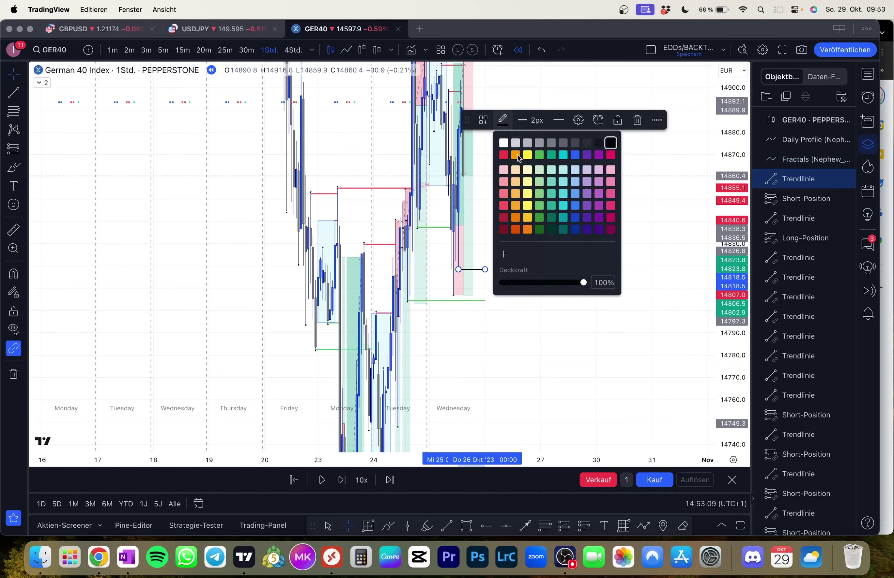
click(539, 206)
click(605, 266)
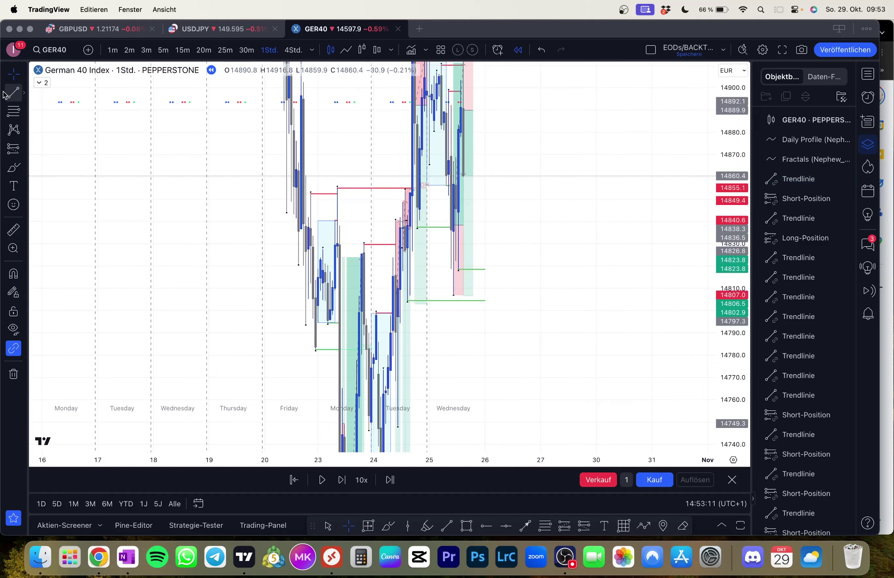
- Draw another green trendline at 14807.5 from Wednesday's 10:00 low to the end of the day
click(13, 93)
click(454, 294)
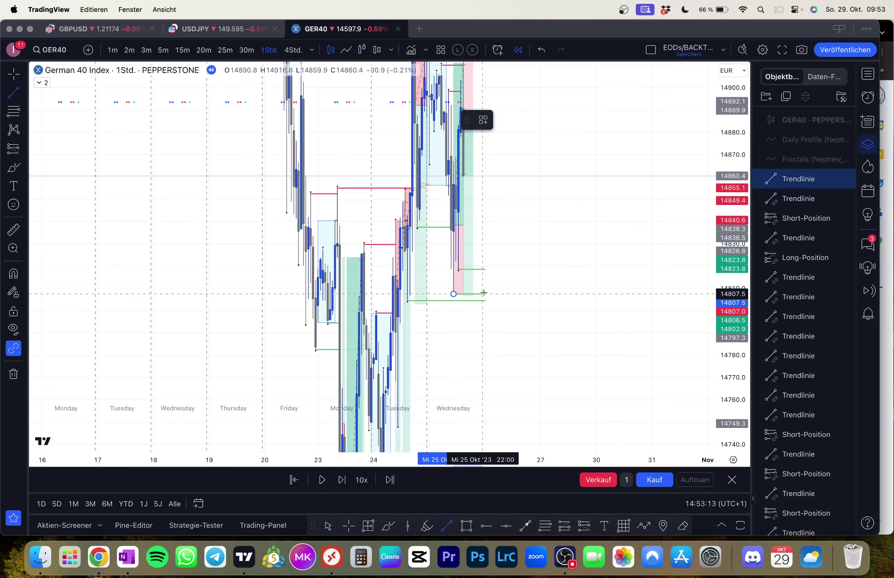
click(484, 294)
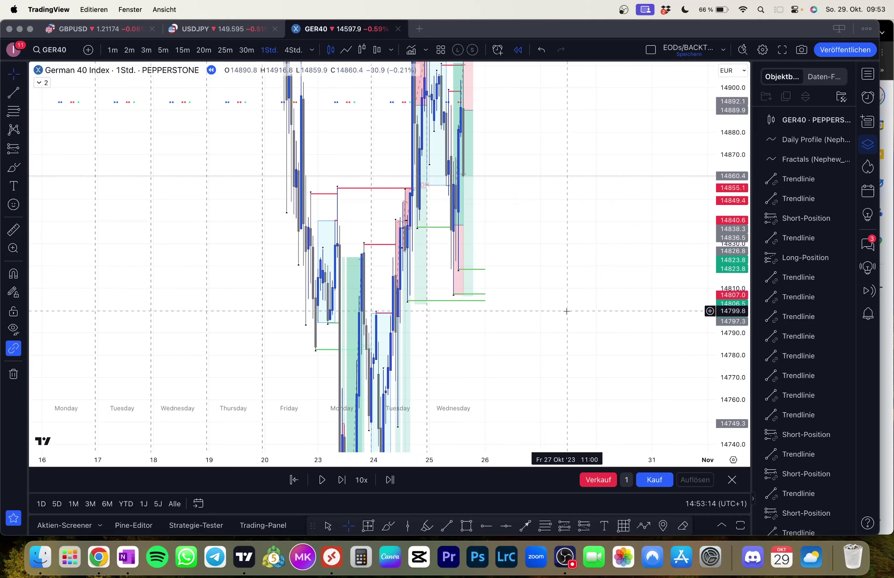
- Return to the five-minute chart and set the short position's target to 14804.9, just above the 14804.5 trendline
click(161, 51)
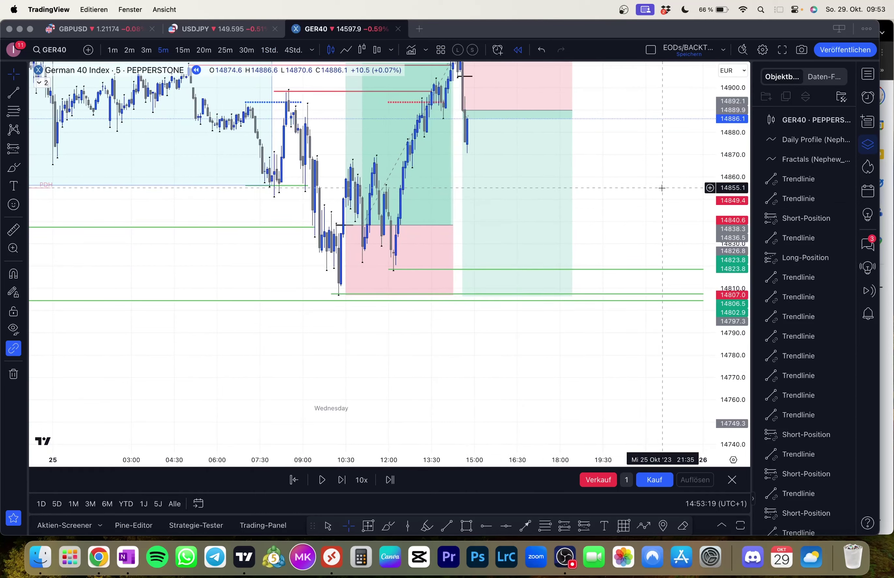
drag(663, 188, 652, 205)
drag(731, 194, 729, 274)
mouse_move(668, 234)
mouse_down()
mouse_move(665, 243)
mouse_move(664, 224)
mouse_up()
scroll(665, 238, down, 2)
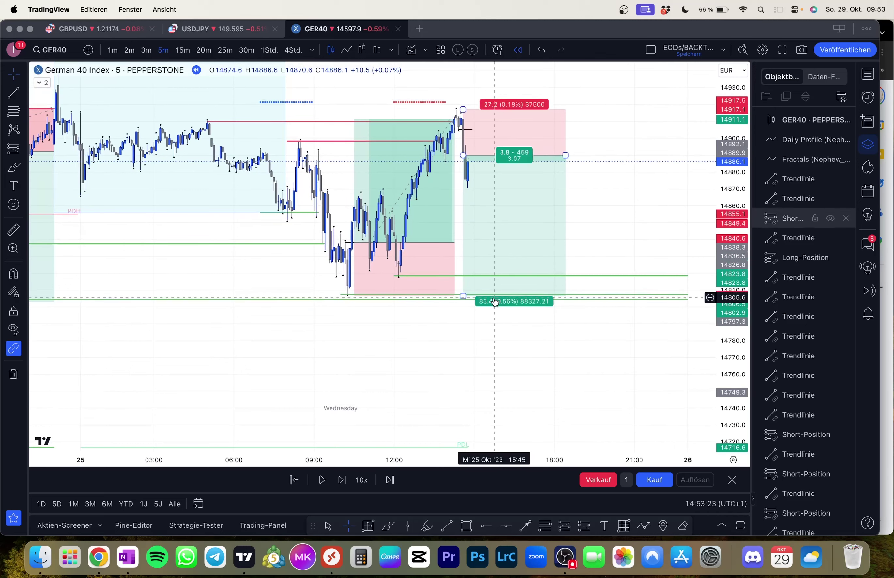
mouse_move(469, 296)
mouse_down()
mouse_move(471, 270)
mouse_move(470, 293)
mouse_up()
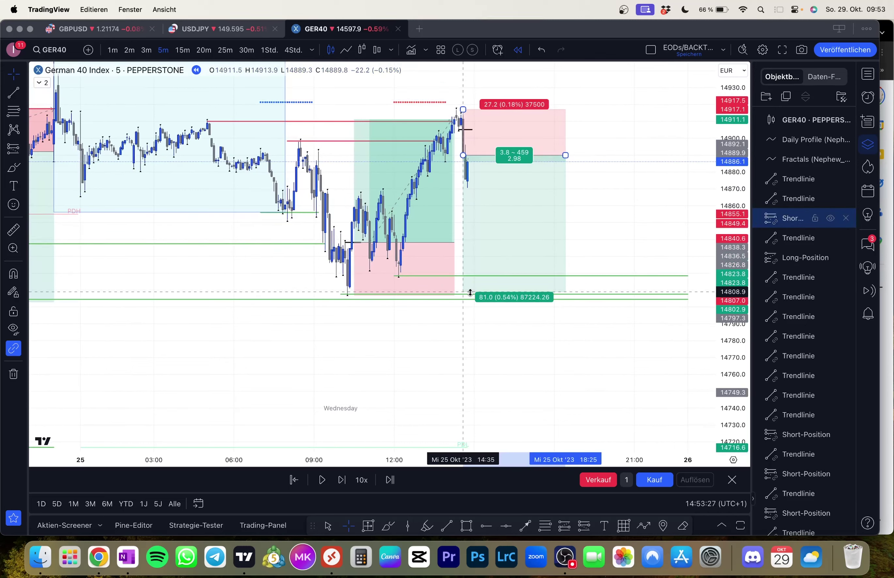
drag(470, 293, 474, 299)
click(626, 296)
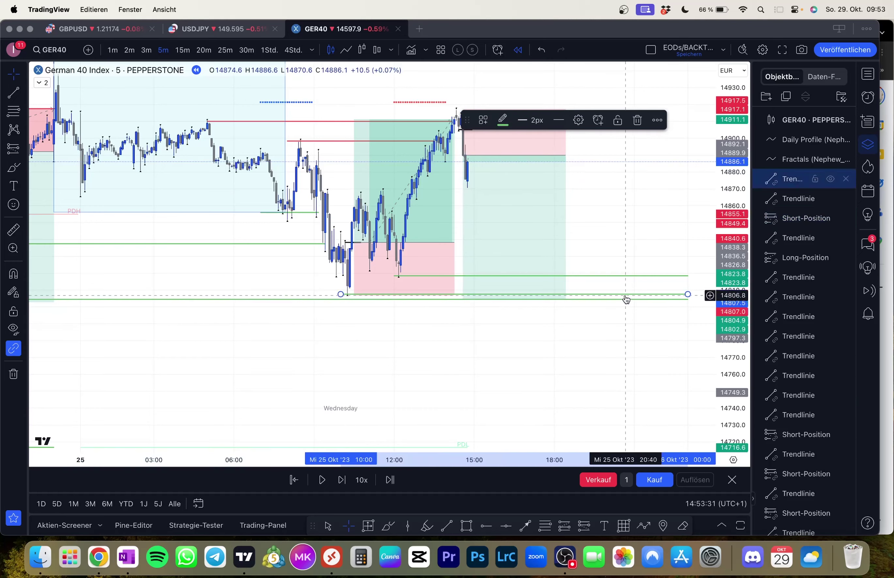
click(626, 299)
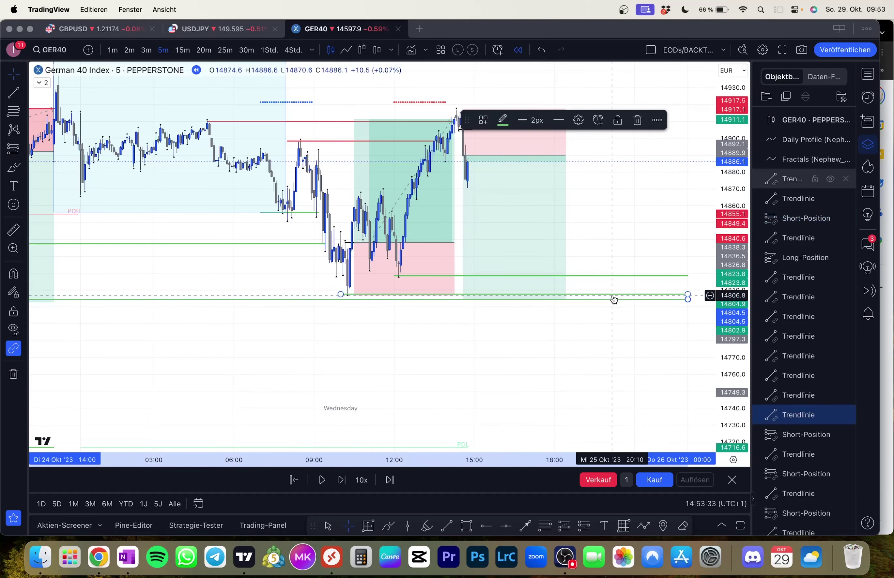
scroll(711, 340, down, 1)
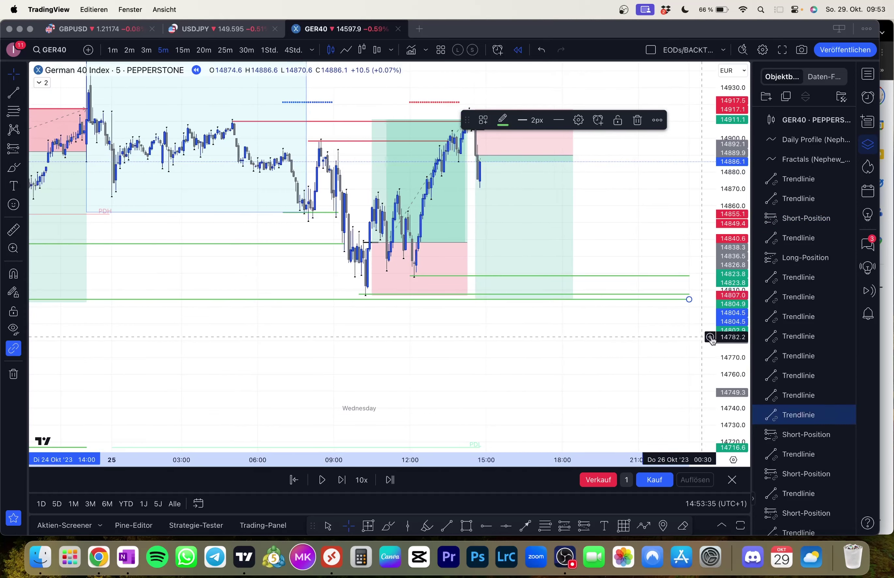
drag(728, 340, 728, 330)
drag(653, 354, 644, 366)
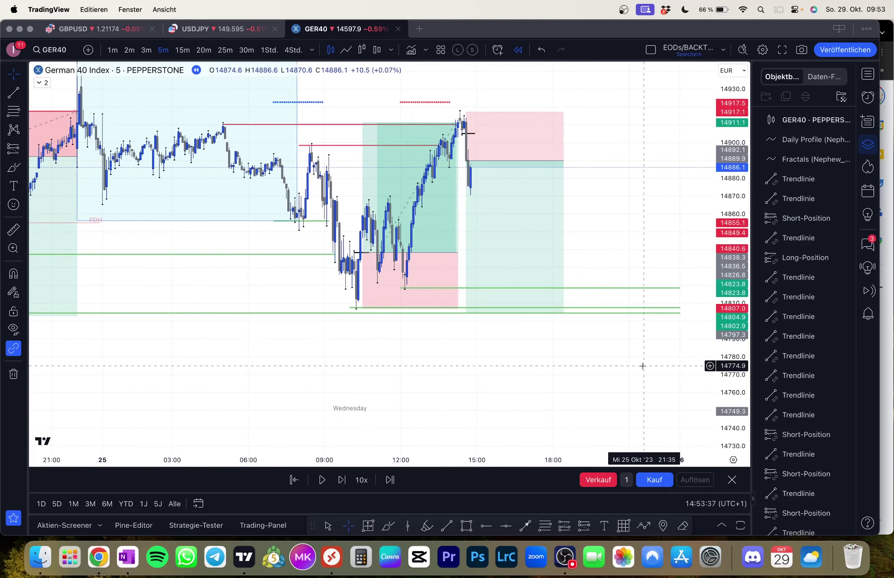
- Advance the replay candle by candle to about 15:00 on Wednesday to follow the open short trade
key(shift+Right)
key(shift+Right)
key(shift+Right)
click(517, 182)
click(605, 193)
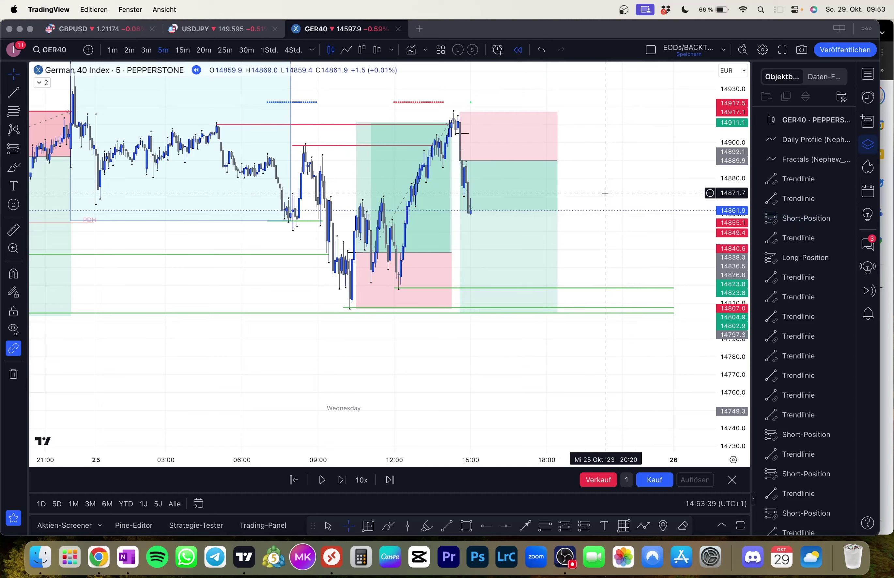
- Advance the replay through the short position's 14804.9 target to about 15:55 on Wednesday
key(shift+Right)
key(shift+Right)
key(shift+Right)
key(shift+Right)
key(shift+Right)
key(shift+Right)
key(shift+Right)
key(shift+Right)
key(shift+Right)
key(shift+Right)
key(shift+Right)
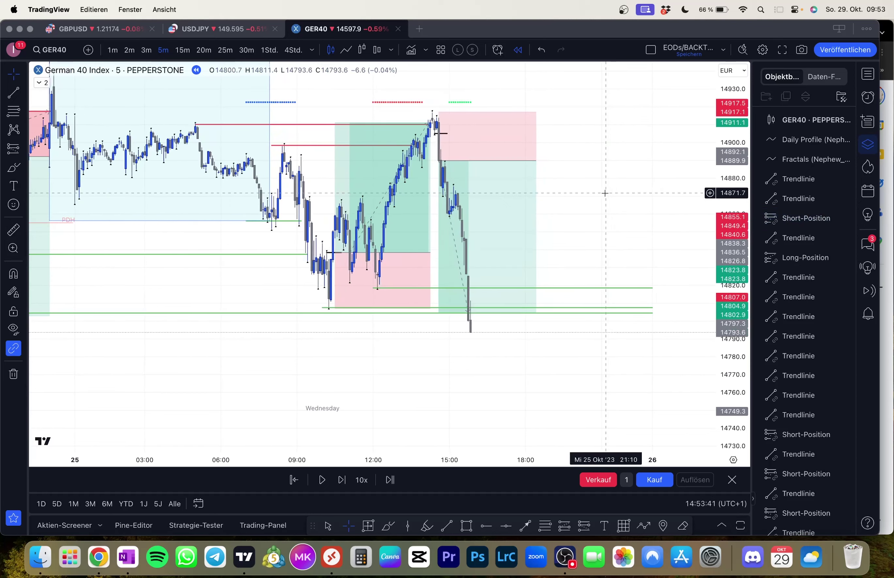
- Shorten the short position so that it ends at about 16:10 on Wednesday
scroll(597, 194, down, 1)
drag(604, 220, 605, 278)
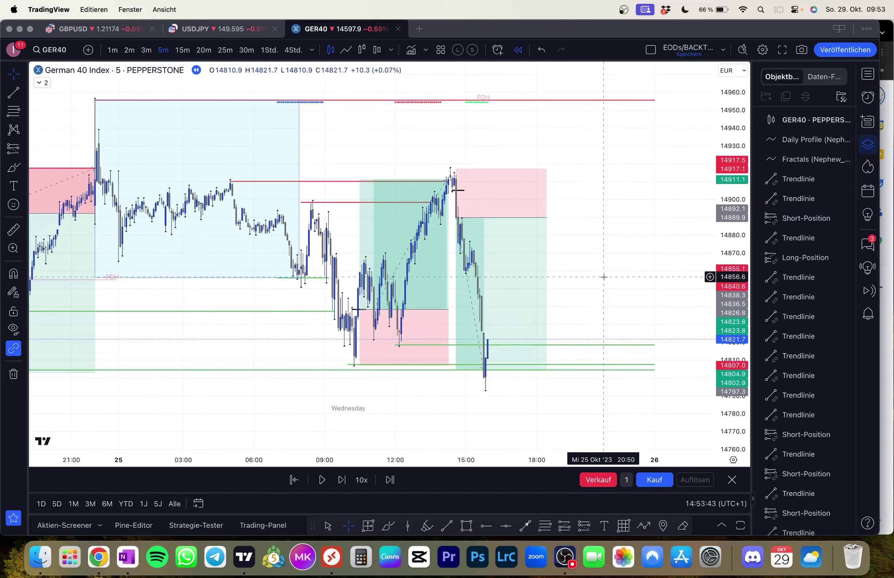
click(541, 229)
drag(546, 218, 494, 218)
- Review Wednesday's completed long trade, from its entry at the day's low to its target at the earlier highs
click(382, 341)
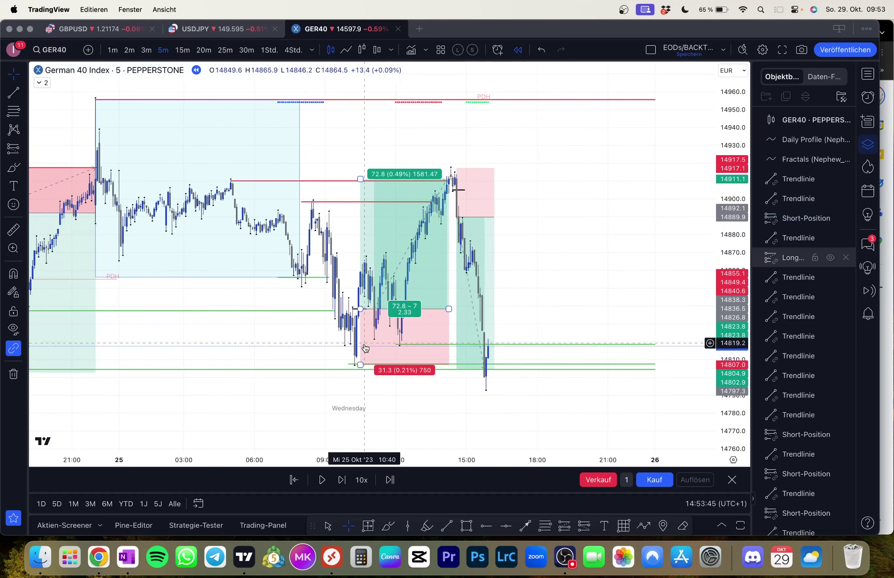
click(289, 273)
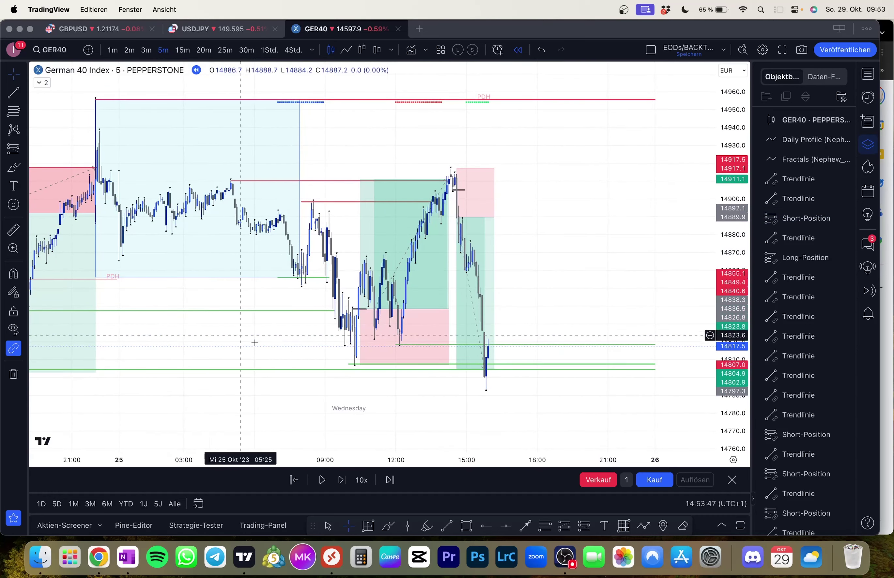
click(448, 182)
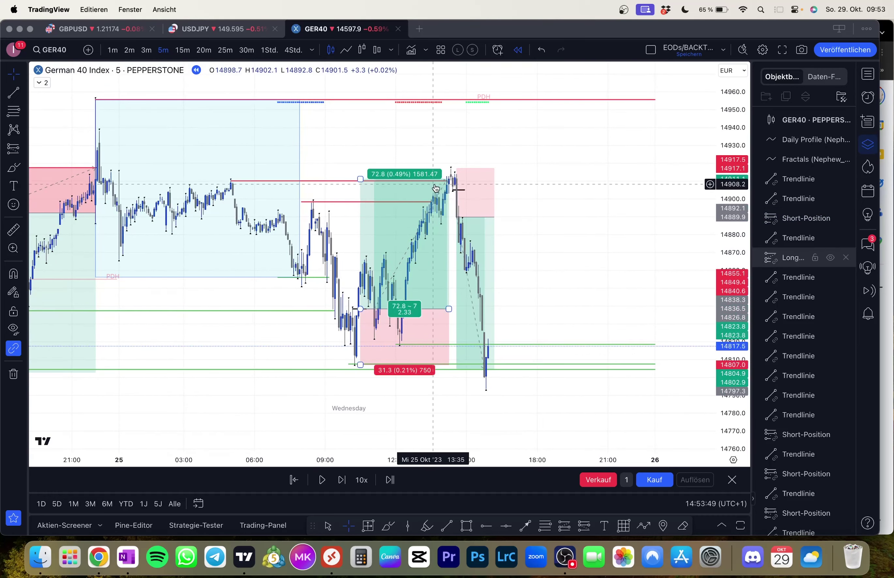
click(447, 183)
click(470, 173)
click(435, 182)
click(429, 173)
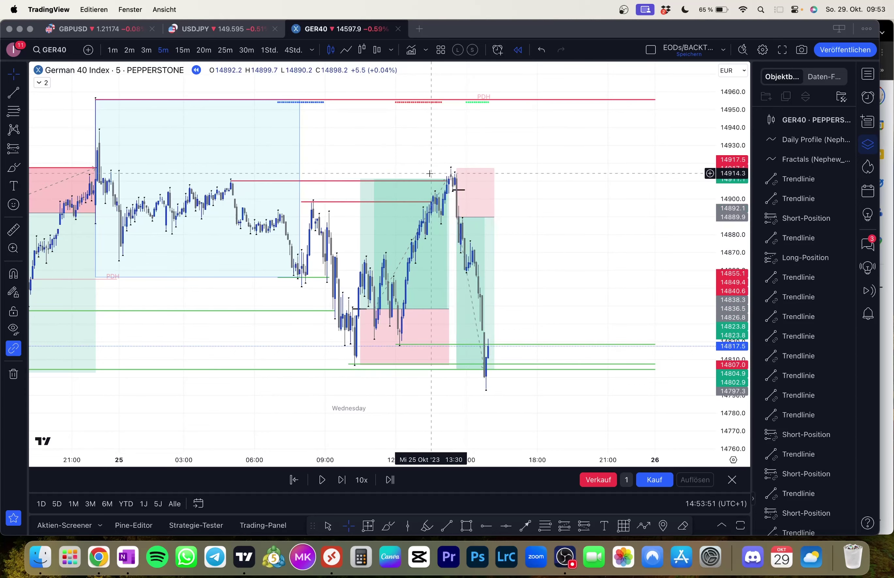
- Shorten the short position so that it ends at 15:55 on Wednesday
drag(530, 329, 564, 273)
click(493, 186)
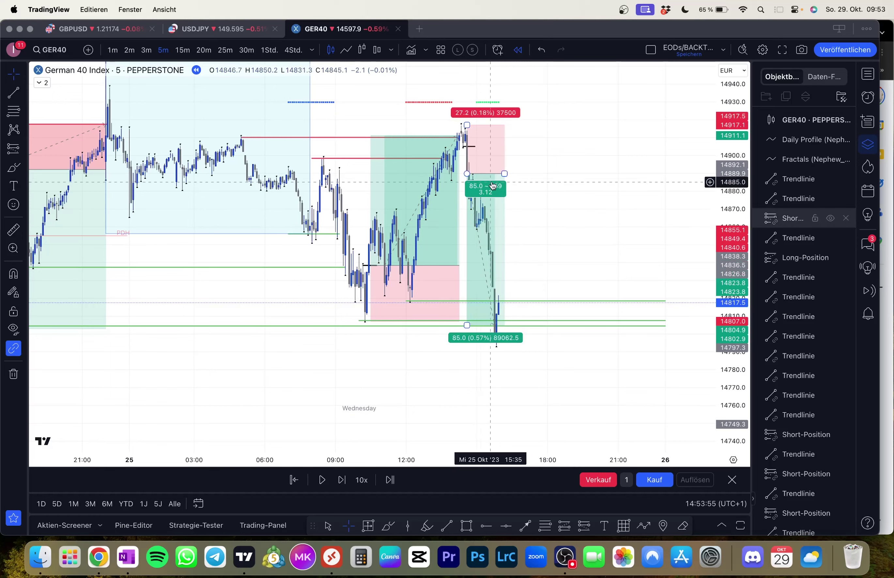
drag(502, 174, 498, 175)
drag(534, 205, 535, 201)
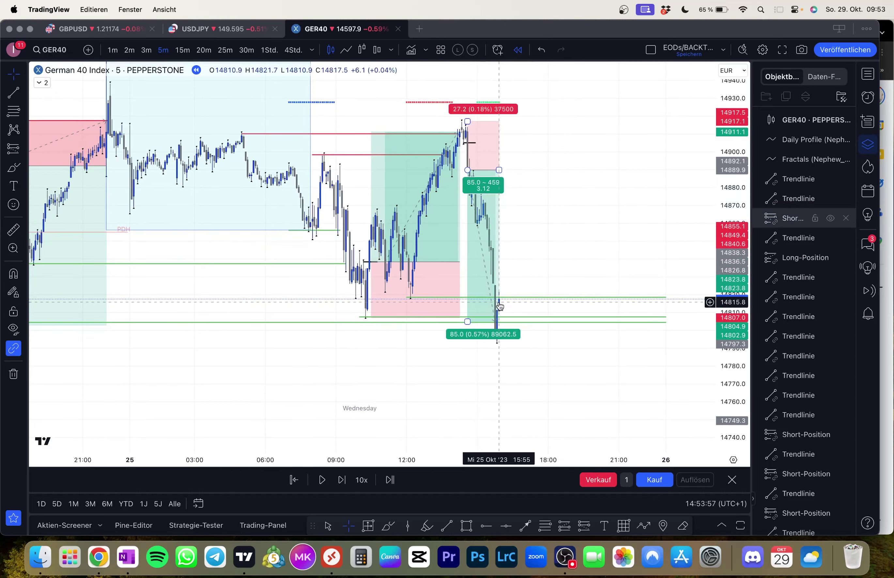
- Shorten the green 14818.5 trendline back toward the candle that broke it on Wednesday afternoon
drag(665, 297, 517, 299)
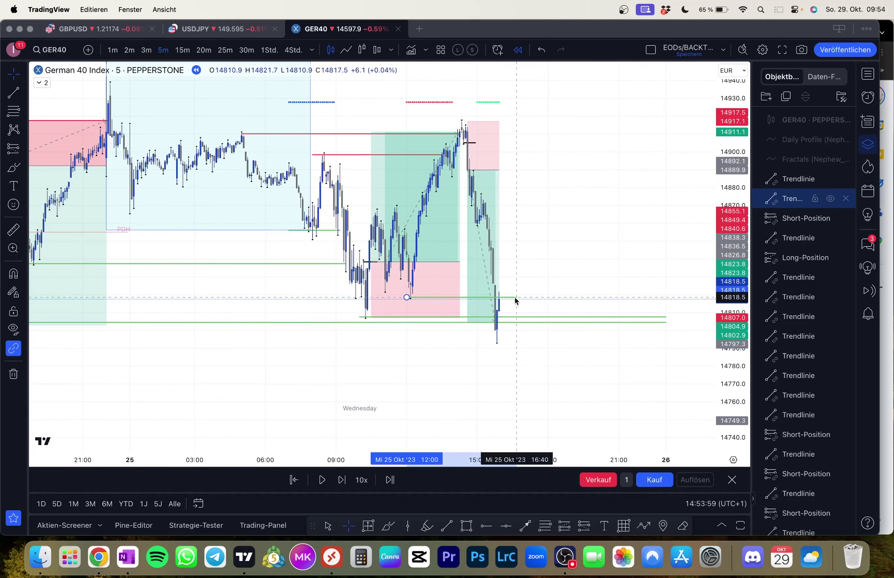
- Shorten the two long green trend lines near 14807 and 14804 so they end at the 15:45 candle on 25 October
click(666, 318)
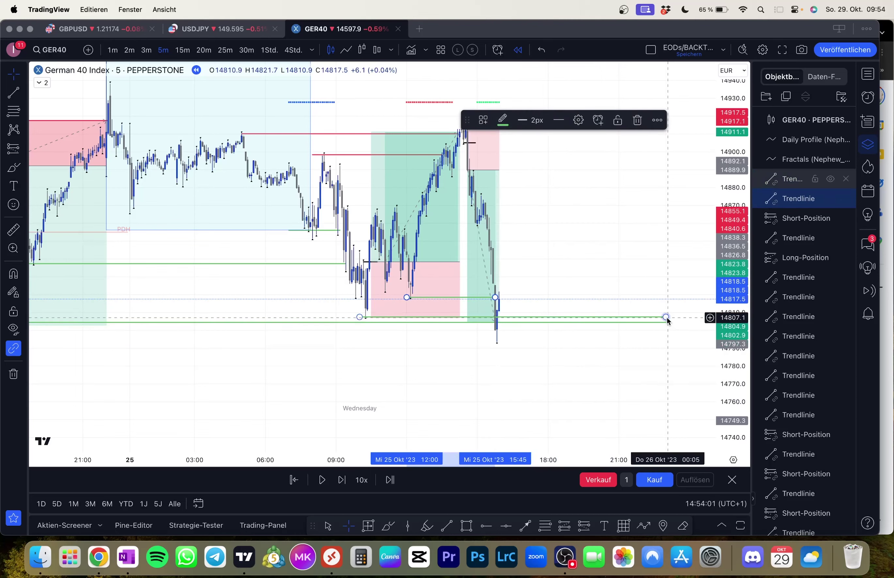
drag(667, 317, 504, 318)
click(667, 323)
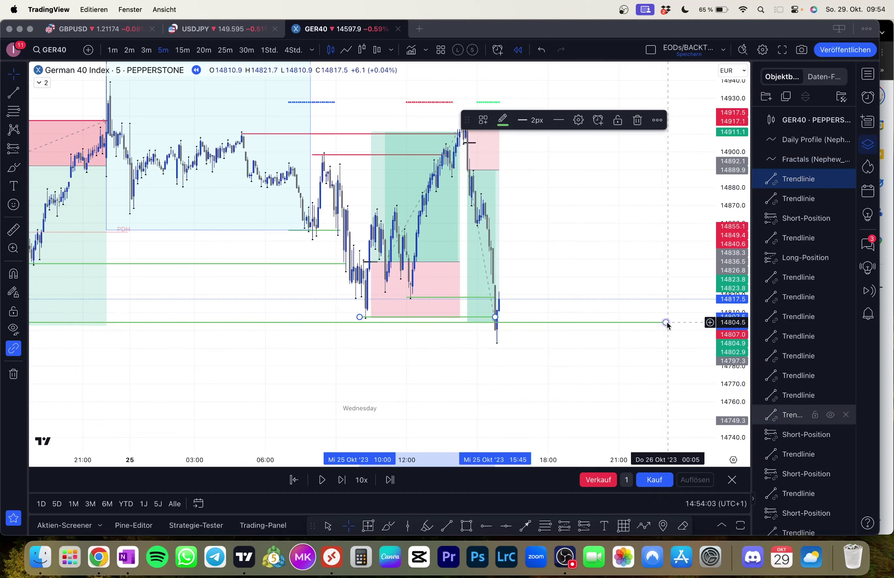
drag(666, 322, 495, 326)
drag(541, 338, 553, 341)
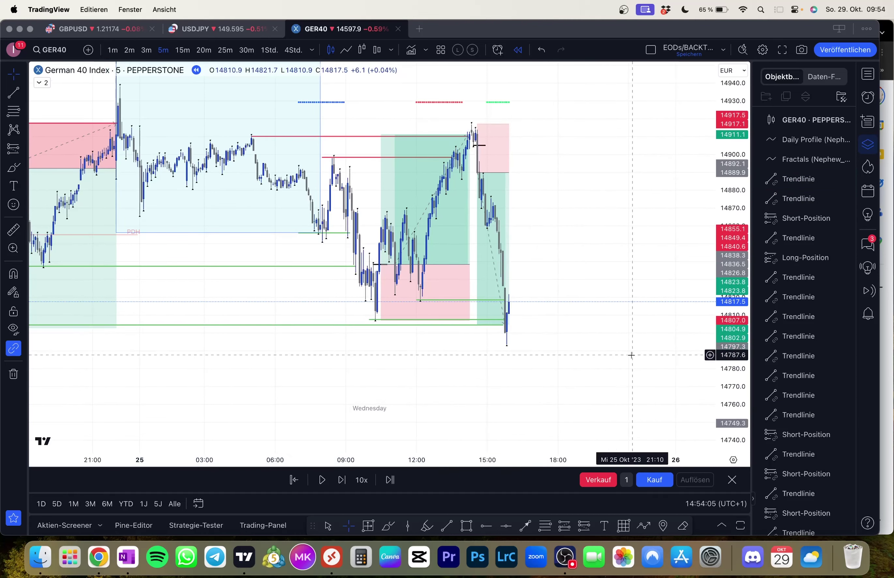
- Advance the 5-minute replay candle by candle to about 16:40 on 25 October
key(shift+Right)
key(shift+Right)
key(shift+Right)
key(shift+Right)
key(shift+Right)
key(shift+Right)
key(shift+Right)
key(shift+Right)
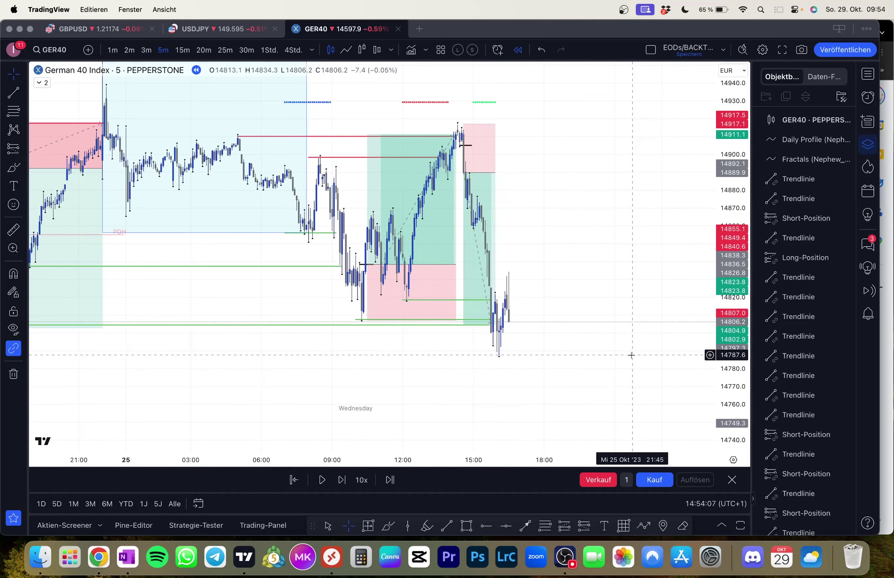
- Draw a short horizontal trend line at 14821.7 from the swing high before 16:00 to the rising candles and colour it black
key(alt+t)
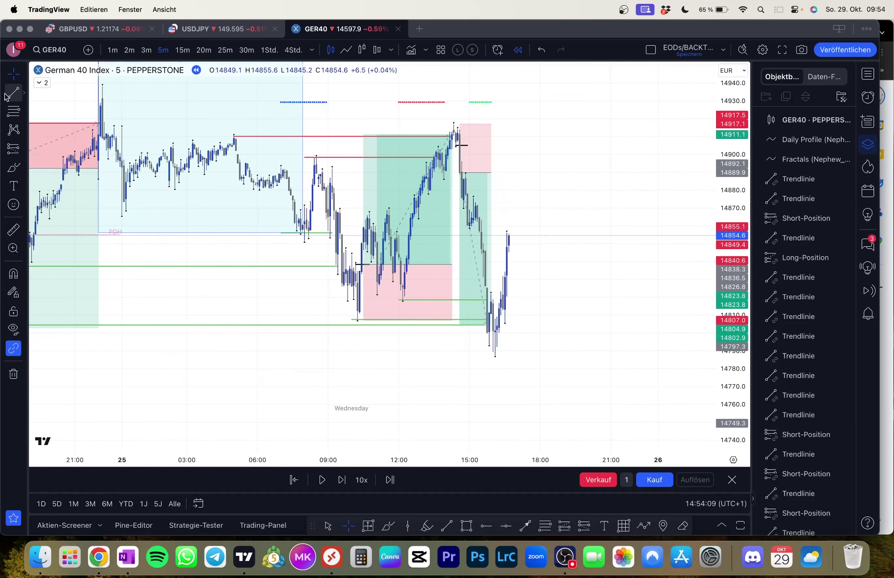
super+click(490, 284)
shift+click(509, 296)
click(545, 327)
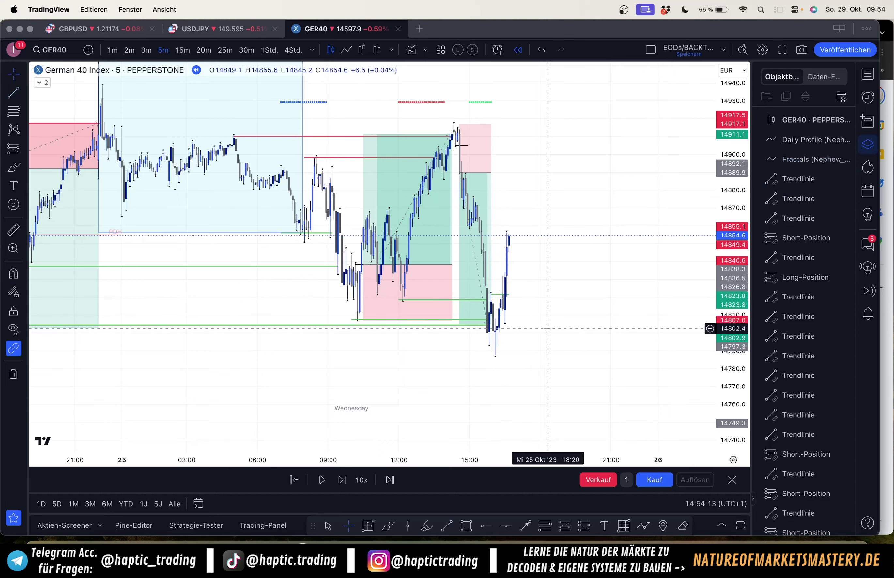
click(508, 295)
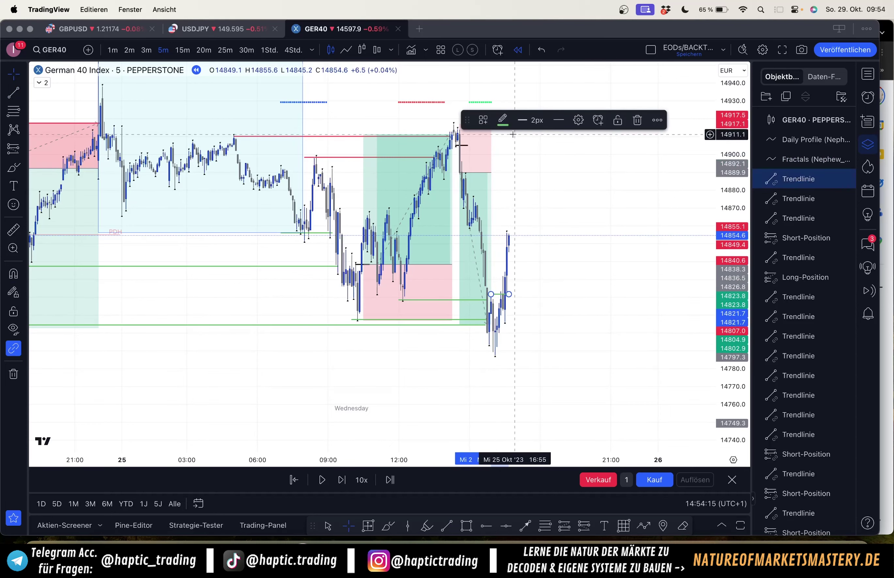
click(502, 120)
click(600, 144)
click(597, 158)
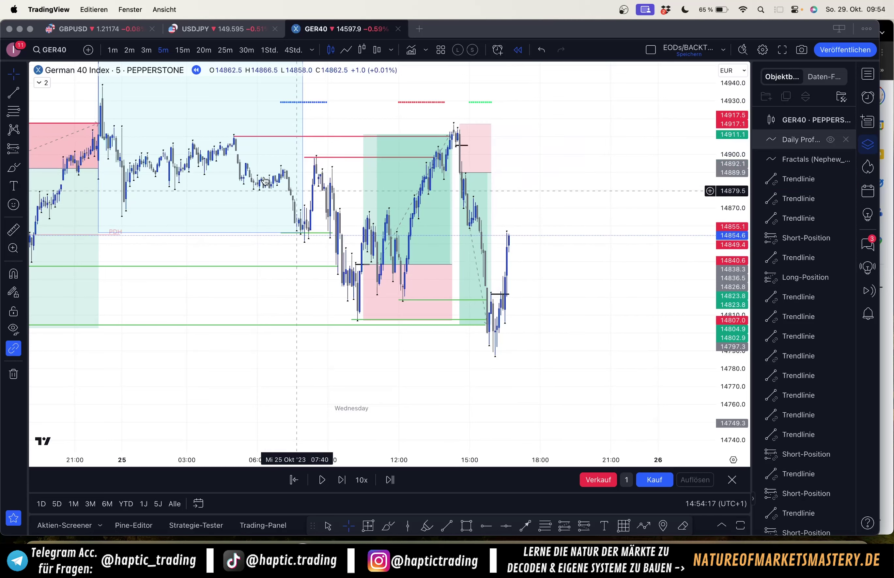
- Place a long position at the 16:30 candle with entry 14831.4, stop 14786.5 and target 14917.2
click(27, 147)
click(75, 164)
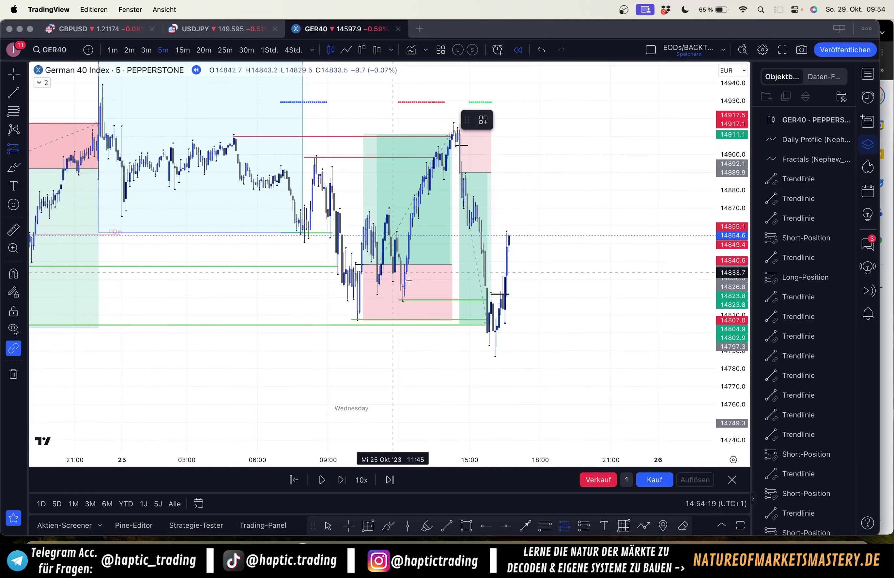
click(504, 276)
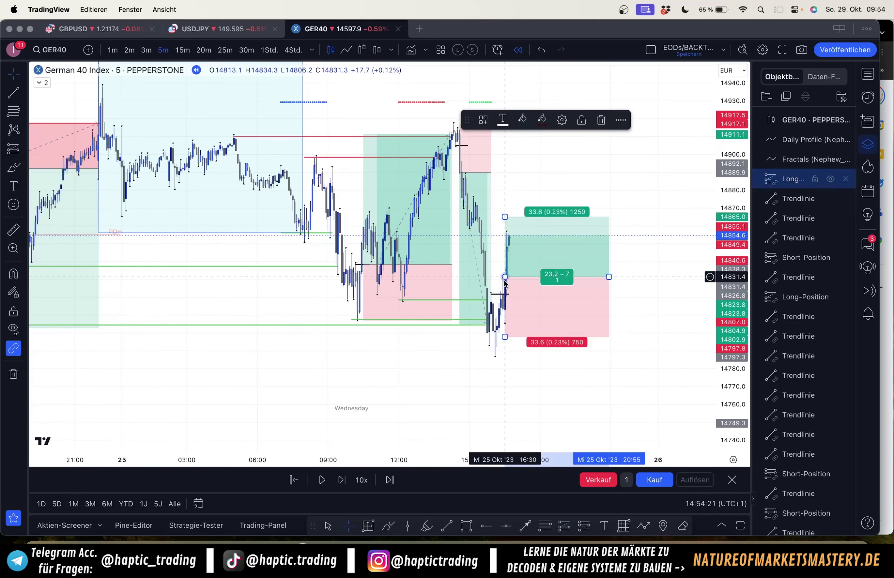
drag(505, 332, 480, 423)
drag(523, 284, 526, 191)
- On the 1-hour chart, draw a horizontal trend line at 14916.8 from the 25 October afternoon high to 26 October 00:00 and colour it red
click(280, 52)
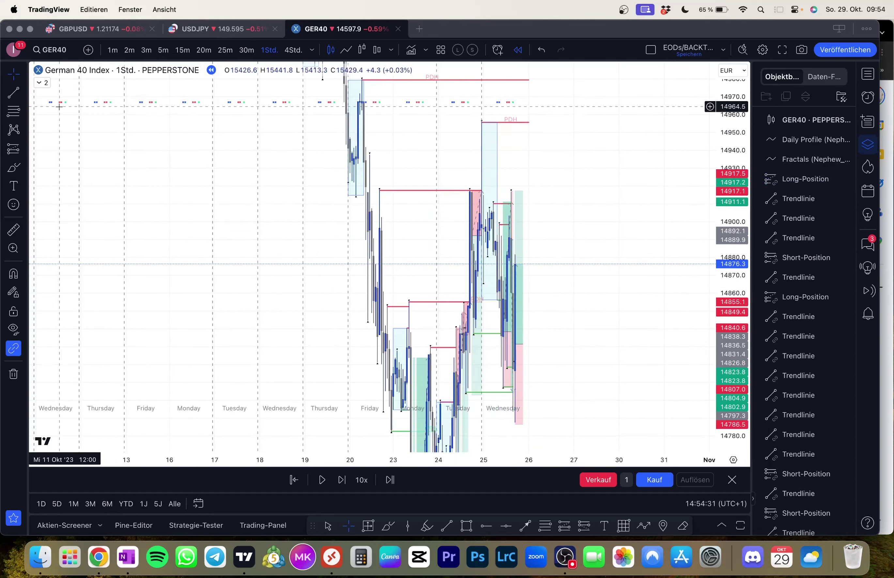
click(13, 92)
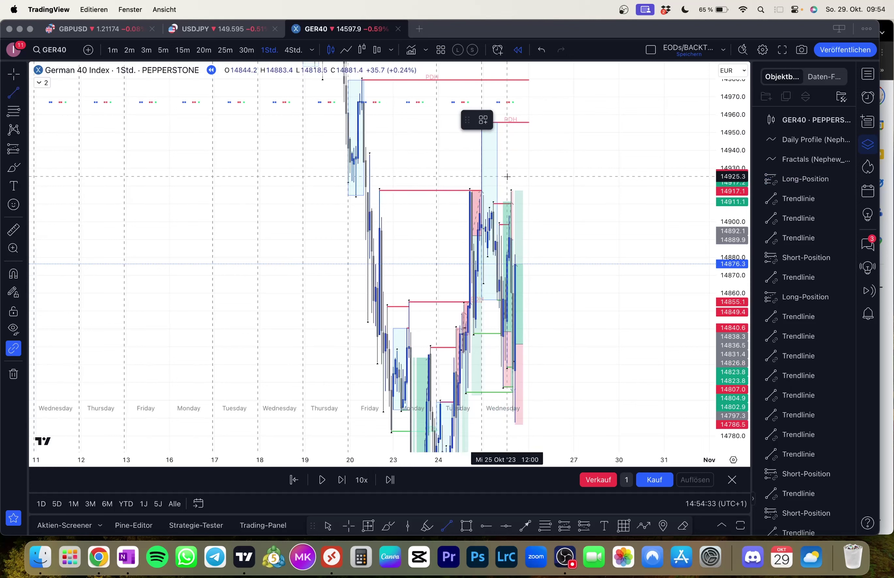
click(511, 192)
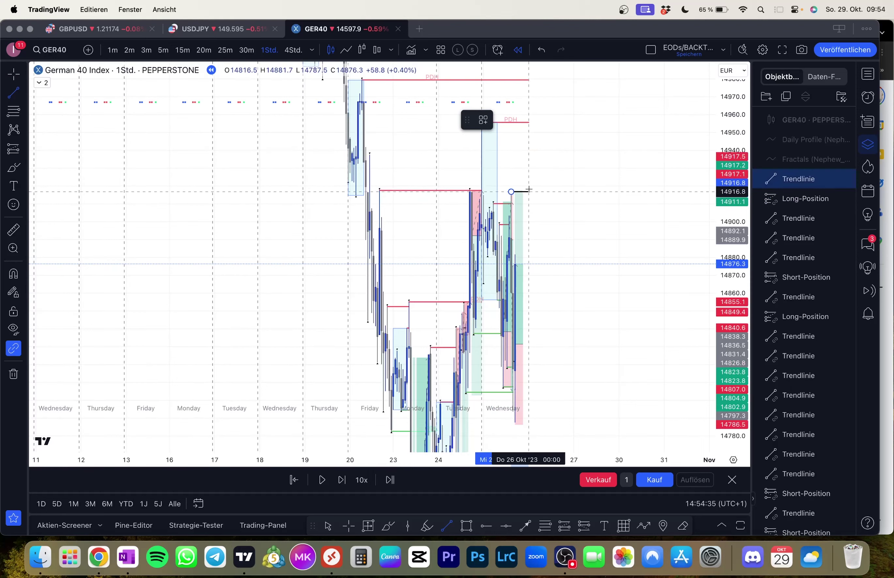
click(529, 190)
click(504, 121)
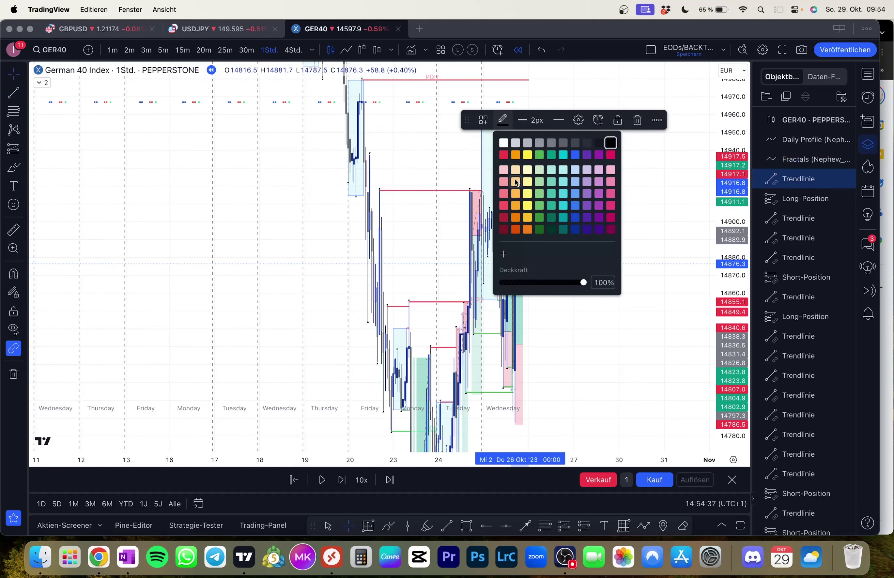
click(503, 205)
click(605, 223)
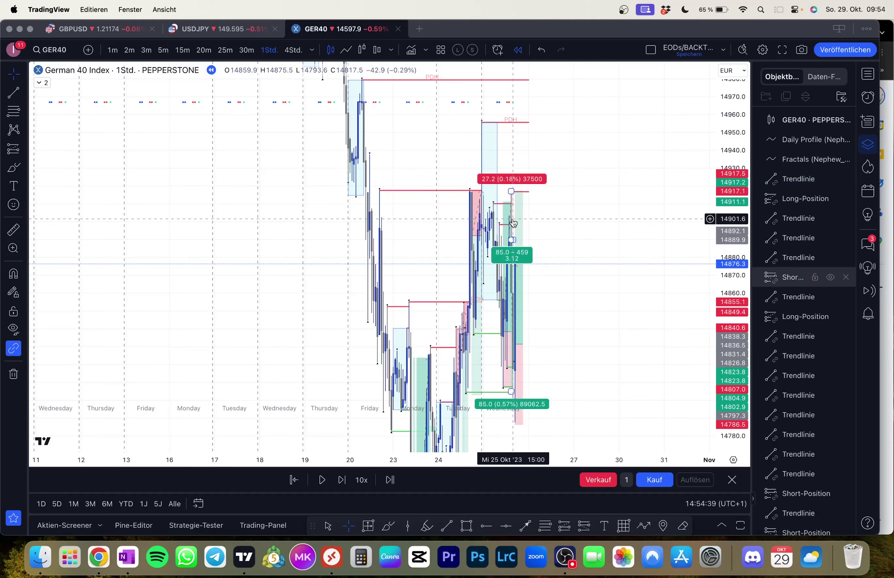
- Return to the 5-minute chart and advance the replay until price passes the new long position's target
click(163, 50)
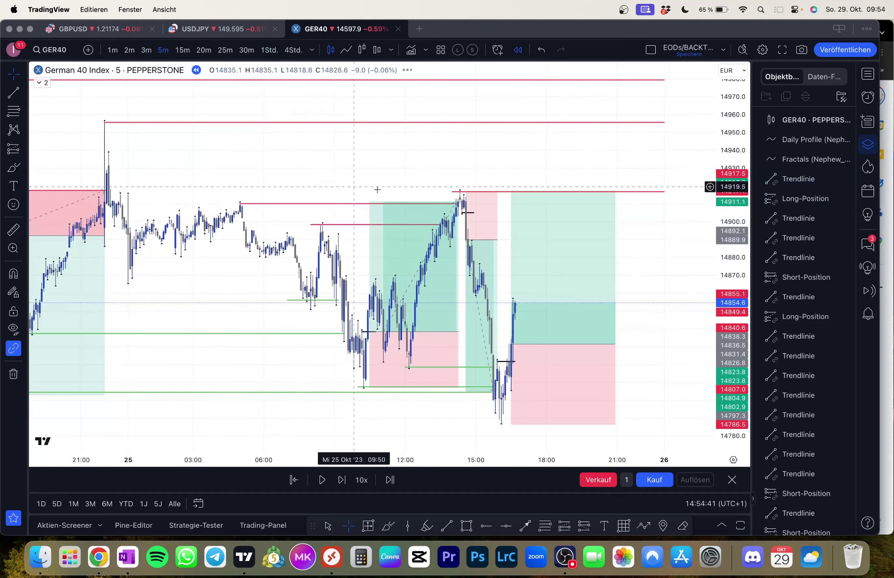
drag(722, 307, 649, 199)
drag(728, 221, 728, 237)
drag(660, 238, 639, 213)
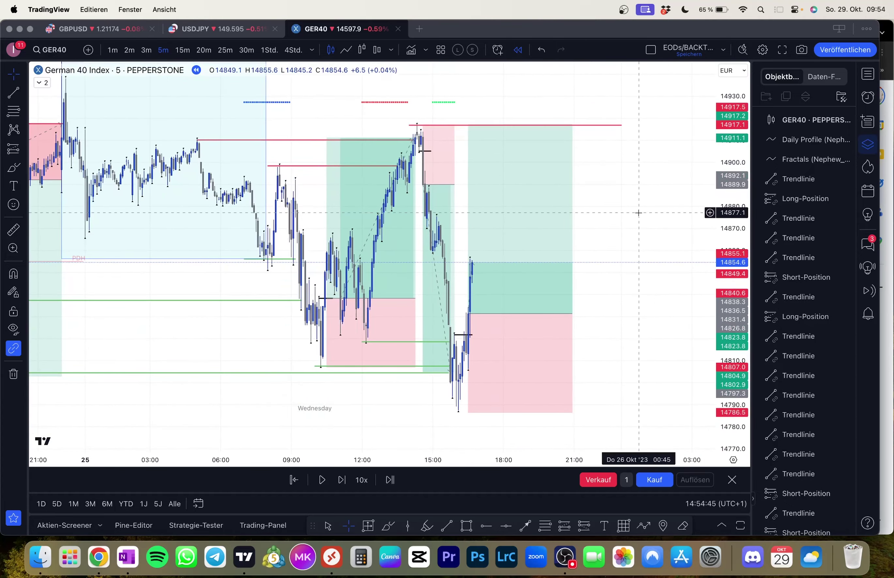
click(546, 230)
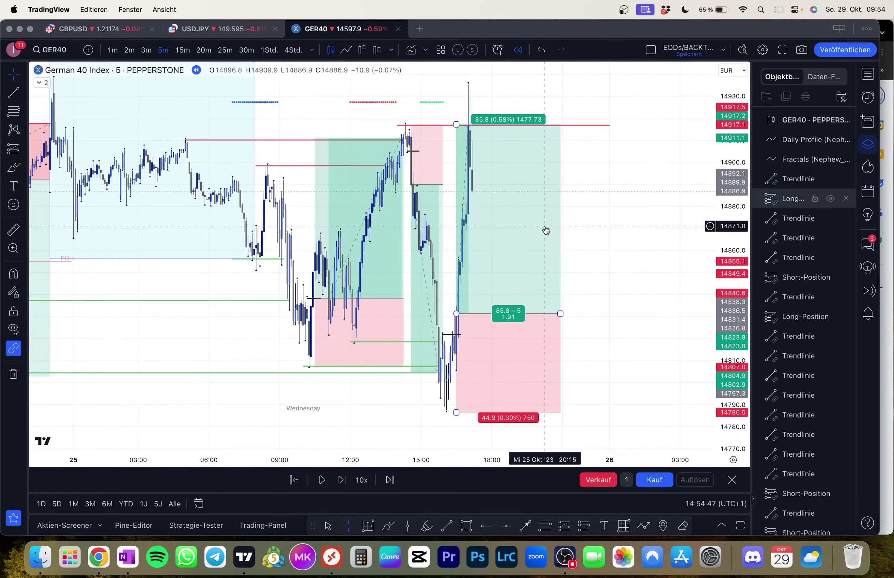
- Narrow the newest long position so it ends at 17:25, just after the candle that reaches its target
click(546, 230)
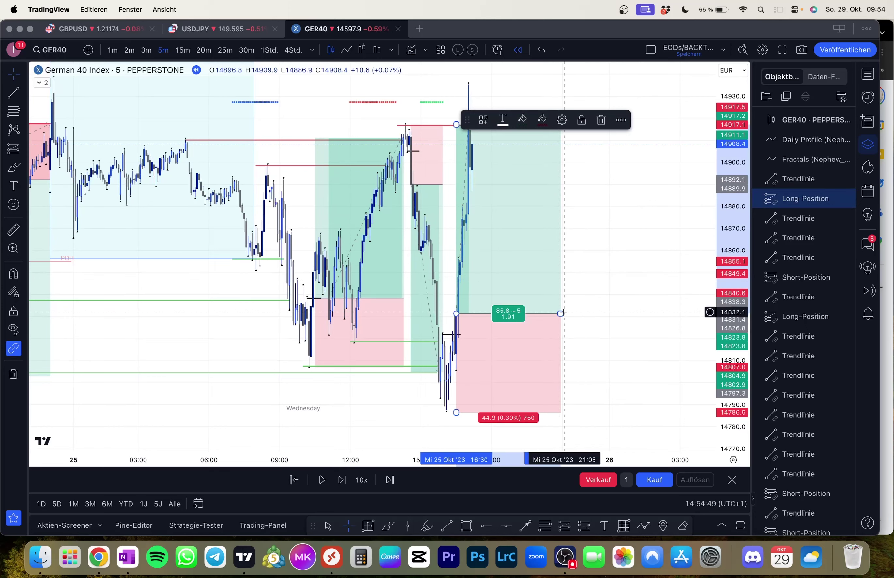
drag(560, 312, 479, 311)
drag(544, 288, 554, 296)
drag(731, 302, 731, 357)
drag(579, 309, 552, 282)
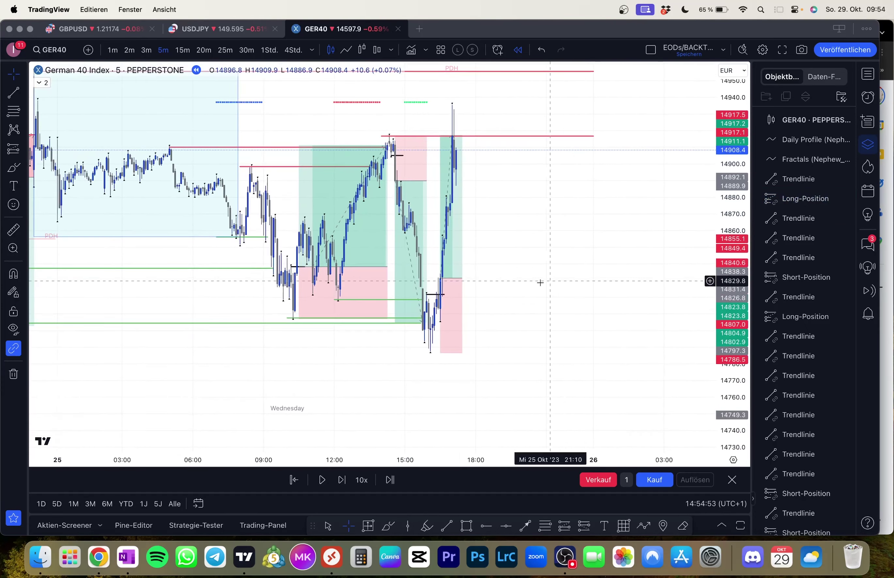
- Review the stop, target and risk-reward readings of the three positions on 25 October
click(372, 230)
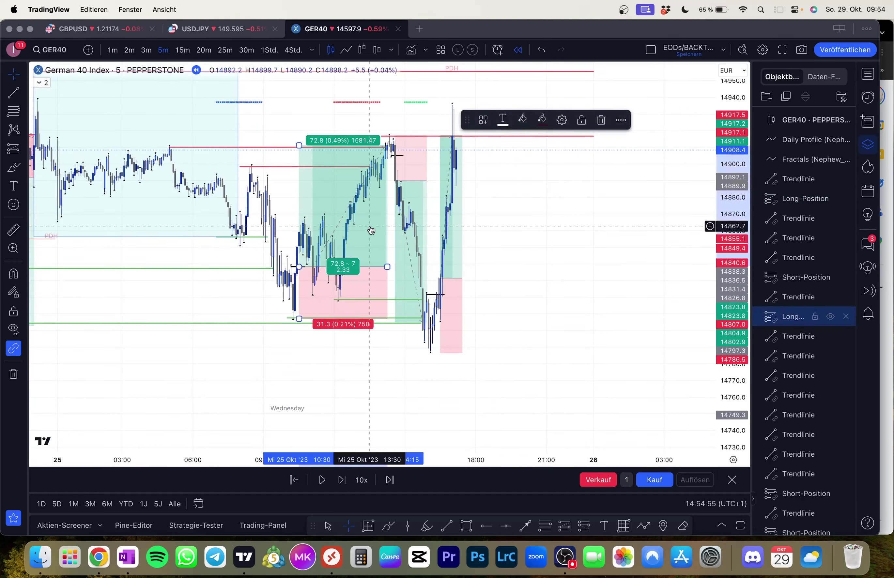
click(412, 217)
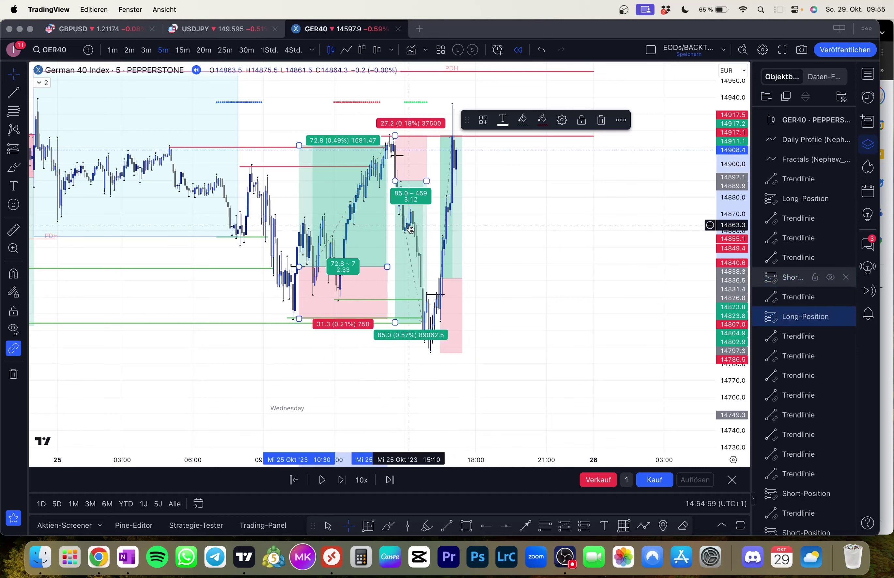
click(344, 228)
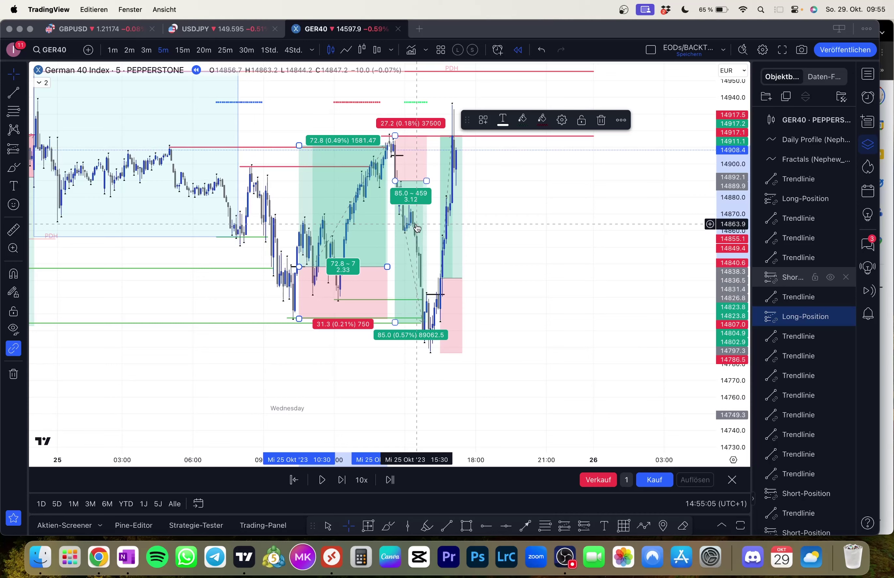
click(446, 226)
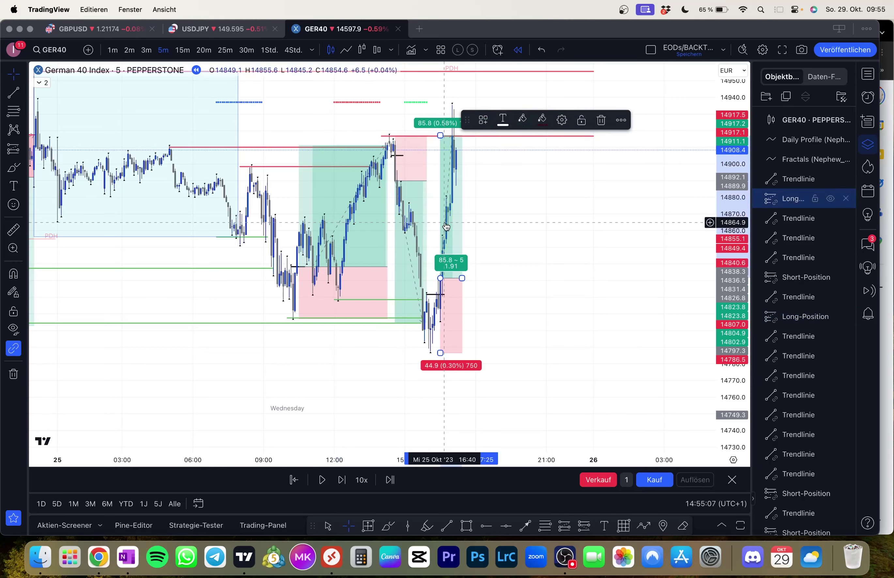
drag(538, 248, 542, 259)
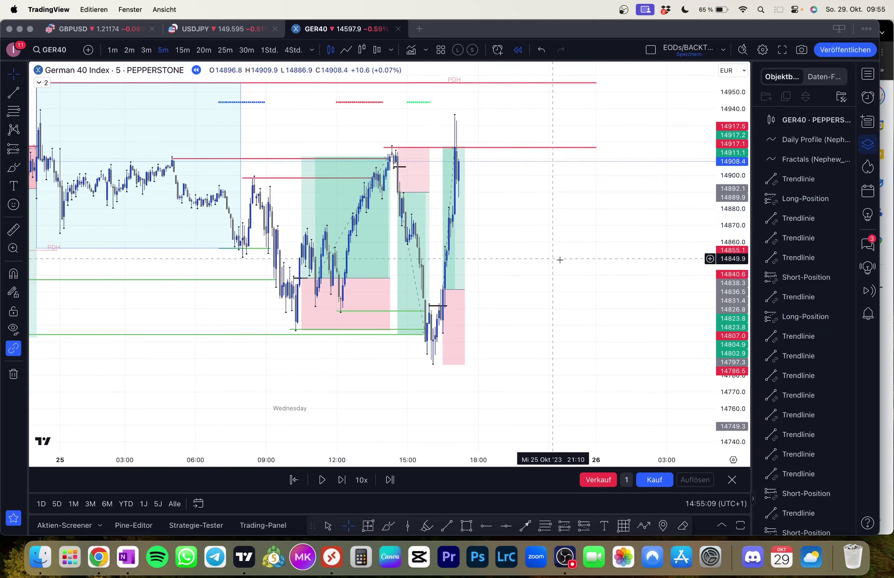
scroll(557, 263, left, 2)
click(471, 277)
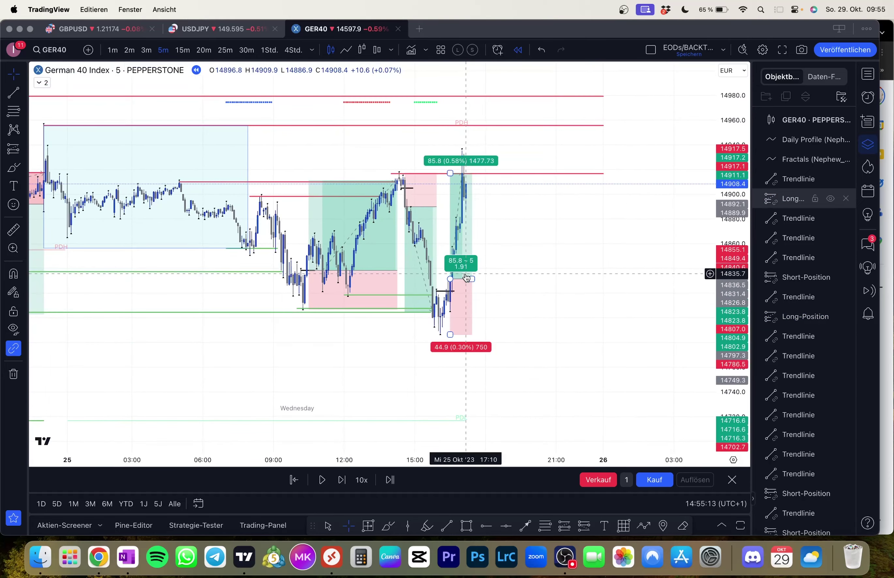
click(486, 273)
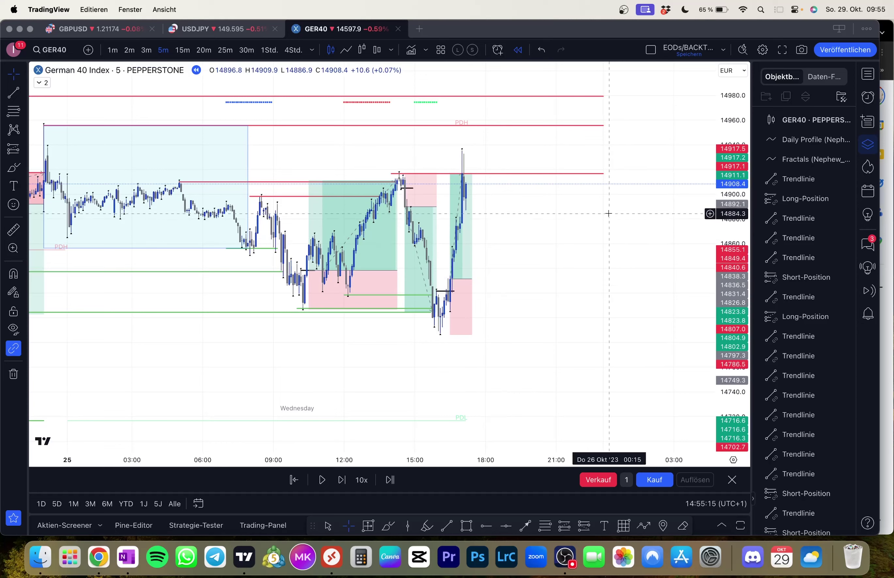
- Shorten the red trend line near 14917 to the candle that crosses it and advance the replay to the end of 25 October
drag(603, 178, 462, 176)
drag(537, 210, 555, 220)
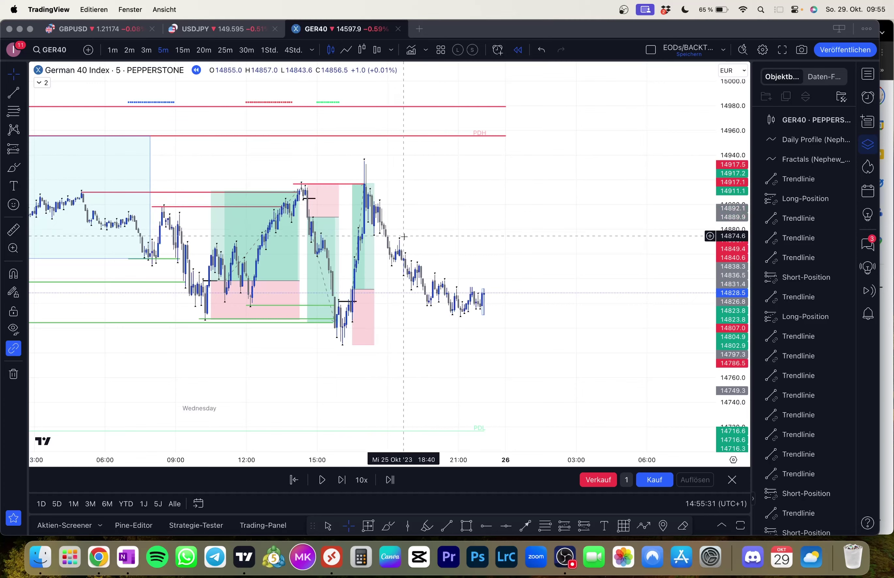
- Switch to the 1-hour chart and advance the replay candle by candle into the morning of 26 October
click(277, 53)
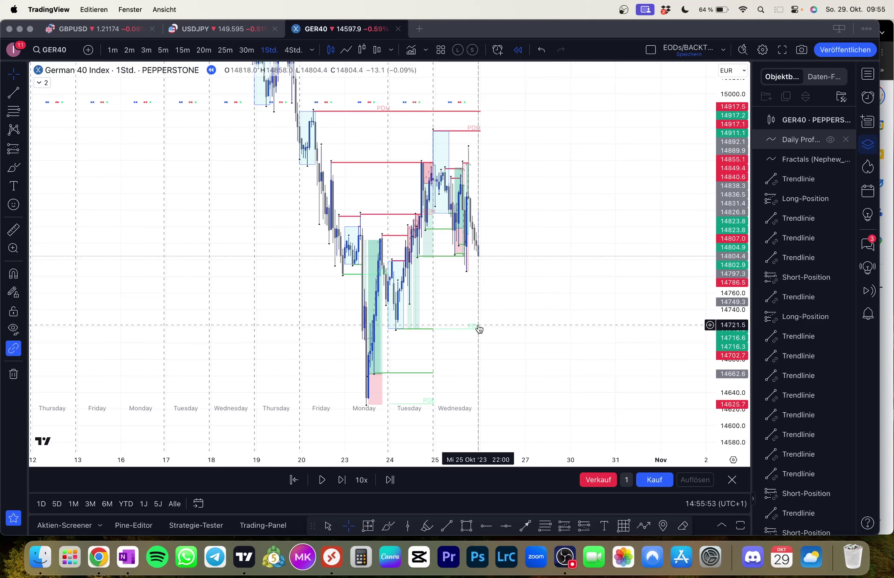
key(shift+Right)
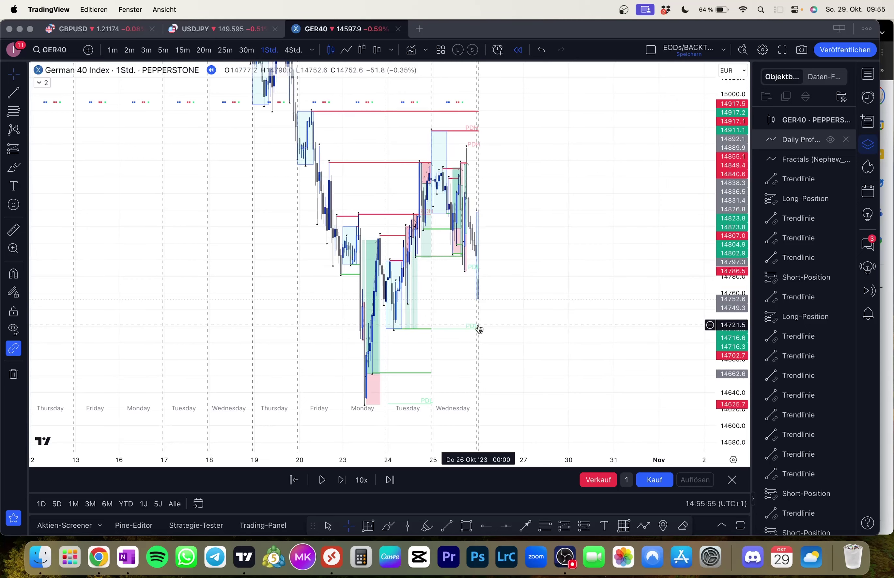
key(shift+Right)
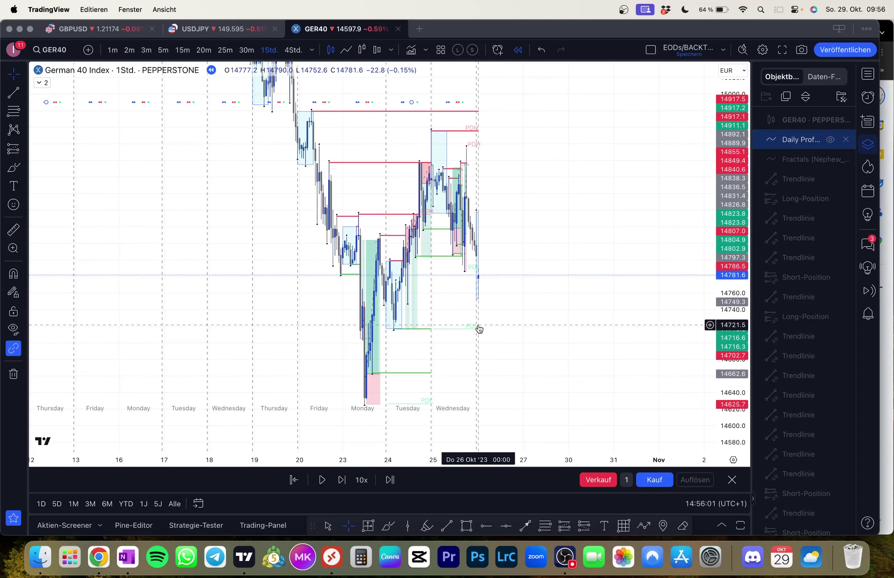
key(shift+Right)
key(shift+Right)
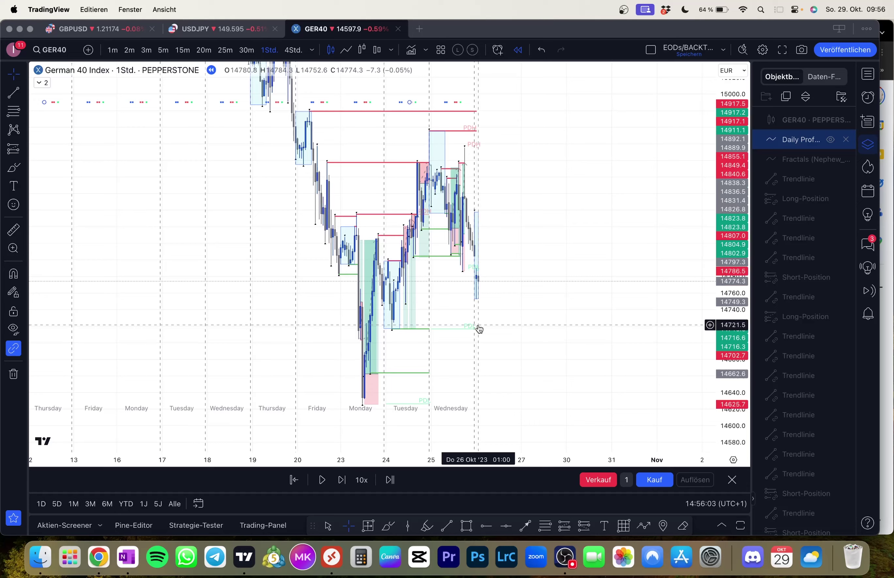
key(shift+Right)
key(shift+Right)
key(shift+Right)
key(shift+Right)
key(shift+Right)
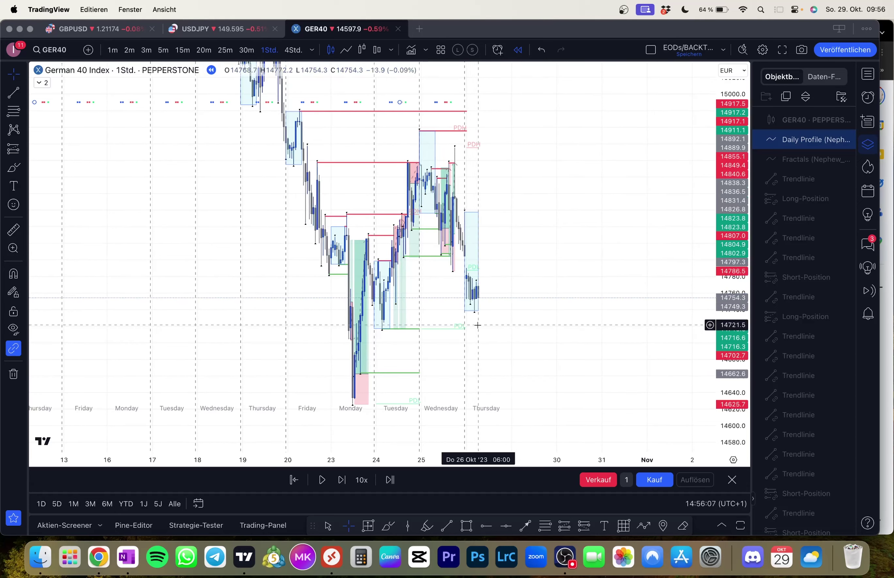
key(shift+Right)
key(shift+Right)
- Draw a horizontal trend line from the 26 October session low at 14738.3 to 22:00 that day and colour it green
scroll(474, 325, up, 1)
drag(524, 264, 543, 240)
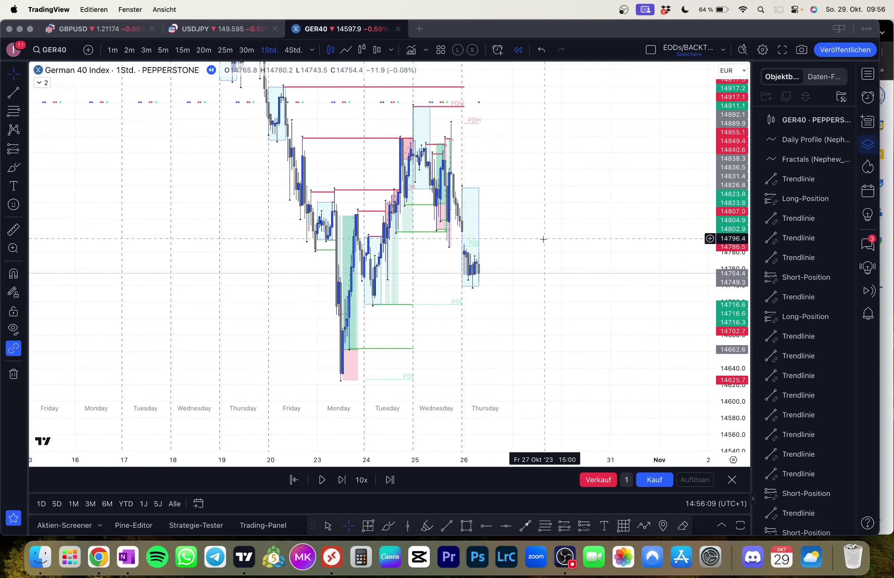
key(alt+t)
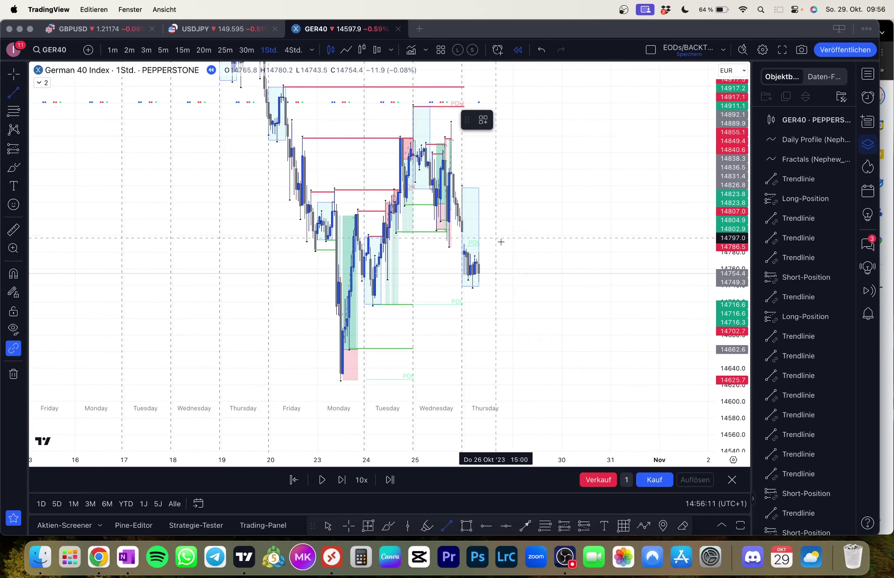
click(473, 287)
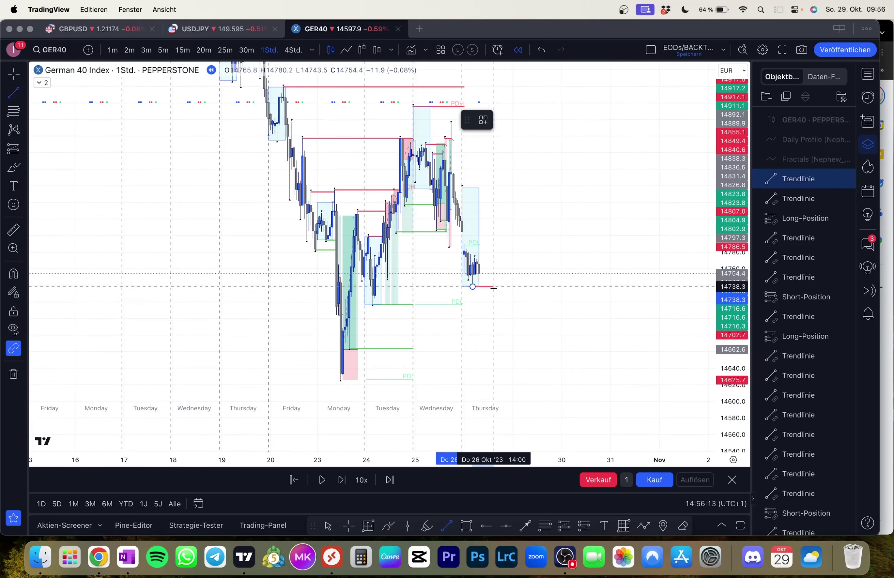
click(510, 288)
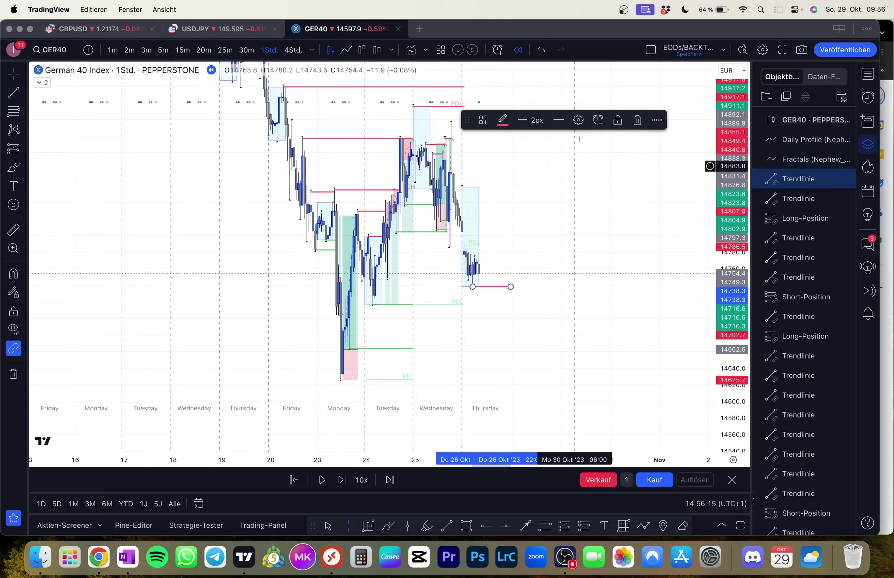
click(504, 120)
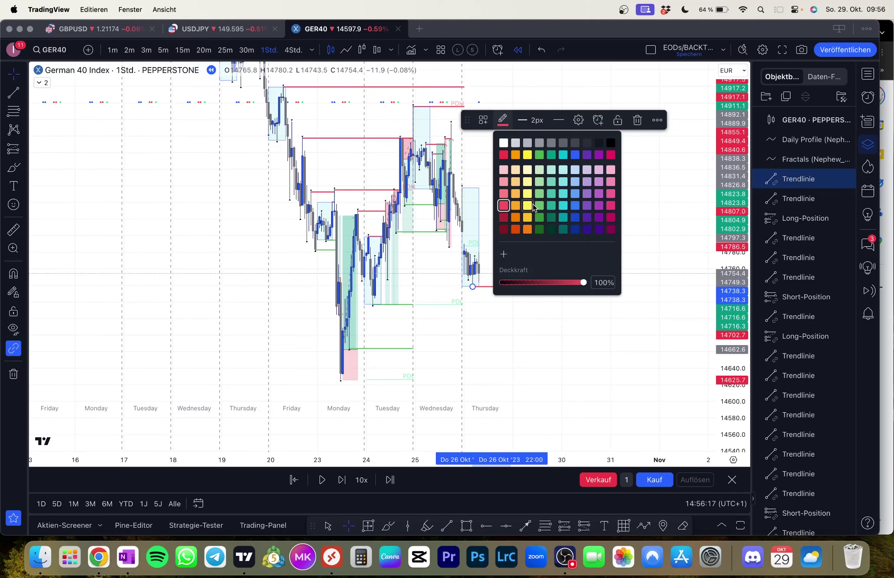
click(540, 206)
click(546, 207)
- Draw a horizontal trend line from the session-box high at 14858.0 to 22:00 on 26 October and colour it red
click(14, 92)
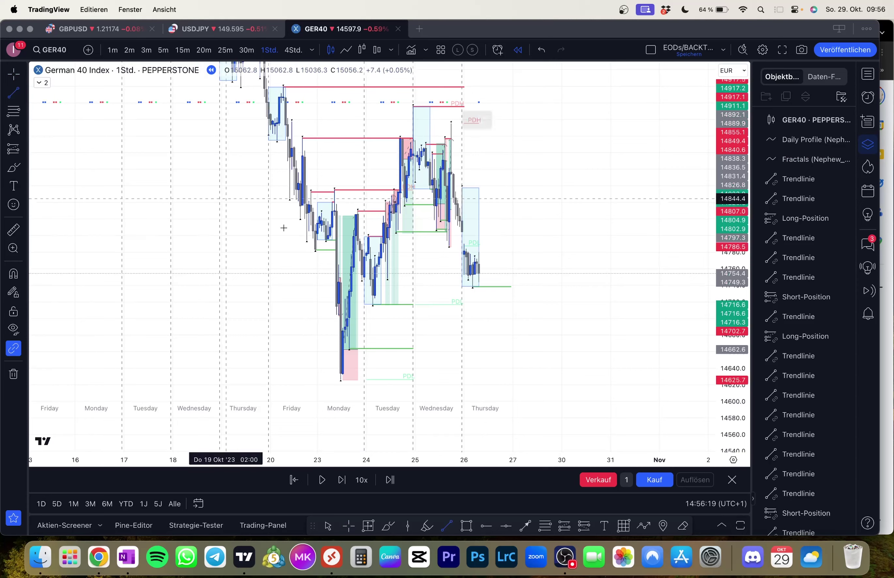
click(462, 188)
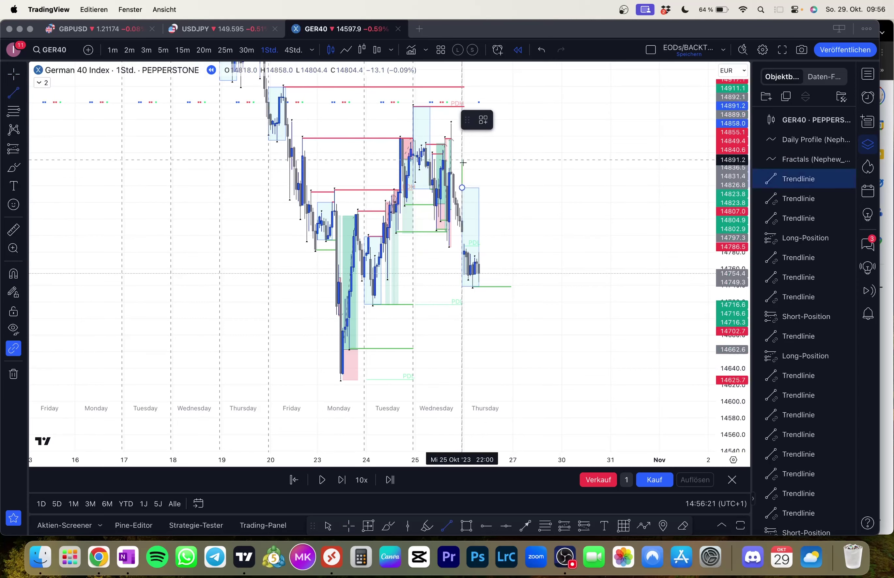
click(509, 179)
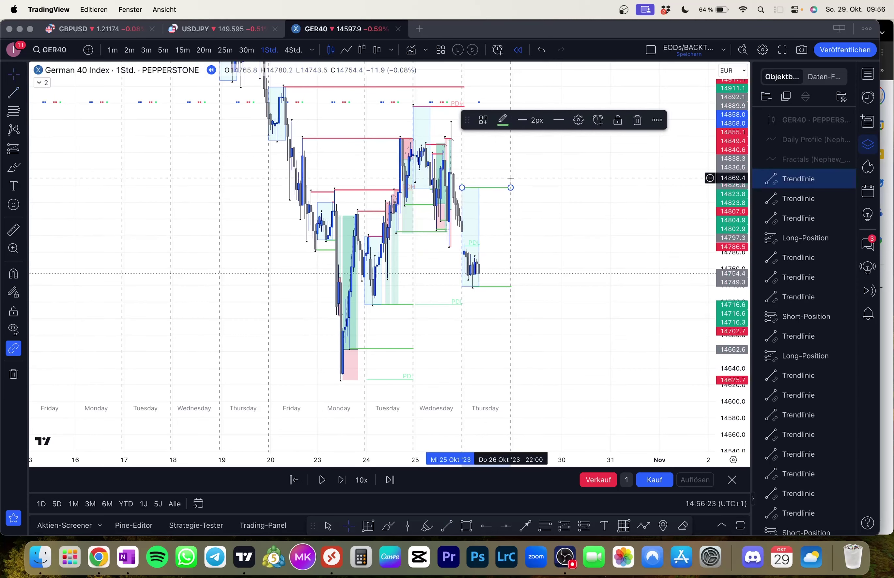
click(502, 120)
click(506, 204)
click(517, 207)
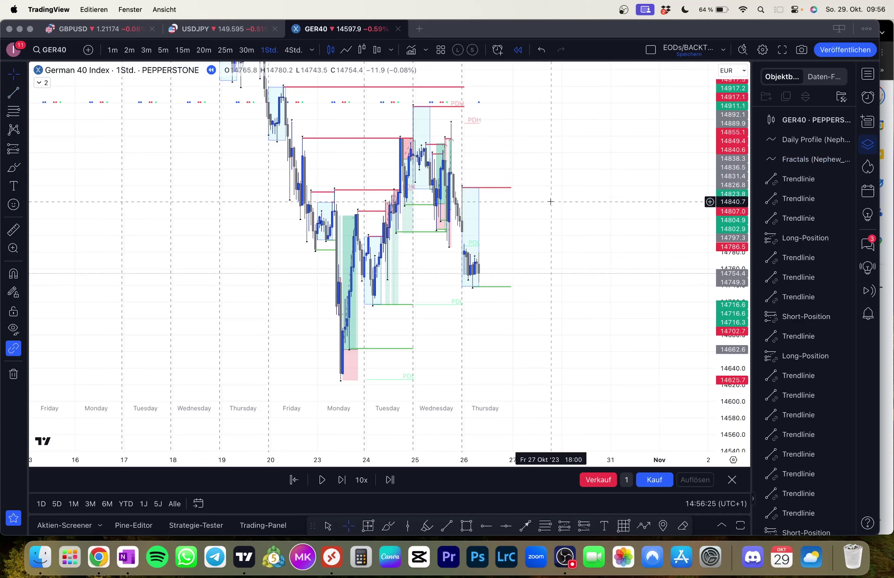
- Draw a red horizontal trend line from the 25 October high at 14935.3 to the end of 26 October
drag(563, 231, 560, 218)
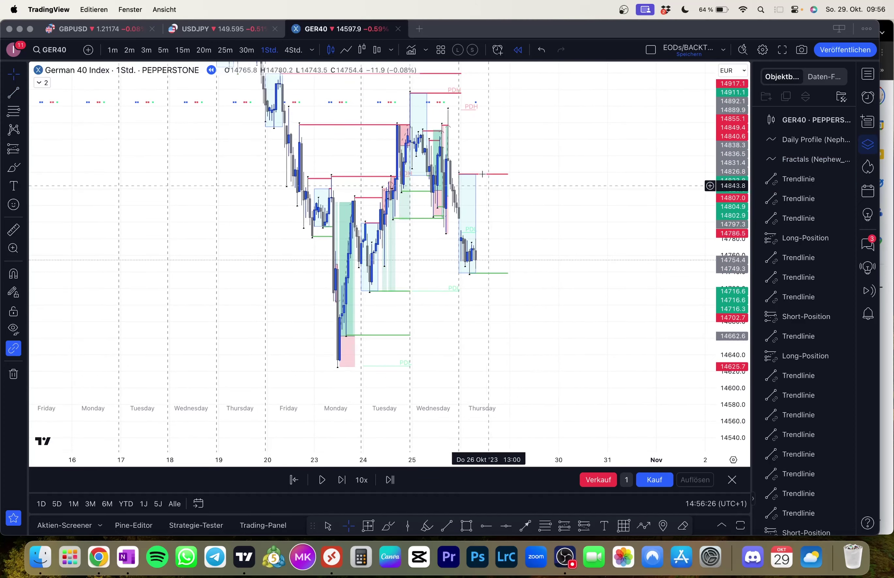
click(13, 93)
click(448, 105)
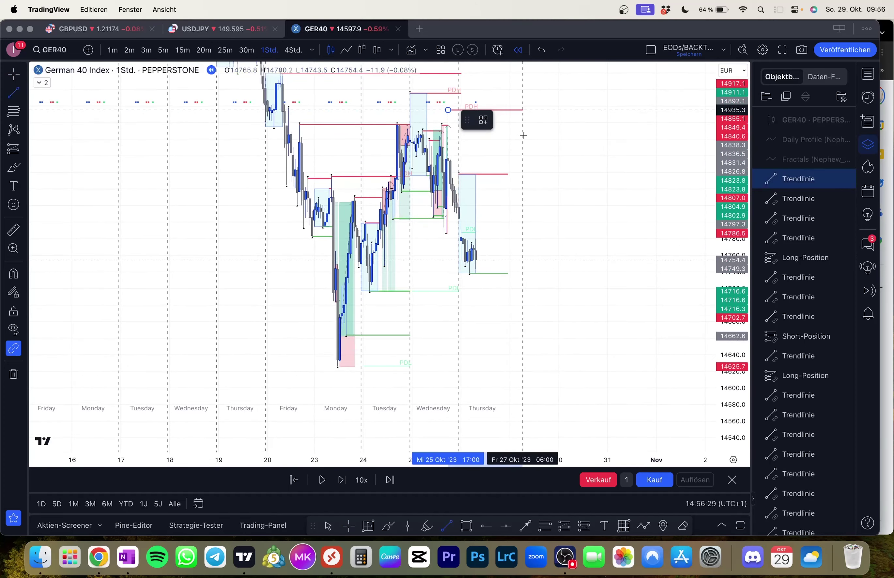
shift+click(510, 132)
click(585, 169)
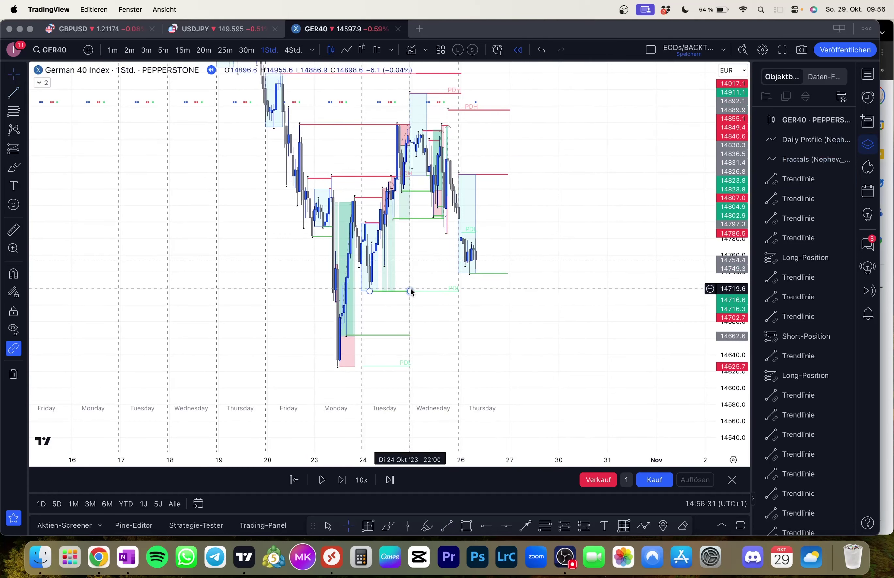
- Extend the two lower green trend lines, near 14716 and 14664, to the end of 26 October
drag(410, 292, 508, 299)
mouse_move(411, 334)
mouse_down()
mouse_move(519, 335)
mouse_move(510, 335)
mouse_up()
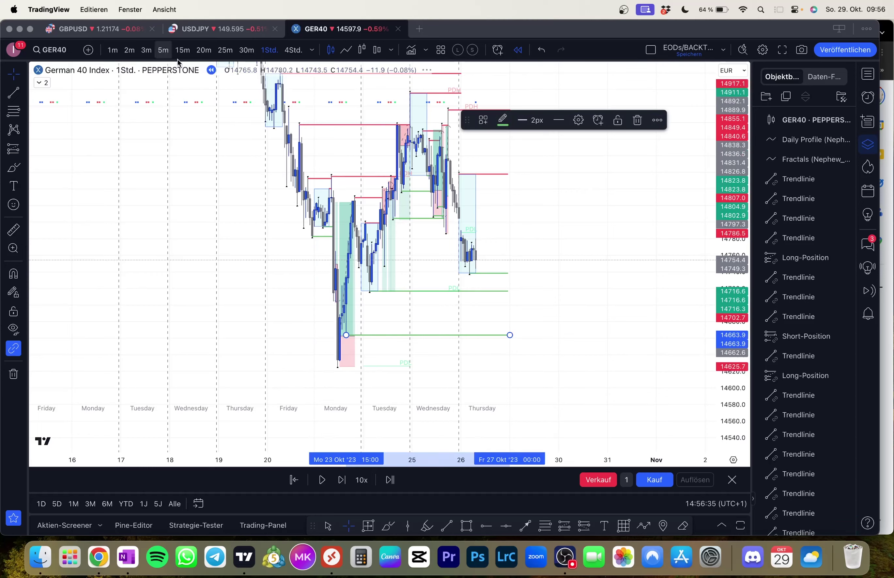
- Switch to the 5-minute chart and advance the replay candle by candle to 10:10 on 26 October
click(164, 51)
drag(726, 238, 725, 310)
scroll(664, 290, down, 2)
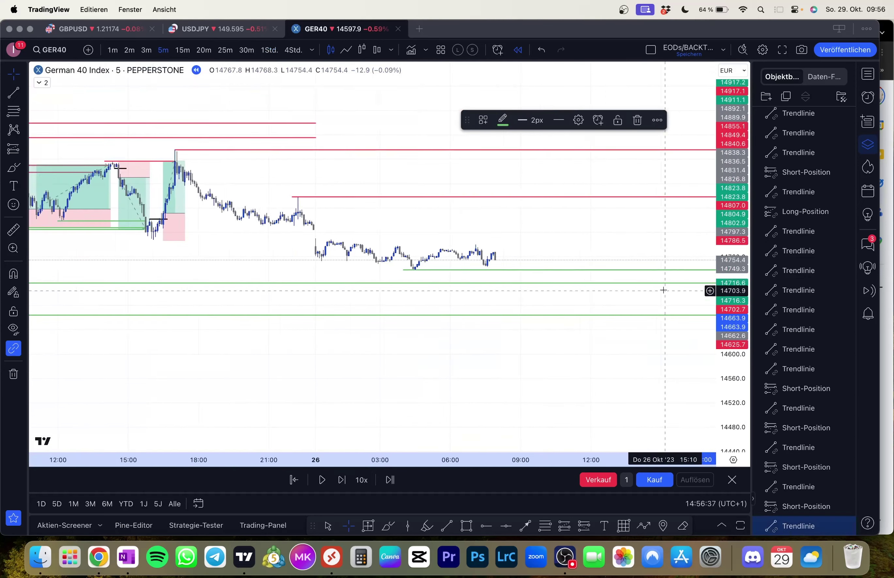
drag(614, 261, 584, 267)
scroll(479, 205, right, 3)
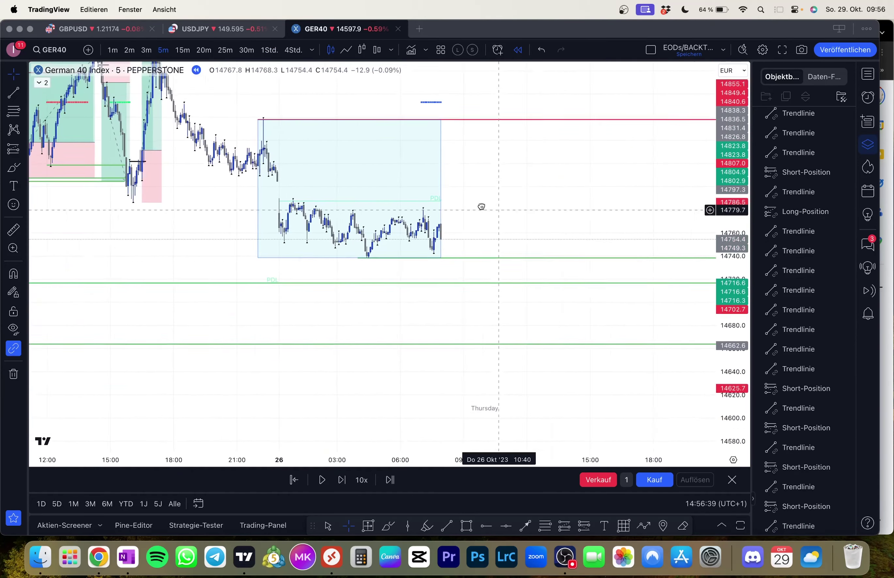
key(shift+Right)
key(shift+Right)
key(shift+Right)
key(shift+Right)
key(shift+Right)
key(shift+Right)
key(shift+Right)
key(shift+Right)
key(shift+Right)
key(shift+Right)
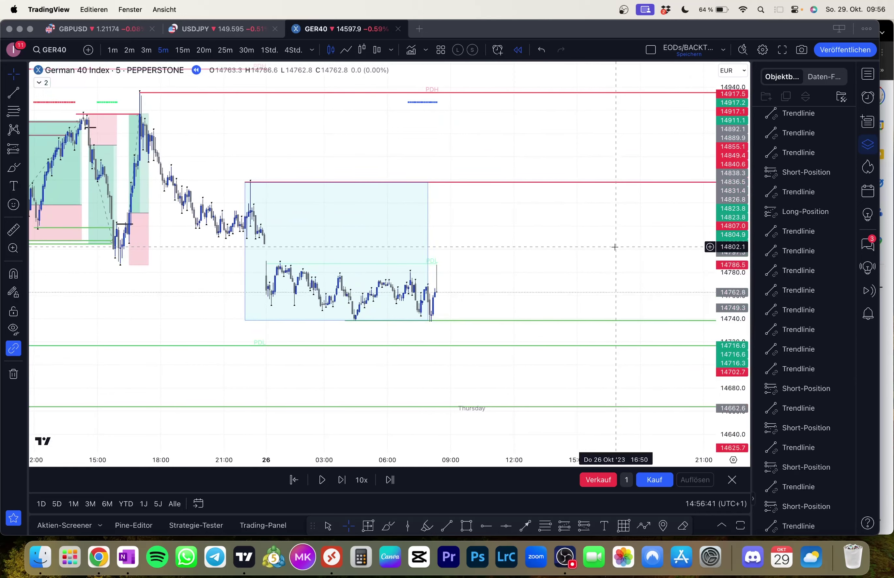
key(shift+Right)
key(shift+Right)
key(shift+Right)
key(shift+Right)
key(shift+Right)
key(shift+Right)
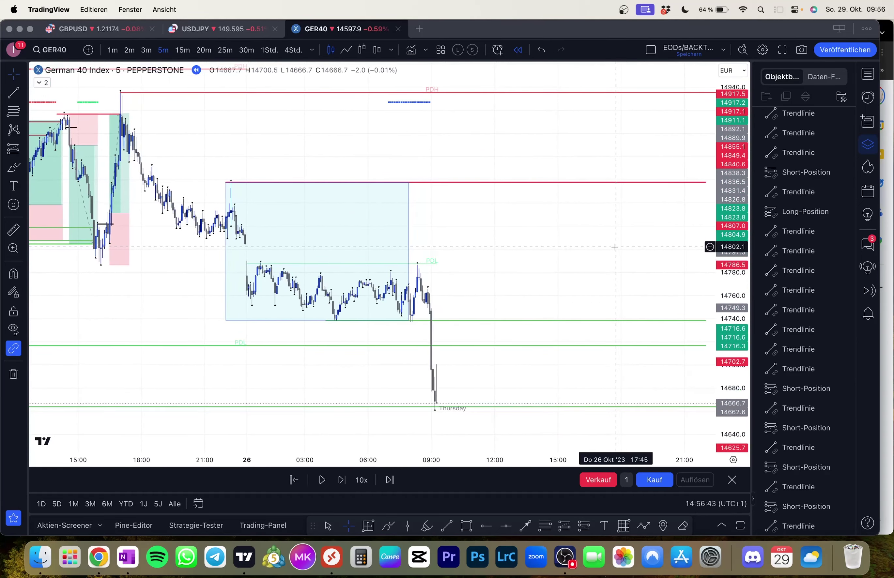
key(shift+Right)
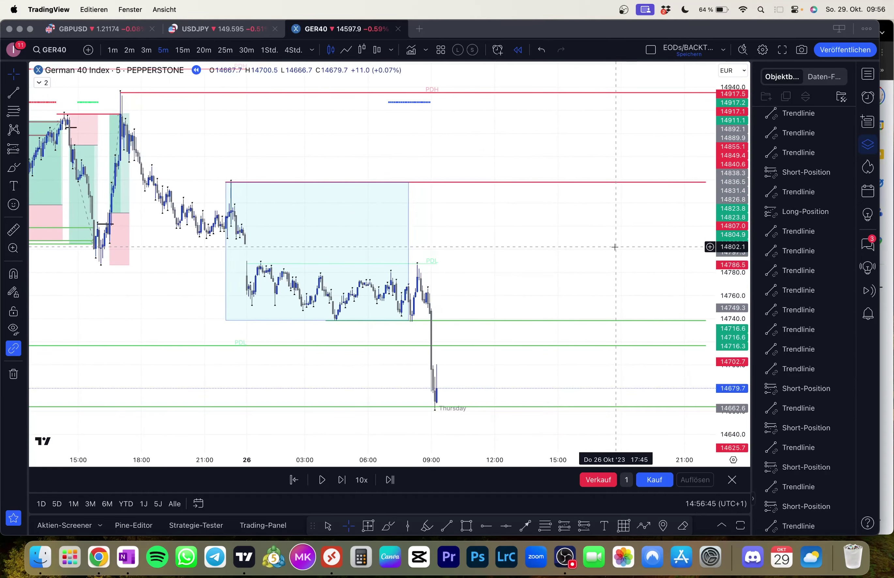
key(shift+Right)
key(shift+Right)
key(shift+Right)
key(shift+Right)
key(shift+Right)
key(shift+Right)
key(shift+Right)
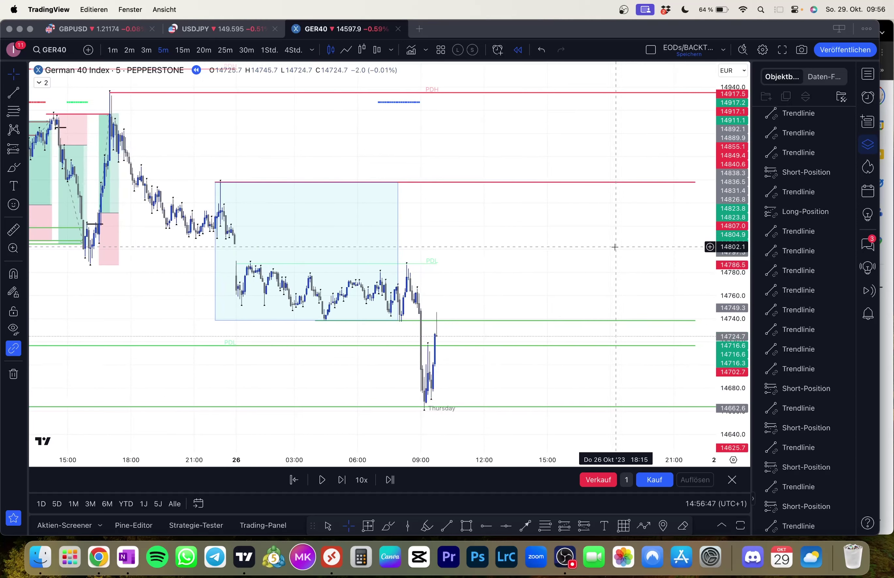
drag(508, 246, 540, 124)
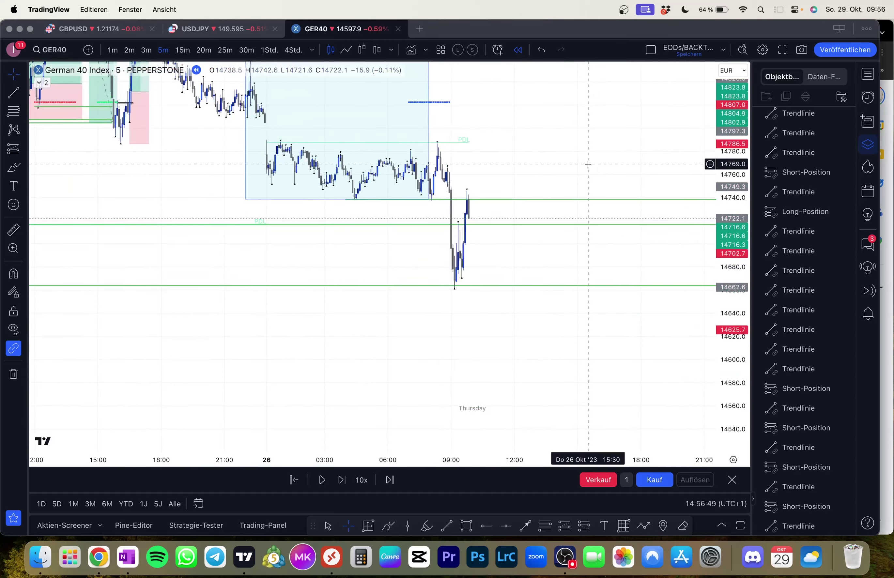
key(shift+Right)
key(shift+Right)
key(shift+Right)
key(shift+Right)
- Shorten the three green trend lines near 14738, 14716 and 14664 to the candles of the 26 October morning drop
scroll(606, 173, down, 3)
drag(601, 176, 524, 184)
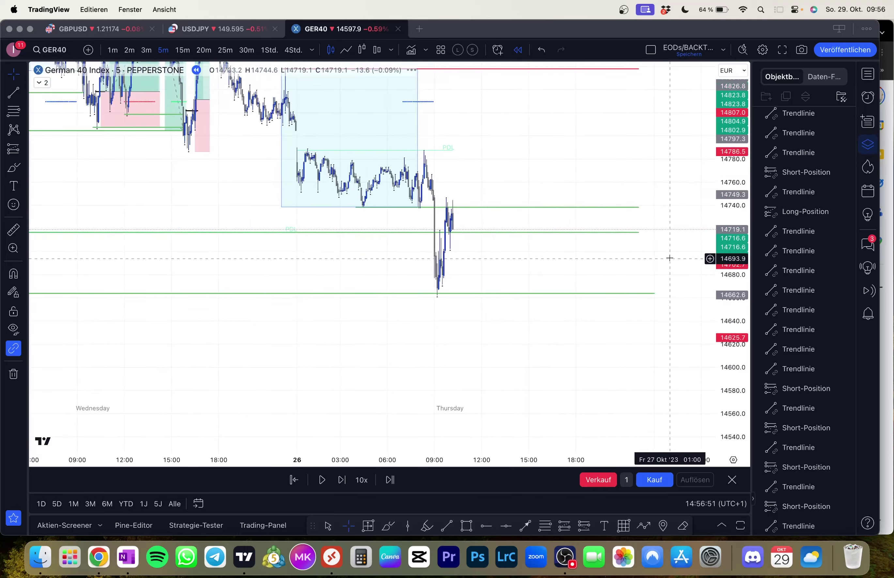
drag(640, 207, 435, 207)
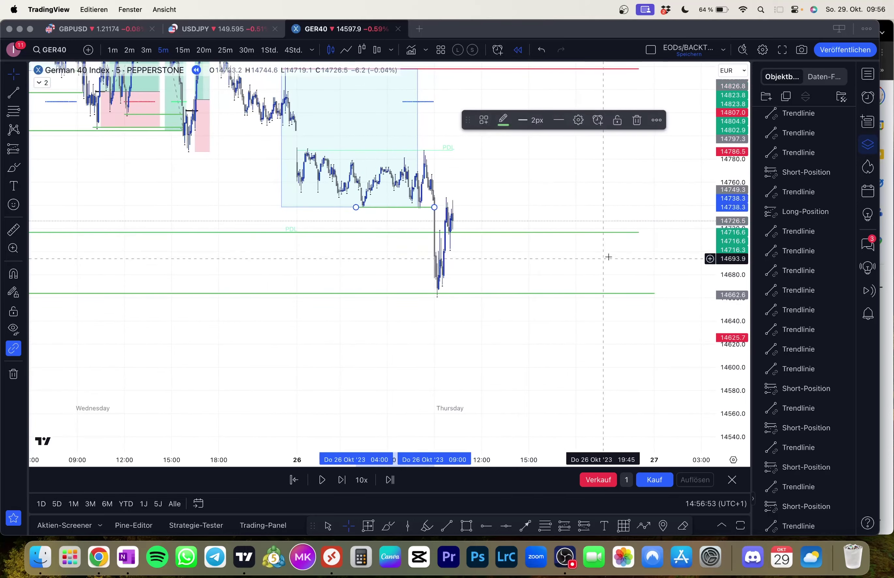
drag(638, 232, 420, 233)
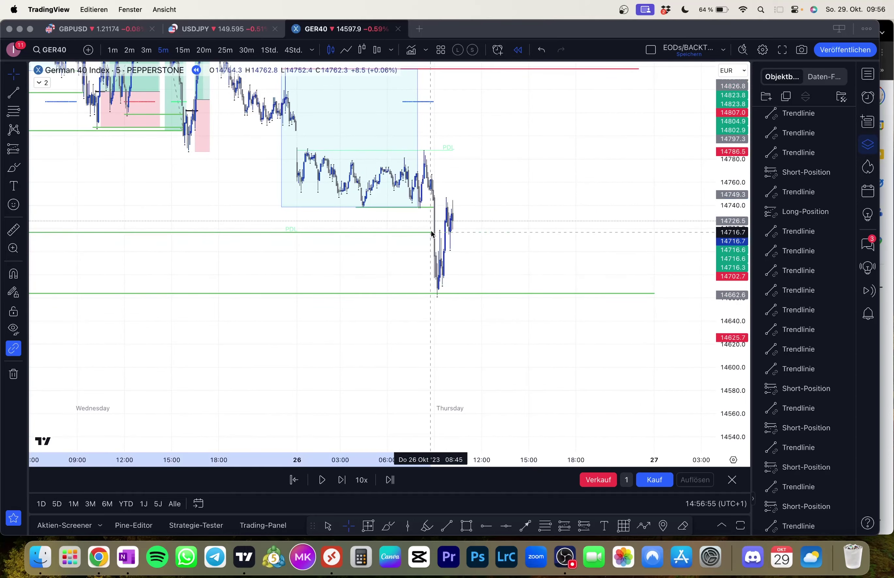
drag(654, 295, 437, 294)
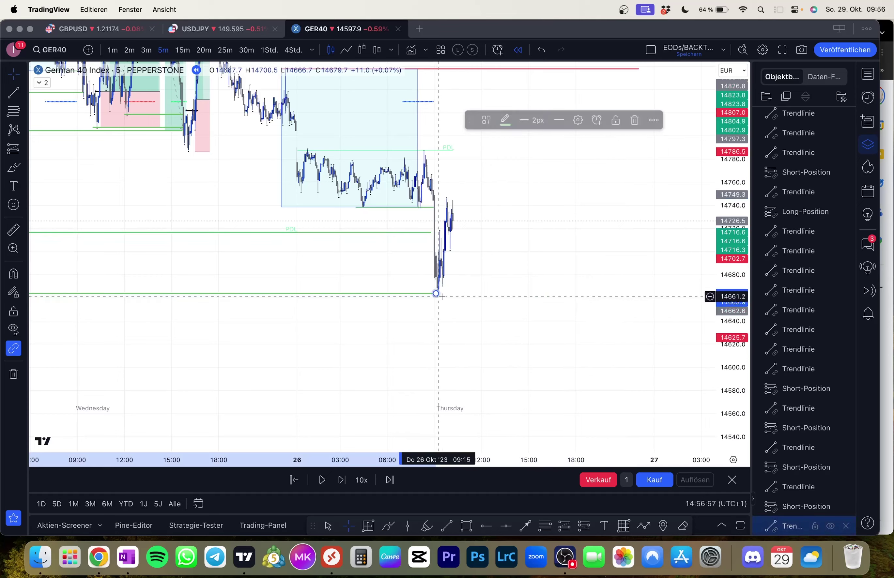
- Advance the replay candle by candle to about 11:35 on 26 October
scroll(639, 319, up, 2)
drag(551, 298, 537, 273)
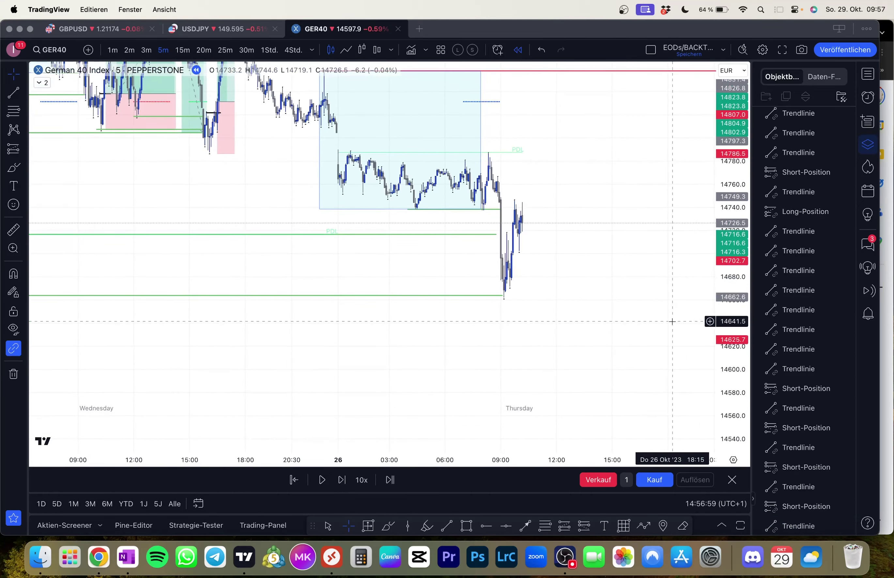
key(shift+Right)
key(shift+Right)
key(shift+Right)
key(shift+Right)
key(shift+Right)
key(shift+Right)
key(shift+Right)
key(shift+Right)
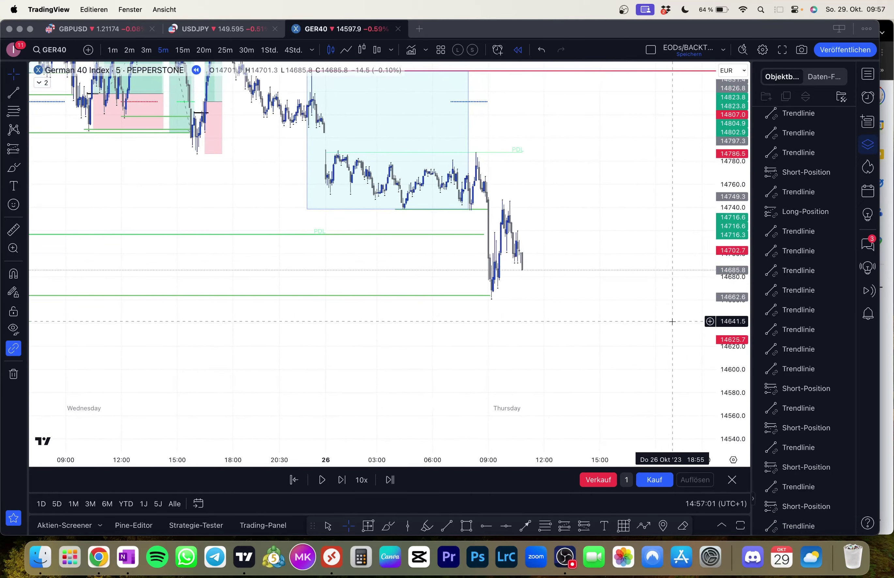
key(shift+Right)
key(shift+Right)
key(shift+Right)
key(shift+Right)
key(shift+Right)
key(shift+Right)
key(shift+Right)
key(shift+Right)
key(shift+Right)
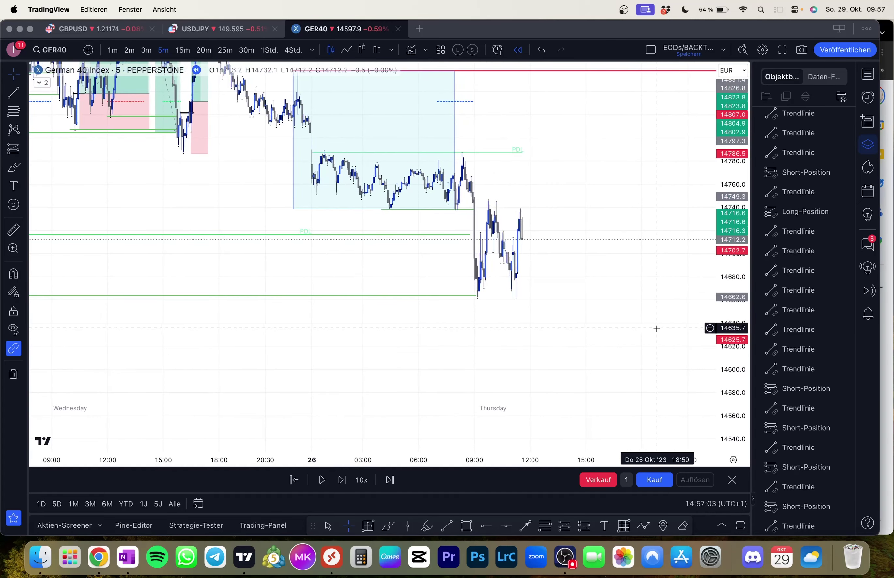
- Draw a short horizontal trend line at 14713.0 ending at 11:55 by the newest candles and colour it black
drag(546, 292, 484, 321)
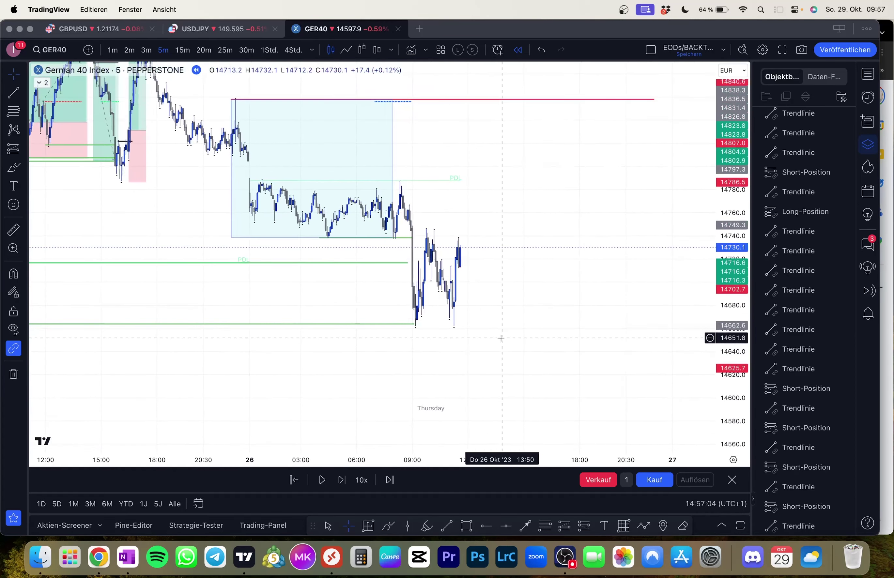
click(13, 99)
drag(451, 266, 467, 267)
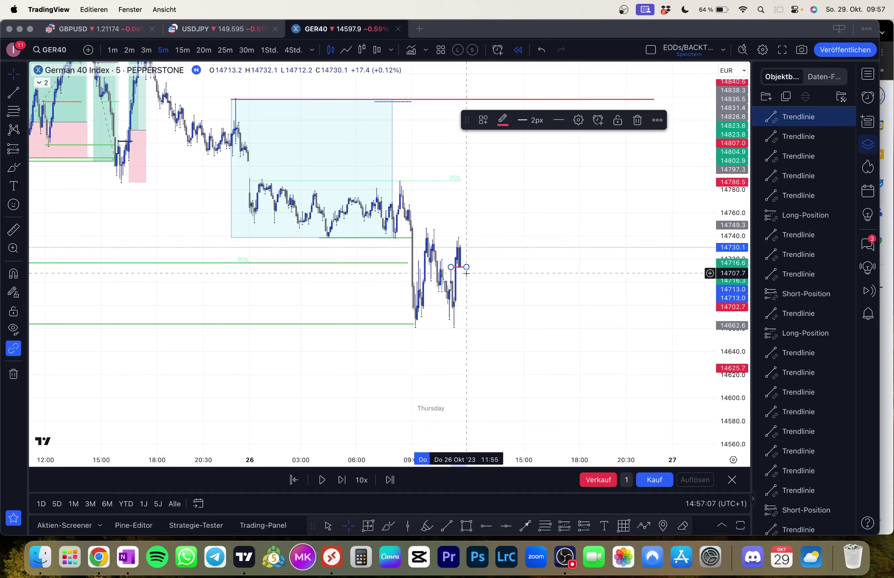
click(502, 120)
click(611, 143)
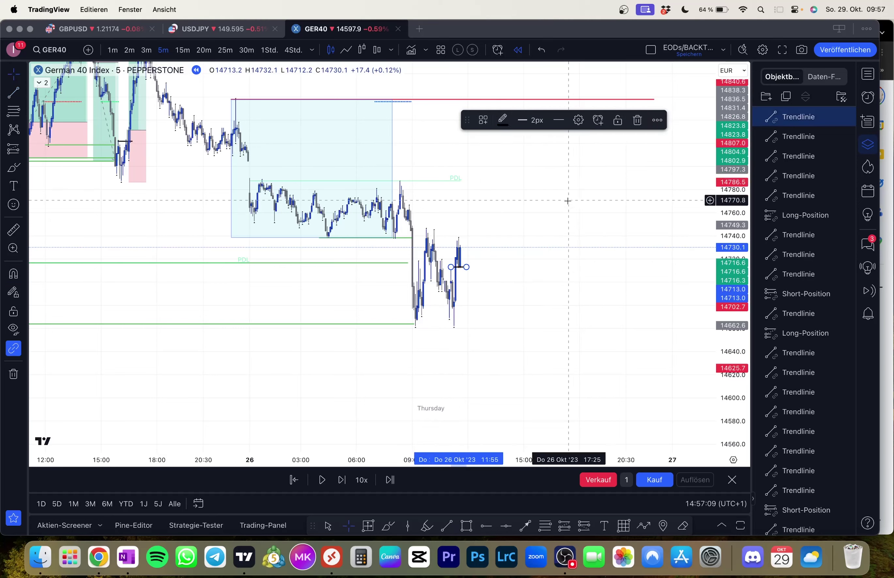
- Place a long position at the late-morning rebound with entry at about 14721.2 and stop at 14661.5, at the swing low
drag(579, 208, 626, 232)
drag(729, 274, 727, 192)
scroll(594, 269, up, 2)
drag(573, 284, 579, 168)
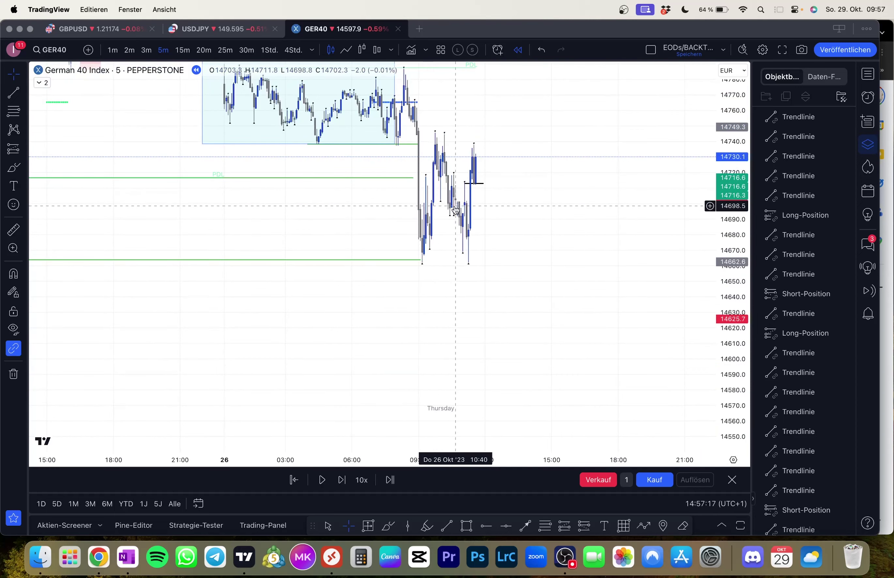
drag(457, 220, 455, 228)
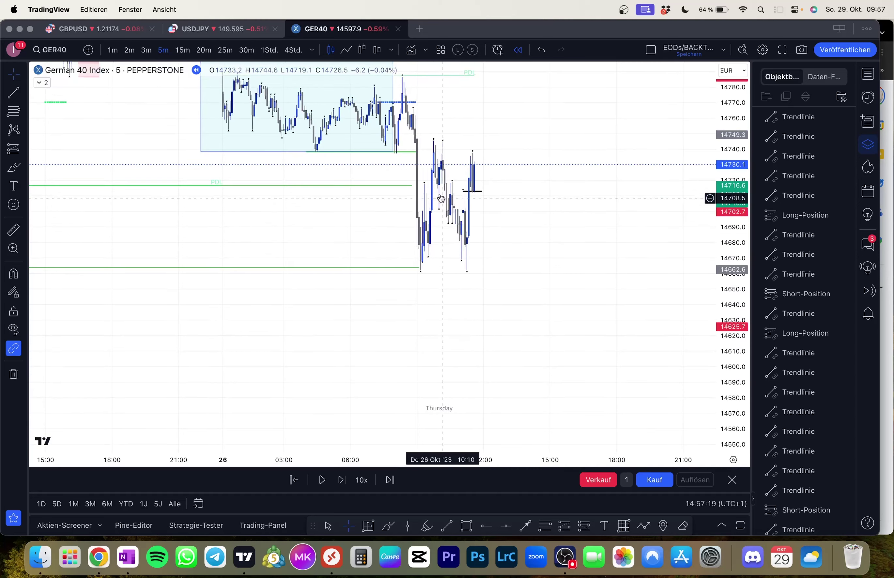
drag(503, 290, 503, 303)
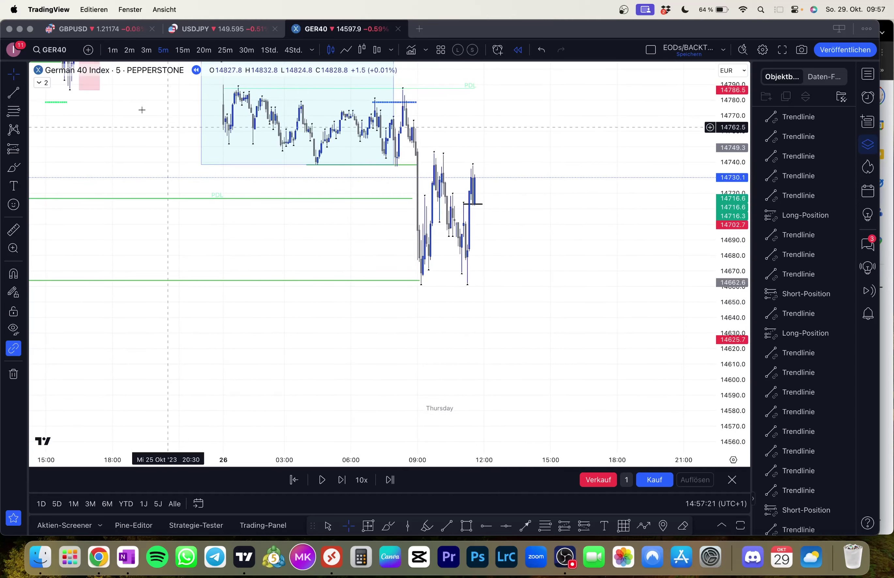
click(13, 149)
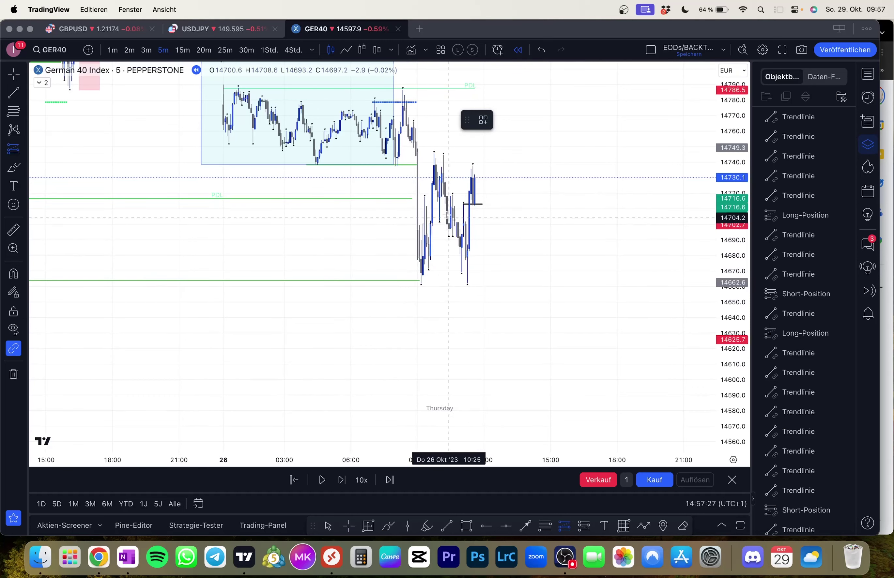
click(464, 191)
drag(468, 277, 455, 329)
click(455, 289)
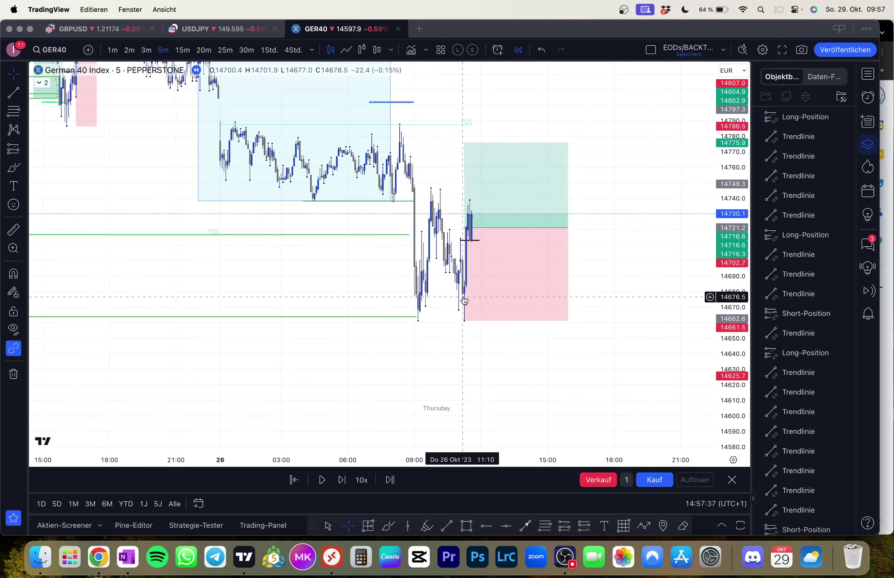
- On the 1-hour chart, raise the long position's target to 14786.8 near the 26 October morning high
drag(445, 125, 445, 170)
click(269, 51)
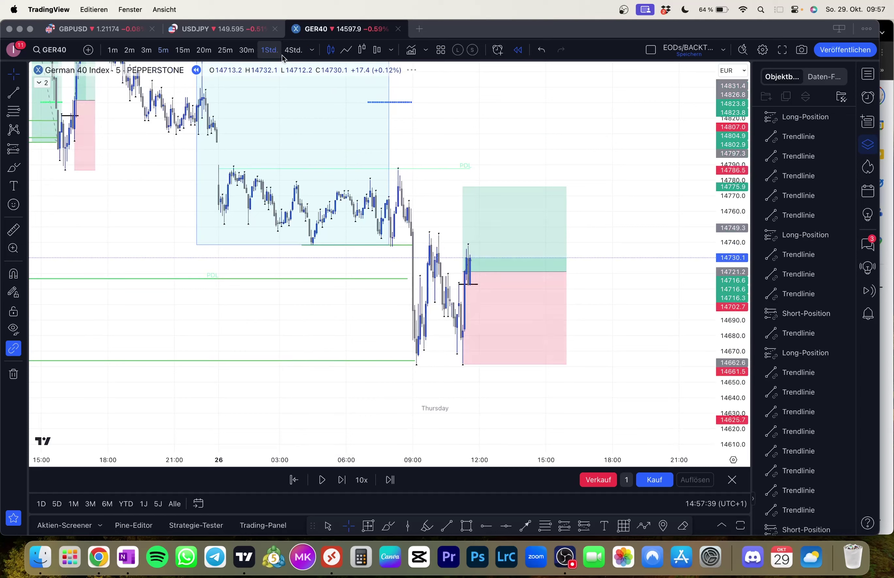
click(432, 205)
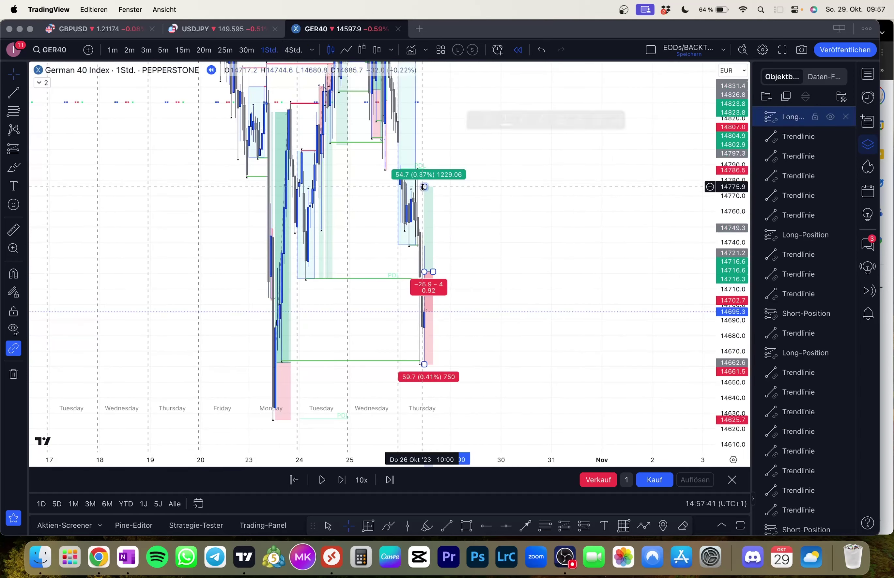
drag(427, 186, 427, 170)
click(502, 174)
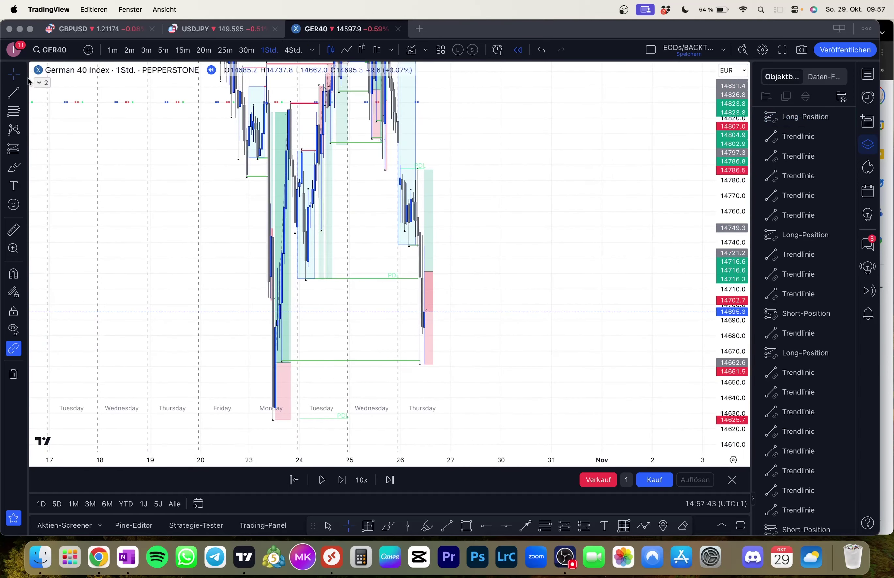
- Draw a horizontal red trend line at 14786.6 from the 26 October morning high into 27 October and return to the 5-minute chart
key(alt+t)
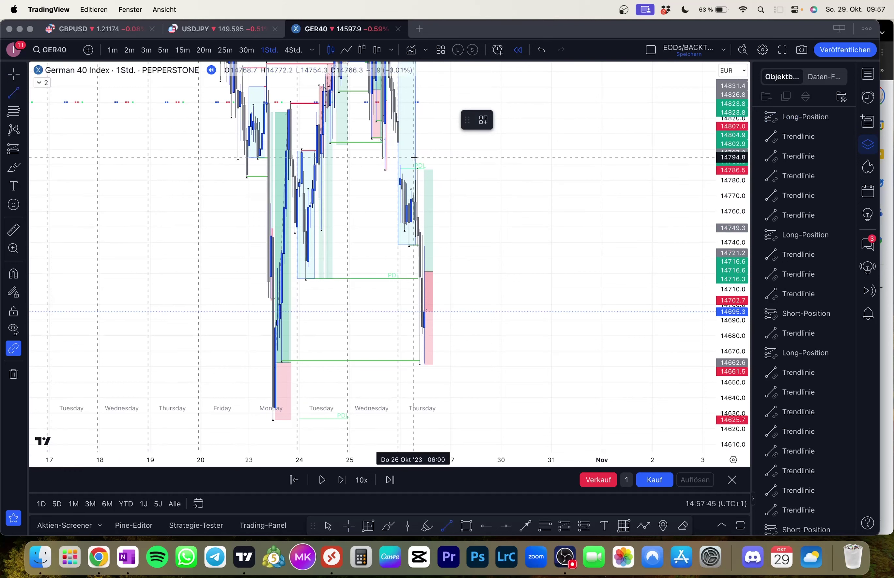
click(418, 169)
click(433, 169)
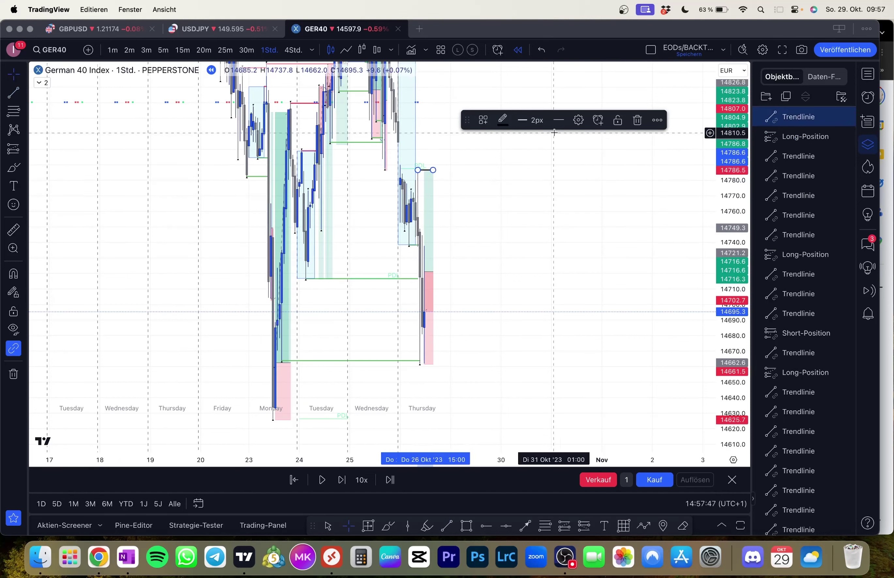
click(504, 121)
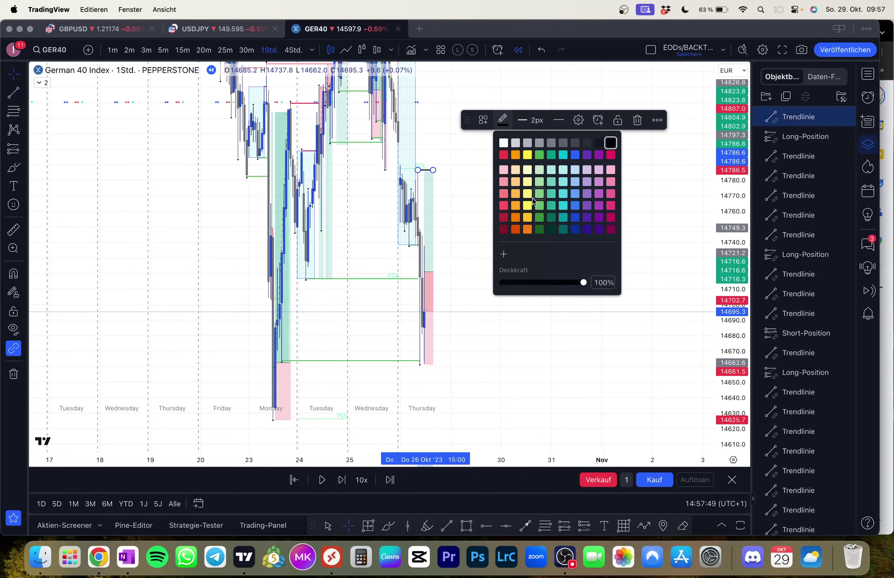
click(504, 205)
drag(433, 171, 469, 170)
click(524, 224)
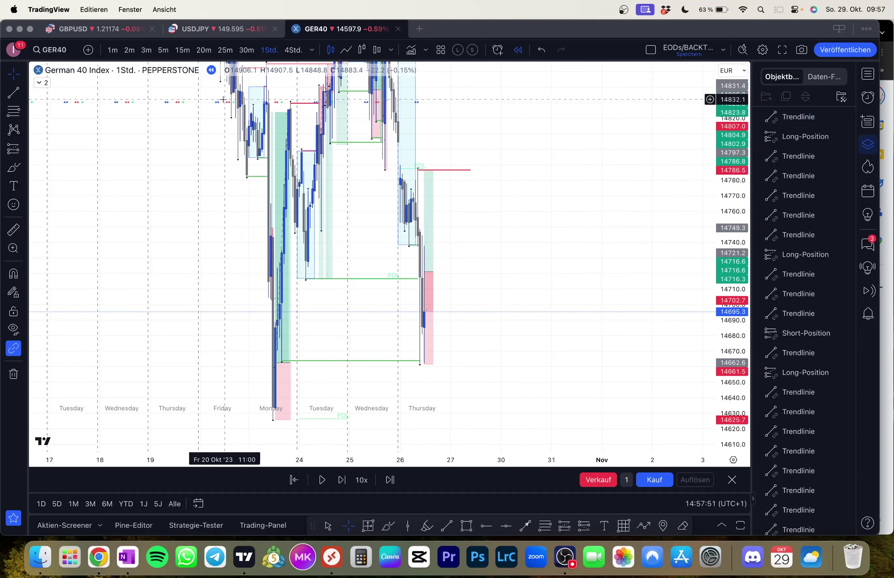
click(164, 50)
click(463, 239)
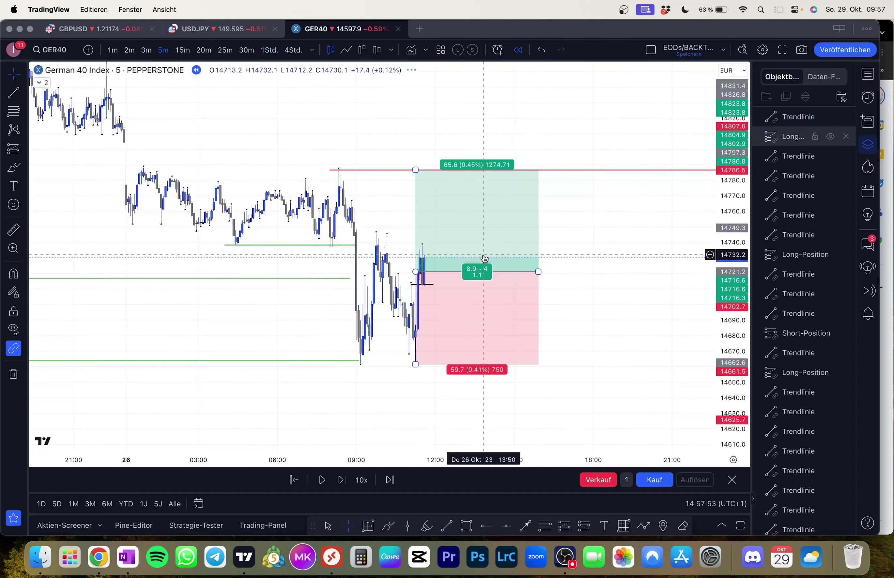
- Lower the long position's entry to about 14688.5 and shift its start to the right of the newest candles
drag(566, 267, 578, 268)
drag(705, 244, 715, 289)
scroll(509, 210, down, 10)
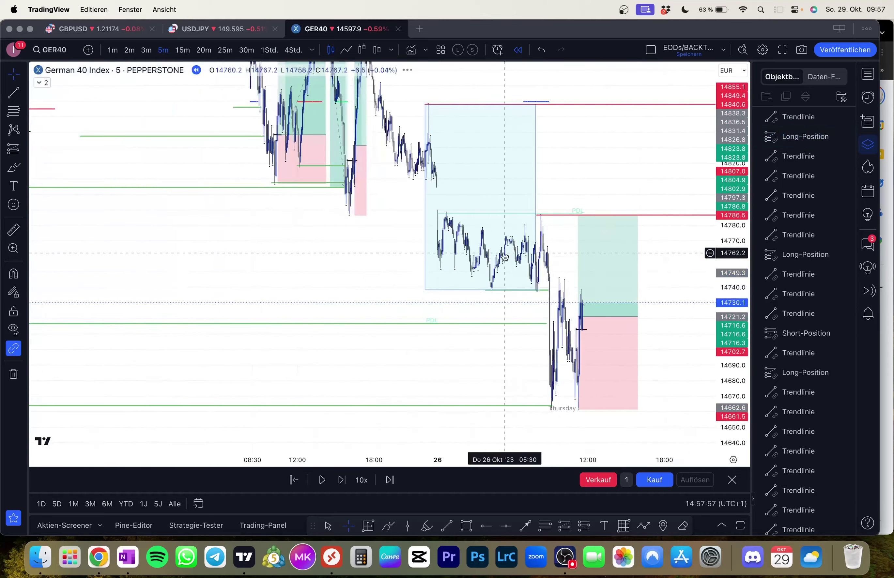
drag(509, 210, 376, 187)
scroll(356, 226, up, 3)
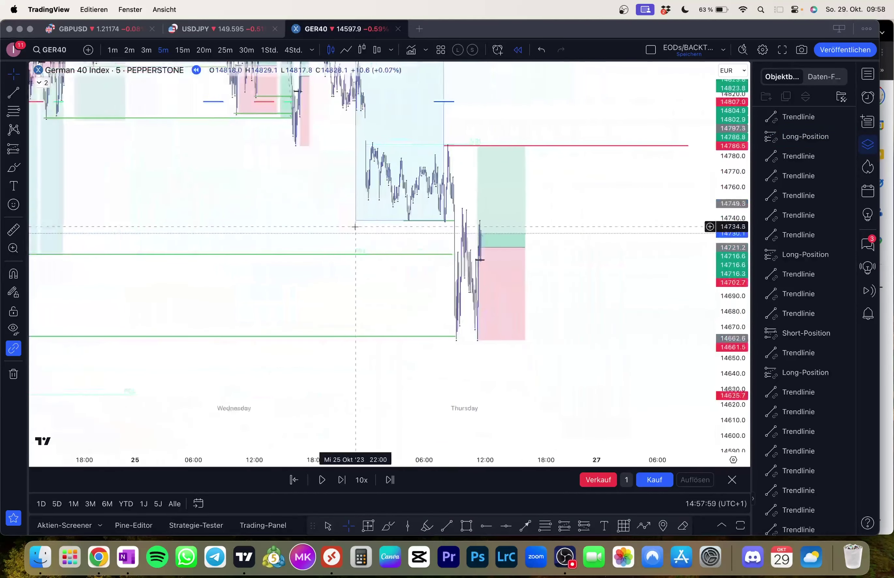
drag(356, 227, 406, 232)
scroll(271, 317, up, 4)
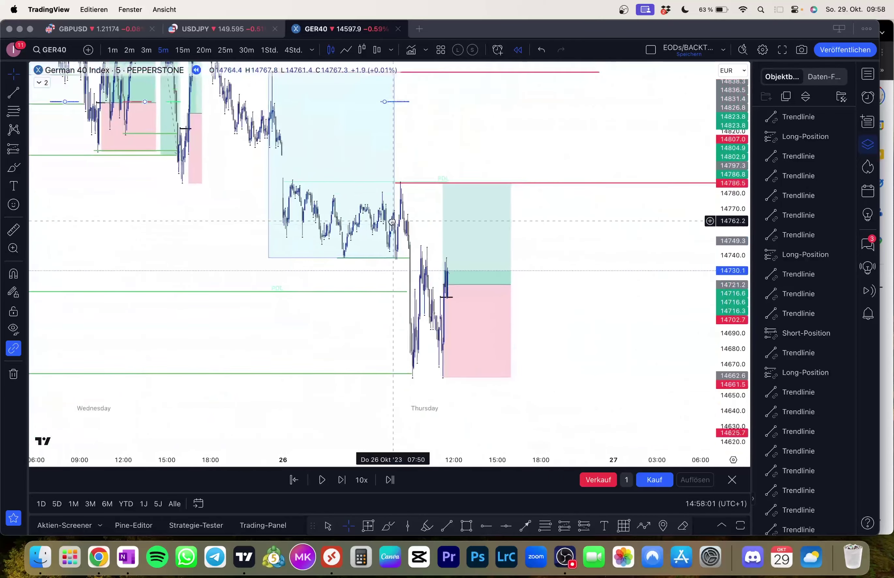
click(442, 285)
drag(462, 329, 450, 338)
scroll(565, 317, up, 3)
drag(560, 310, 695, 219)
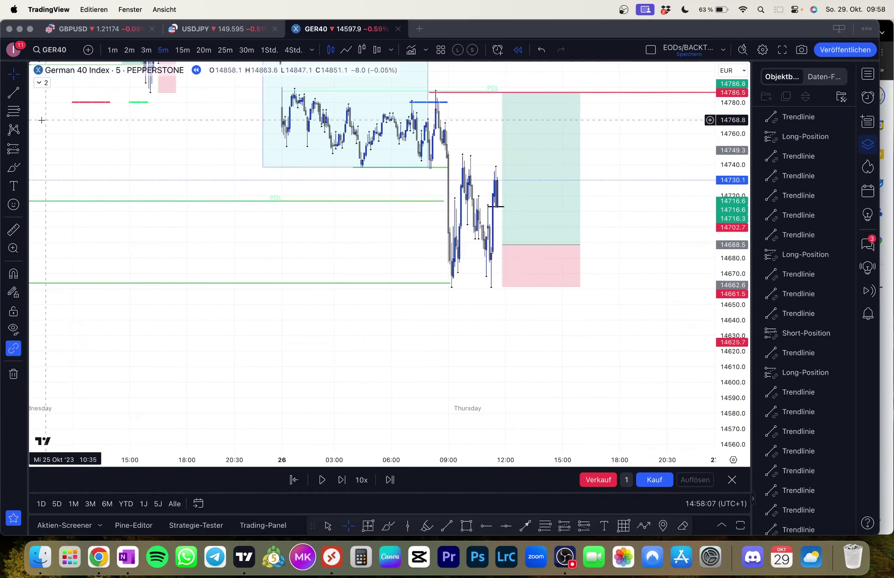
- Measure the late-morning rebound with a temporary Fib retracement and move the long position's entry to its middle level, about 14700.5, starting at 11:30
click(15, 110)
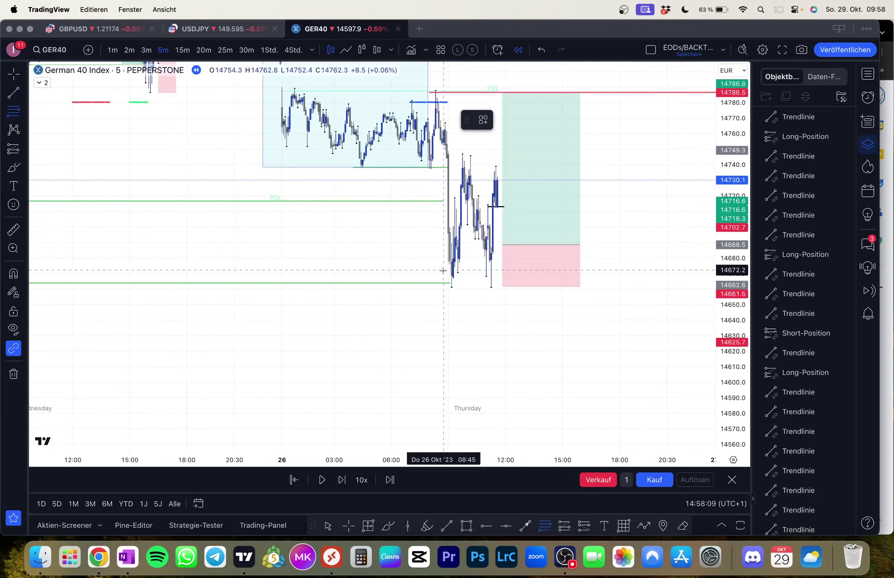
click(480, 288)
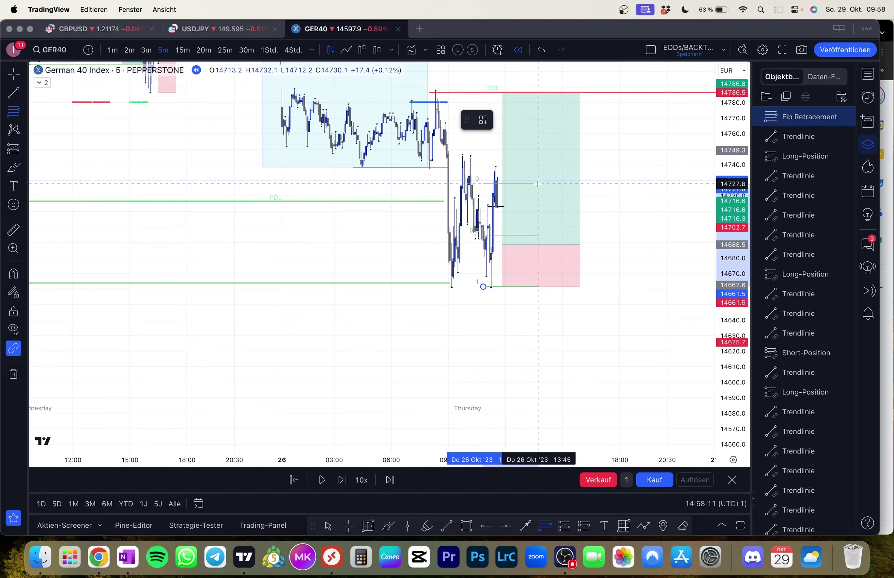
click(542, 168)
click(538, 255)
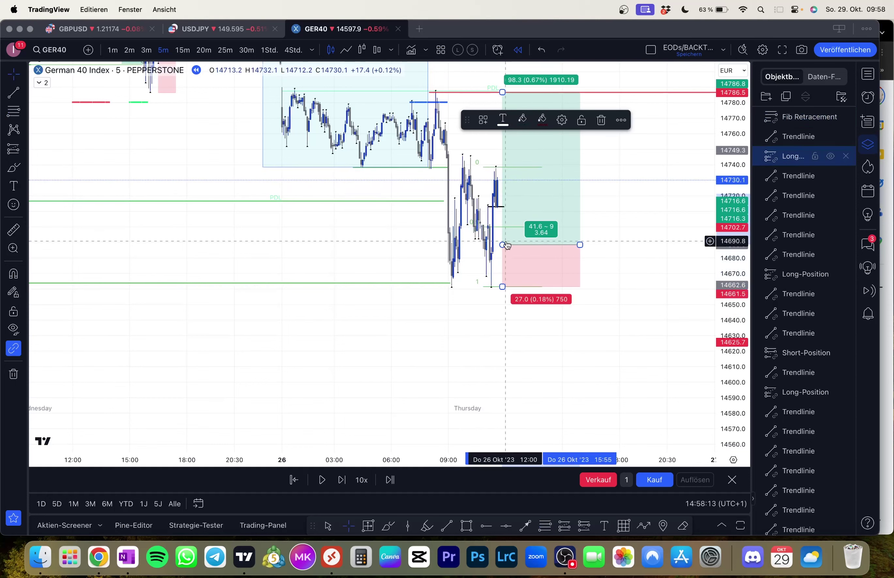
drag(507, 245, 500, 229)
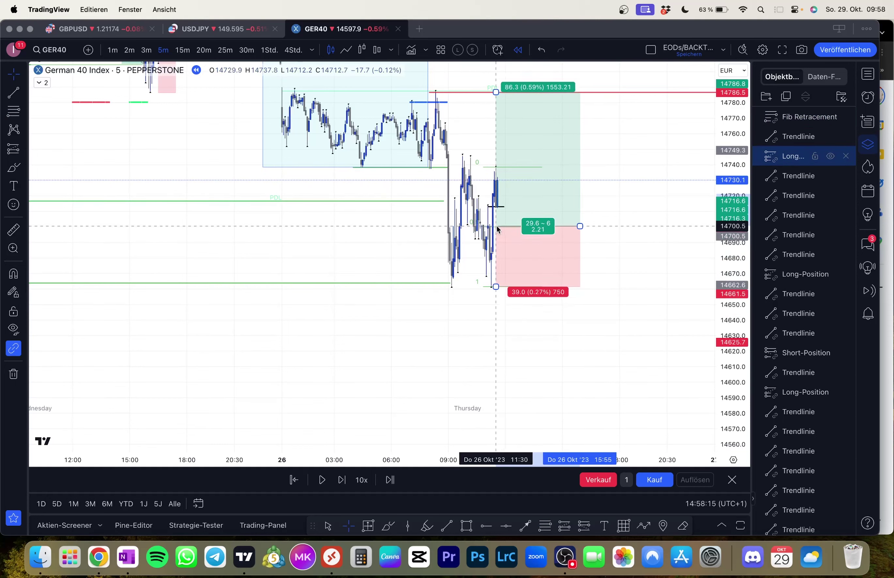
click(540, 167)
click(598, 121)
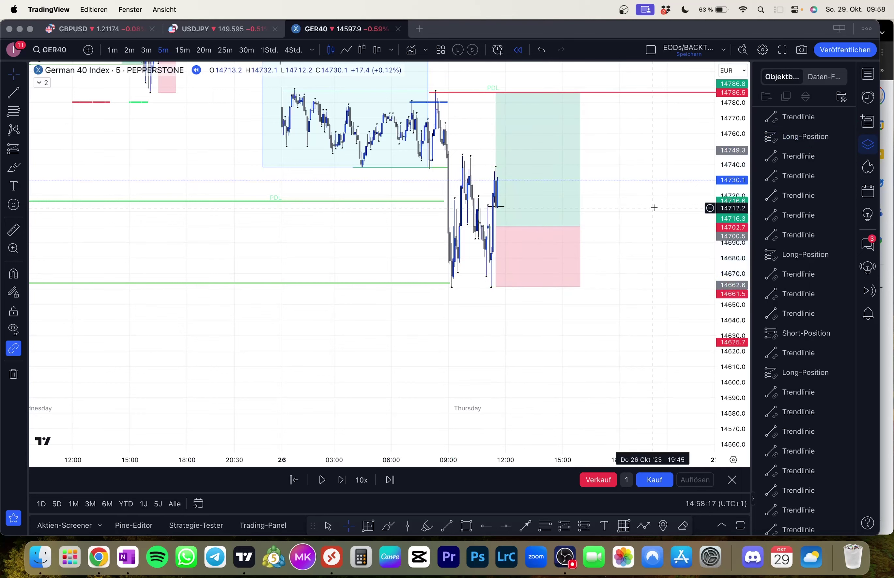
- Advance the replay candle by candle to about 13:25 on 26 October
key(shift+Right)
key(shift+Right)
key(shift+Right)
key(shift+Right)
key(shift+Right)
key(shift+Right)
key(shift+Right)
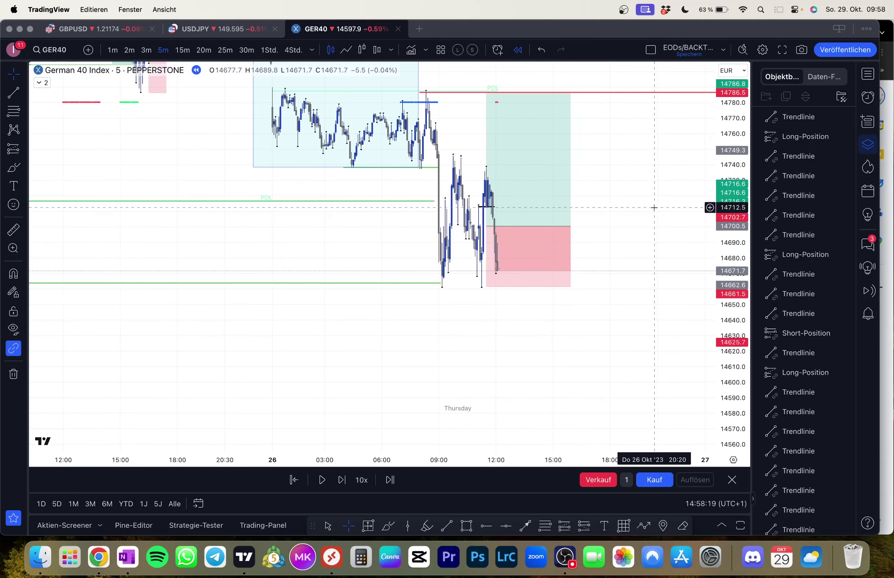
key(shift+Right)
key(shift+Right)
key(shift+Right)
key(shift+Right)
key(shift+Right)
key(shift+Right)
key(shift+Right)
key(shift+Right)
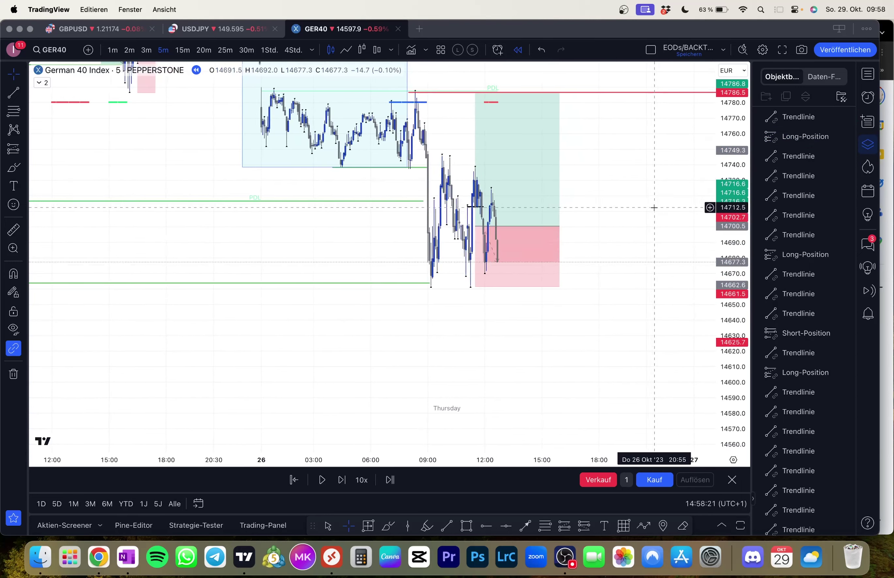
key(shift+Right)
key(shift+Right)
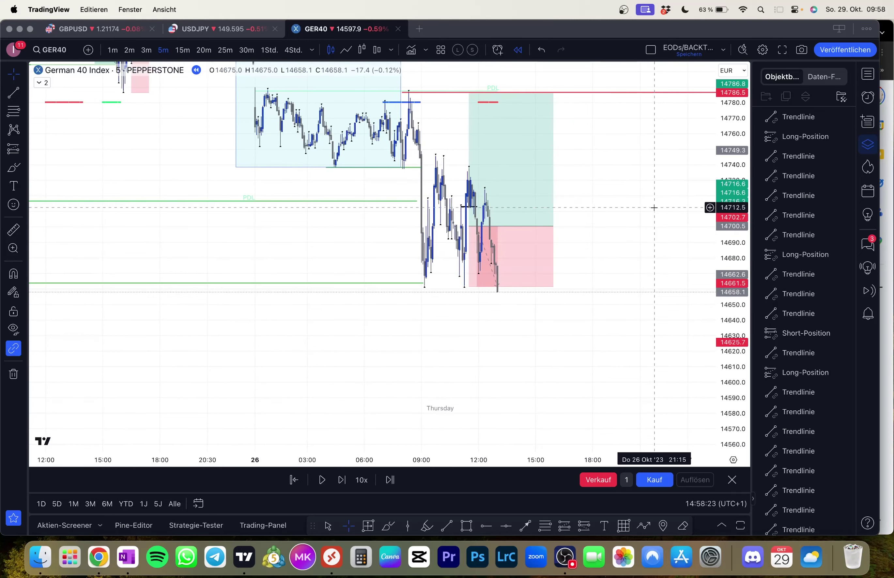
key(shift+Right)
key(shift+Right)
key(shift+Right)
key(shift+Right)
key(shift+Right)
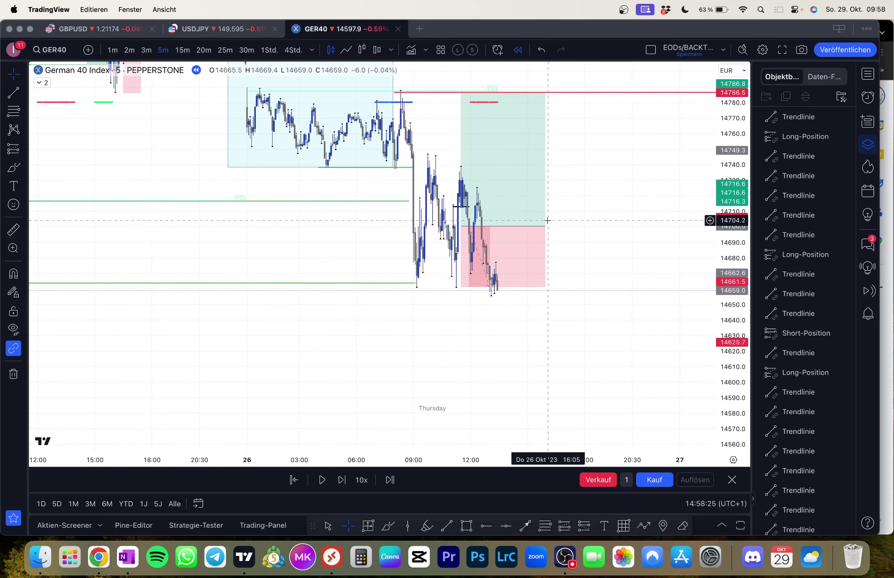
- Shorten the long position with entry 14700.5 so that it ends at about 13:10, by the candles crossing its stop
drag(545, 227, 493, 229)
drag(536, 246, 598, 236)
scroll(596, 258, up, 3)
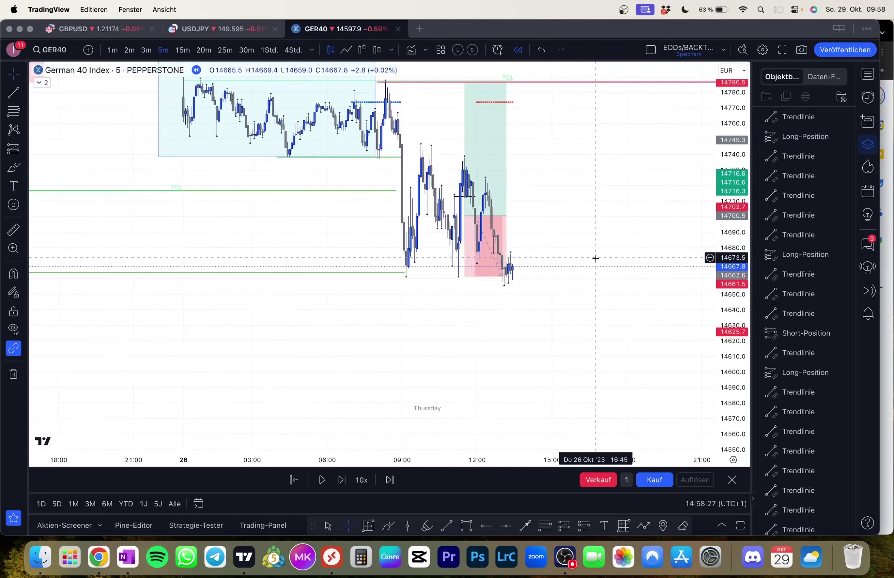
- Advance the replay candle by candle to about 13:55 on 26 October
key(shift+Right)
key(shift+Right)
key(shift+Right)
key(shift+Right)
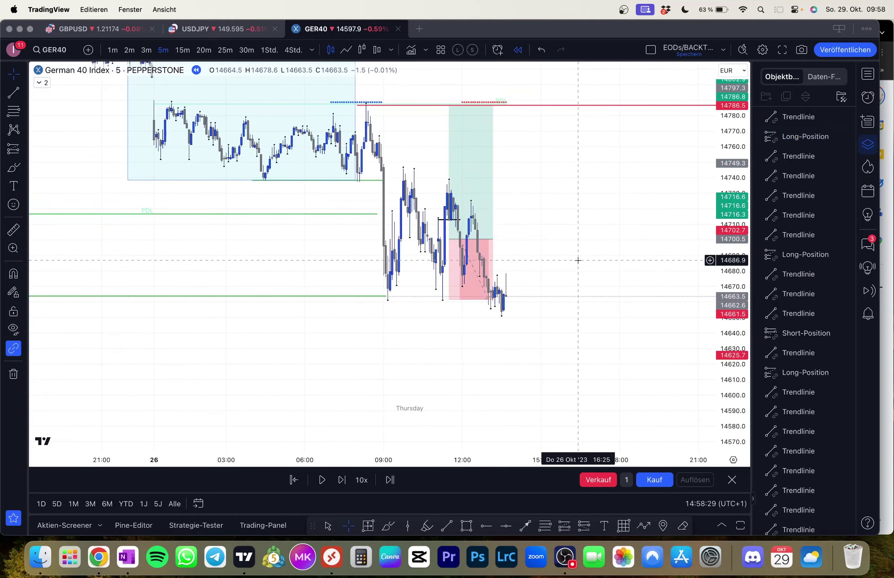
key(shift+Right)
key(shift+Right)
key(shift+Right)
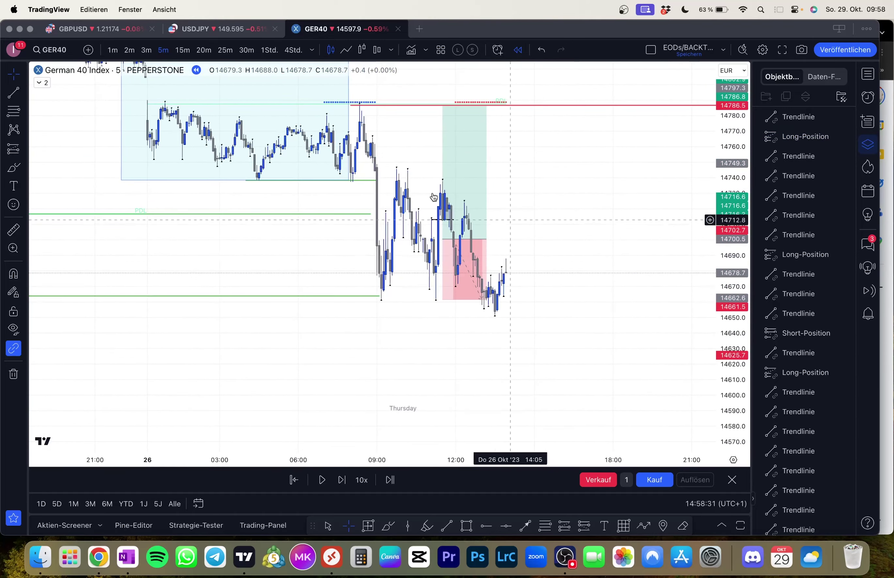
key(shift+Right)
- Draw a short horizontal trend line at 14676.0 ending at 14:05 by the newest candles and colour it black
key(alt+t)
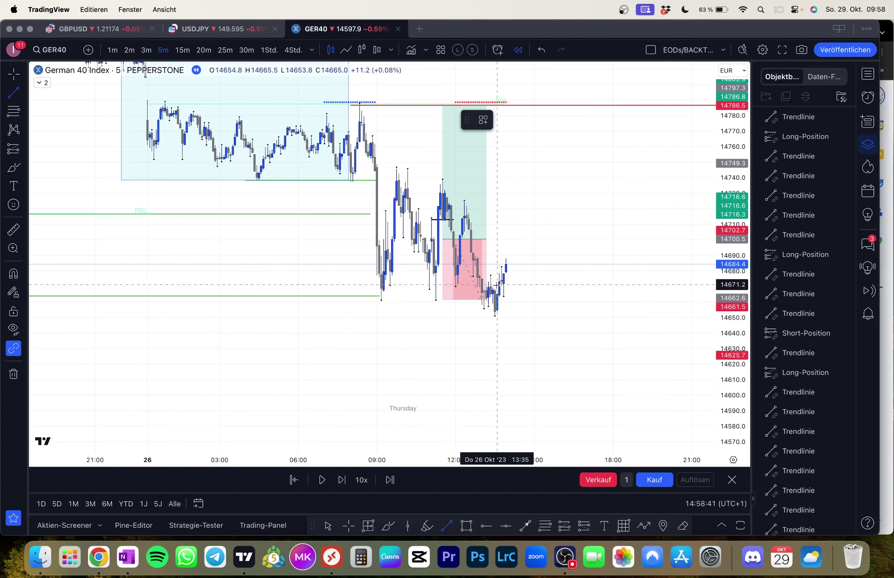
click(491, 277)
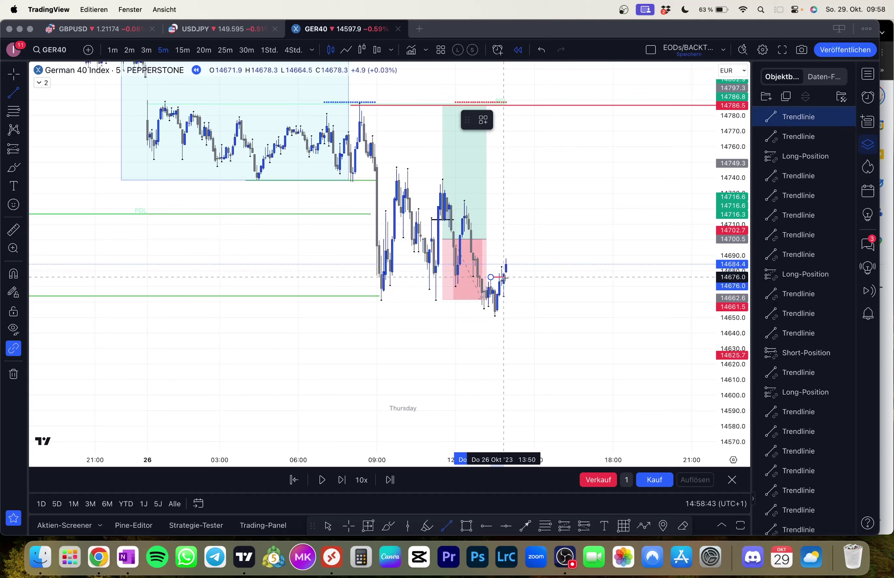
click(503, 121)
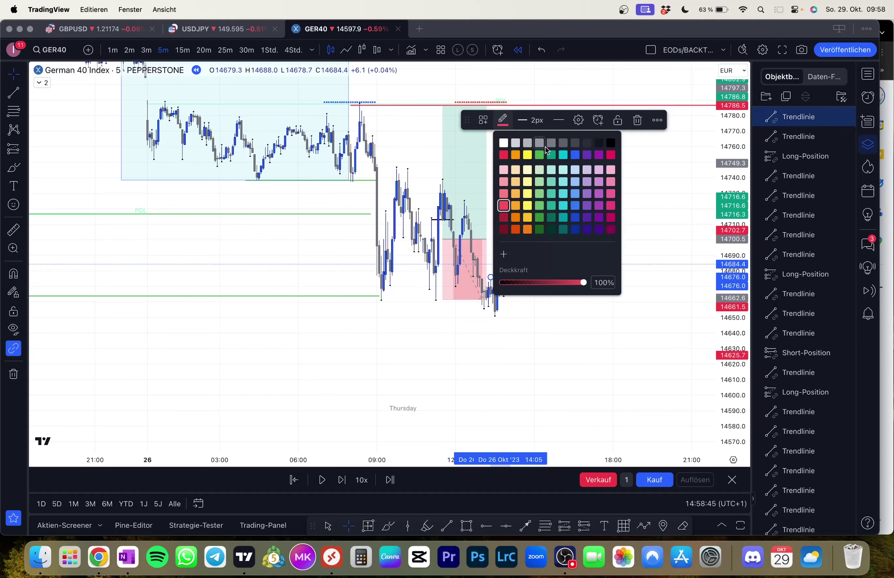
click(607, 145)
click(605, 214)
- Place a long position from 13:50 to about 15:50 with entry 14678.2, stop 14651.2 and target 14787.5
click(14, 149)
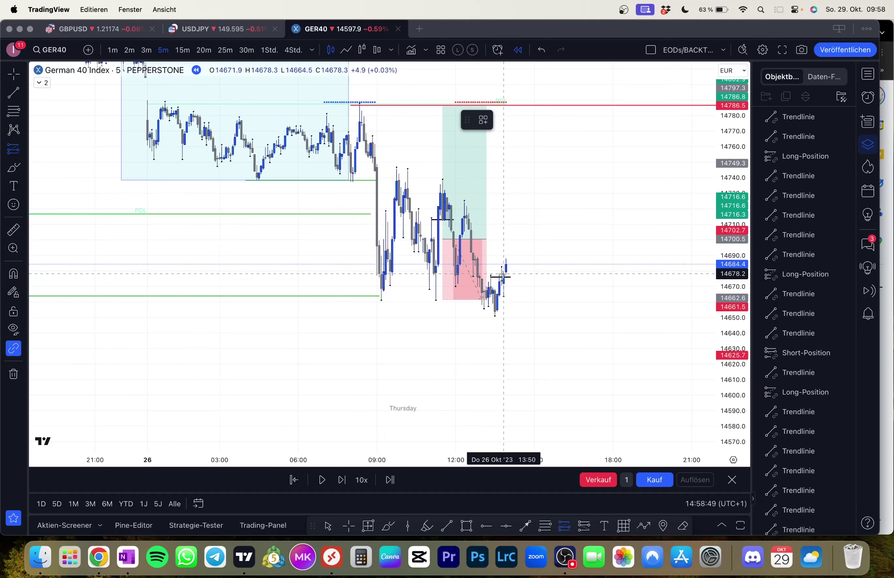
click(504, 273)
drag(502, 339, 510, 319)
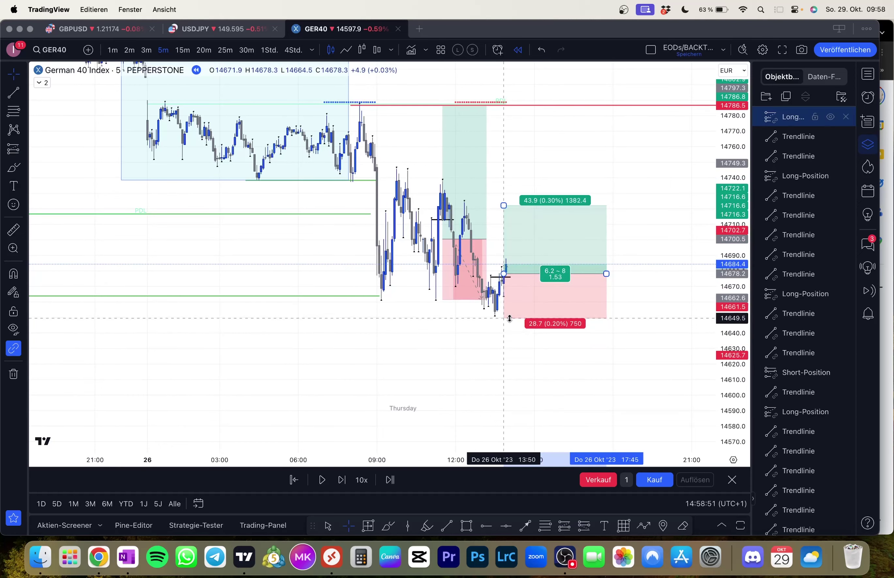
drag(505, 227, 505, 126)
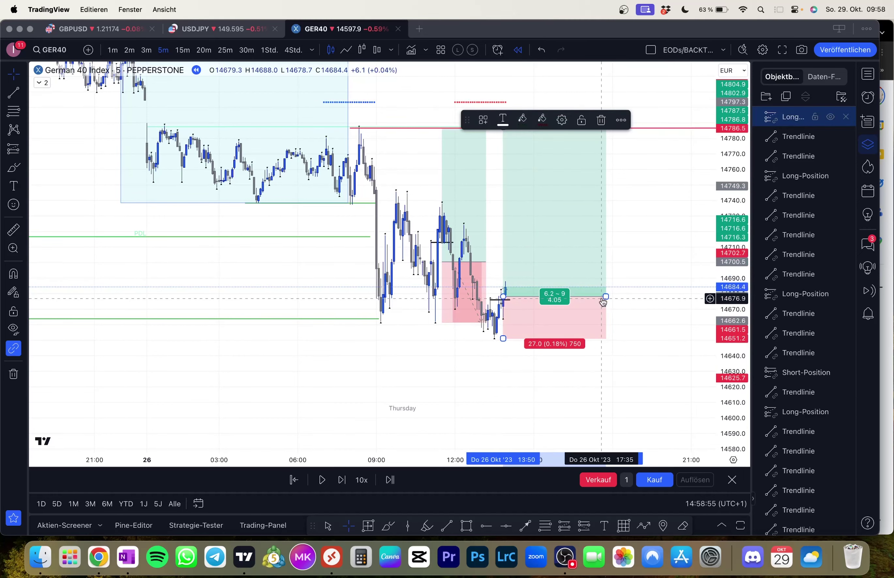
drag(606, 297, 556, 300)
click(646, 302)
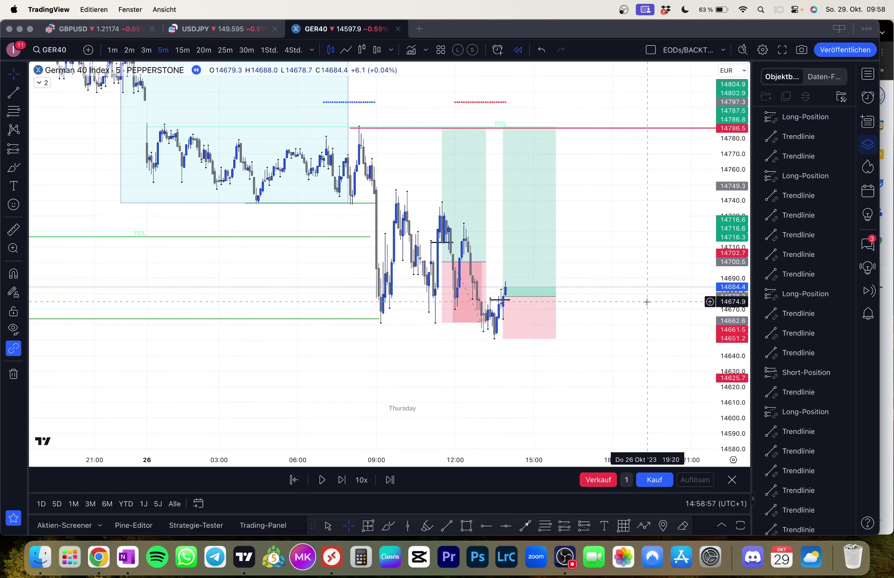
- Advance the replay candle by candle to about 15:10 on 26 October
key(shift+Right)
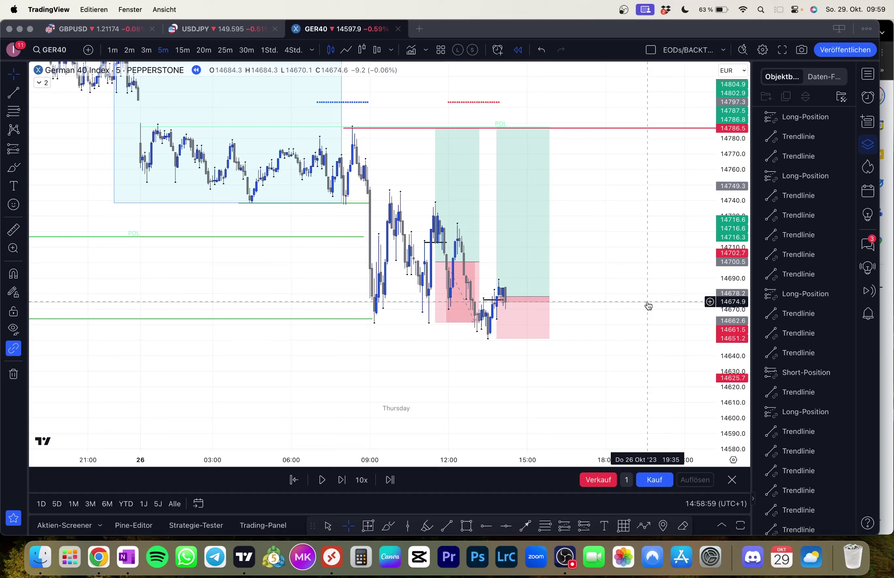
key(shift+Right)
key(shift+Right)
key(shift+Right)
key(shift+Right)
key(shift+Right)
key(shift+Right)
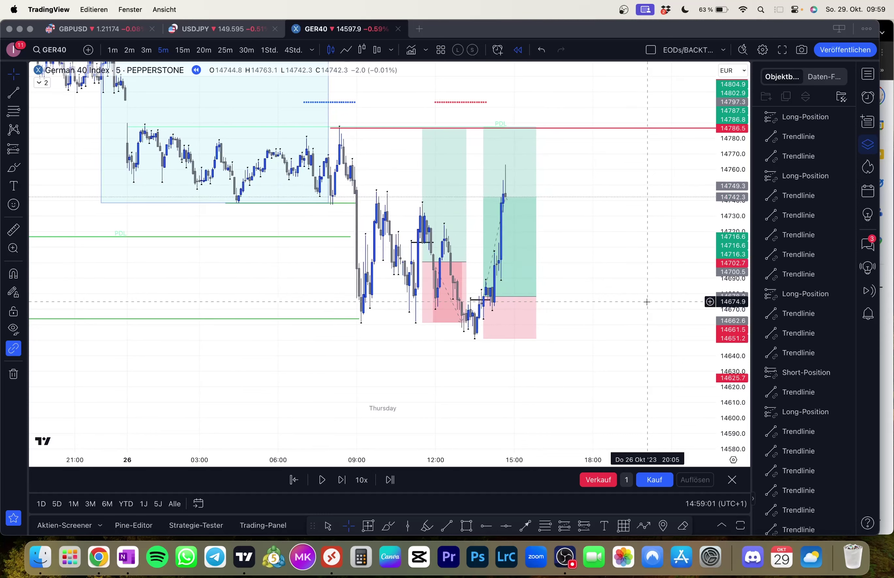
key(shift+Right)
key(shift+Right)
key(shift+Right)
key(shift+Right)
key(shift+Right)
key(shift+Right)
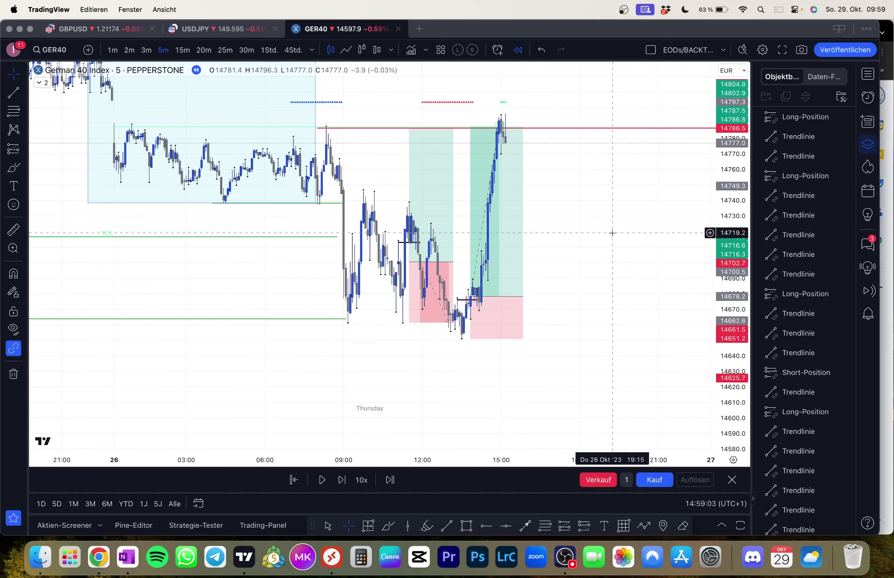
- Shorten the long position with entry 14678.2 so that it ends at about 15:15 by the newest candle
drag(523, 296, 508, 295)
click(564, 273)
drag(744, 206, 739, 276)
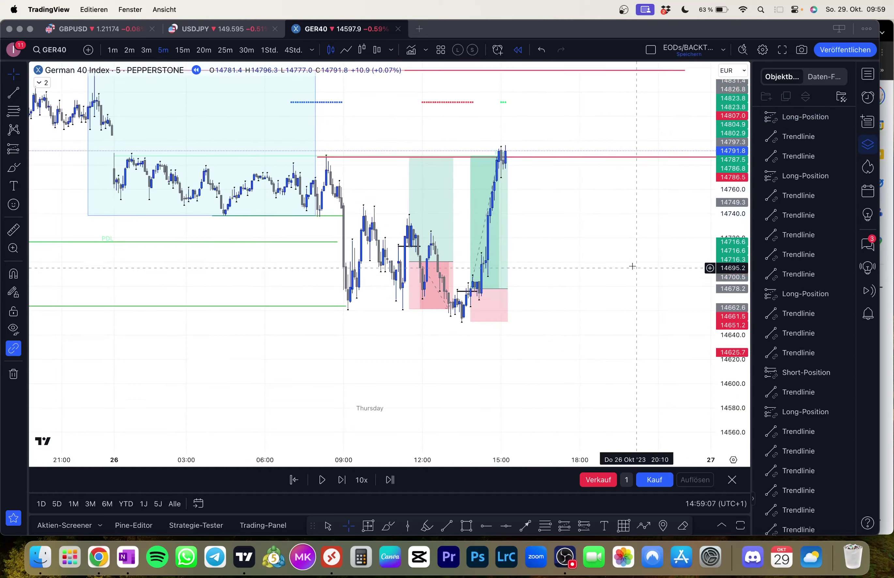
- Review the long and short positions drawn on 25 and 26 October, examining their entries and targets against the marked levels
drag(624, 277, 623, 307)
scroll(619, 310, down, 9)
drag(370, 221, 403, 318)
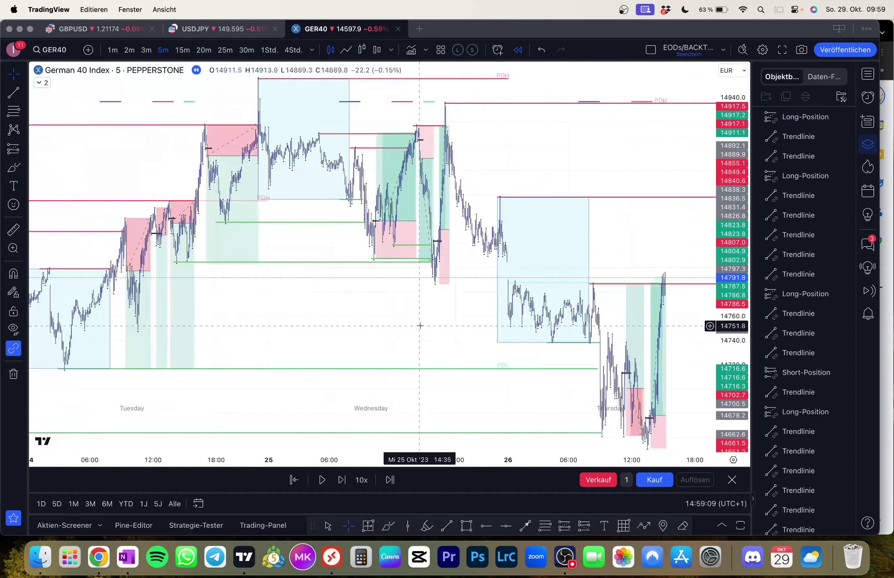
drag(291, 327, 336, 303)
click(407, 183)
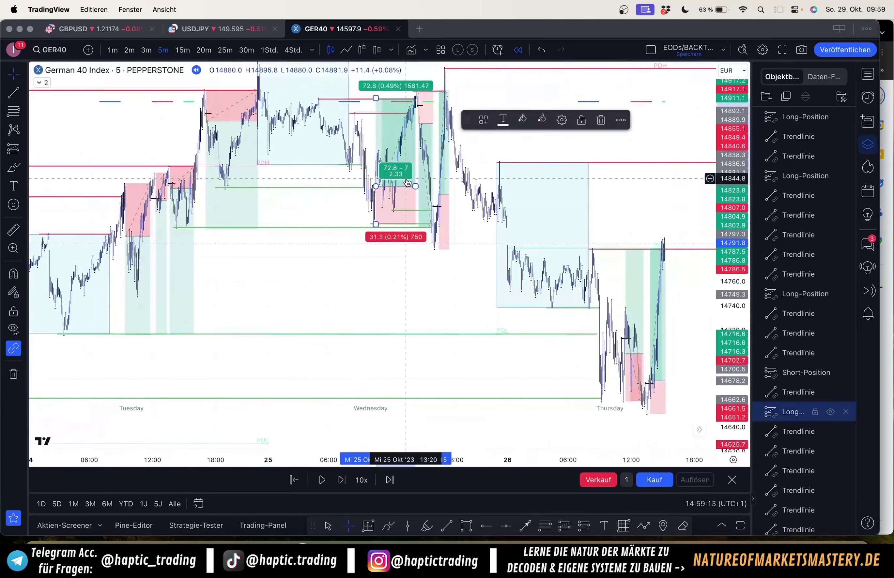
click(422, 174)
click(462, 174)
click(443, 173)
click(556, 341)
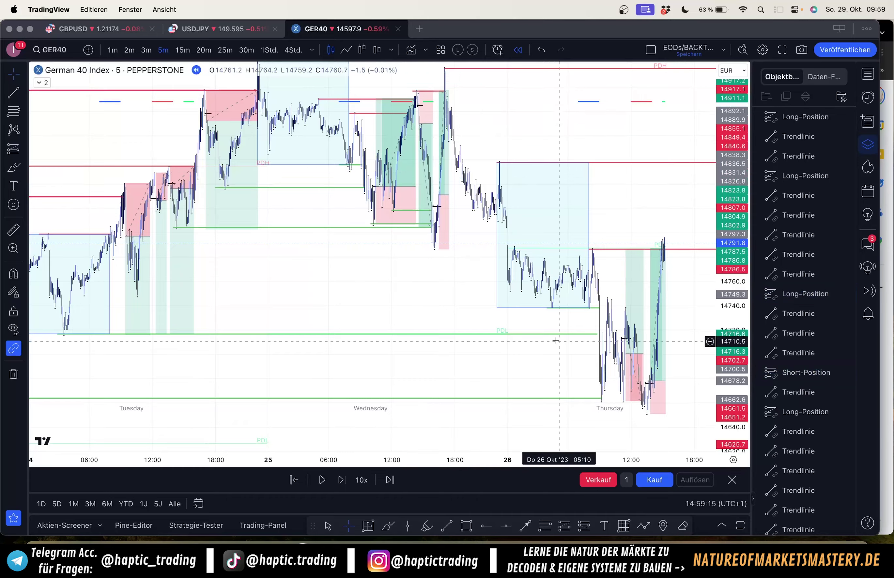
drag(556, 341, 433, 268)
scroll(432, 268, up, 2)
click(524, 278)
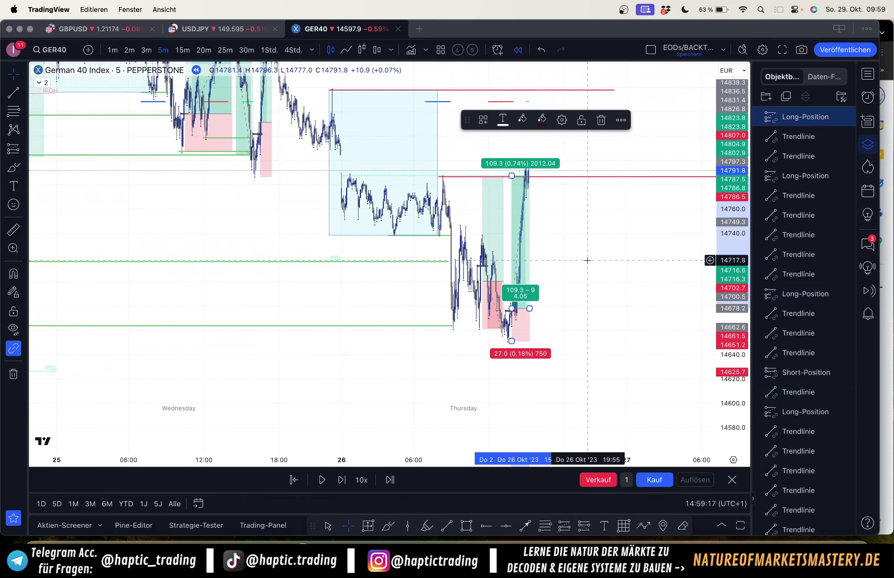
scroll(563, 271, up, 2)
drag(549, 259, 634, 239)
scroll(537, 261, up, 3)
scroll(591, 263, up, 1)
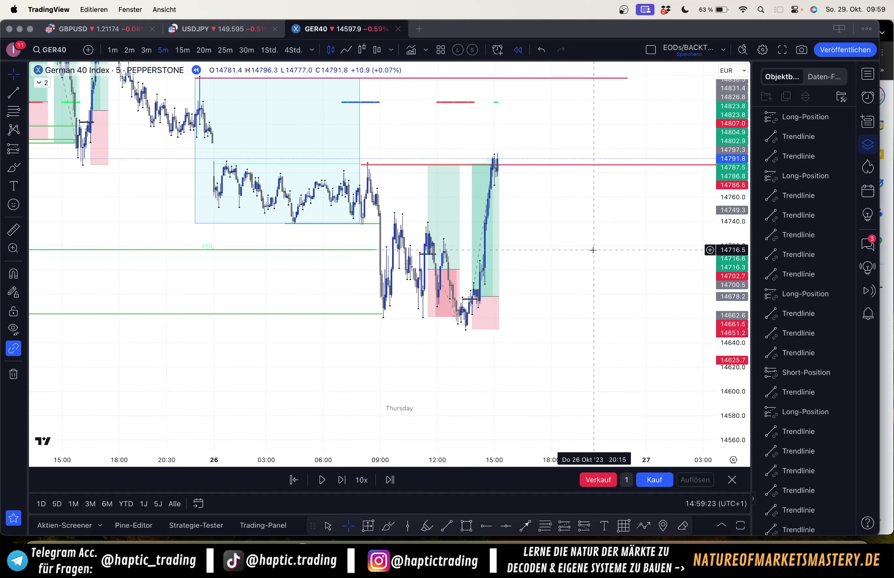
scroll(574, 266, up, 3)
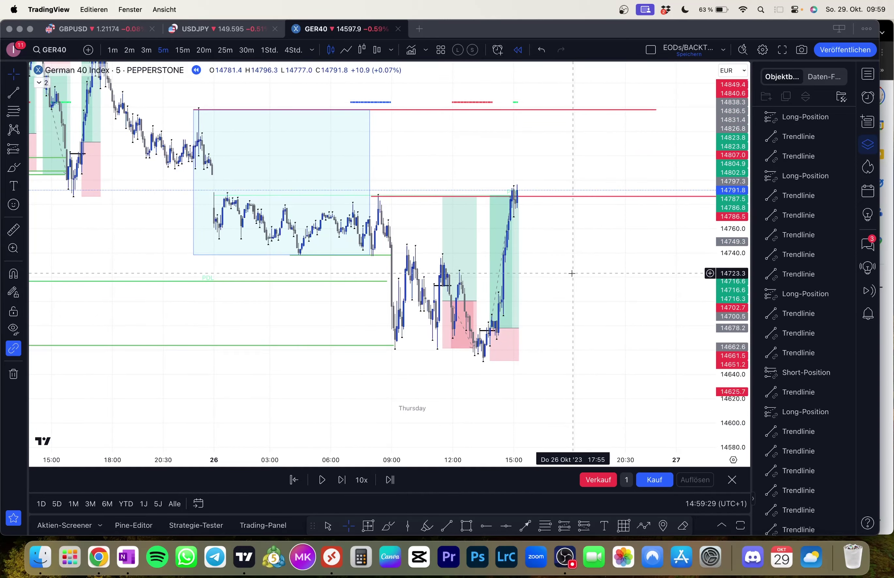
scroll(569, 277, up, 2)
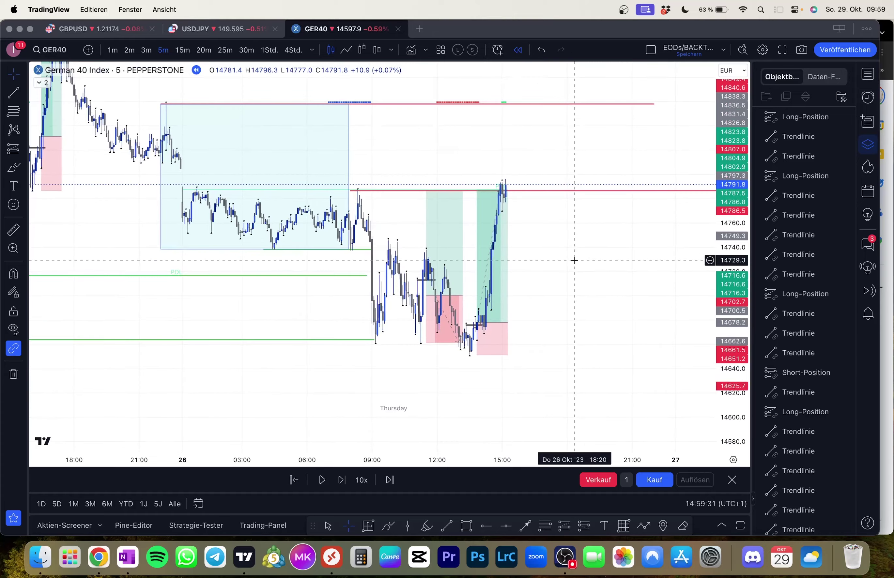
- Advance the replay candle by candle to about 15:25 on 26 October
key(shift+Right)
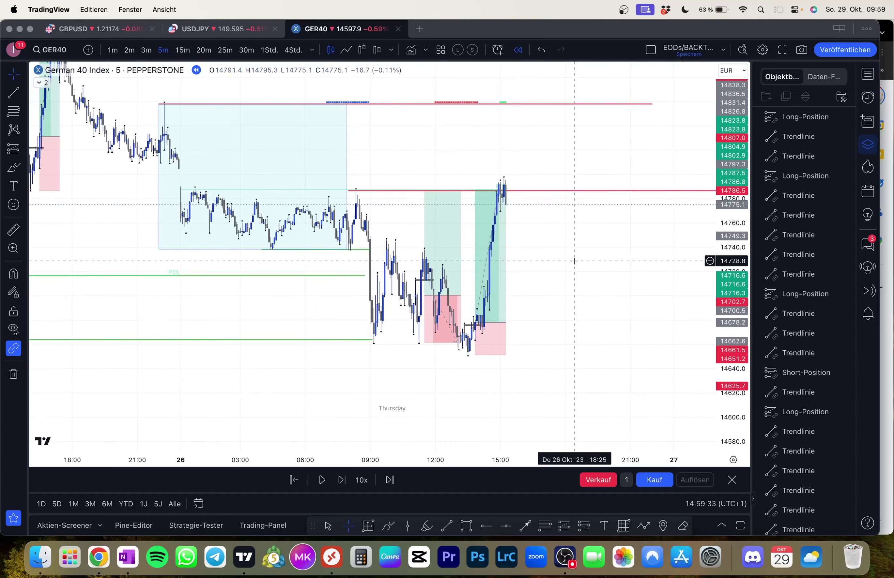
key(shift+Right)
key(shift+Right)
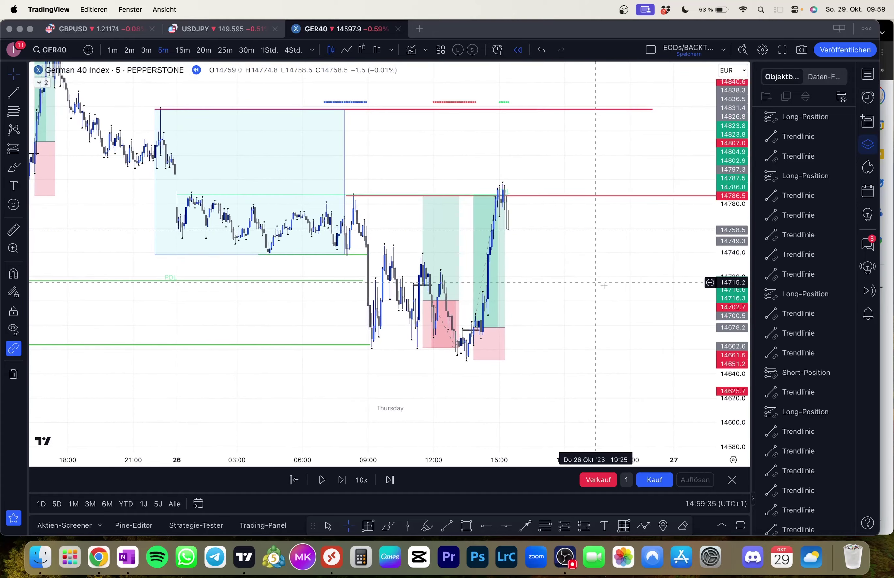
drag(741, 294, 740, 184)
drag(578, 242, 607, 274)
scroll(605, 273, up, 2)
drag(557, 262, 553, 266)
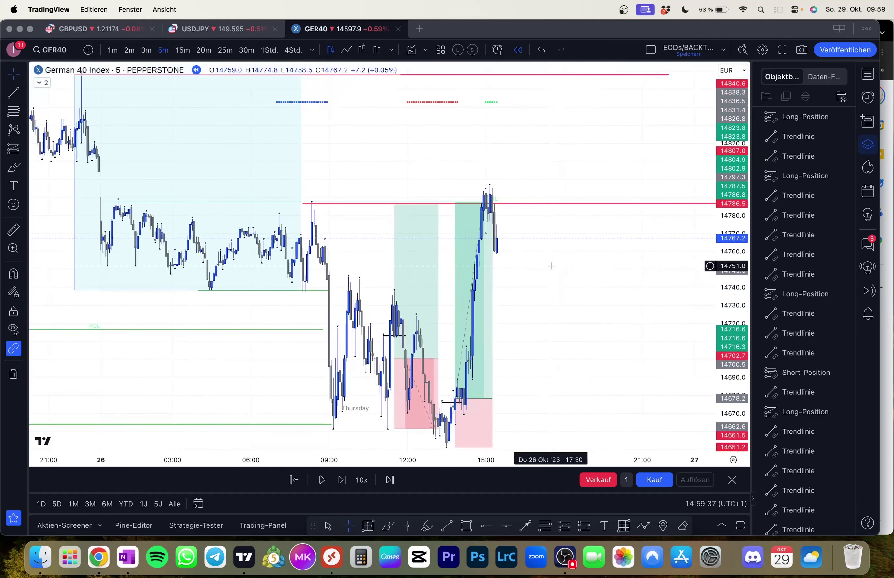
- Draw a short horizontal trend line at 14770.9 from 15:00 to 15:30 by the newest candles
key(alt+t)
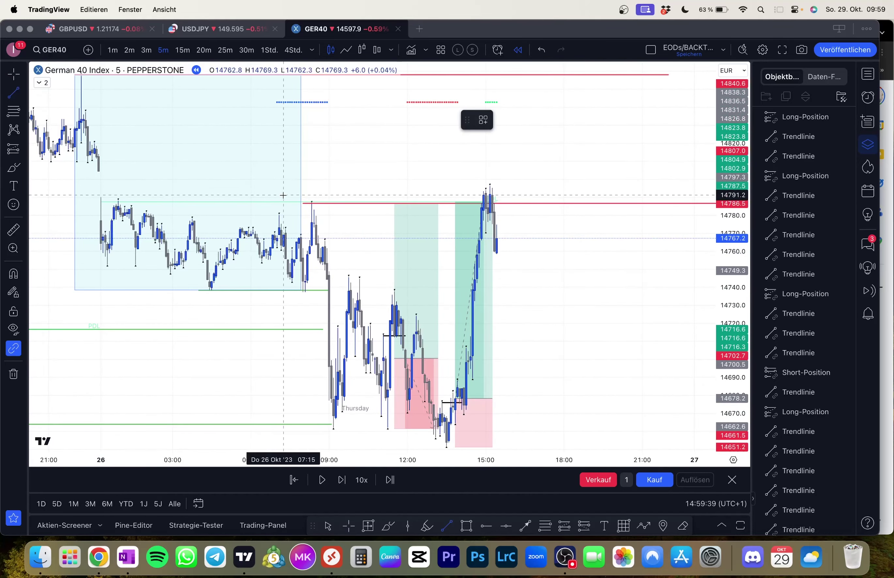
super+click(485, 256)
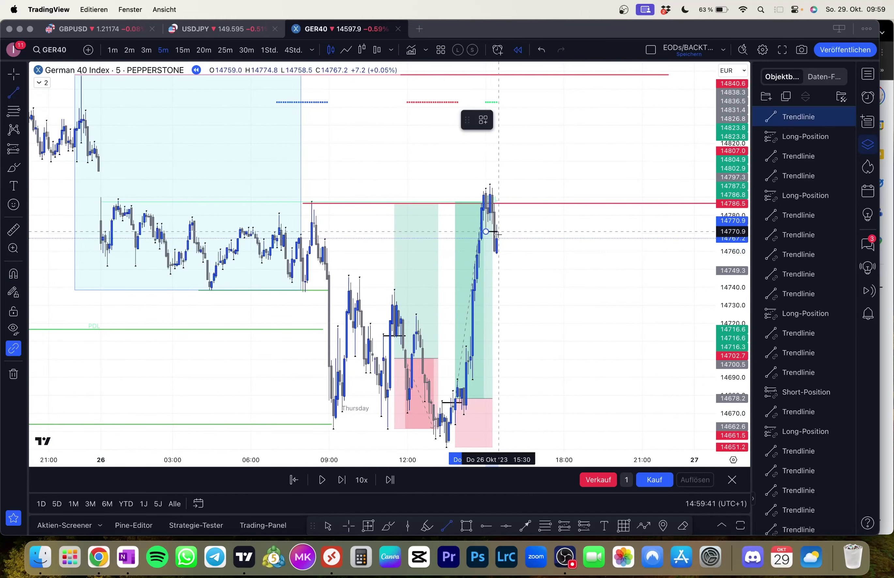
shift+click(499, 234)
click(563, 273)
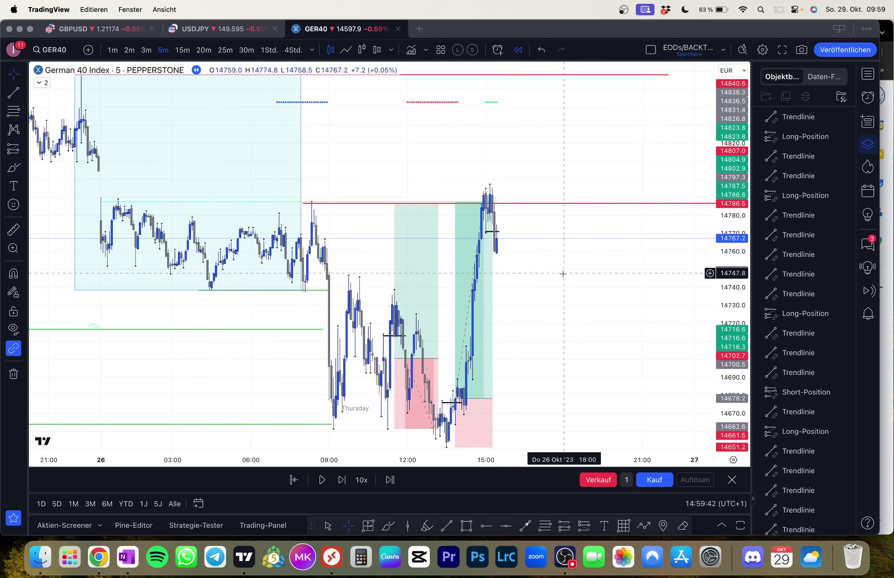
- Place a short position from 15:20 to 19:15 with entry 14760.2, stop 14796.7 and target 14651.0
click(26, 150)
click(72, 183)
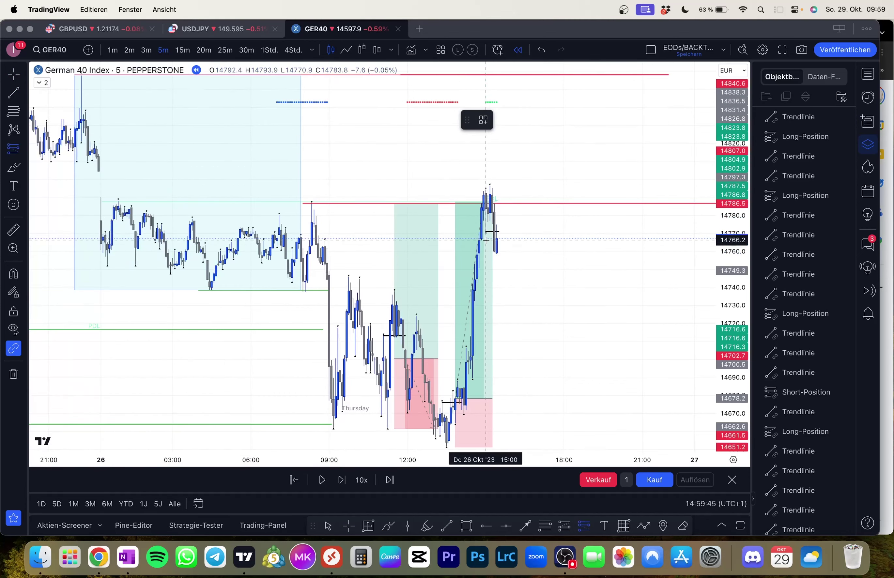
click(495, 251)
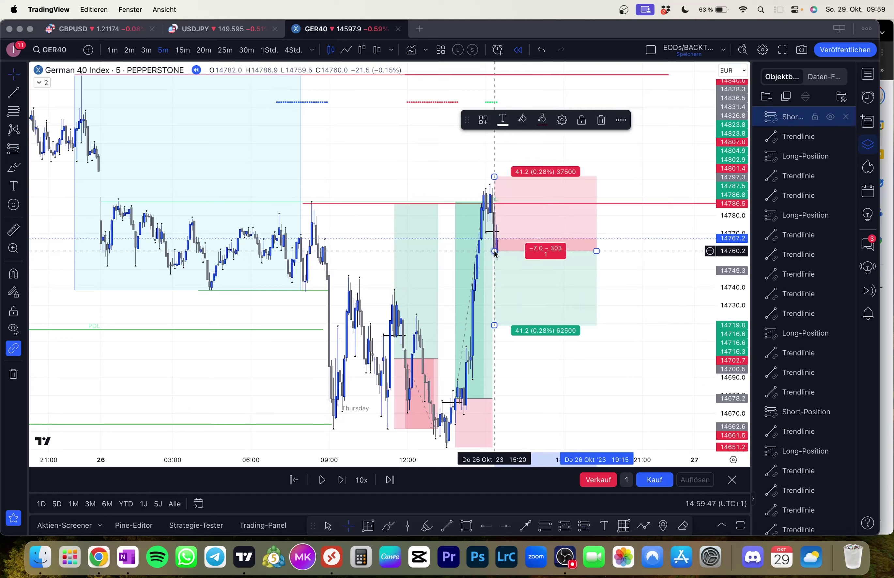
drag(494, 177, 474, 171)
drag(728, 270, 721, 292)
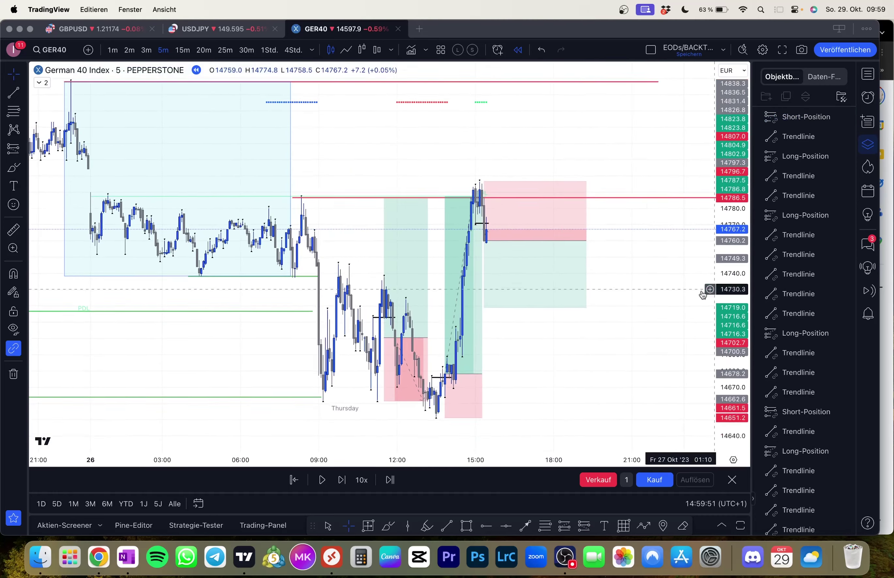
drag(606, 280, 604, 219)
drag(481, 249, 519, 352)
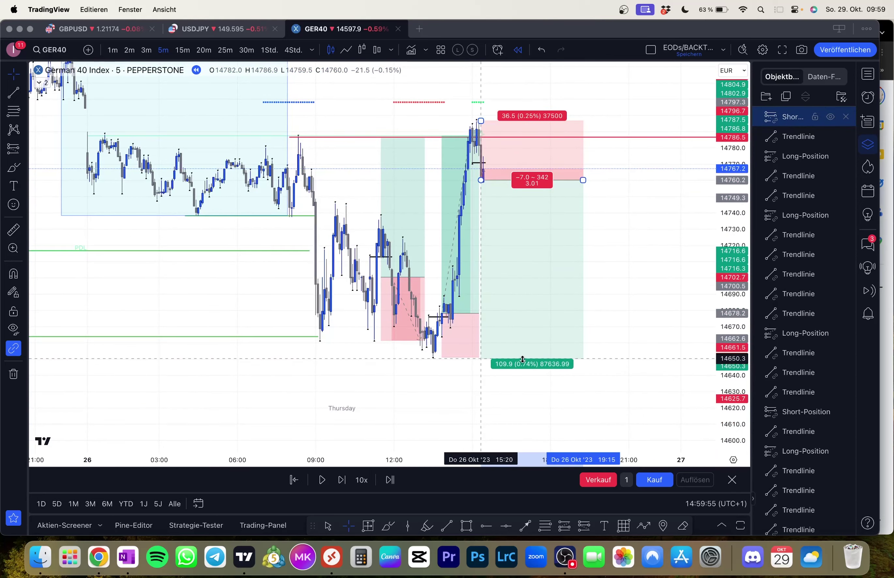
drag(645, 231, 645, 268)
click(509, 256)
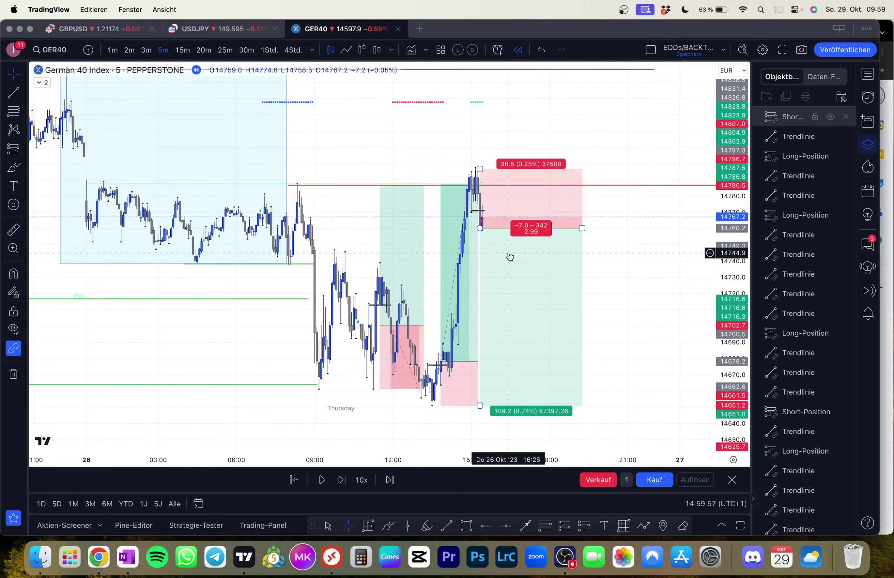
click(462, 180)
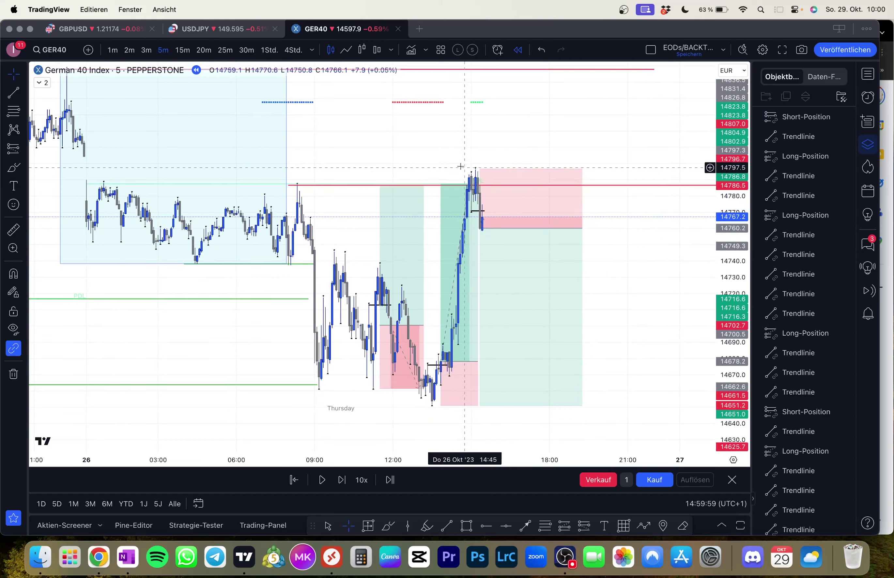
- Shorten the red trend line at 14786.5 so that it ends at about 15:00 on 26 October
drag(461, 167, 458, 164)
scroll(686, 229, down, 3)
drag(686, 229, 569, 236)
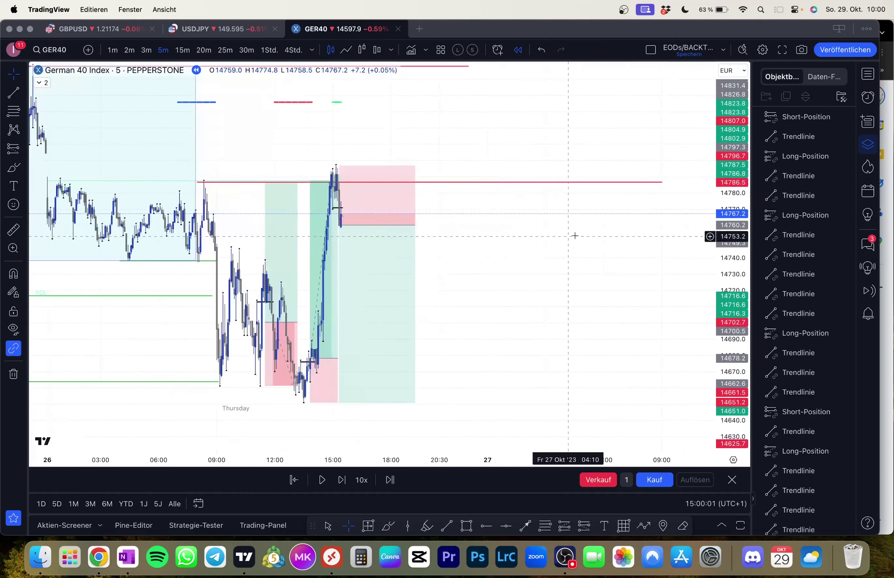
scroll(575, 236, down, 1)
drag(665, 182, 377, 184)
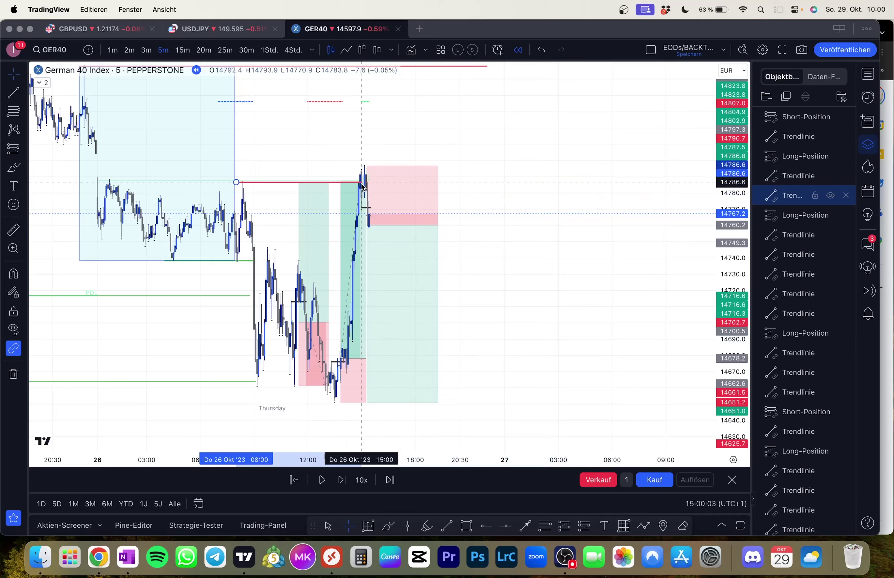
drag(612, 227, 621, 225)
- On the 1-hour timeframe, draw a horizontal trend line at 14651.8 along Thursday's low, ending at 20:00, and colour it green
click(273, 51)
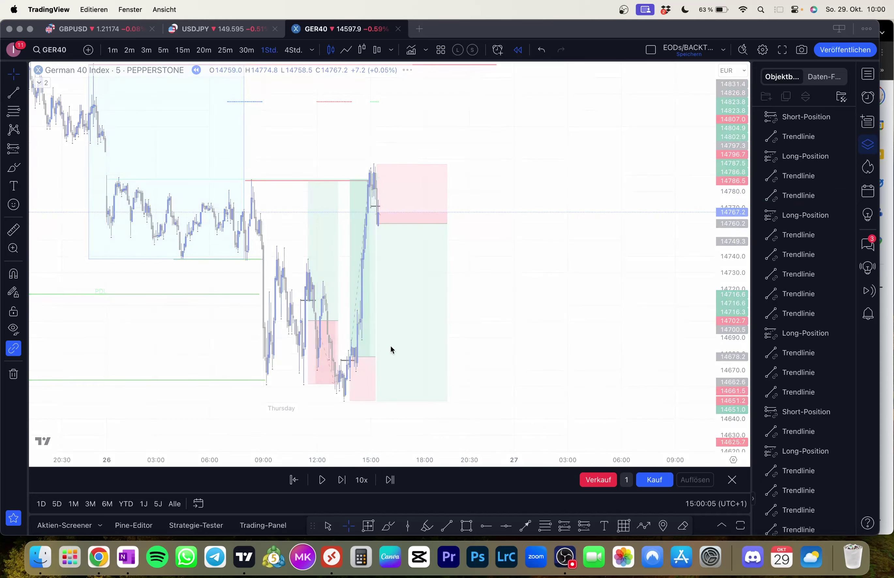
key(alt+t)
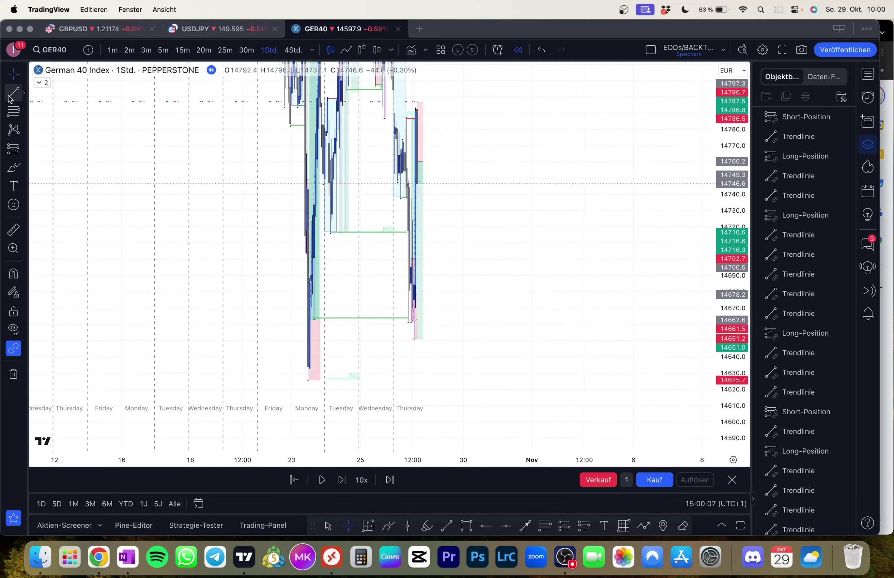
click(414, 347)
click(425, 339)
click(503, 120)
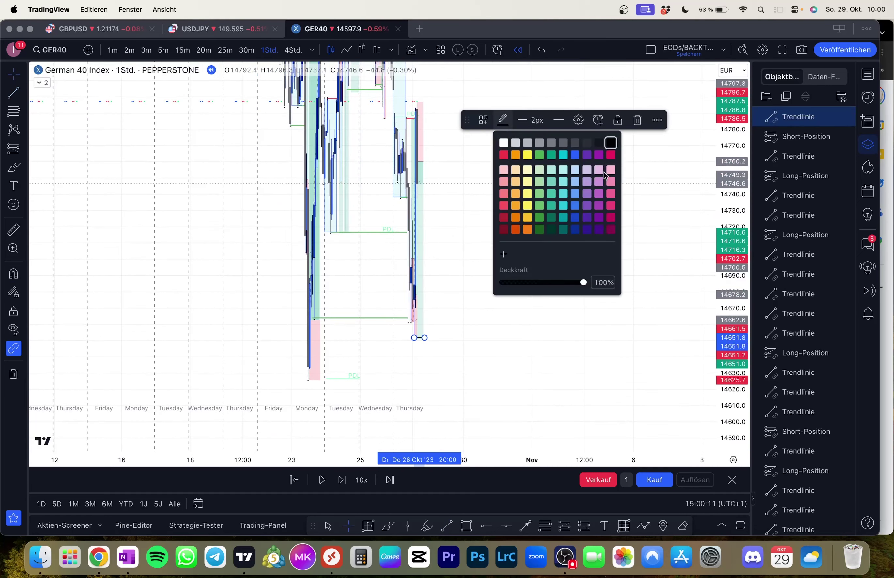
click(538, 208)
click(537, 208)
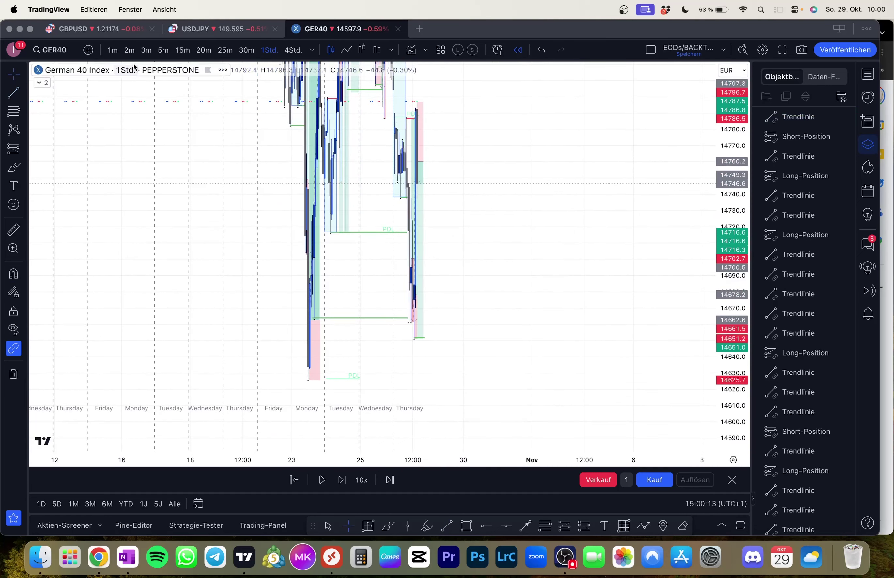
- Return the chart to the 5-minute timeframe and advance the replay candle by candle to about 19:50 on 26 October
click(162, 51)
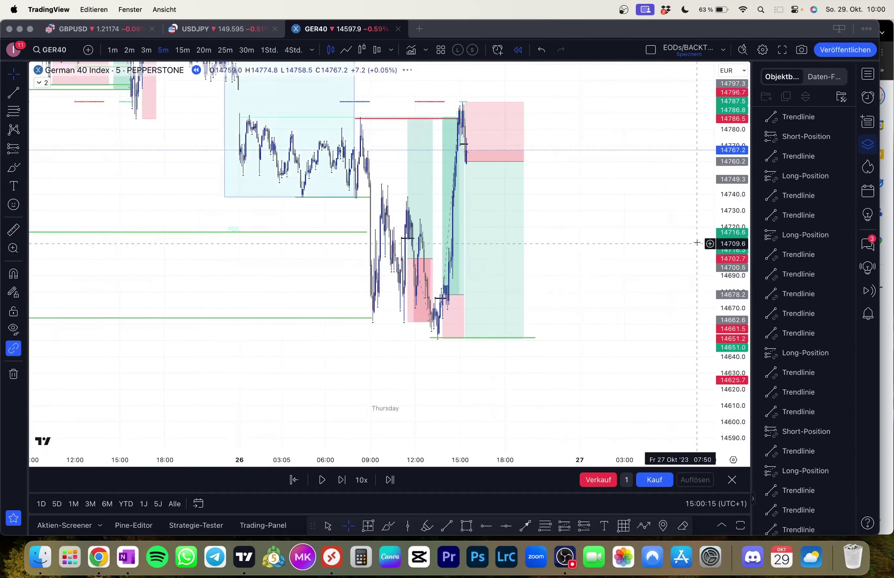
drag(737, 224, 736, 274)
drag(608, 243, 617, 307)
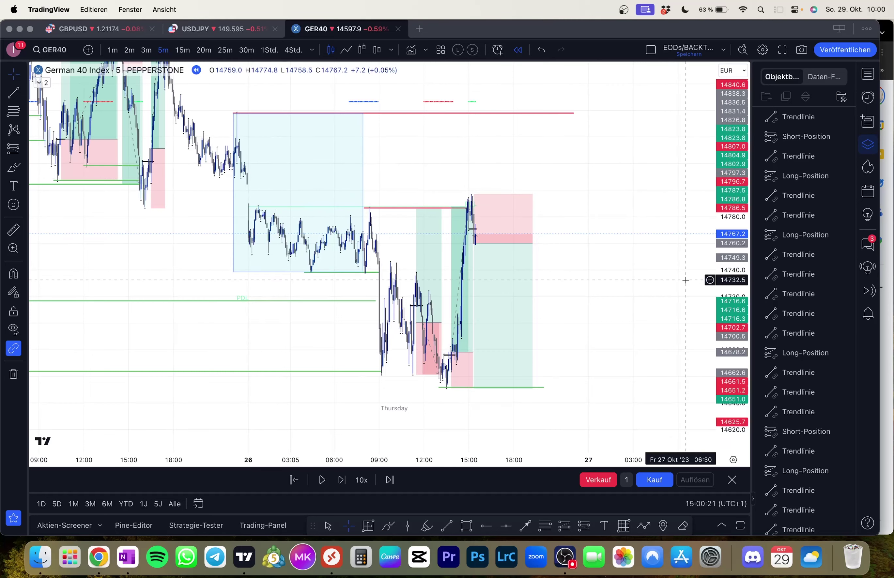
key(shift+Right)
key(shift+Right)
key(shift+Right)
key(shift+Right)
key(shift+Right)
key(shift+Right)
key(shift+Right)
key(shift+Right)
key(shift+Right)
key(shift+Right)
key(shift+Right)
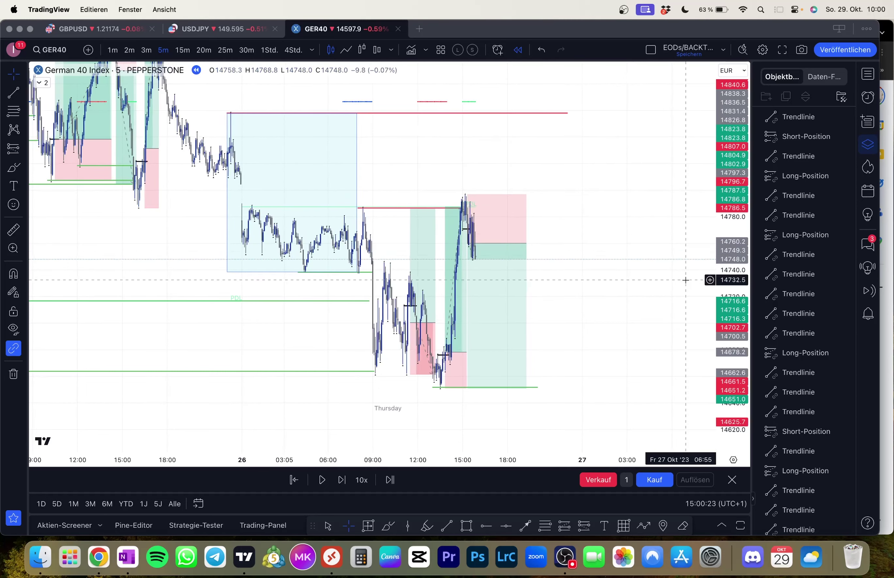
key(shift+Right)
key(shift+Right)
key(shift+Right)
key(shift+Right)
key(shift+Right)
key(shift+Right)
key(shift+Right)
key(shift+Right)
key(shift+Right)
key(shift+Right)
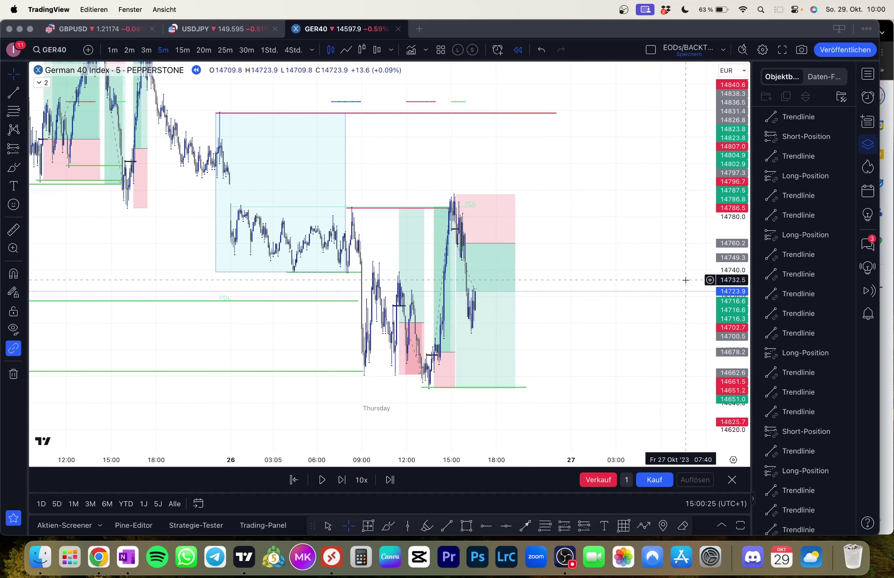
key(shift+Right)
key(shift+Right)
key(shift+Right)
key(shift+Right)
key(shift+Right)
key(shift+Right)
key(shift+Right)
key(shift+Right)
key(shift+Right)
key(shift+Right)
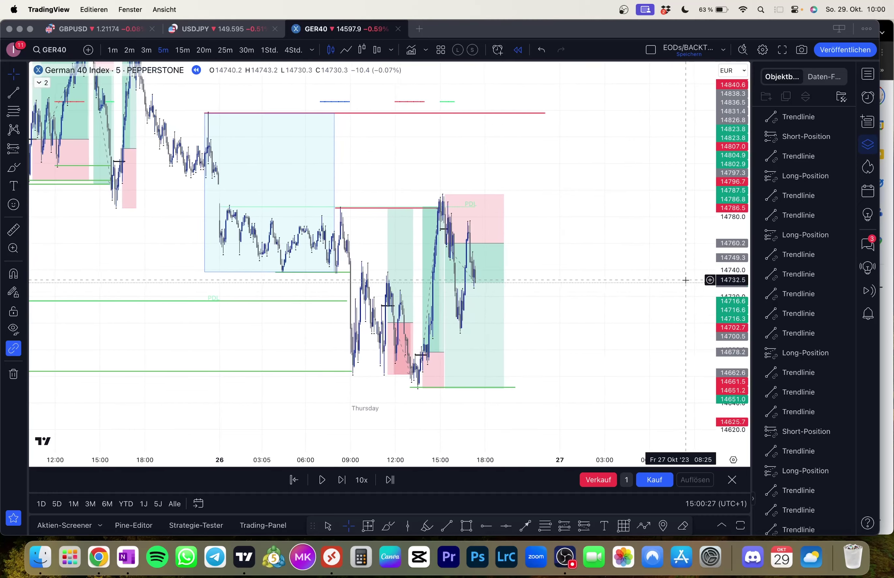
key(shift+Right)
key(shift+Right)
key(shift+Right)
key(shift+Right)
key(shift+Right)
key(shift+Right)
key(shift+Right)
key(shift+Right)
key(shift+Right)
key(shift+Right)
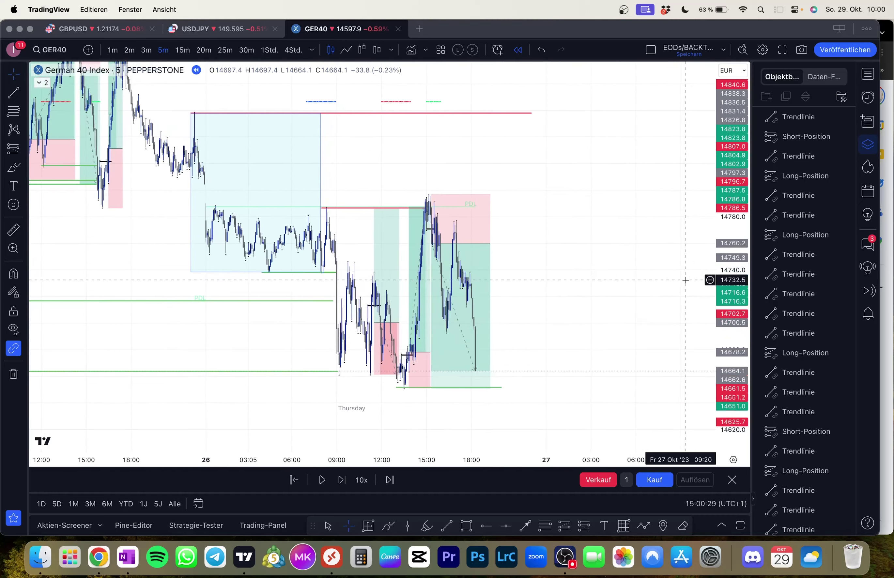
key(shift+Right)
key(shift+Right)
key(shift+Right)
key(shift+Right)
key(shift+Right)
key(shift+Right)
key(shift+Right)
key(shift+Right)
key(shift+Right)
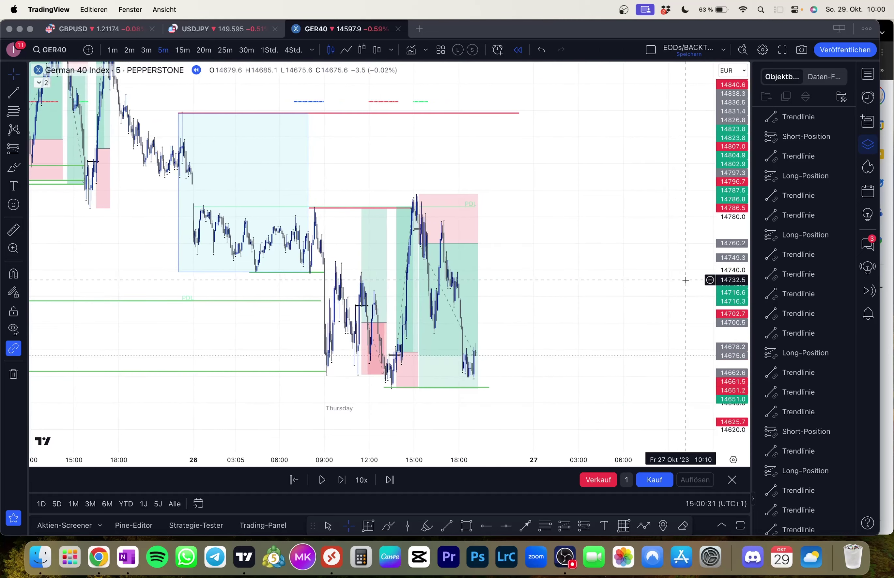
key(shift+Right)
key(shift+Right)
key(shift+Right)
key(shift+Right)
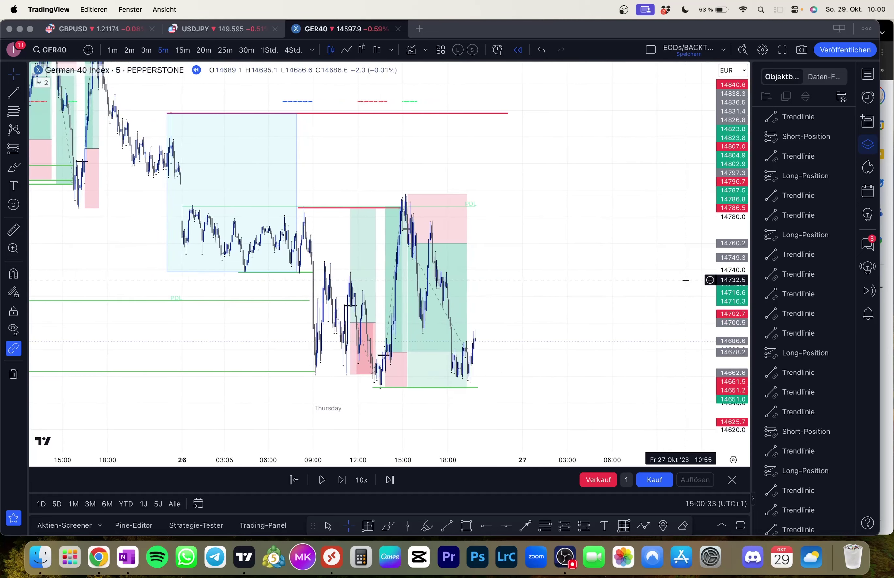
- Extend the short position with entry 14760.2 so that it ends at about 20:20, just past the newest candle
click(466, 242)
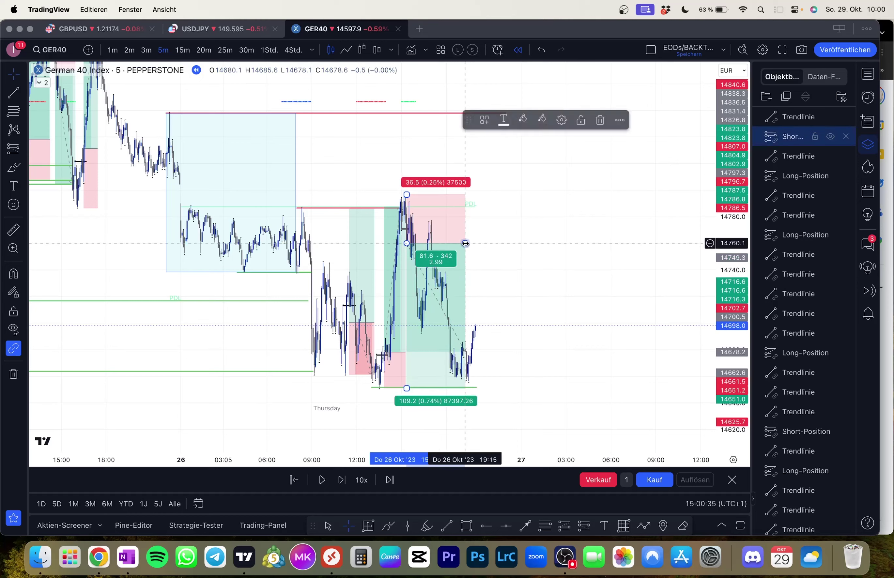
drag(467, 243, 479, 247)
drag(641, 304, 652, 264)
scroll(633, 263, up, 2)
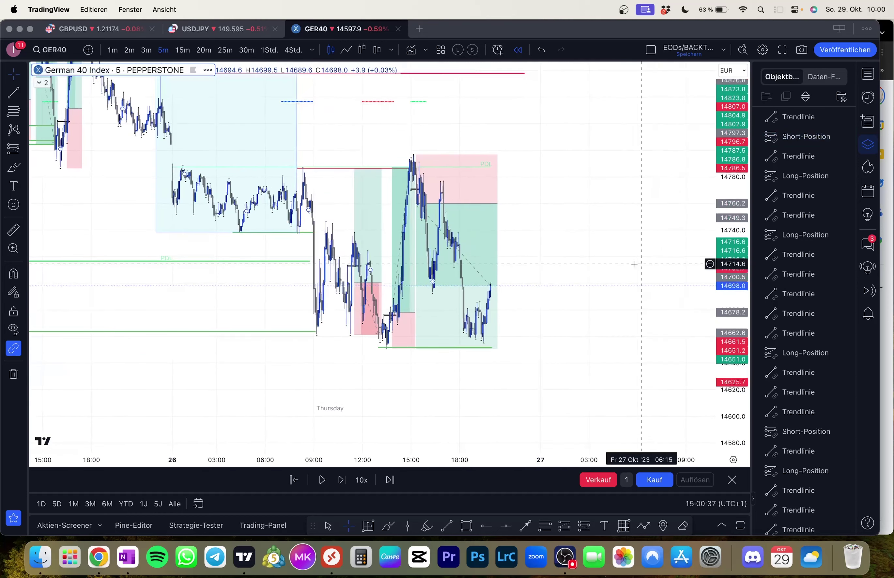
- Advance the replay candle by candle to about 22:25 on 26 October
key(shift+Right)
key(shift+Right)
key(shift+Right)
key(shift+Right)
key(shift+Right)
key(shift+Right)
key(shift+Right)
key(shift+Right)
key(shift+Right)
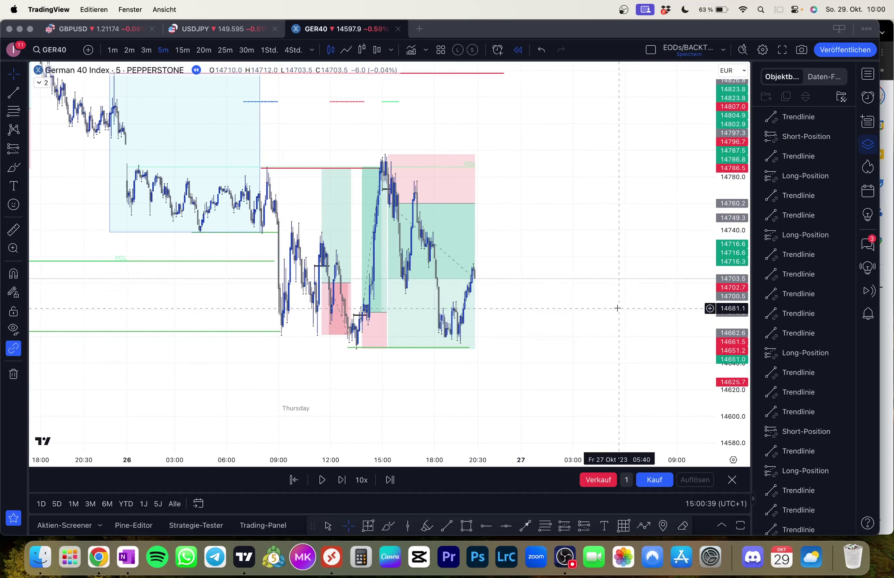
key(shift+Right)
key(shift+Right)
key(shift+Right)
key(shift+Right)
key(shift+Right)
key(shift+Right)
key(shift+Right)
key(shift+Right)
key(shift+Right)
key(shift+Right)
key(shift+Right)
key(shift+Right)
key(shift+Right)
key(shift+Right)
key(shift+Right)
key(shift+Right)
key(shift+Right)
key(shift+Right)
key(shift+Right)
key(shift+Right)
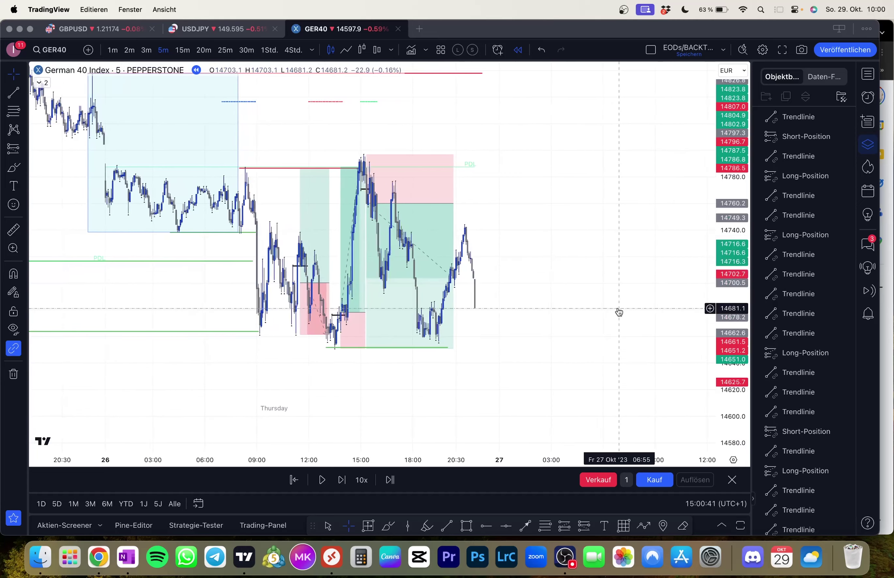
- Extend the short position with entry 14760.2 so that it ends at about 22:25 on 26 October
click(425, 233)
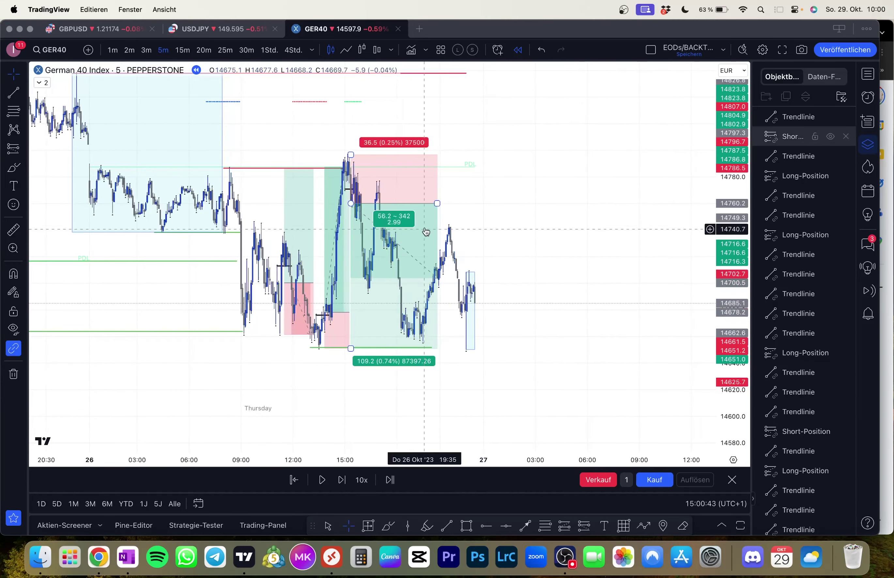
drag(437, 204, 474, 211)
click(467, 359)
- Examine the latest 5-minute candles around the target of the short position and compare them with the rest of Thursday's price action
scroll(470, 360, up, 4)
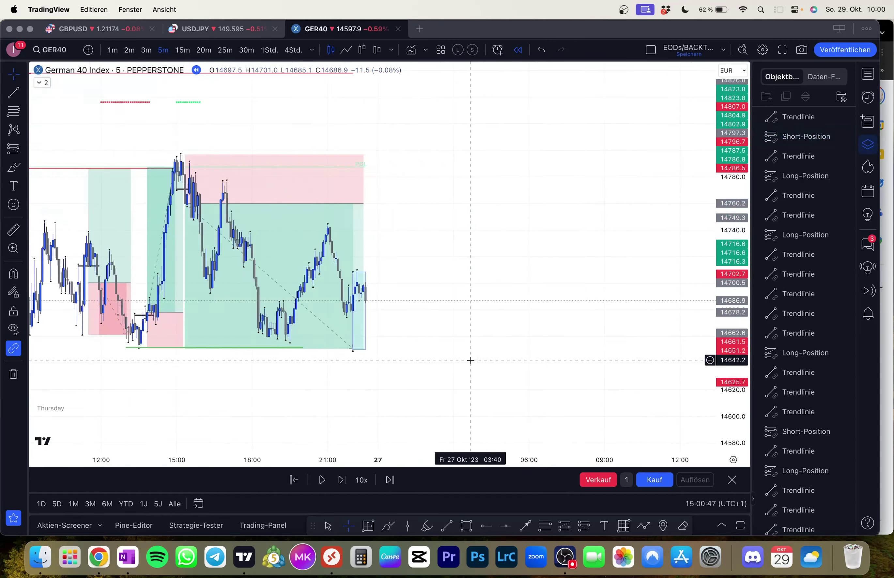
drag(471, 361, 536, 359)
drag(741, 373, 740, 210)
drag(565, 328, 551, 191)
scroll(533, 325, up, 4)
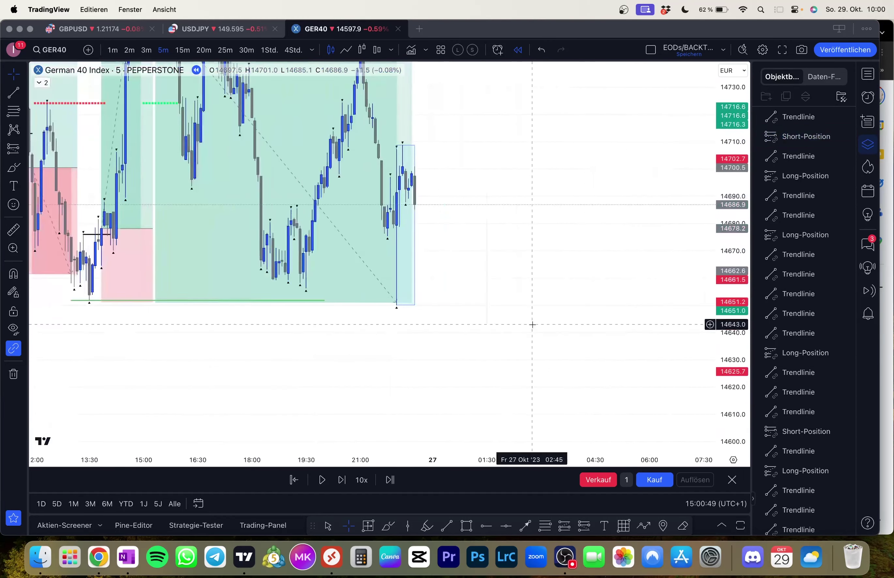
drag(399, 311, 466, 355)
scroll(537, 302, down, 3)
drag(562, 259, 581, 328)
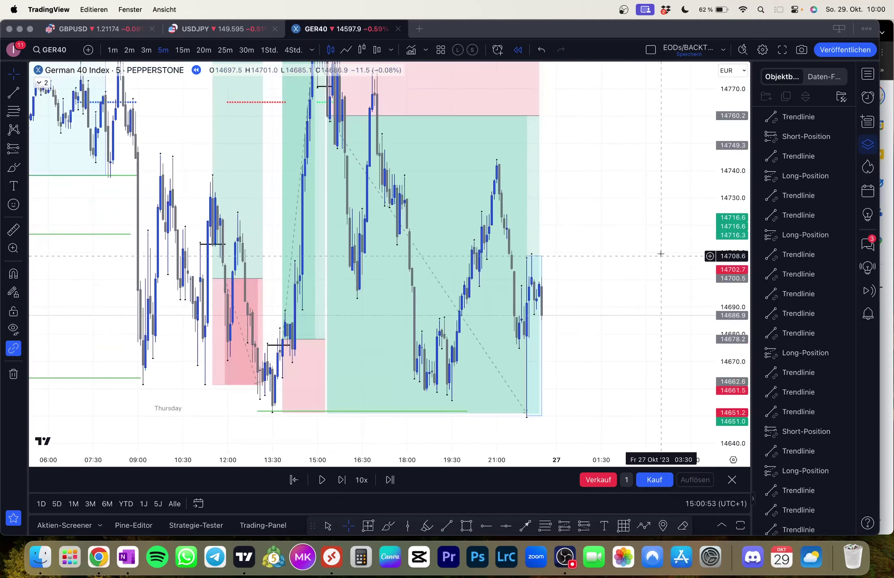
drag(729, 194, 728, 335)
drag(594, 237, 590, 283)
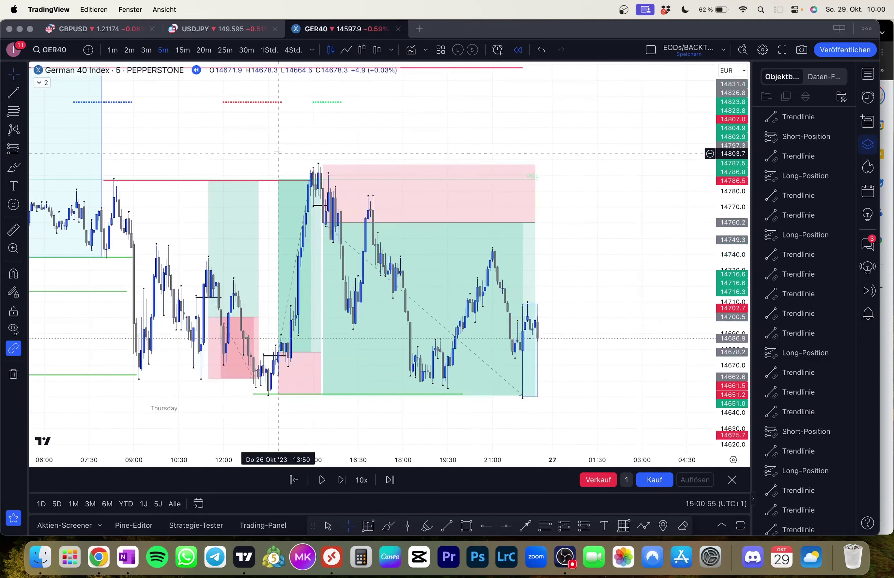
- On the 1-hour timeframe, draw a green horizontal trend line at 14693.6 from 16:00 to 19:00 on 26 October
click(268, 50)
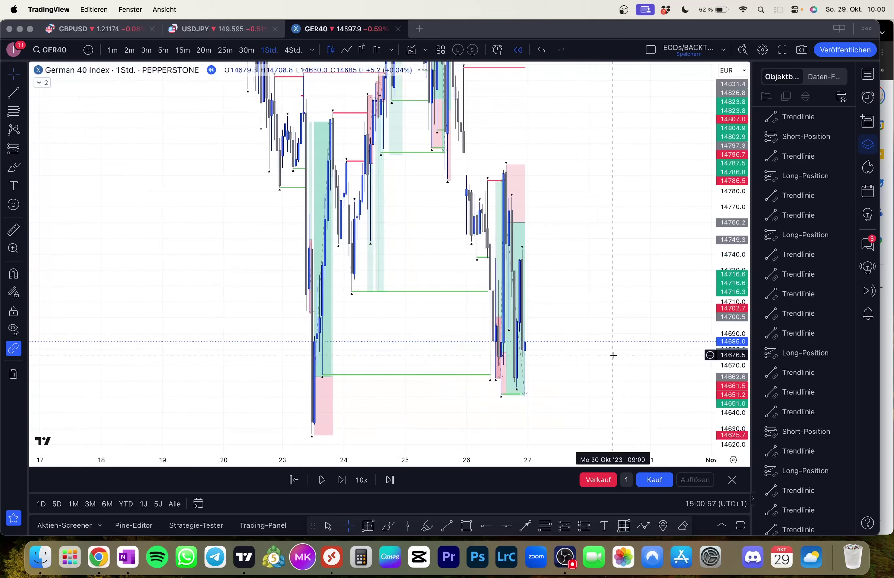
scroll(606, 343, down, 2)
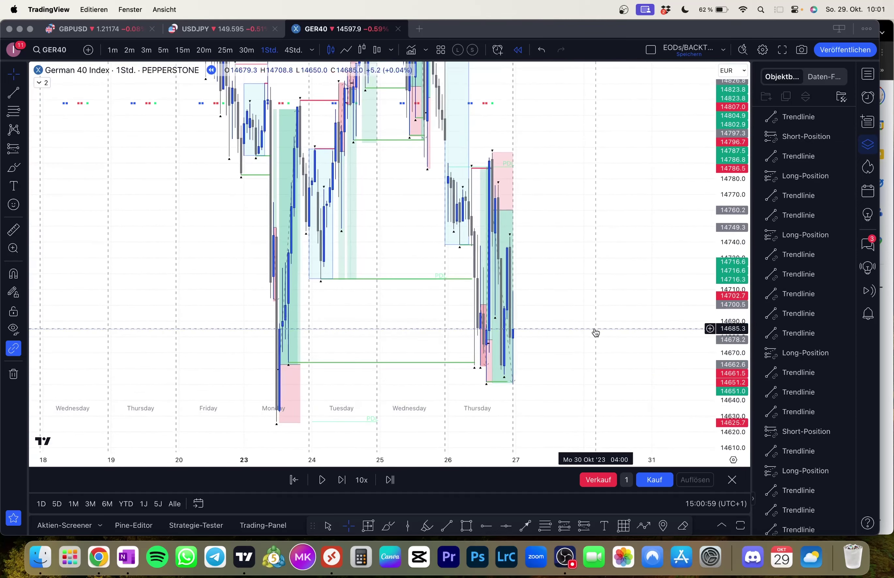
click(500, 322)
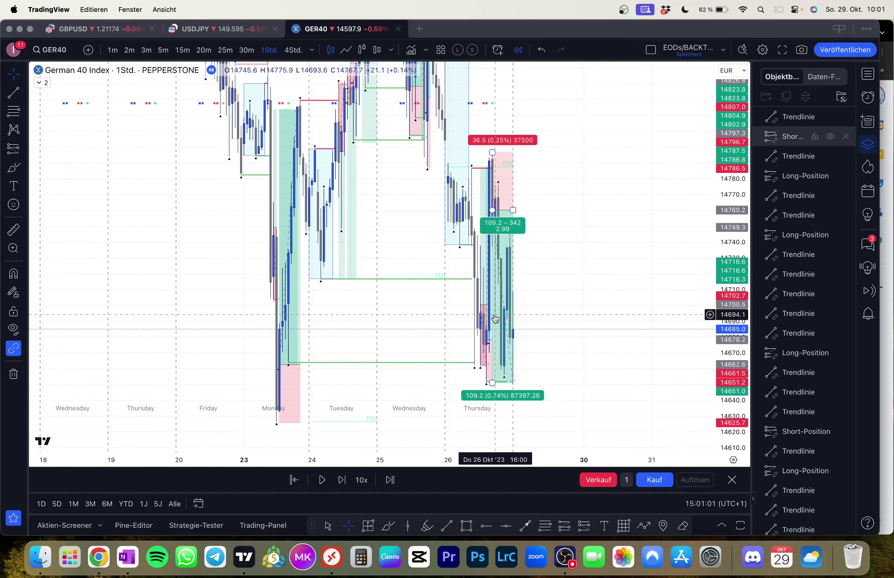
key(Escape)
click(9, 96)
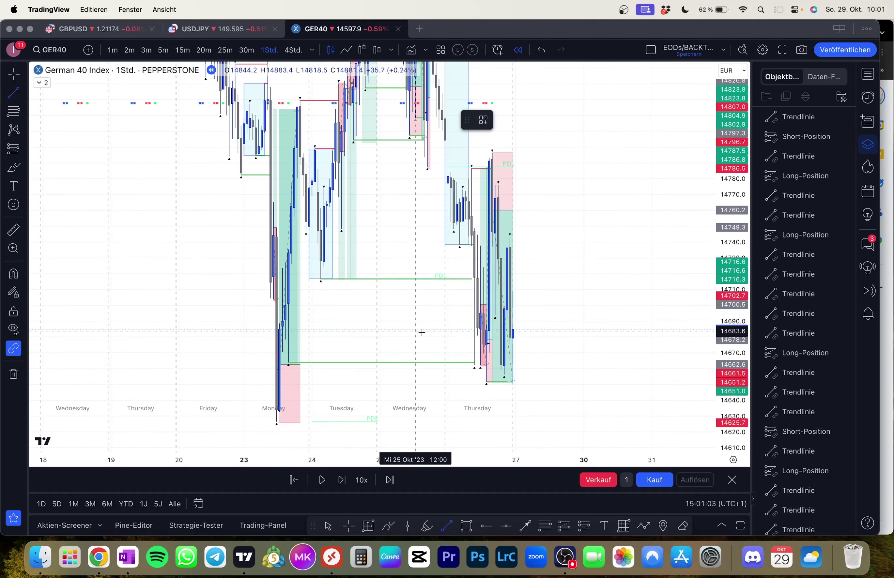
click(496, 331)
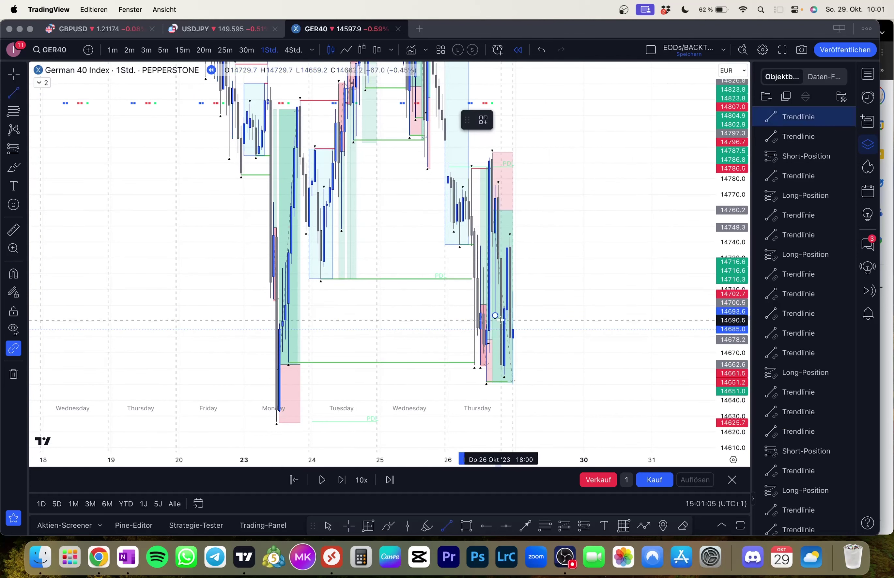
shift+click(505, 319)
click(504, 121)
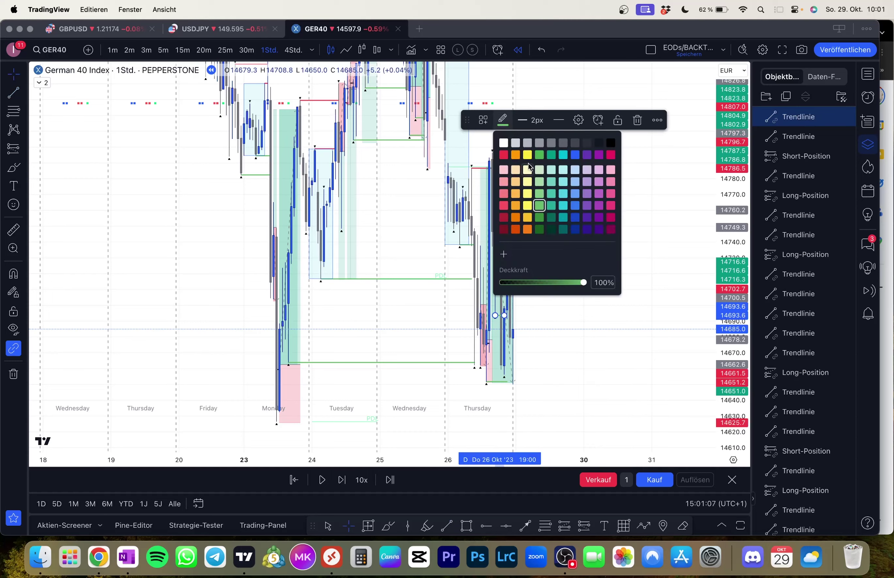
click(675, 268)
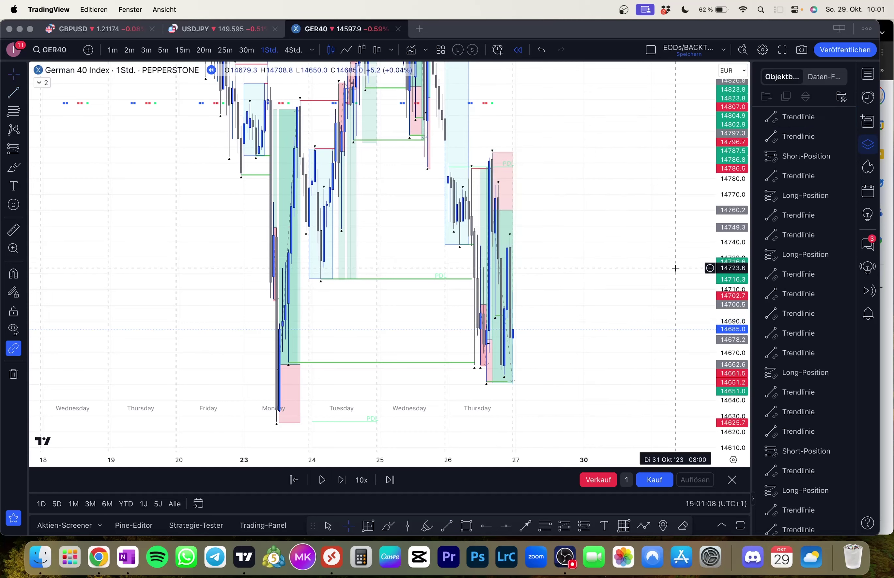
- On the 5-minute timeframe, draw a horizontal trend line at 14680.5 from about 18:30 to 19:20 on 26 October and colour it black
click(158, 52)
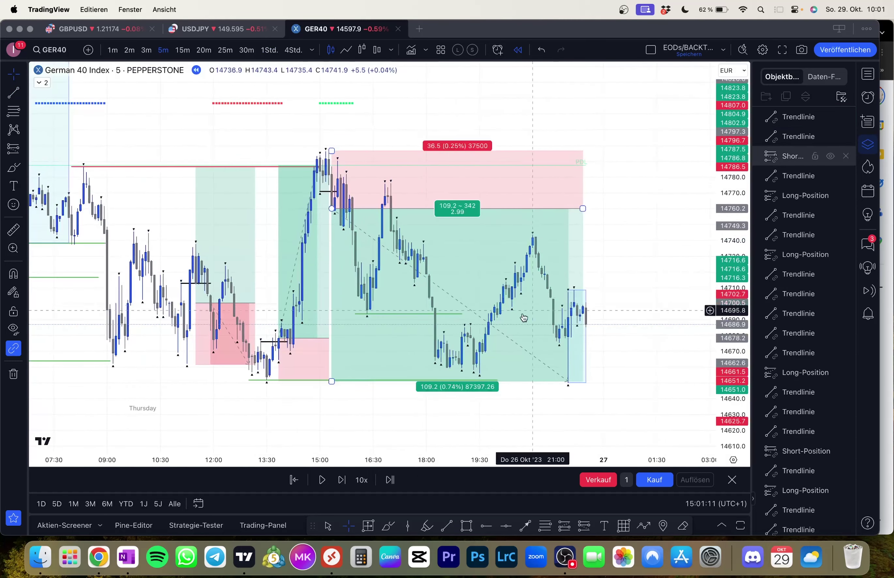
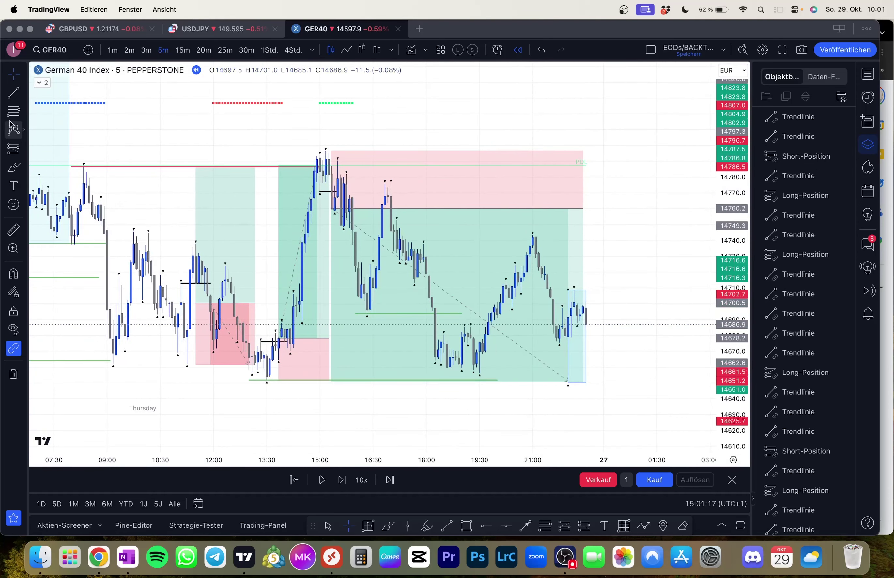
click(10, 95)
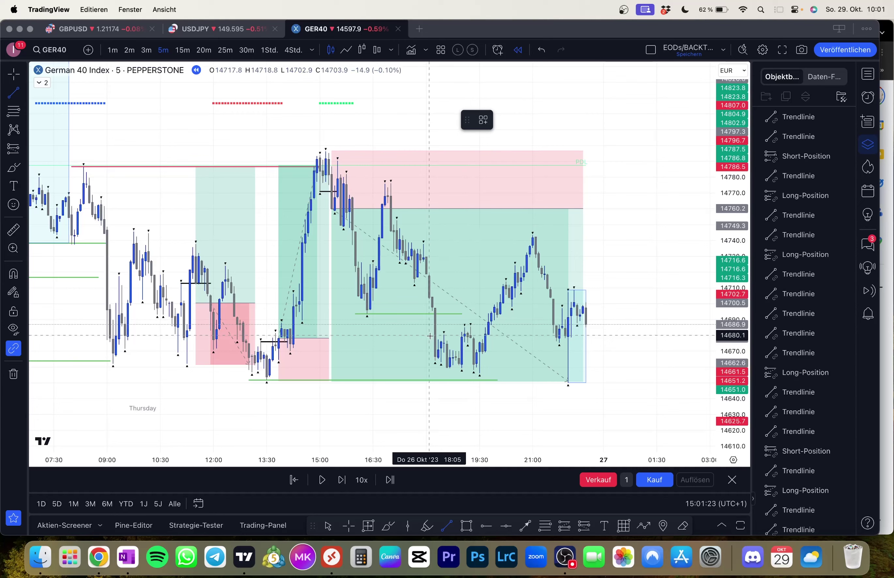
click(443, 334)
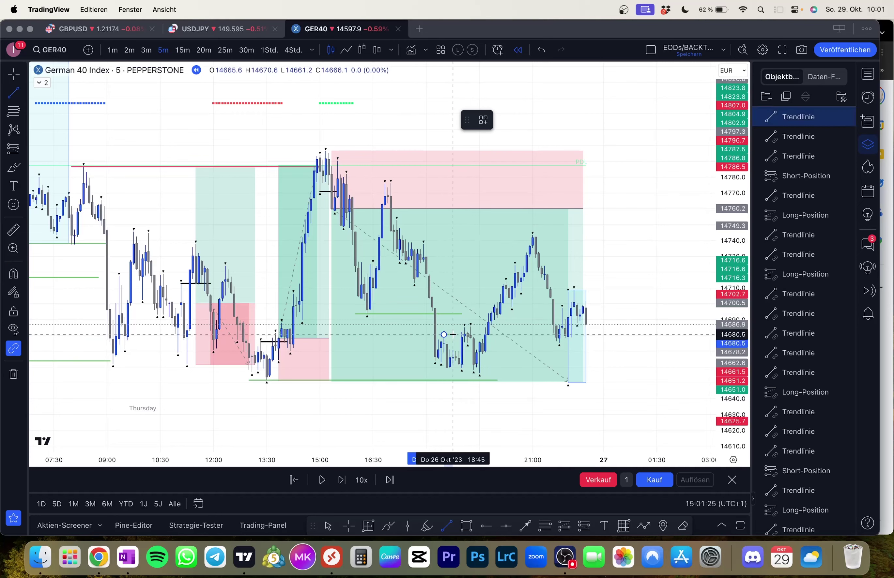
click(474, 335)
click(502, 120)
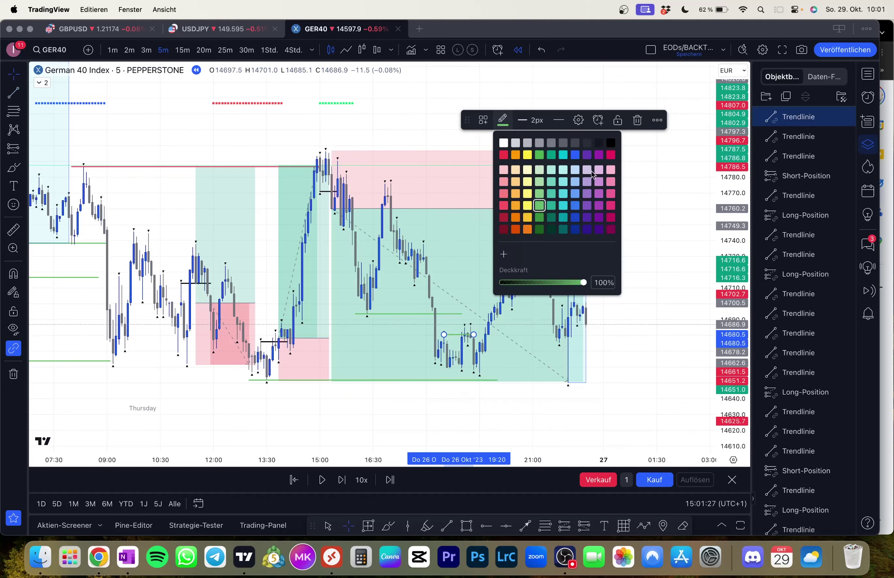
click(611, 143)
click(631, 205)
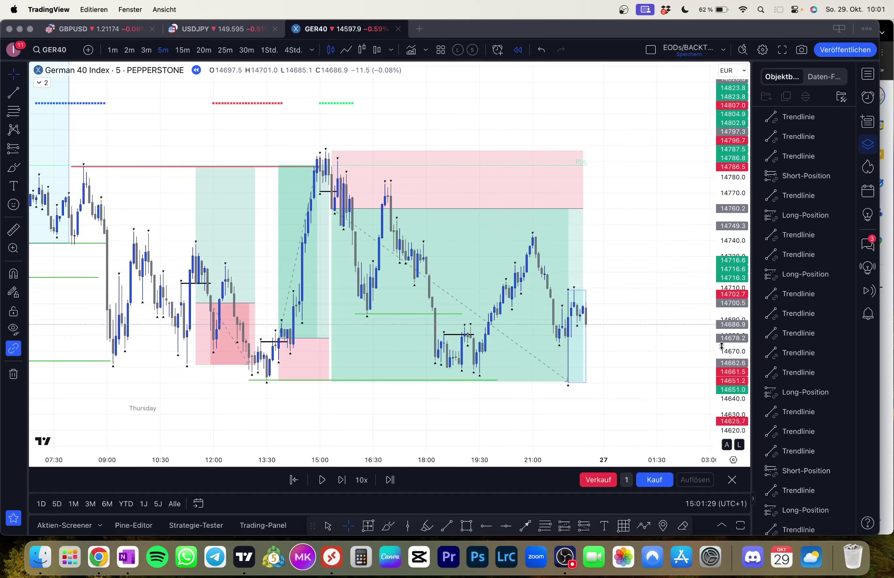
- Place a long position at about 19:05 with entry 14681.2 and stop 14658.9, and shorten it to end at 19:35
drag(725, 348, 723, 195)
drag(674, 265, 668, 87)
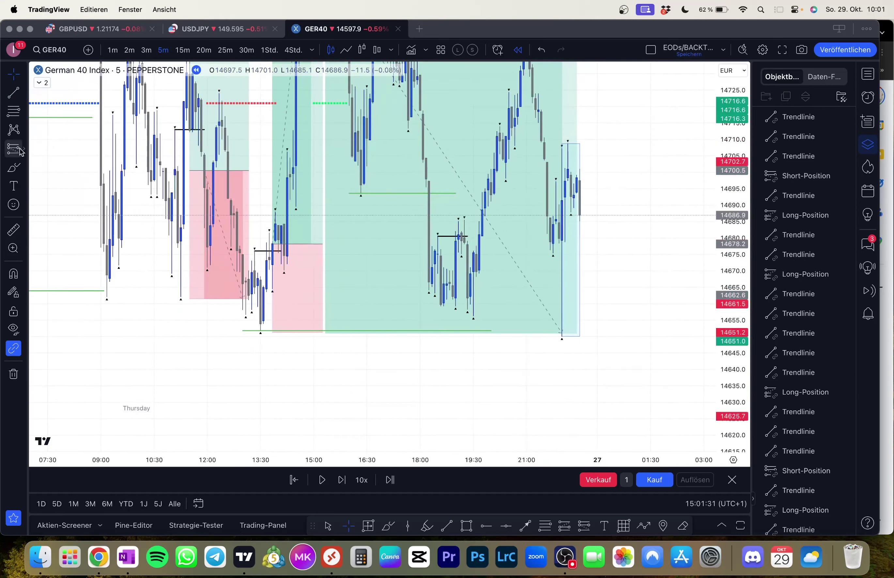
click(23, 150)
click(52, 170)
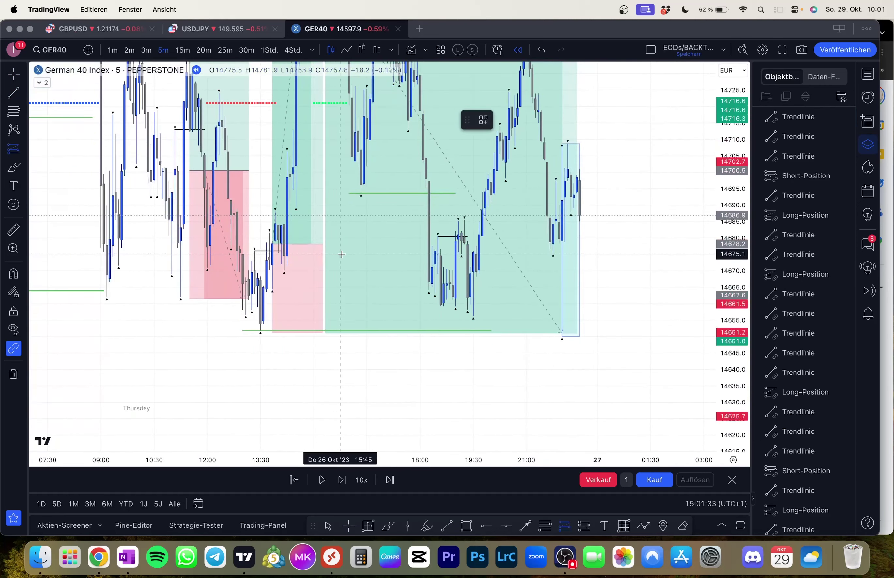
click(458, 234)
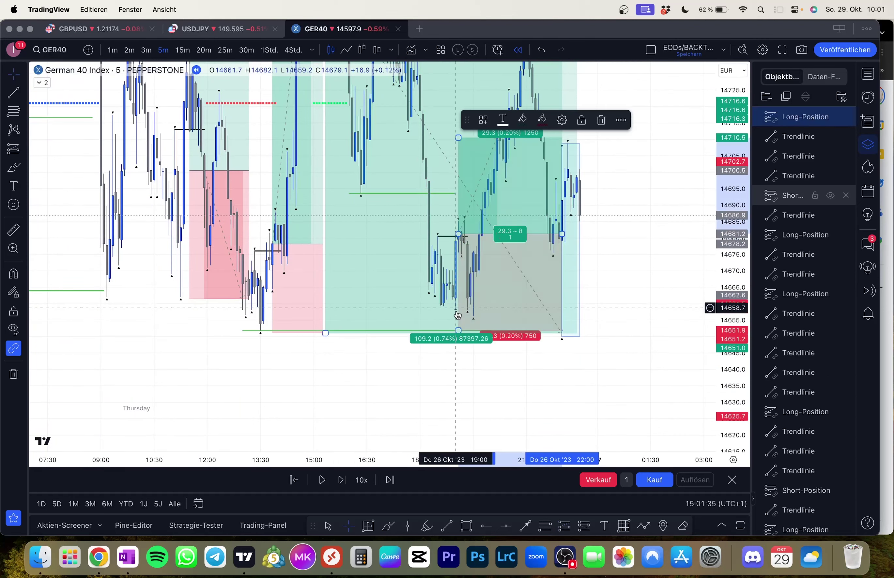
drag(460, 330, 464, 308)
drag(562, 234, 477, 234)
- Raise the target of the long position with entry 14681.2 to 14777.8
drag(644, 209, 667, 316)
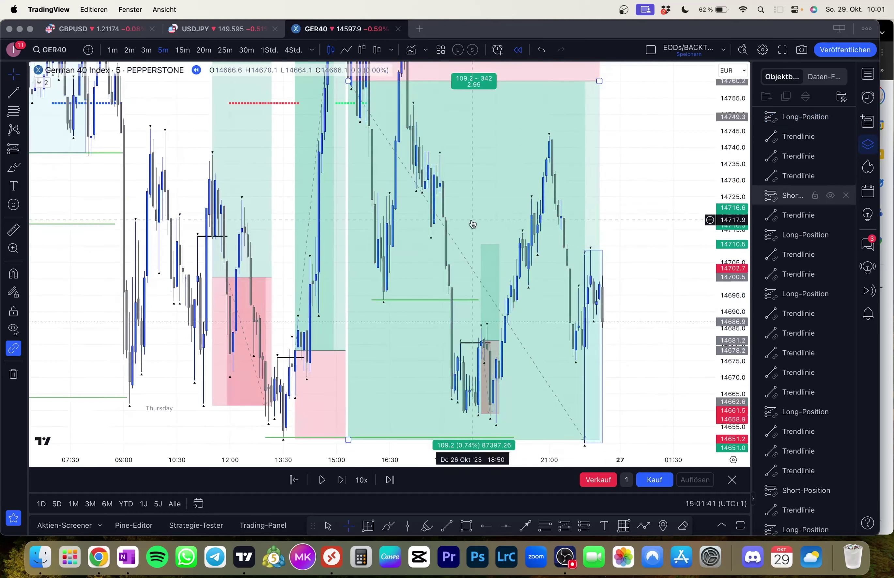
drag(723, 187, 756, 321)
drag(481, 251, 506, 114)
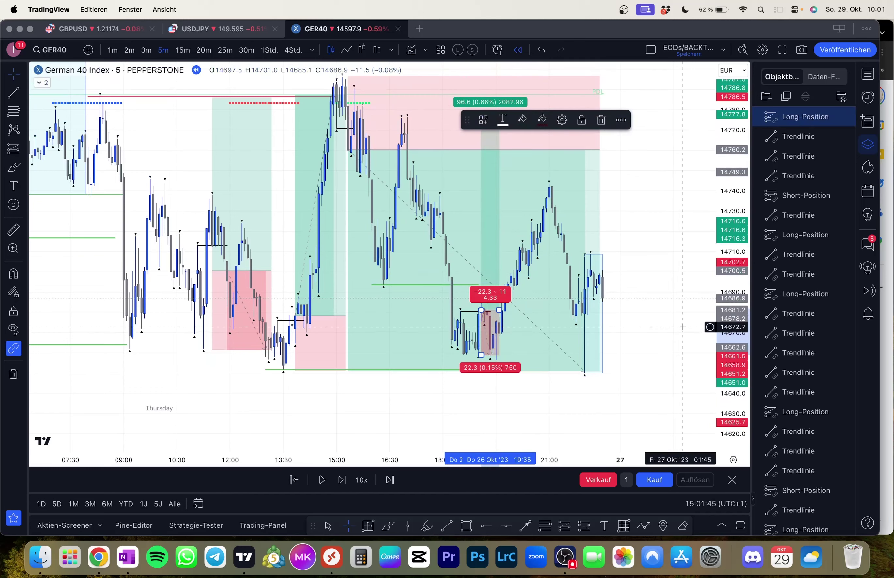
- Draw a black horizontal trend line at 14685.6 from about 19:15 to 19:50 on 26 October
click(412, 199)
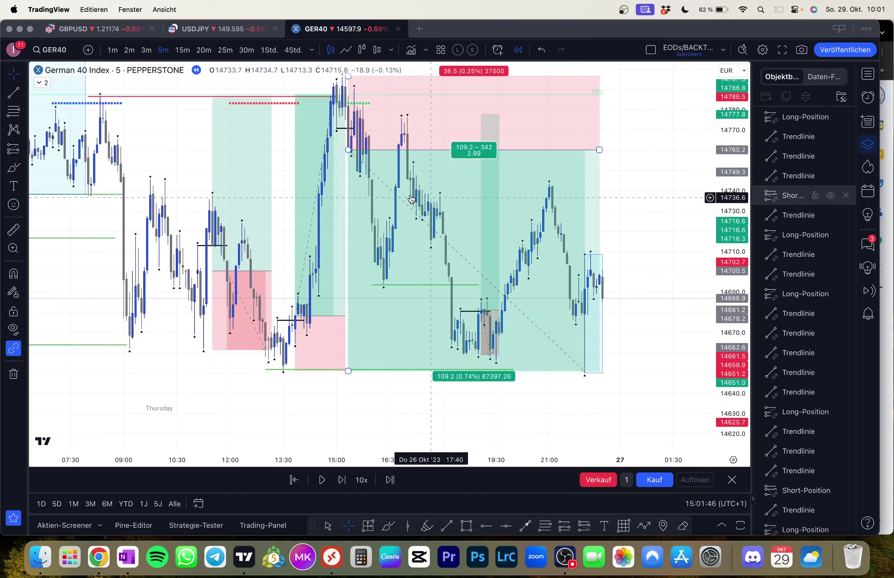
click(13, 90)
super+click(487, 291)
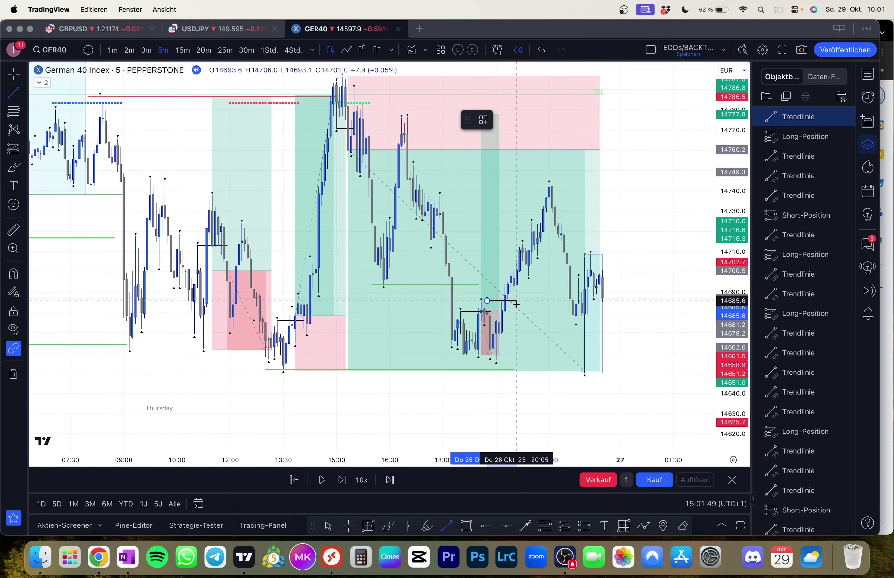
shift+click(507, 304)
click(640, 314)
- Place a second long position at 19:45 on 26 October with entry 14689.6, stop 14655.9 and target 14776.5
click(14, 149)
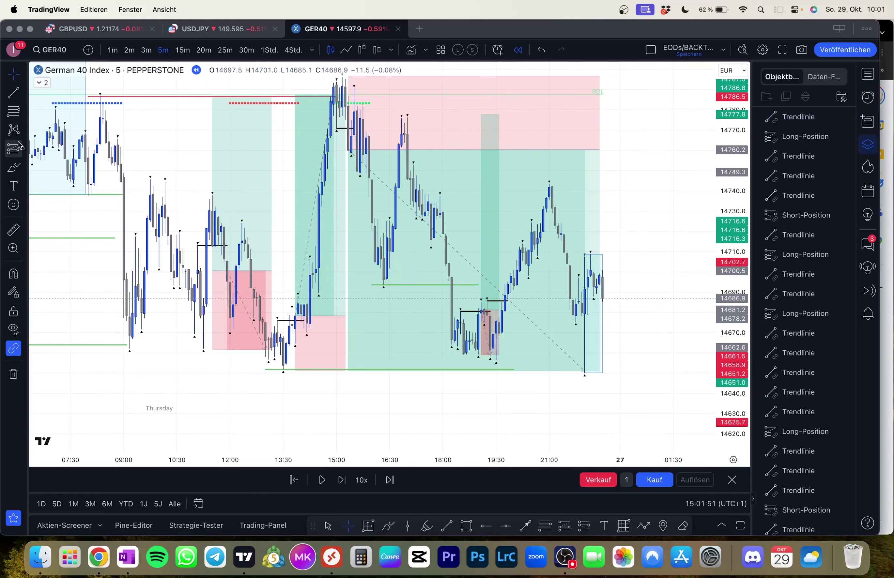
click(505, 293)
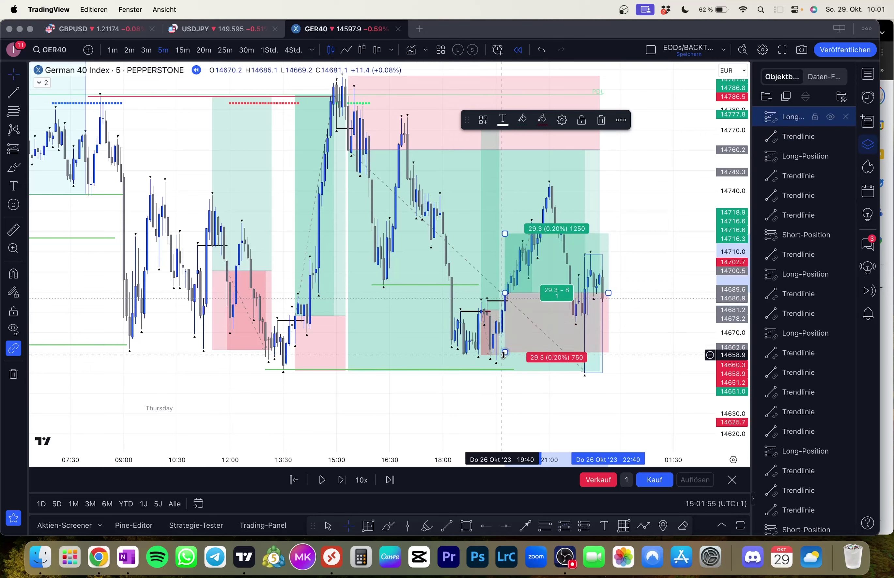
drag(506, 355, 508, 362)
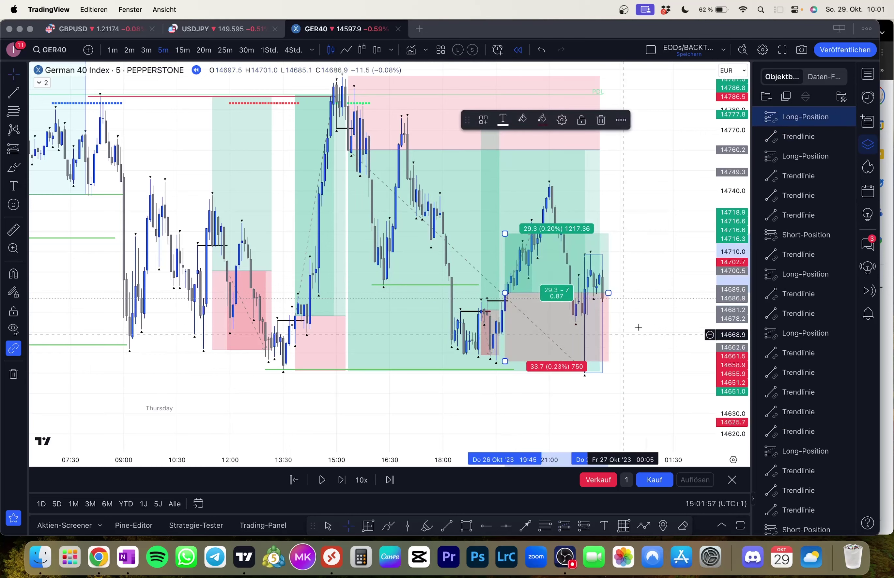
drag(648, 302, 636, 356)
drag(495, 286, 500, 173)
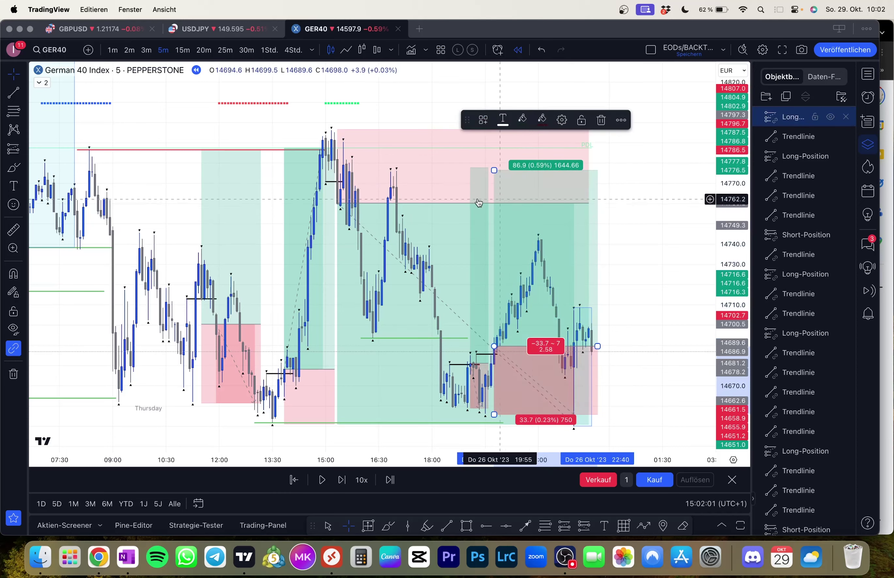
- Switch the chart to the 1-hour timeframe and examine Thursday's candles around the marked levels and the short position
click(278, 51)
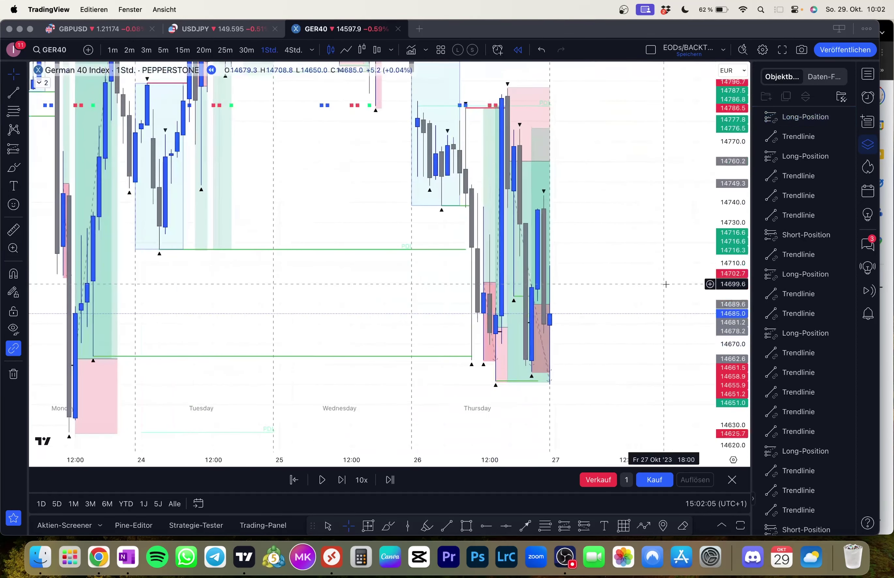
scroll(638, 287, up, 3)
drag(542, 280, 554, 298)
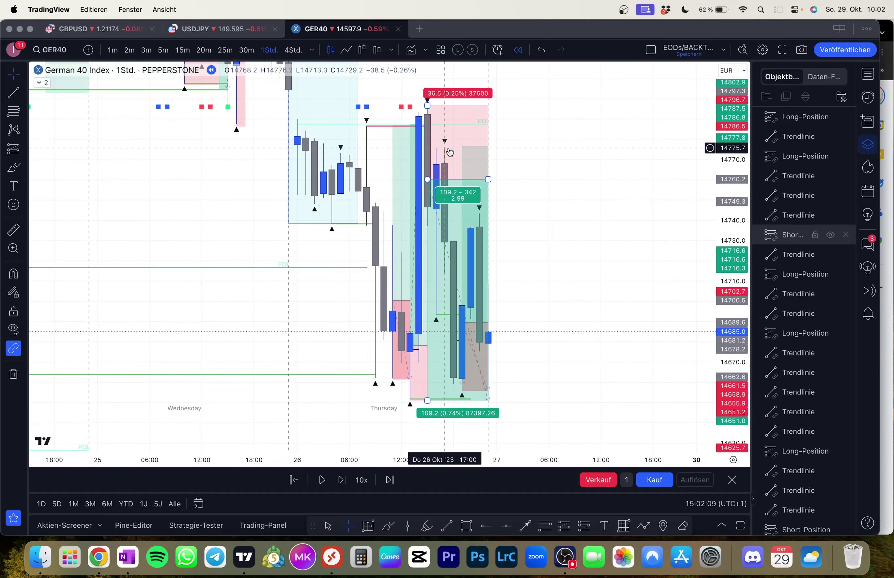
scroll(568, 270, down, 3)
scroll(568, 270, left, 1)
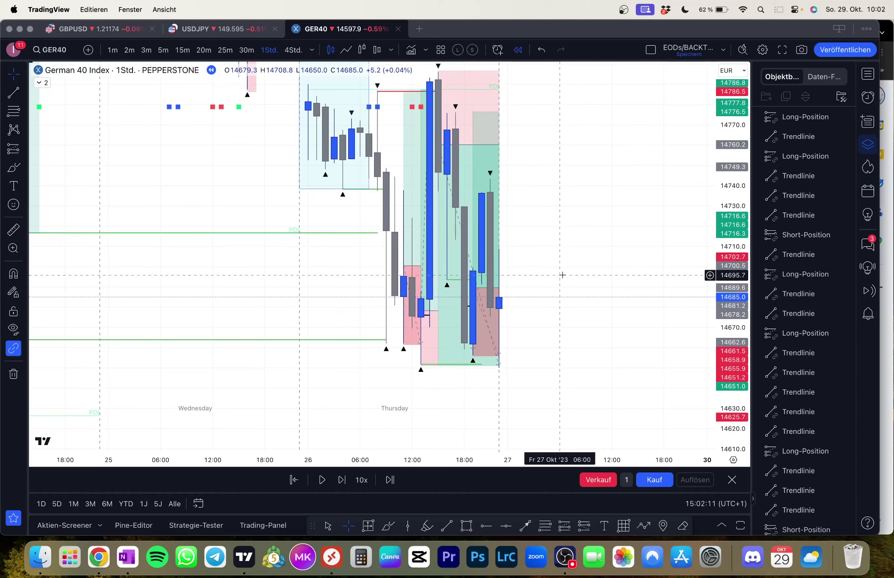
scroll(562, 275, up, 2)
scroll(562, 275, left, 1)
click(468, 188)
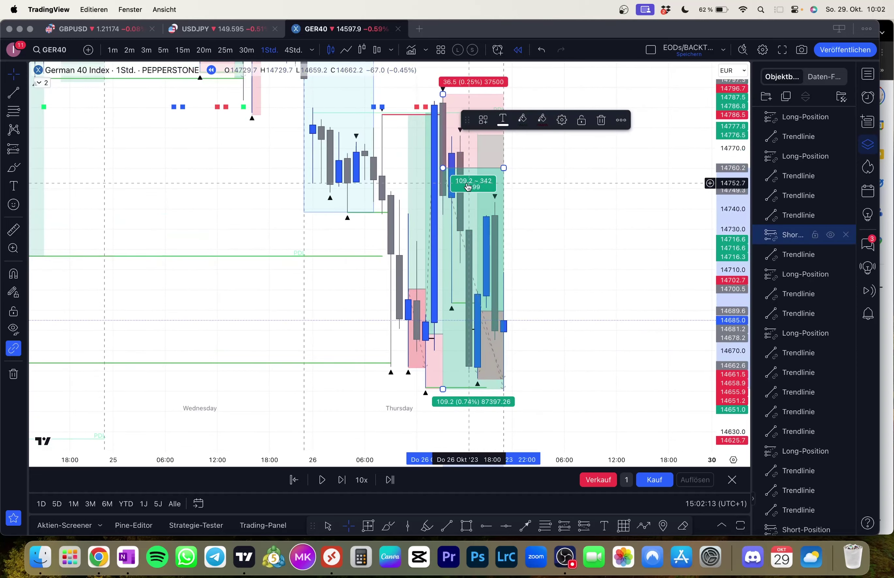
- Advance the replay on the 1-hour chart to 07:00 on Friday 27 October
click(580, 228)
drag(733, 212, 729, 353)
drag(621, 289, 614, 301)
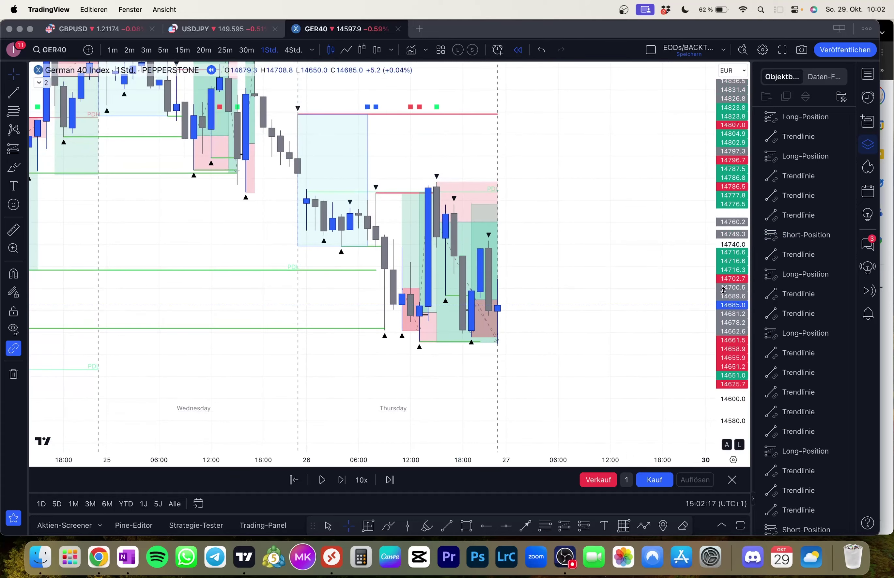
drag(724, 290, 720, 358)
drag(651, 357, 627, 313)
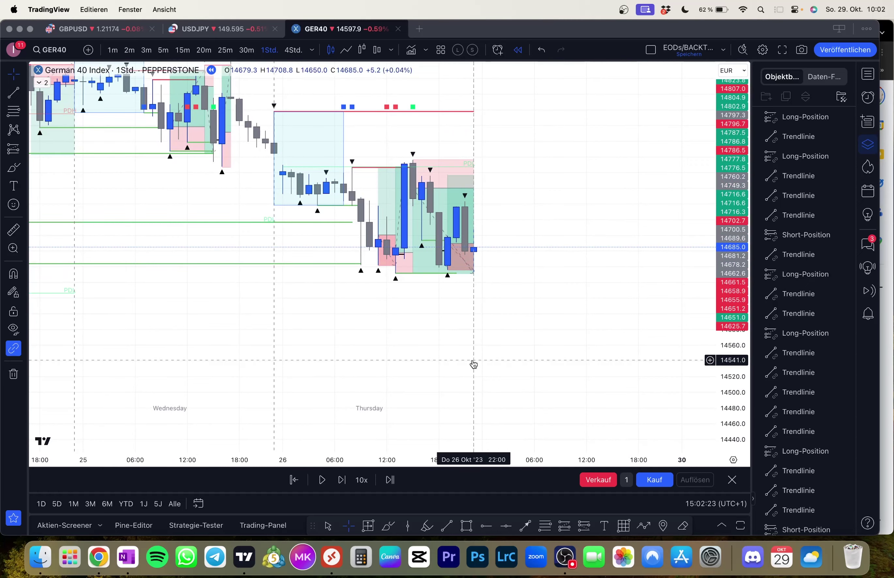
key(shift+Right)
key(shift+Right)
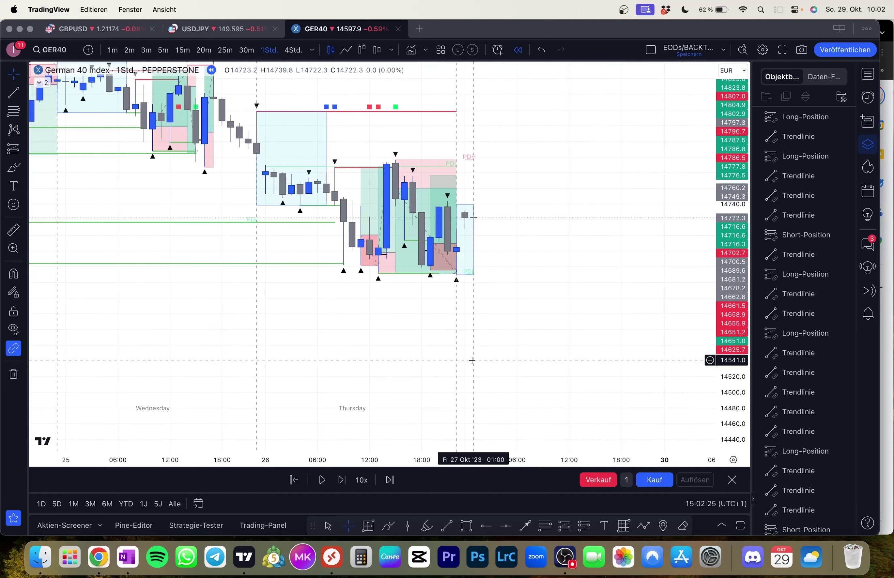
key(shift+Right)
key(shift+Right)
key(shift+Right)
key(shift+Right)
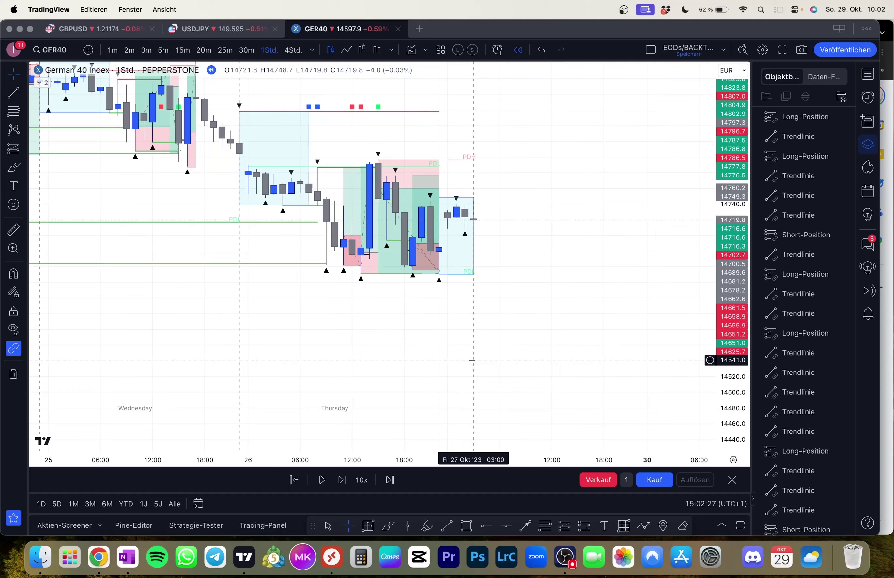
key(shift+Right)
key(shift+Right)
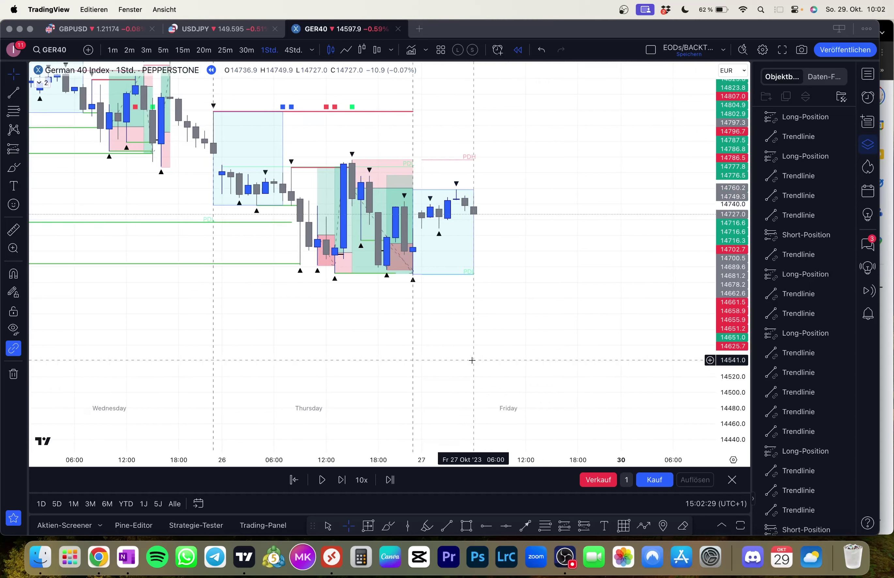
key(shift+Right)
scroll(474, 360, down, 5)
key(shift+Right)
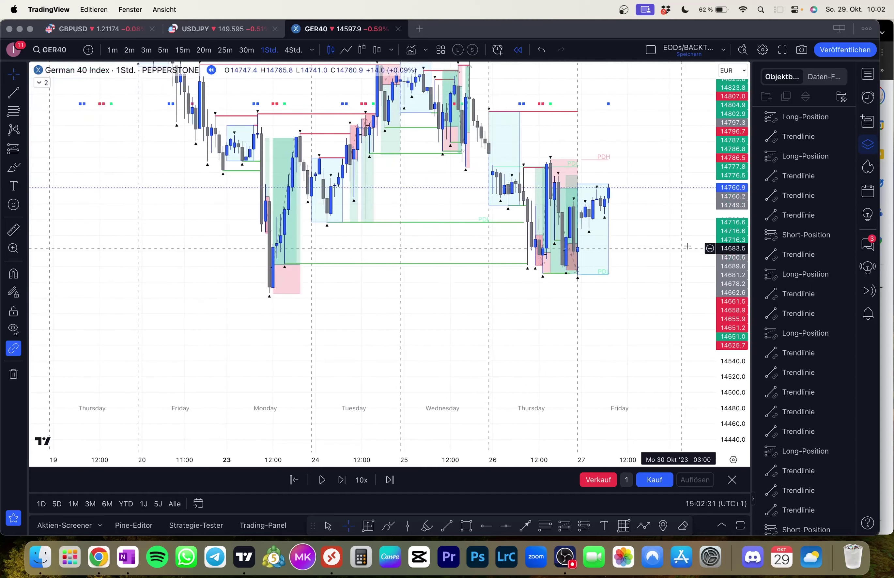
- Draw a red horizontal trend line at Thursday's high of 14796.3, from 15:00 on 26 October to 21:00 on 27 October
scroll(578, 338, down, 3)
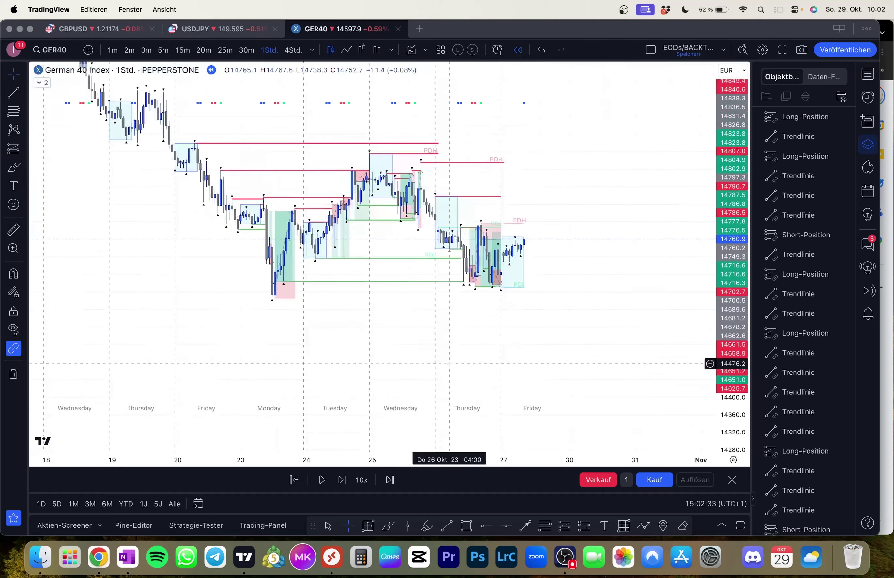
drag(531, 339, 505, 354)
scroll(505, 336, up, 1)
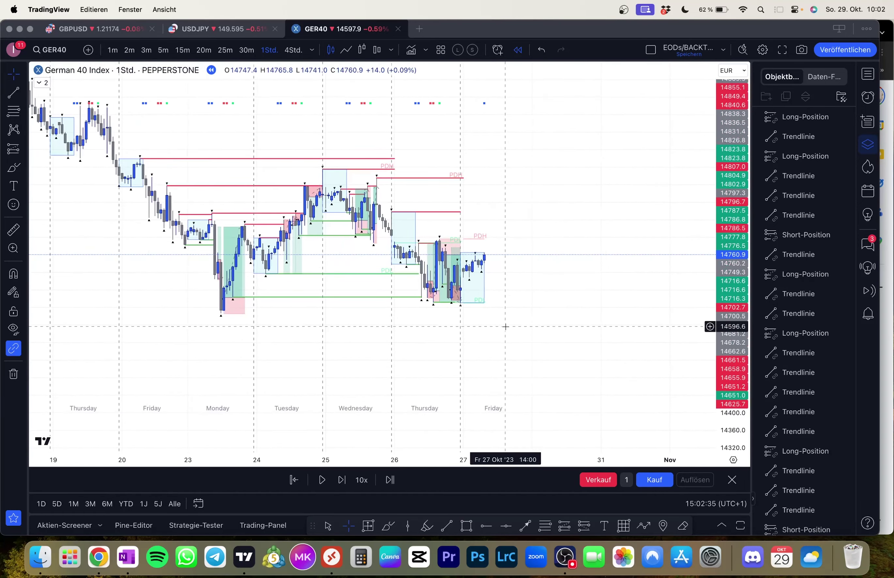
click(13, 97)
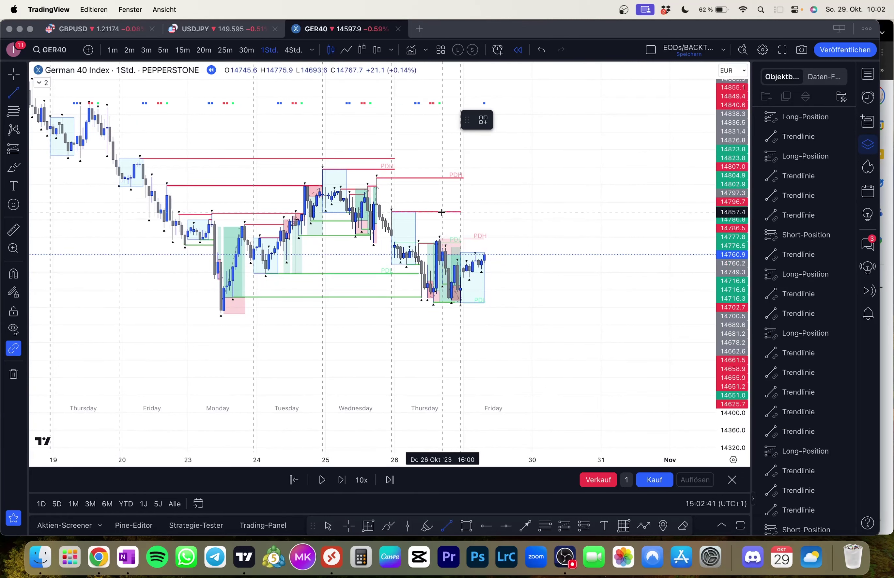
click(440, 239)
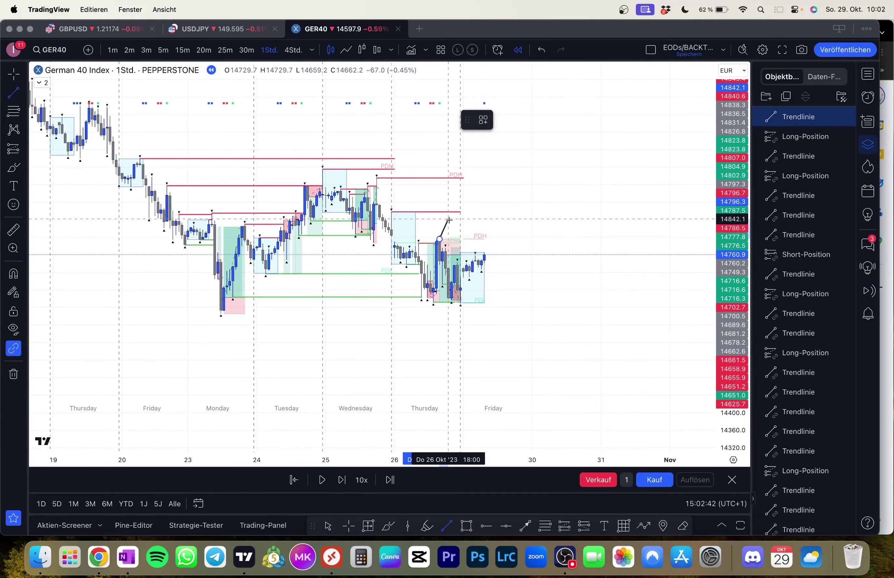
click(526, 240)
click(503, 120)
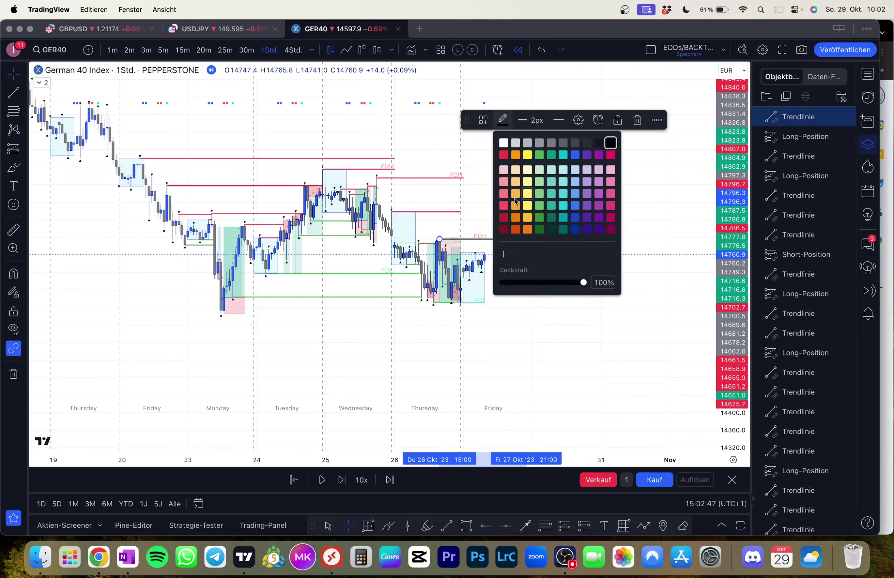
click(505, 204)
click(505, 204)
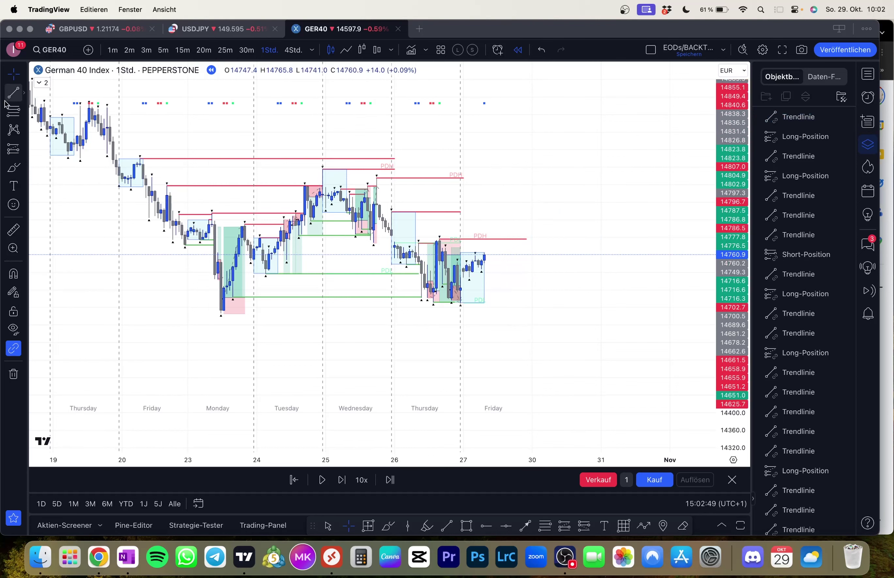
- Draw a red horizontal trend line at 14765.8 from 07:00 to about 21:00 on 27 October
click(12, 93)
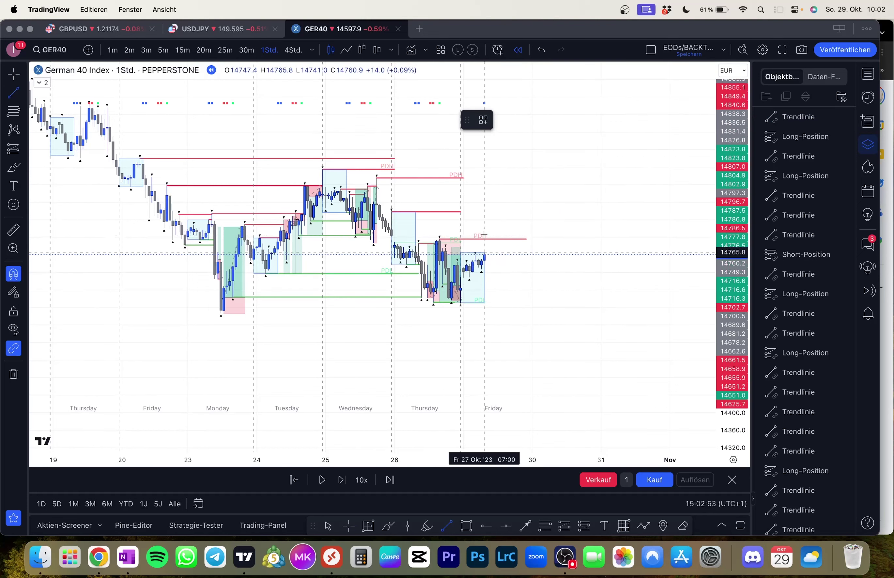
super+click(485, 236)
shift+click(527, 258)
click(520, 275)
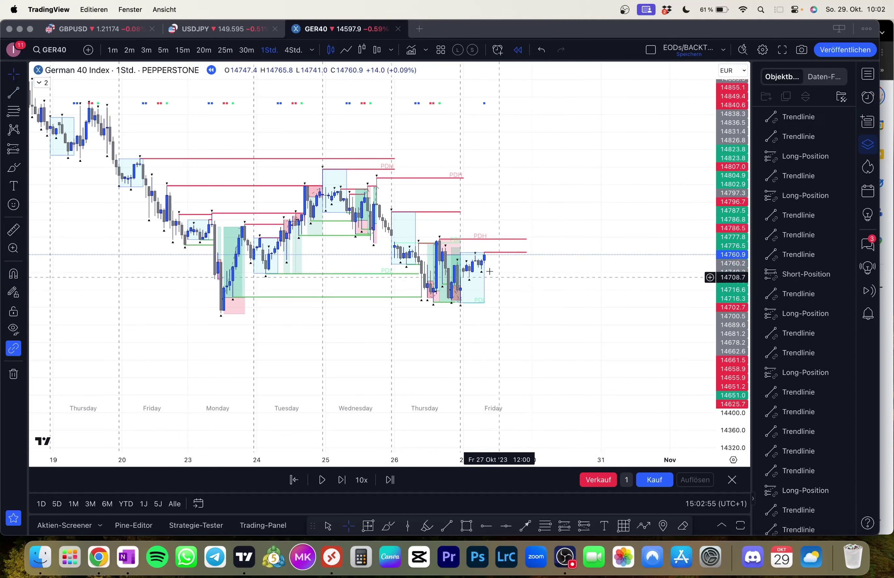
- Draw a horizontal trend line at 14727.0 from about 06:00 to 21:00 on 27 October and colour it green
click(23, 94)
click(15, 93)
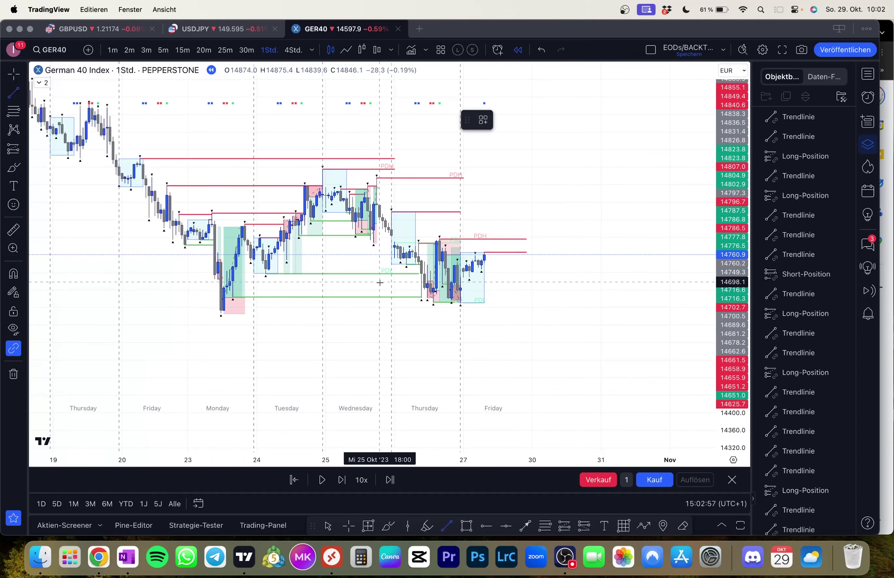
click(482, 290)
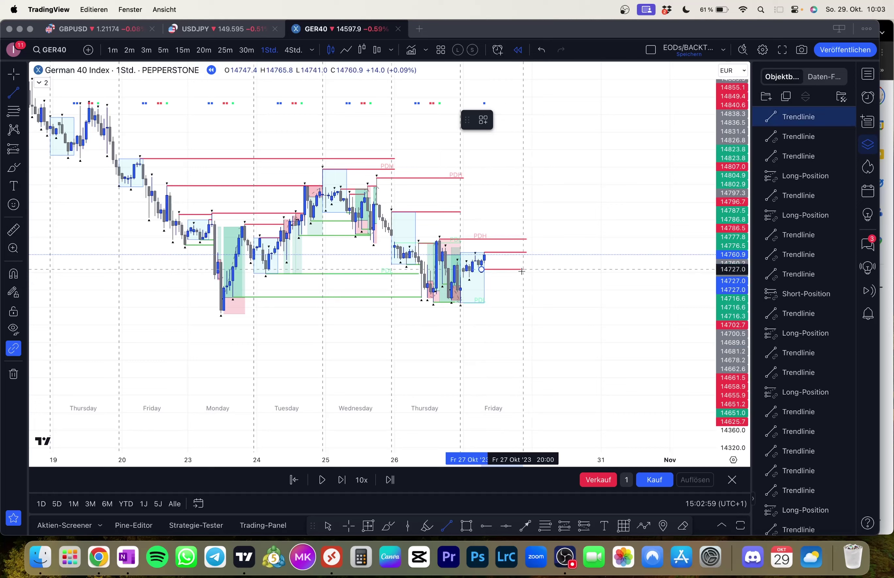
click(525, 271)
click(503, 127)
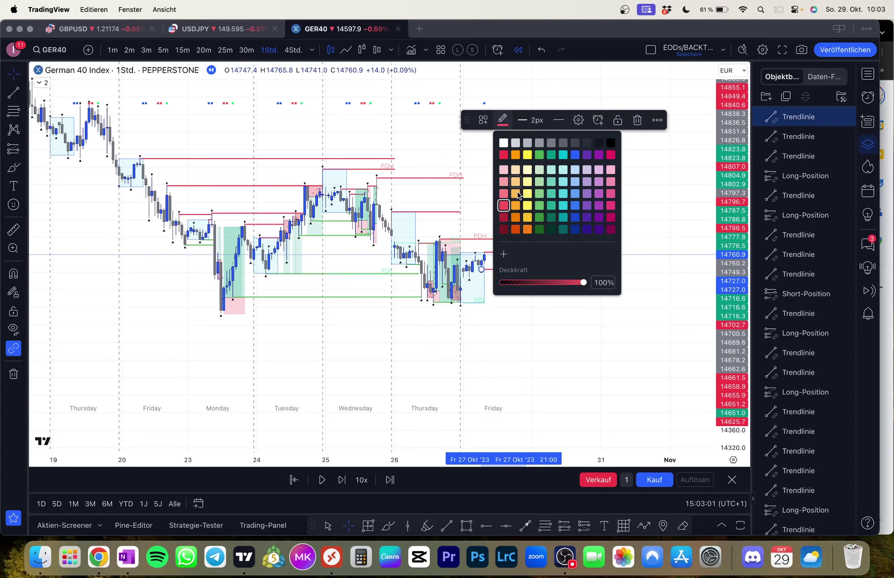
click(539, 205)
click(599, 241)
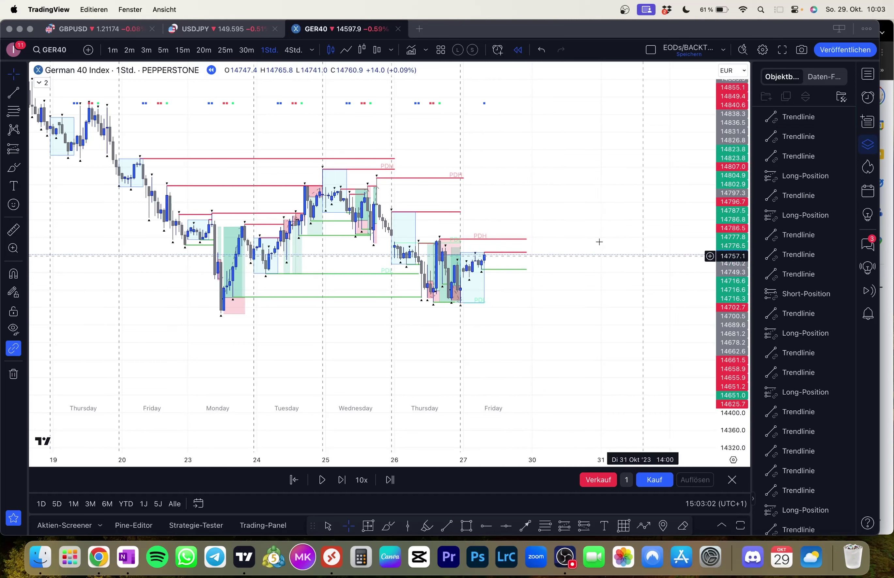
- Draw a green horizontal trend line at 14708.8 from about 02:00 to 21:00 on 27 October
click(13, 93)
click(468, 304)
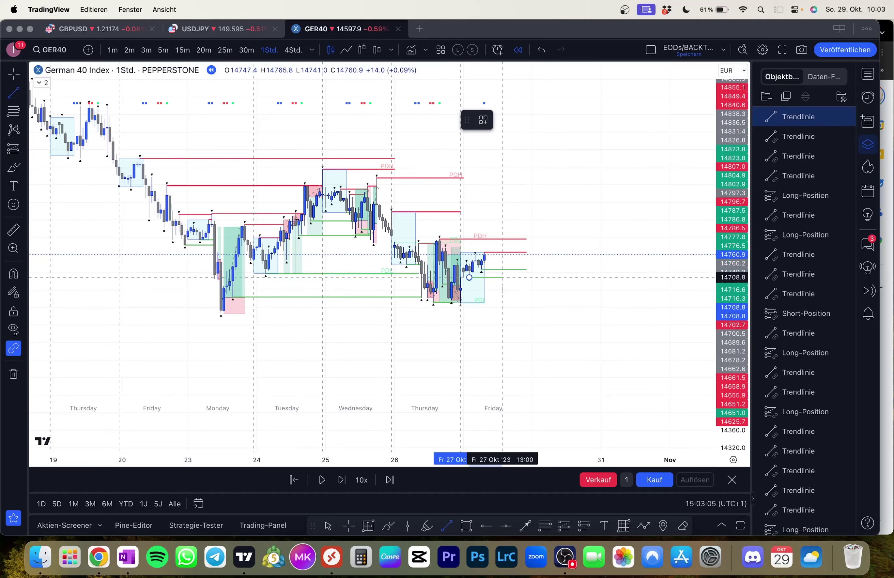
click(527, 287)
click(527, 285)
- Draw a green horizontal trend line at 14650.0 from 22:00 on 26 October to about 21:00 on 27 October
click(13, 92)
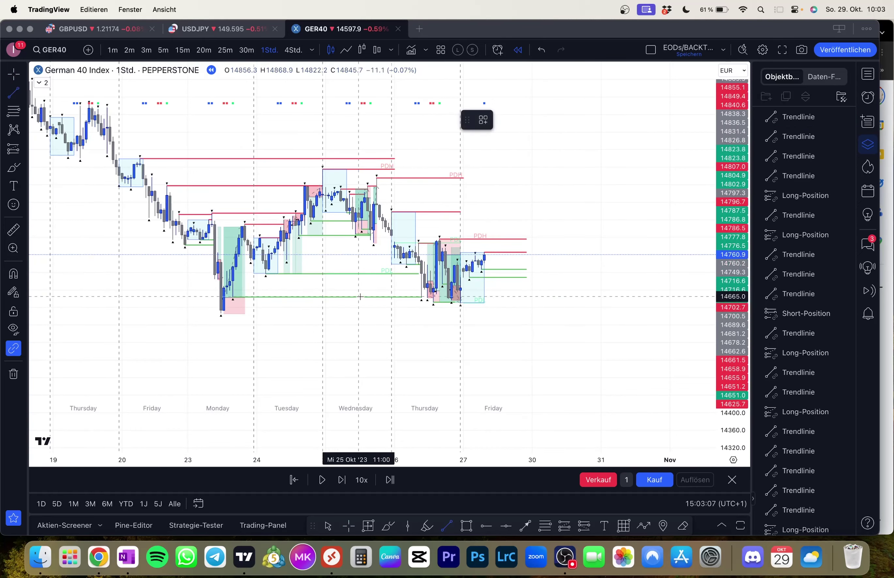
click(460, 302)
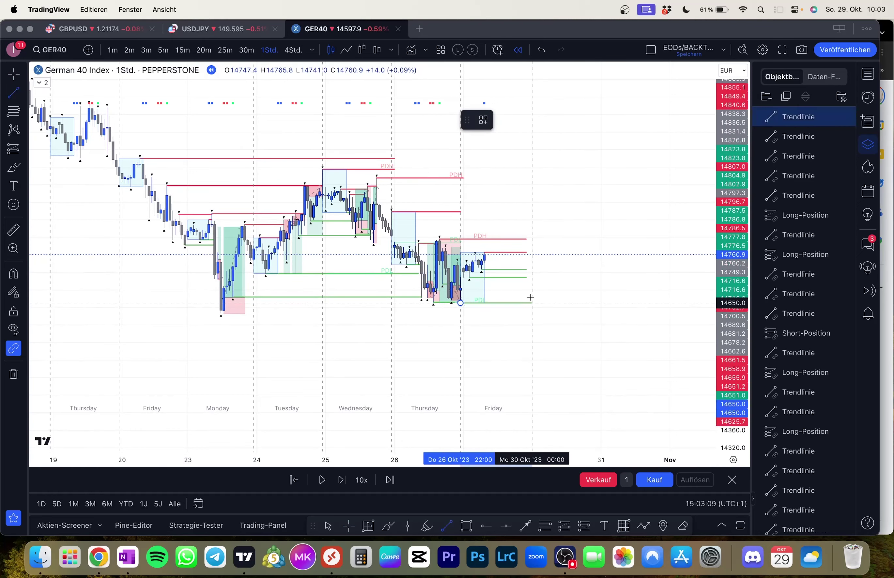
key(Escape)
- Switch the chart to the 5-minute timeframe and advance the replay to about 08:25 on 27 October
drag(538, 334, 483, 322)
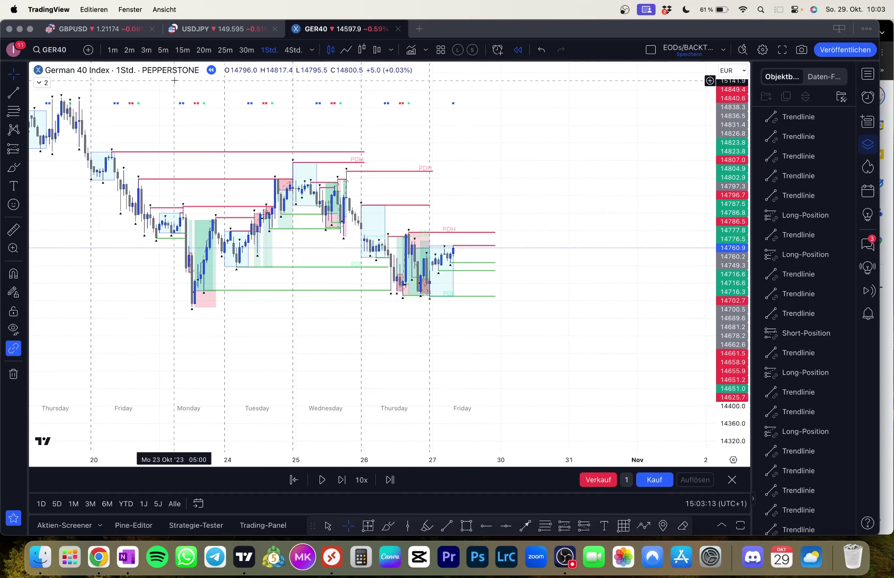
click(163, 49)
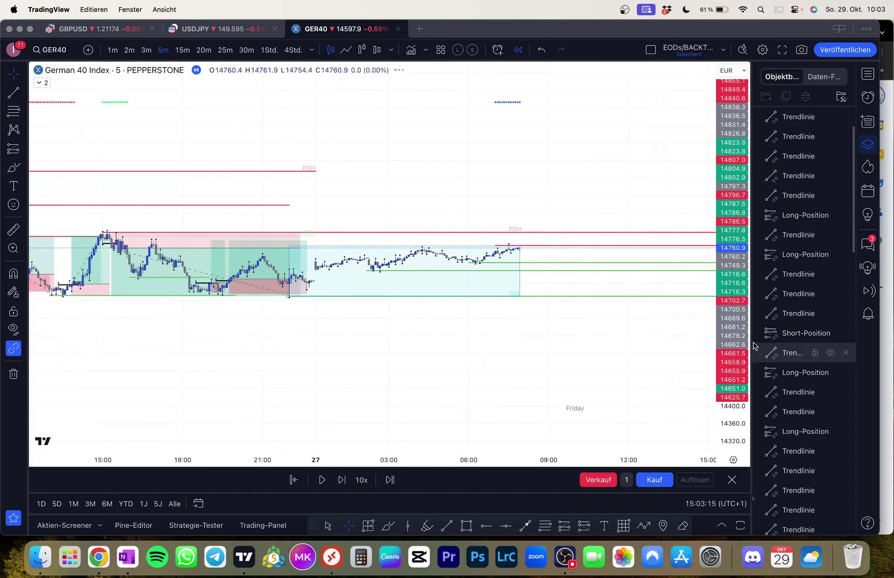
drag(621, 242, 565, 239)
scroll(571, 235, down, 2)
drag(731, 265, 729, 147)
scroll(544, 216, up, 5)
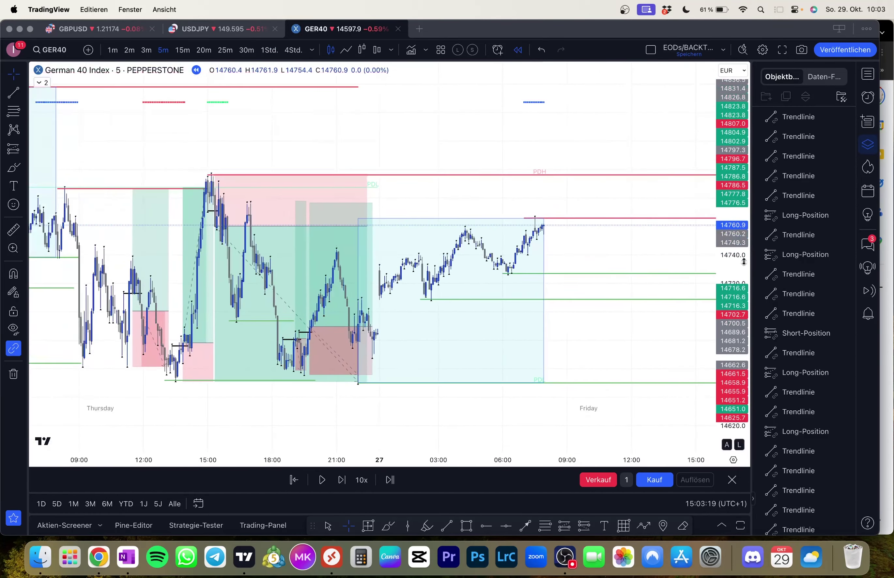
drag(594, 224, 539, 205)
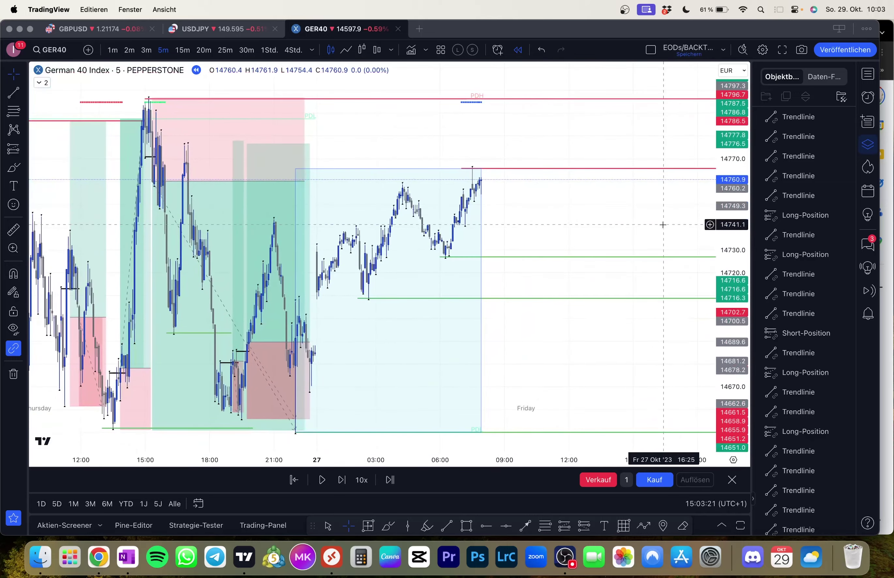
key(shift+Right)
key(shift+Right)
key(shift+Right)
key(shift+Right)
key(shift+Right)
key(shift+Right)
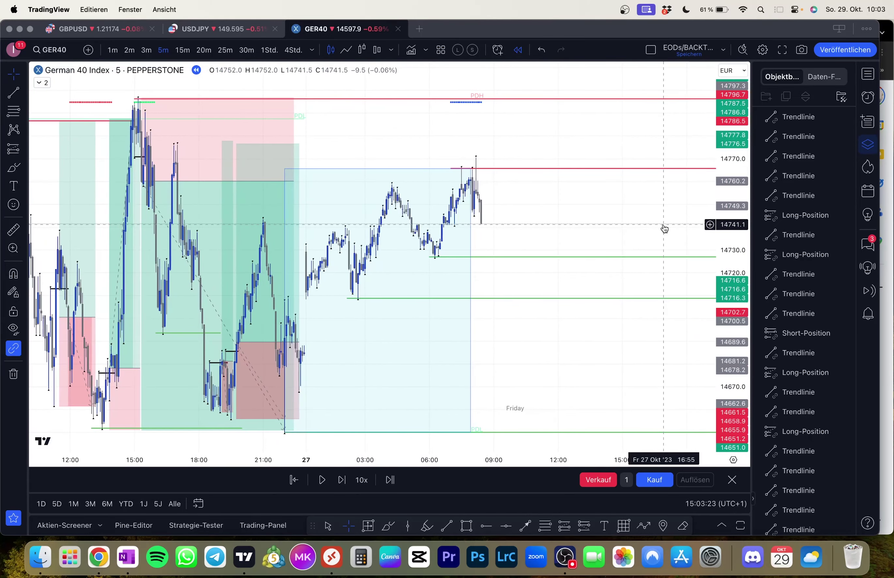
drag(617, 201, 626, 208)
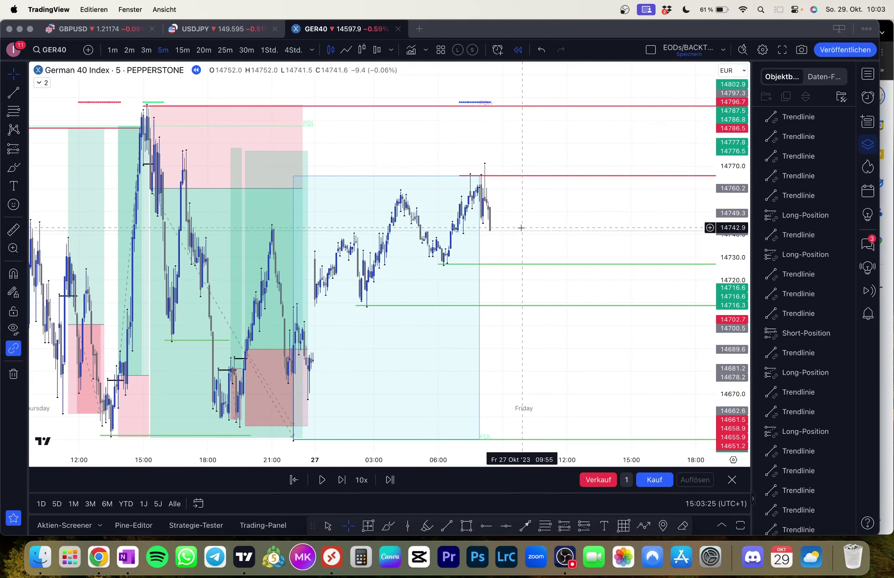
click(22, 150)
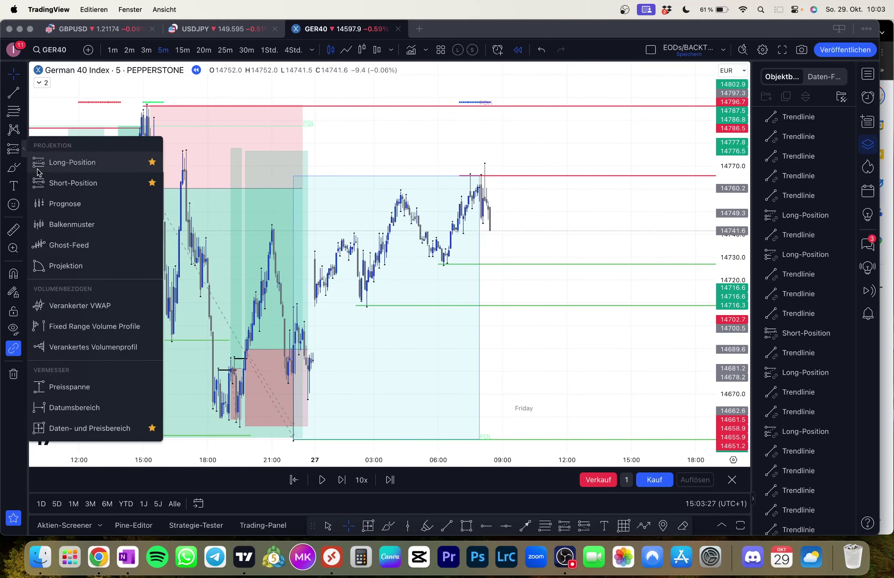
click(68, 162)
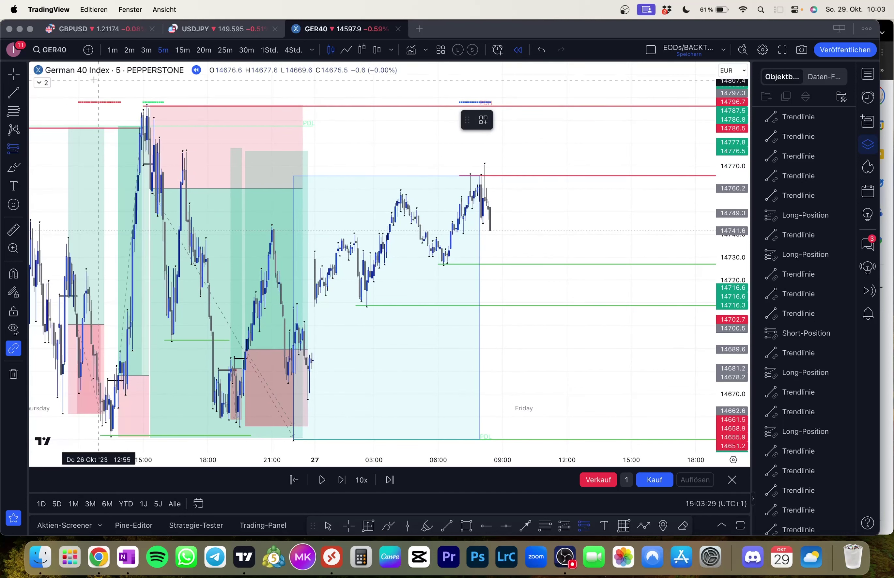
click(14, 74)
- Advance the replay on the 5-minute chart to about 09:10 on 27 October
scroll(453, 215, up, 3)
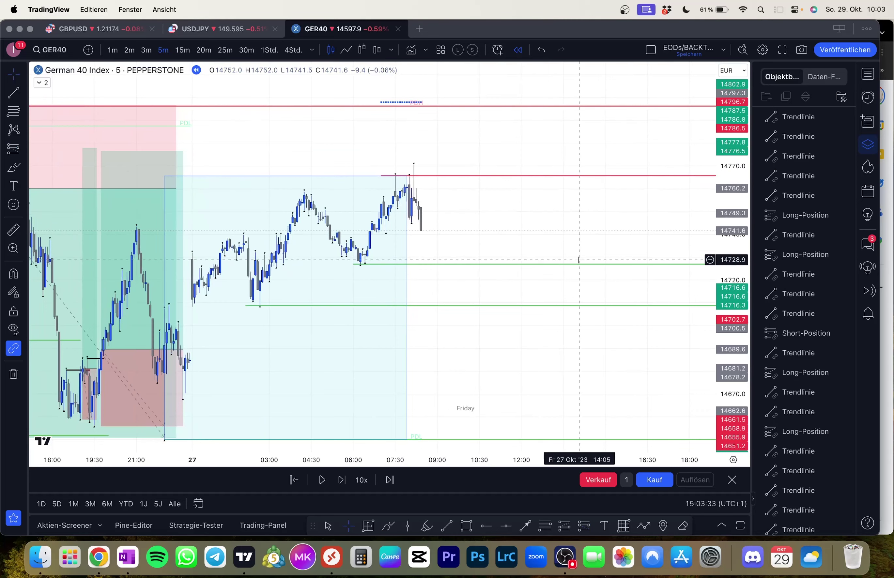
key(shift+Right)
key(shift+Right)
key(shift+Right)
key(shift+Right)
key(shift+Right)
key(shift+Right)
key(shift+Right)
key(shift+Right)
key(shift+Right)
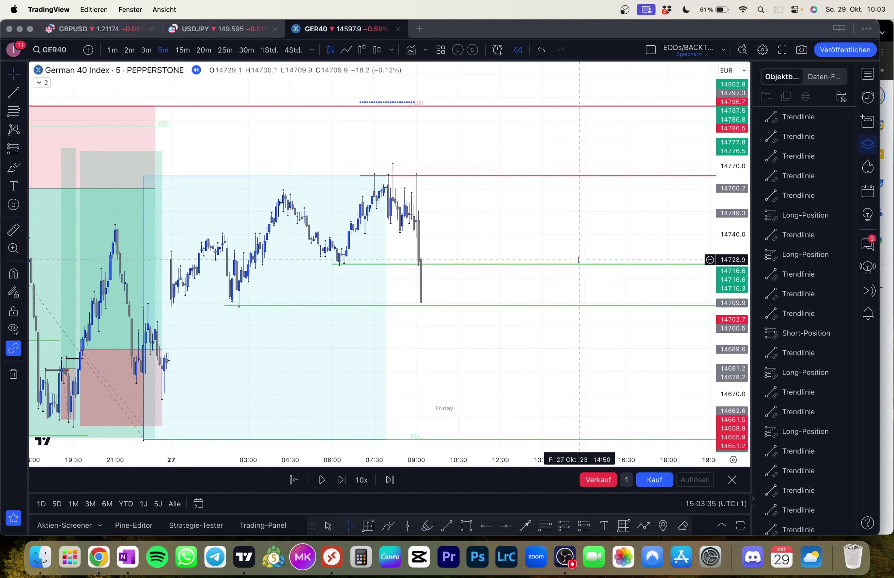
key(shift+Right)
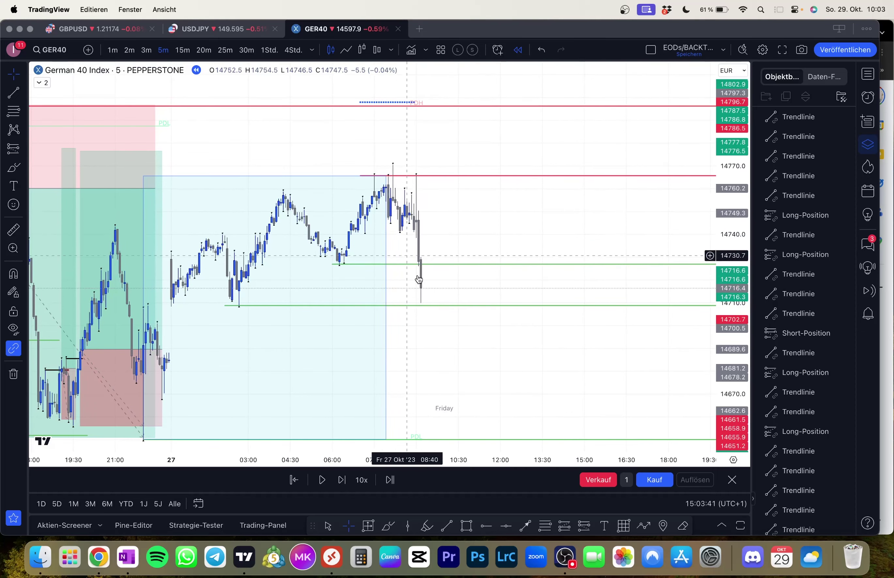
- Delete the green trend line at 14727.0 and the red trend line at 14765.8
click(432, 264)
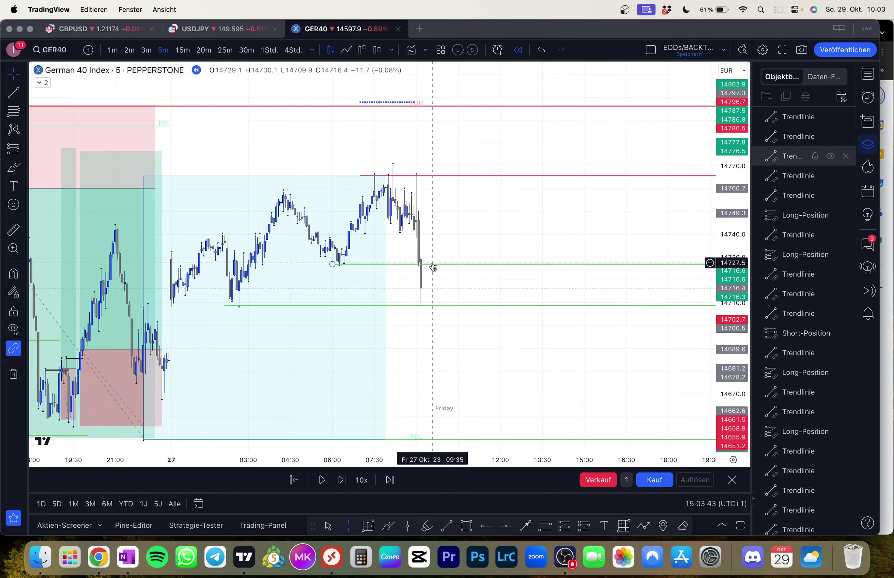
key(Delete)
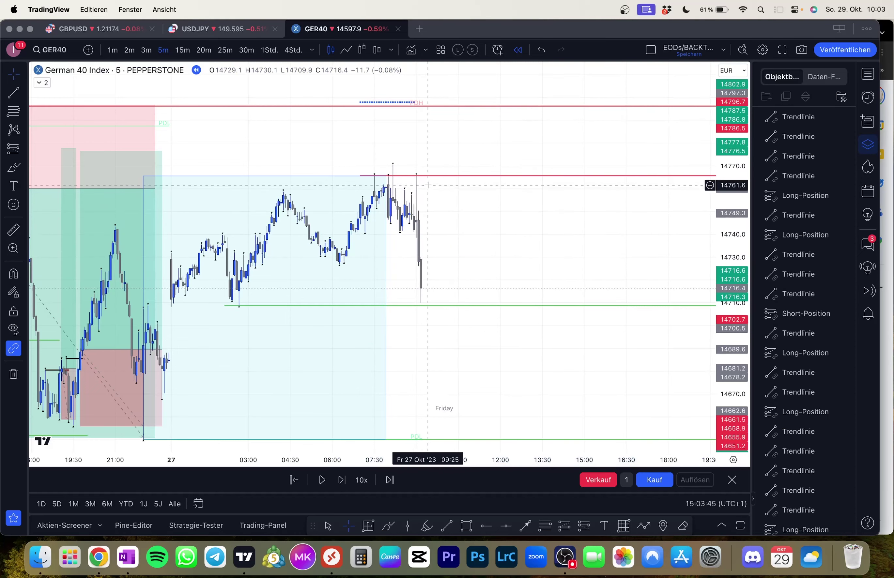
click(425, 174)
key(Delete)
scroll(485, 253, down, 2)
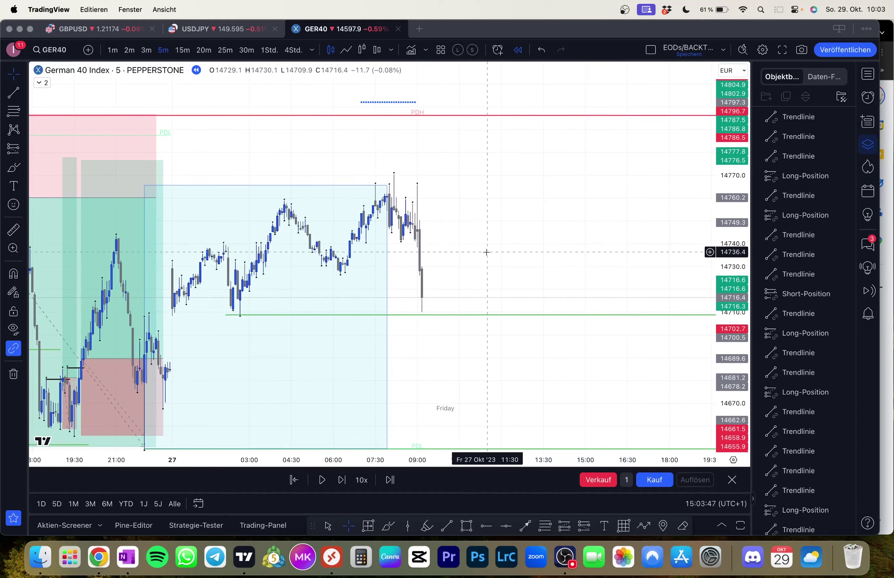
- Undo the deletion of the green and red trend lines, and delete only the red one at 14765.8
drag(566, 276, 564, 276)
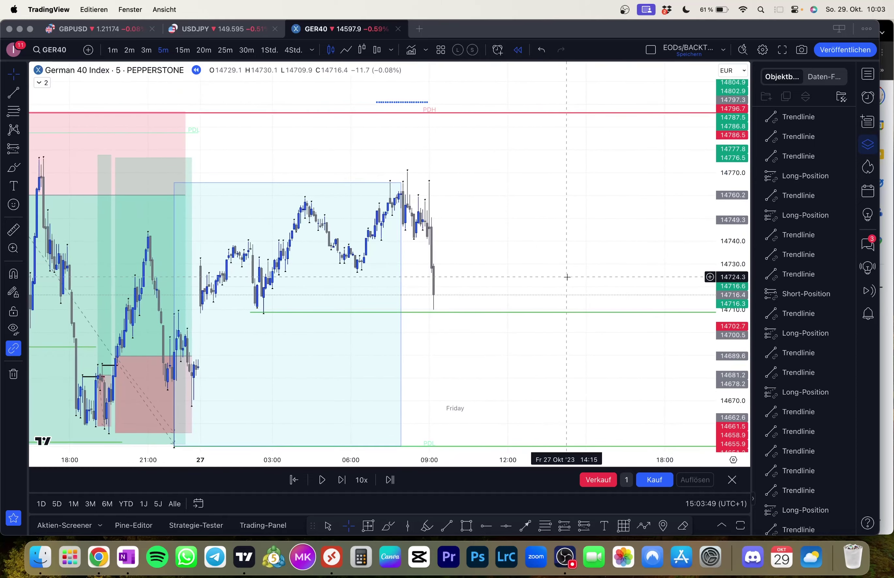
key(super+z)
key(super+z)
click(455, 184)
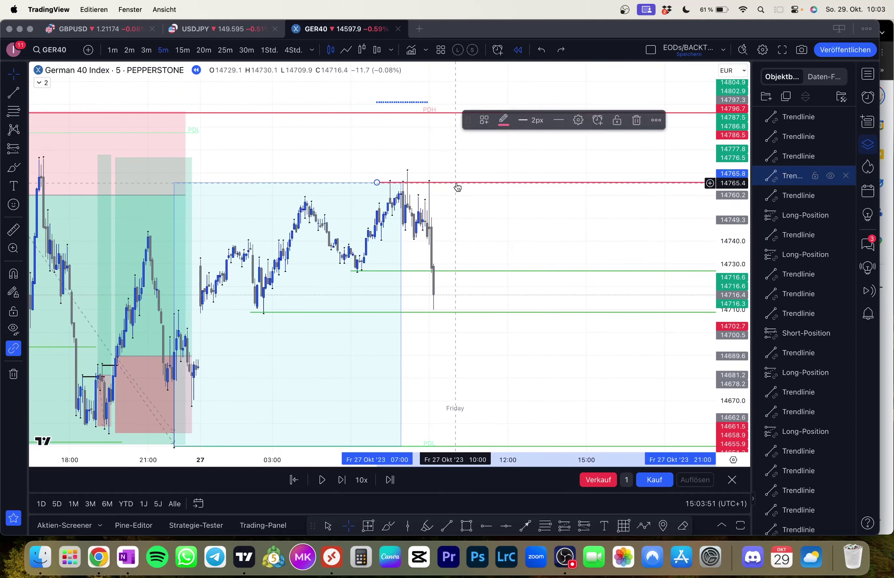
key(Delete)
- Shorten the green trend line at 14727.0 so that it ends at about 09:10 on 27 October
scroll(457, 186, down, 3)
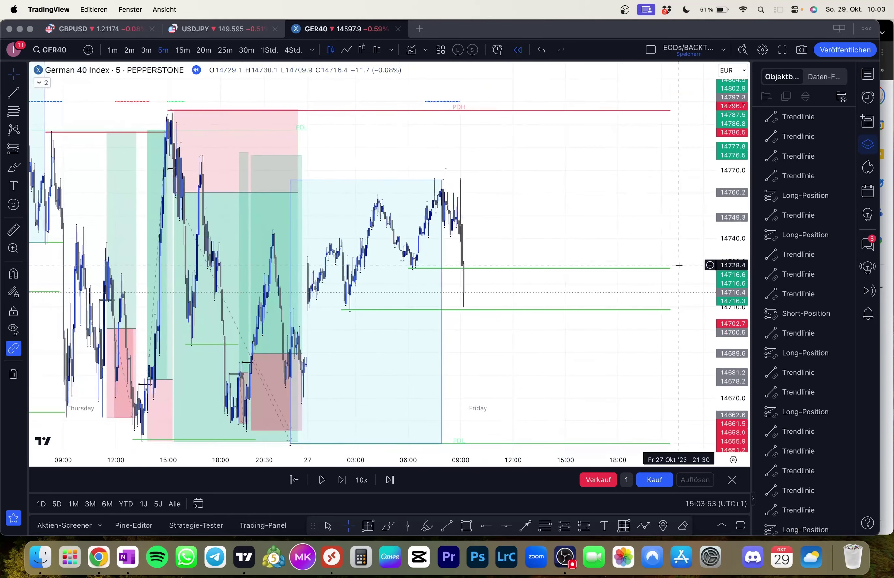
drag(670, 268, 464, 269)
drag(497, 305, 544, 279)
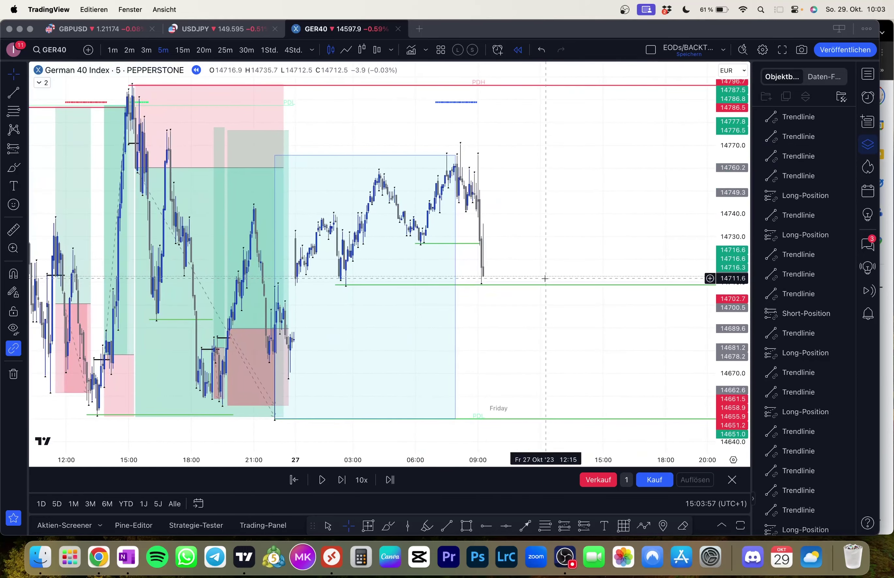
- Advance the replay on the 5-minute chart to about 09:45 on 27 October
key(shift+Right)
key(shift+Right)
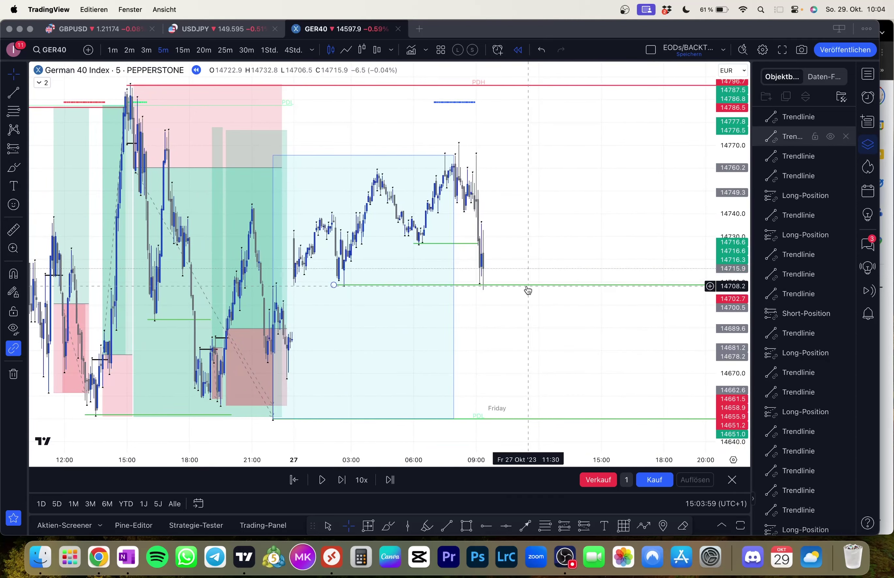
key(shift+Right)
key(shift+Right)
key(shift+Right)
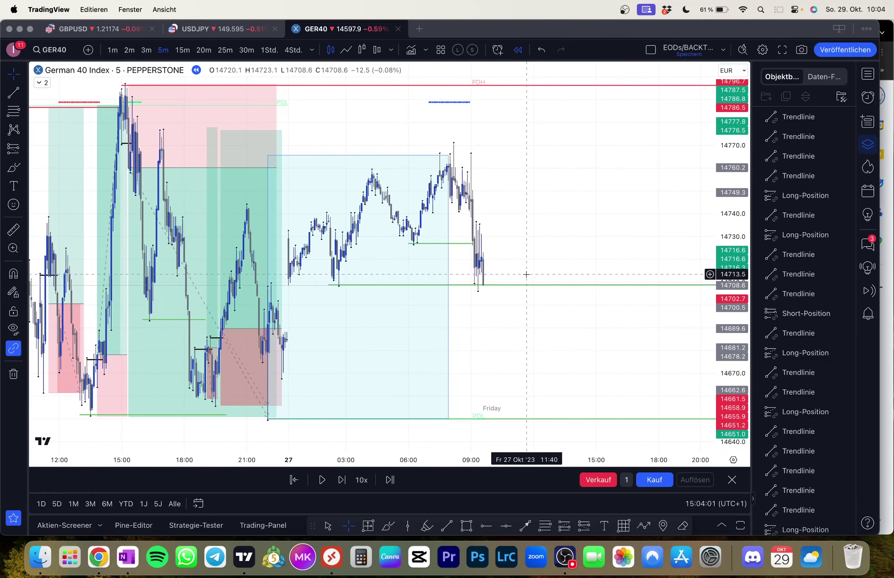
key(shift+Right)
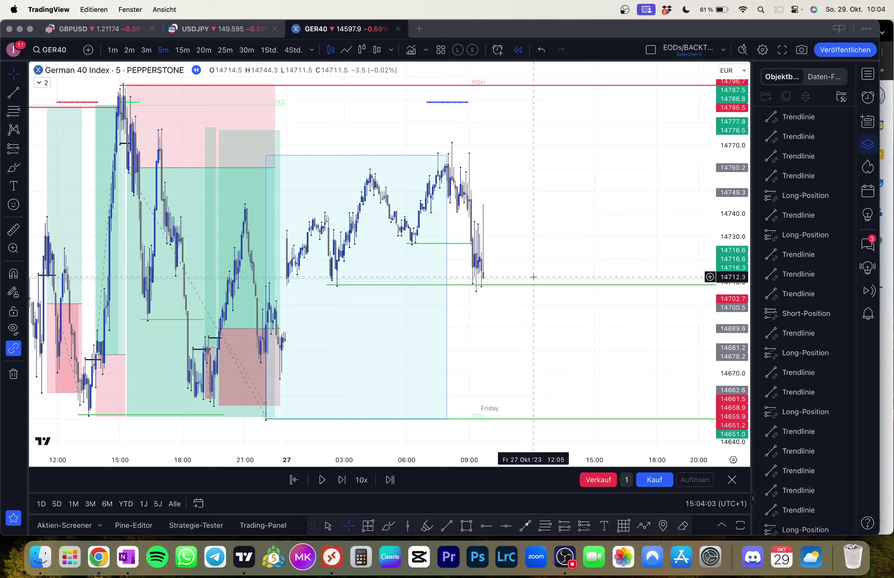
key(shift+Right)
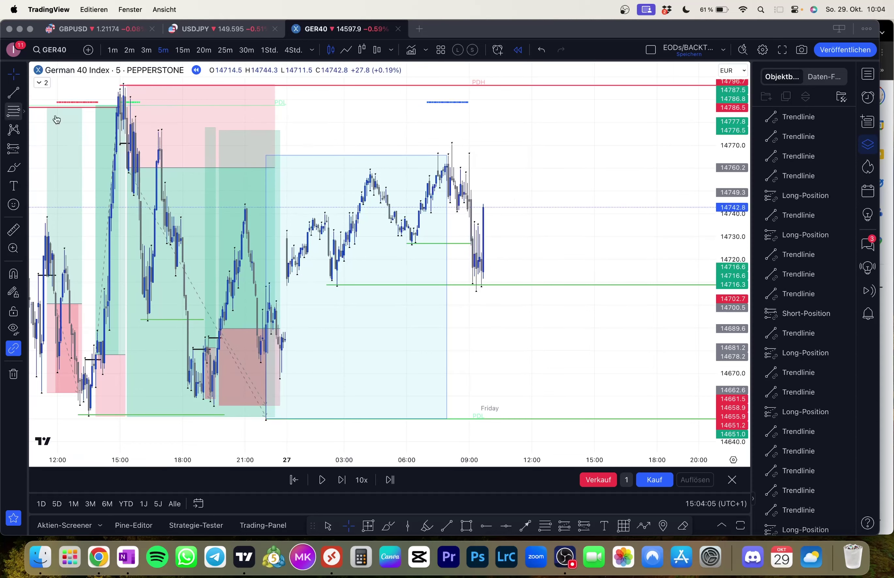
- Draw a short horizontal black trend line at 14734.7 across the latest candles, ending at 09:55 on 27 October
key(alt+t)
click(478, 226)
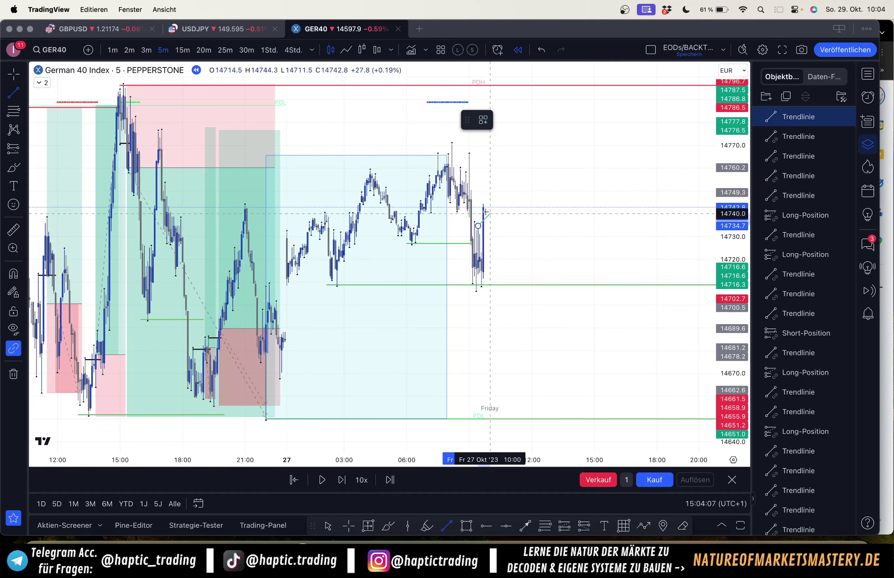
click(488, 226)
click(503, 120)
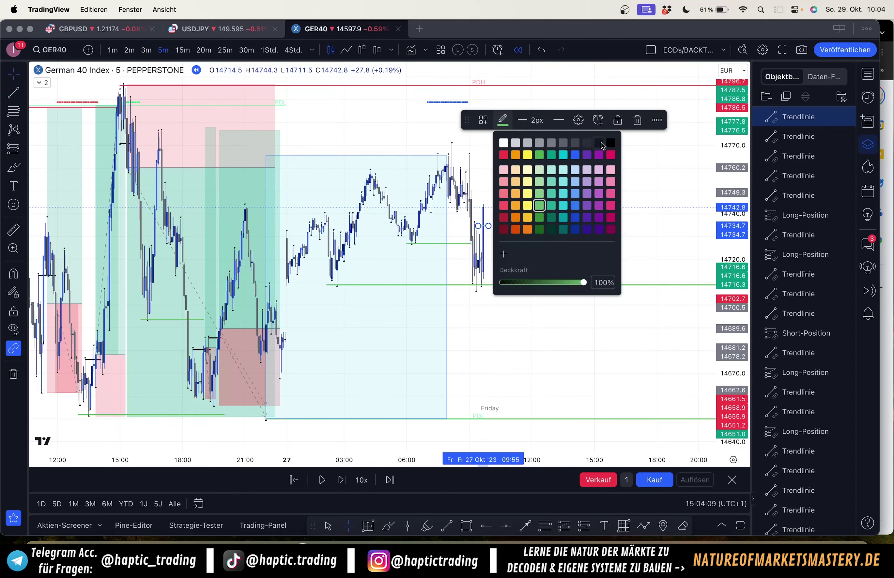
click(609, 152)
click(608, 153)
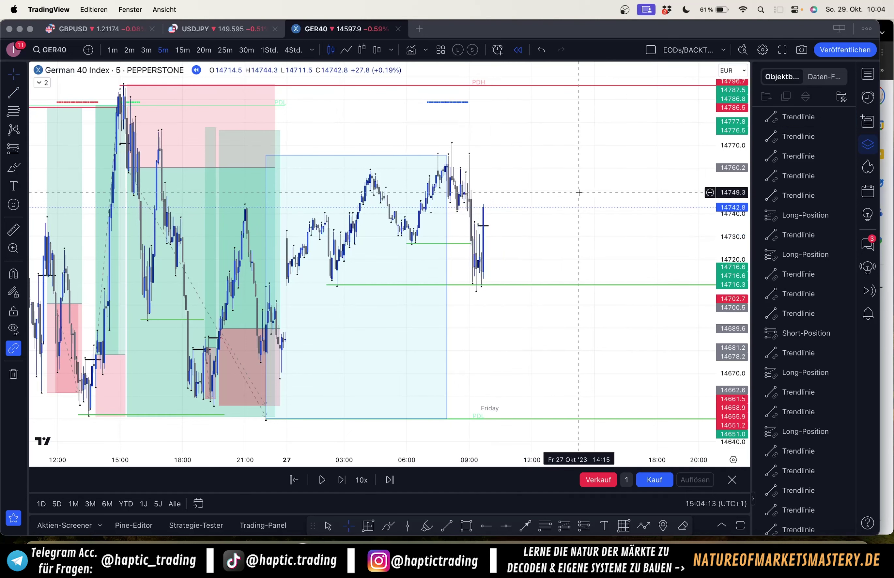
- Place a long position at 09:45 on 27 October with its entry at 14742.7 and its stop at 14706.4
drag(578, 193, 569, 134)
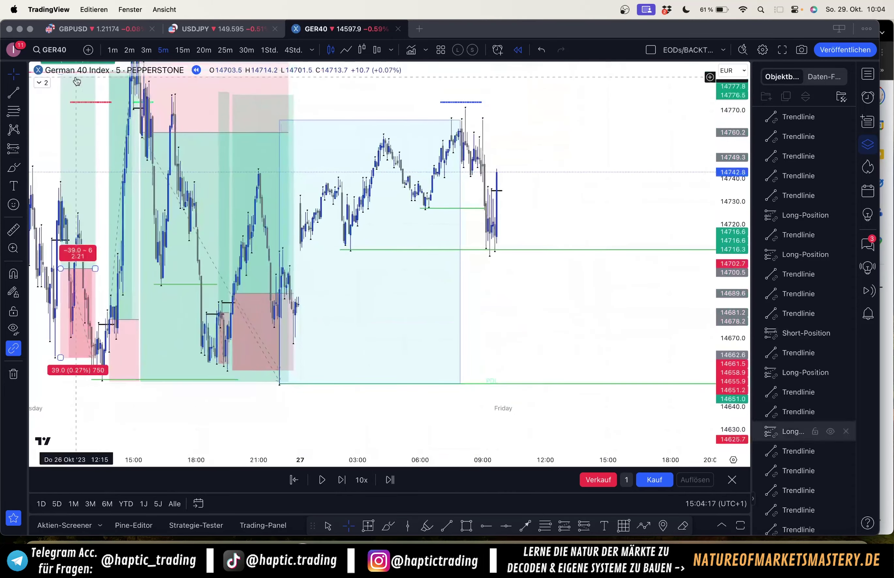
click(23, 149)
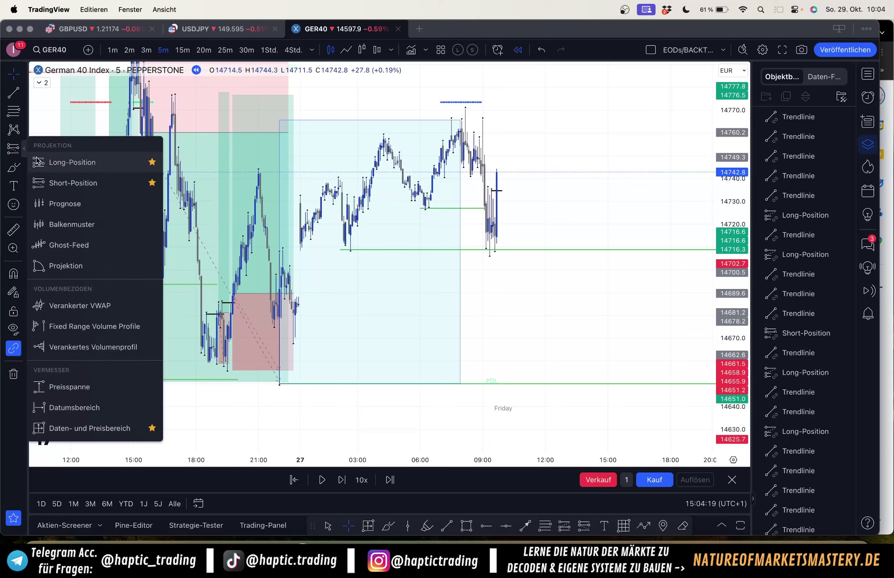
click(38, 161)
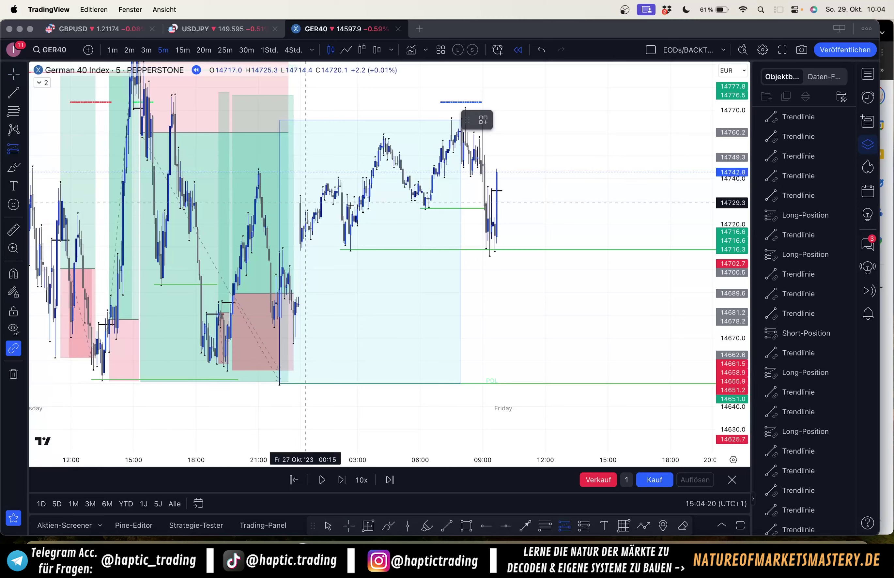
click(495, 172)
drag(655, 207, 637, 301)
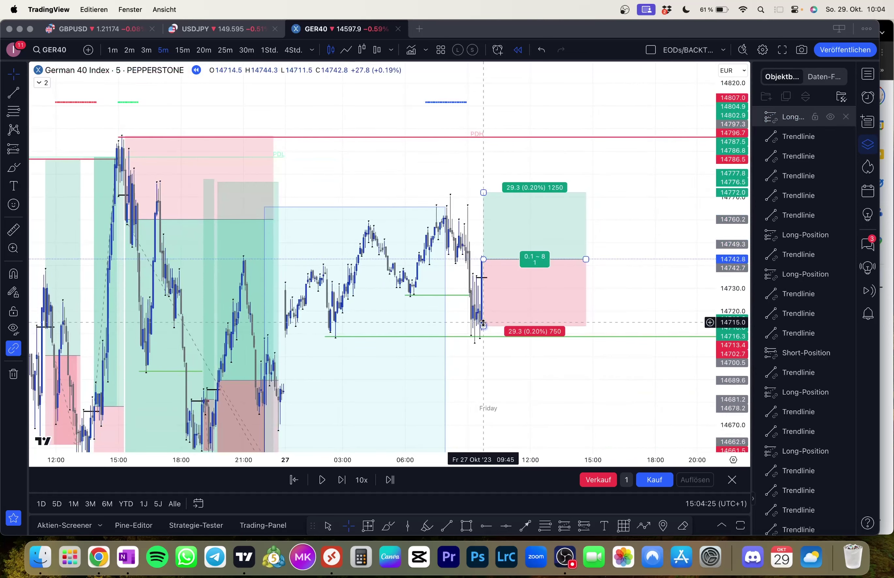
click(483, 328)
drag(484, 327, 484, 342)
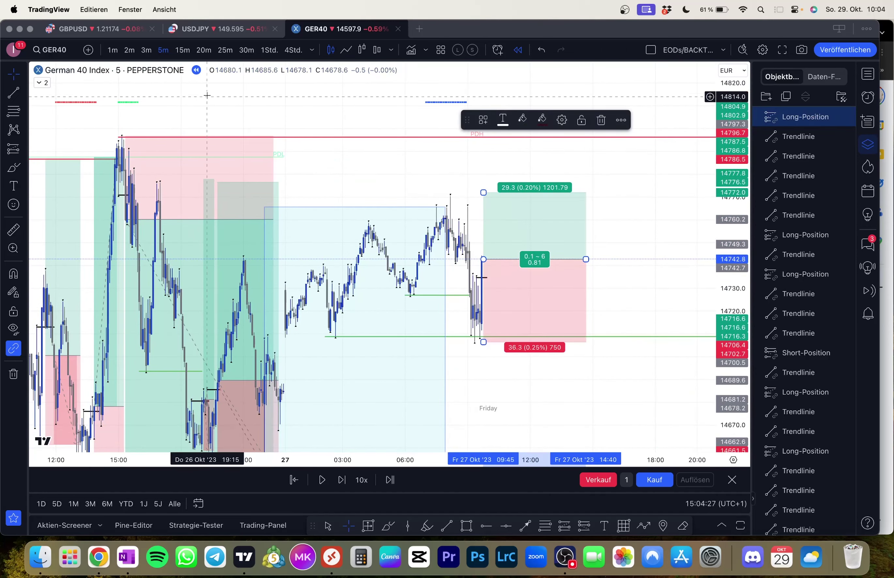
- On the 1-hour chart, draw a red horizontal trend line at 14770.4 from 08:00 to 21:00 on 27 October
click(268, 50)
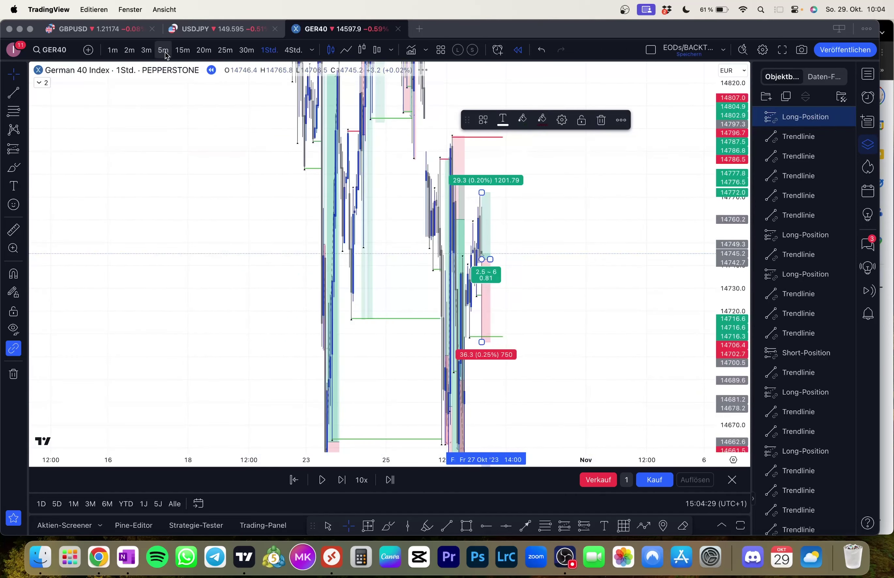
click(585, 205)
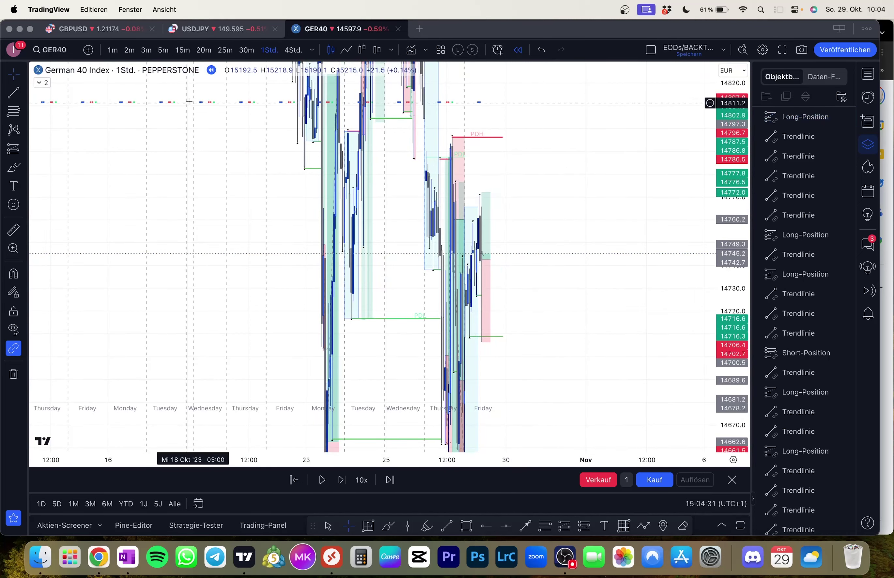
click(14, 94)
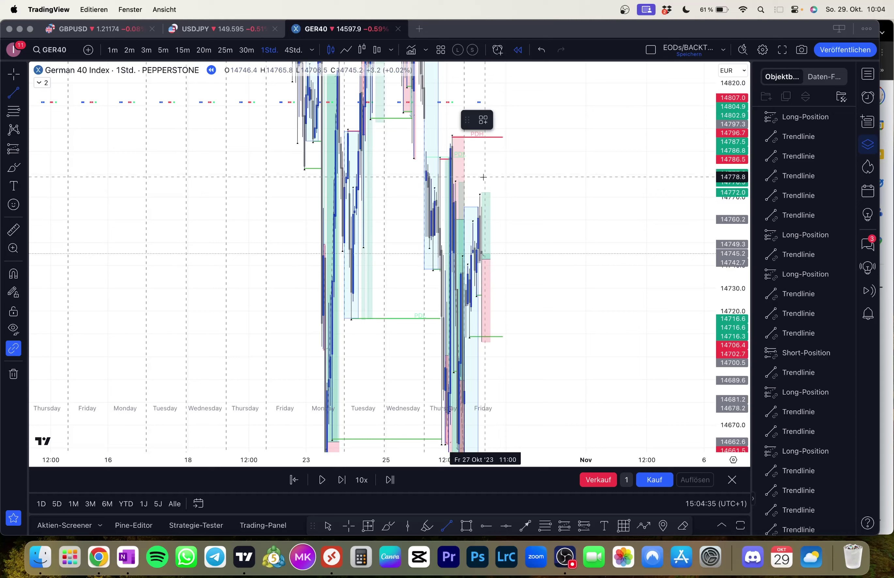
click(480, 196)
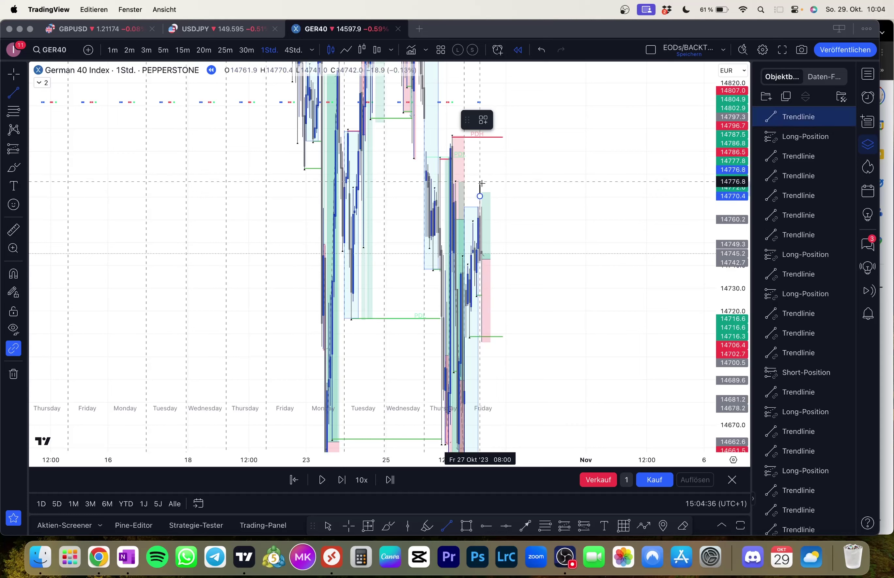
click(502, 197)
click(504, 121)
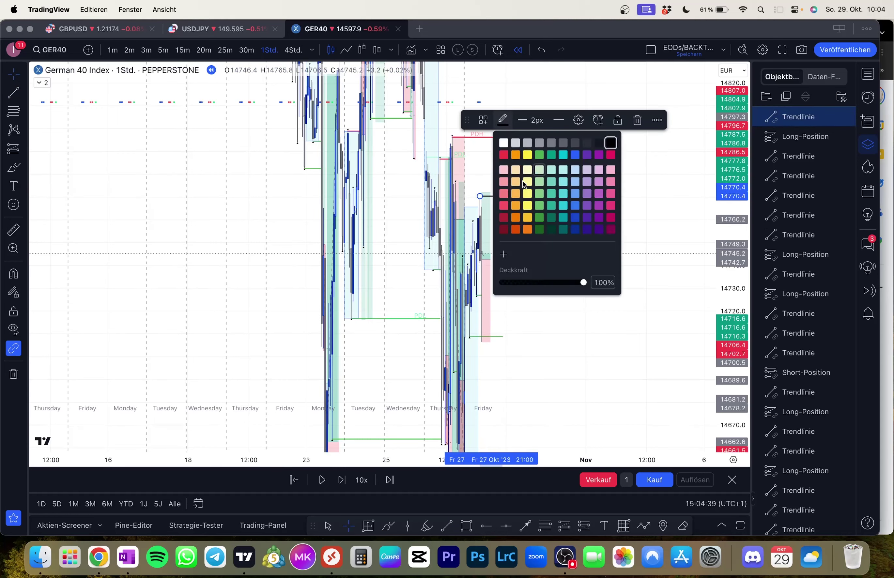
click(504, 204)
click(549, 187)
- Draw a red trend line at 14776.2 from the 26 October afternoon high to late 27 October, and return to the 5-minute timeframe
click(11, 93)
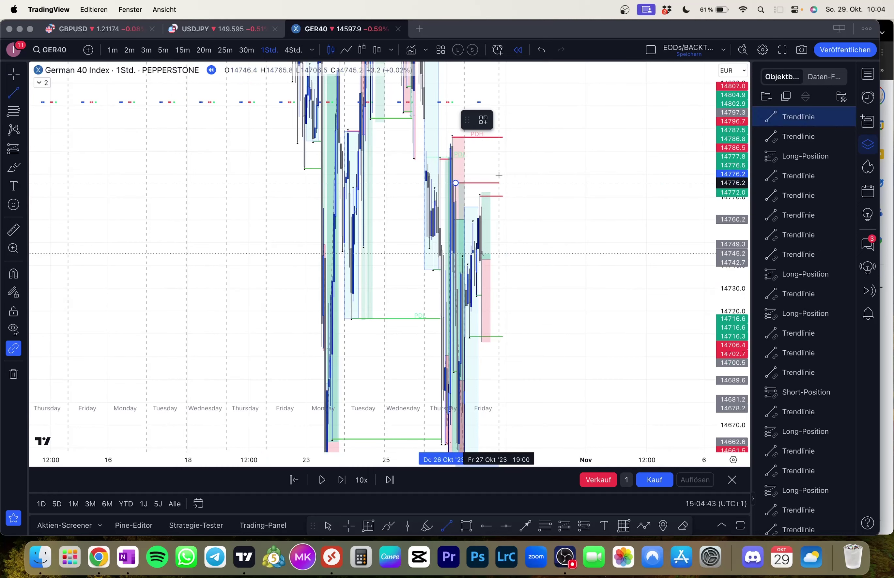
key(Escape)
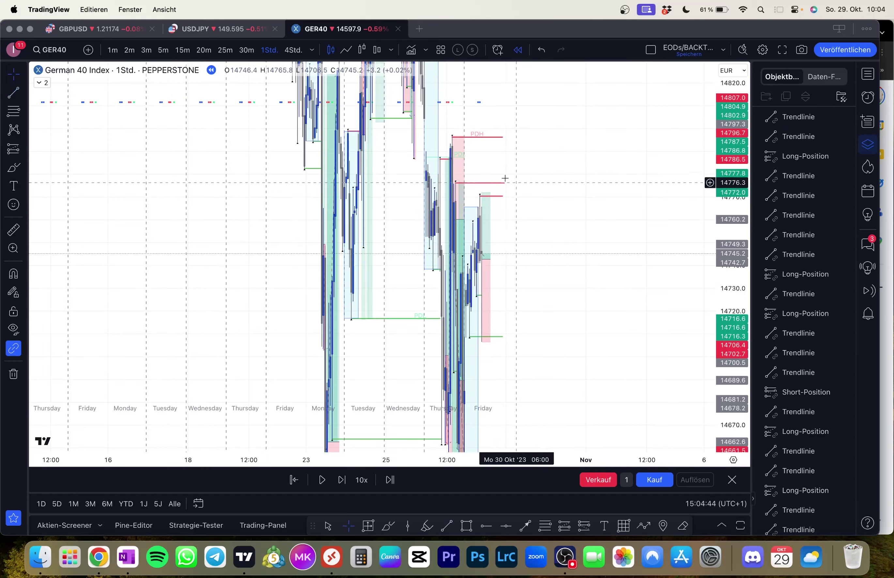
click(163, 49)
- Raise the target of the 09:45 long position to 14776.3, level with the upper new red trend line
click(490, 226)
scroll(491, 226, down, 5)
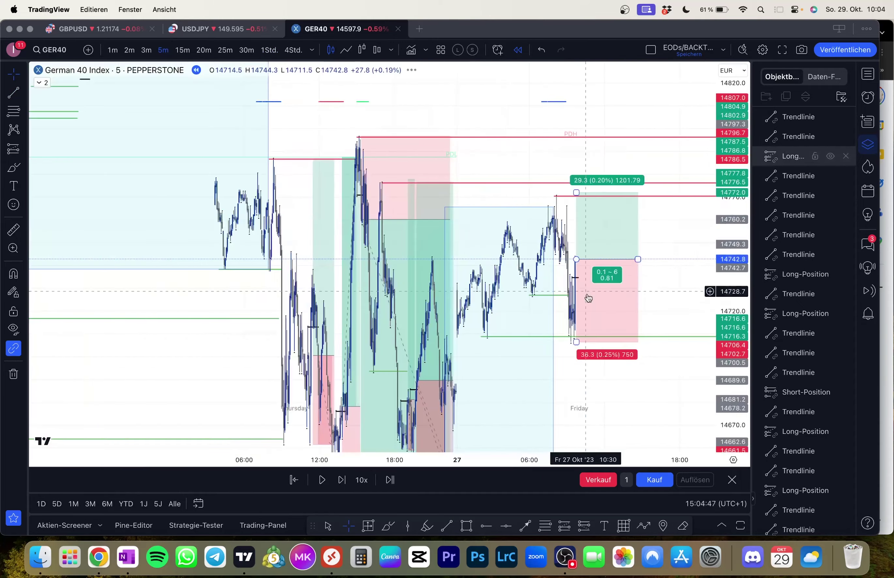
drag(593, 396, 486, 294)
scroll(497, 255, up, 5)
drag(513, 165, 667, 233)
drag(600, 200, 671, 291)
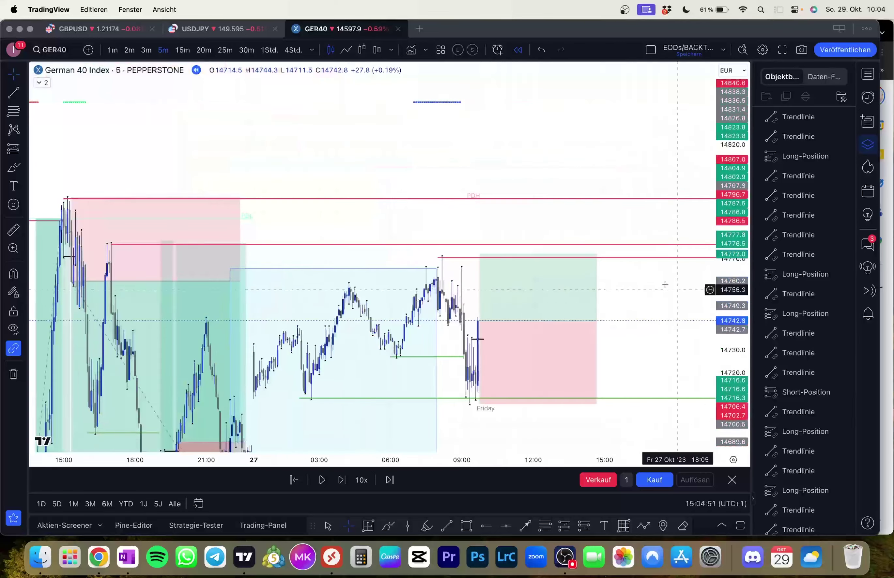
drag(481, 253, 485, 246)
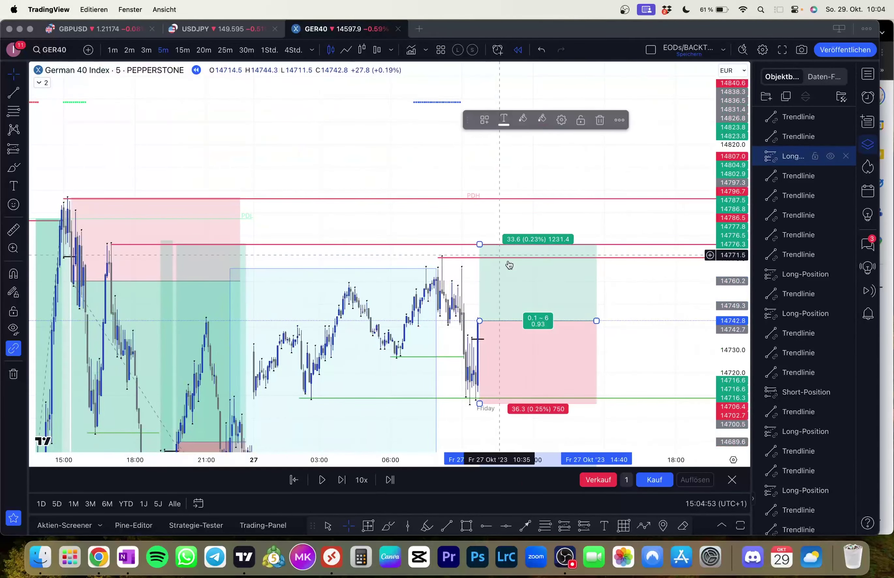
- Draw a Fib Retracement over the latest upward move, from the low at 14706.1 to 14743.4
drag(646, 317, 628, 259)
drag(743, 279, 748, 325)
scroll(684, 293, down, 5)
drag(685, 291, 666, 274)
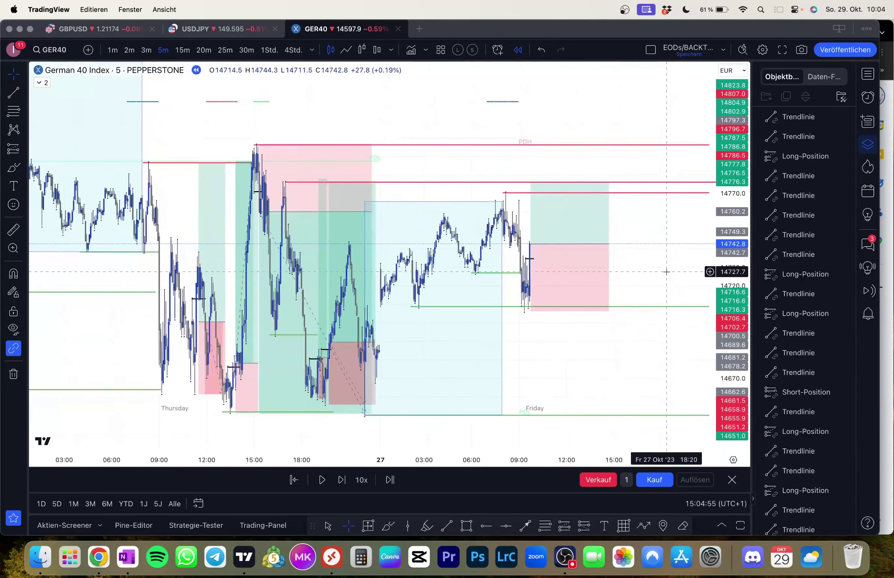
scroll(333, 260, up, 4)
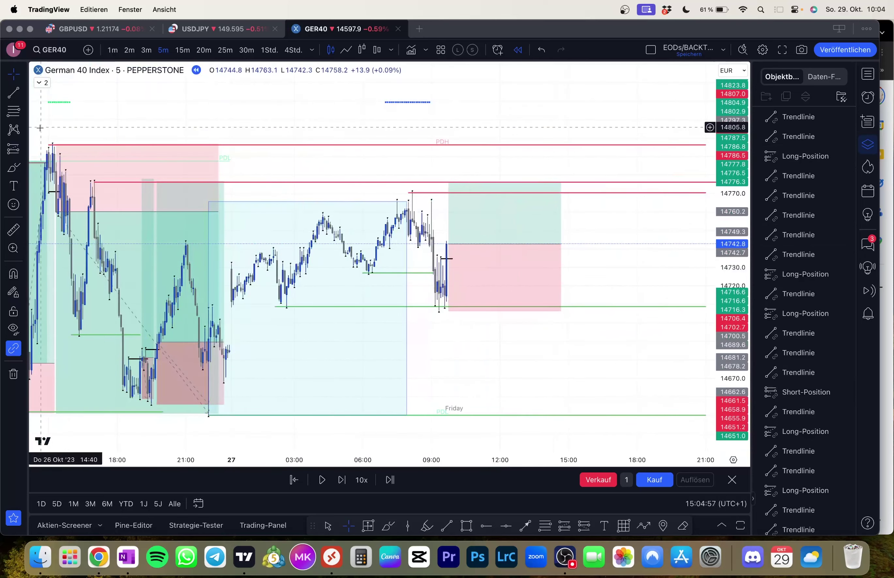
click(14, 114)
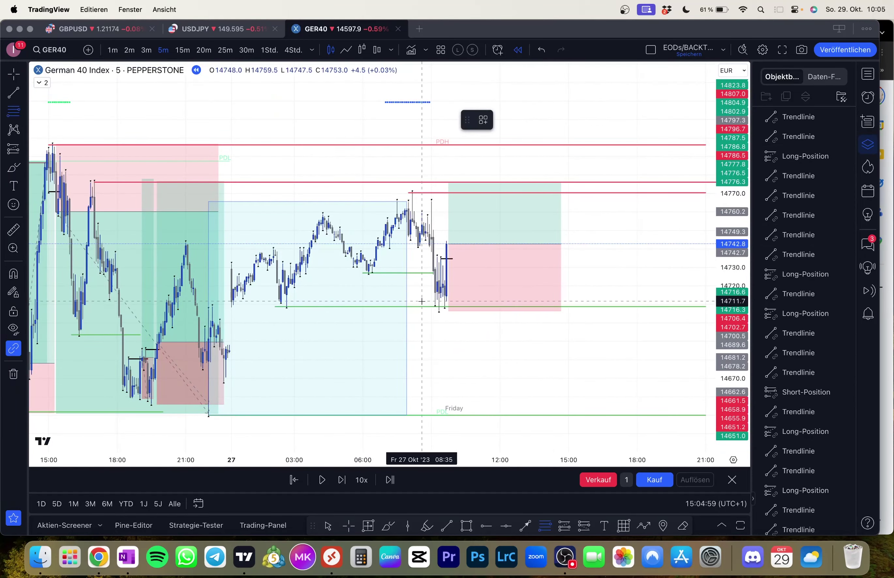
click(437, 311)
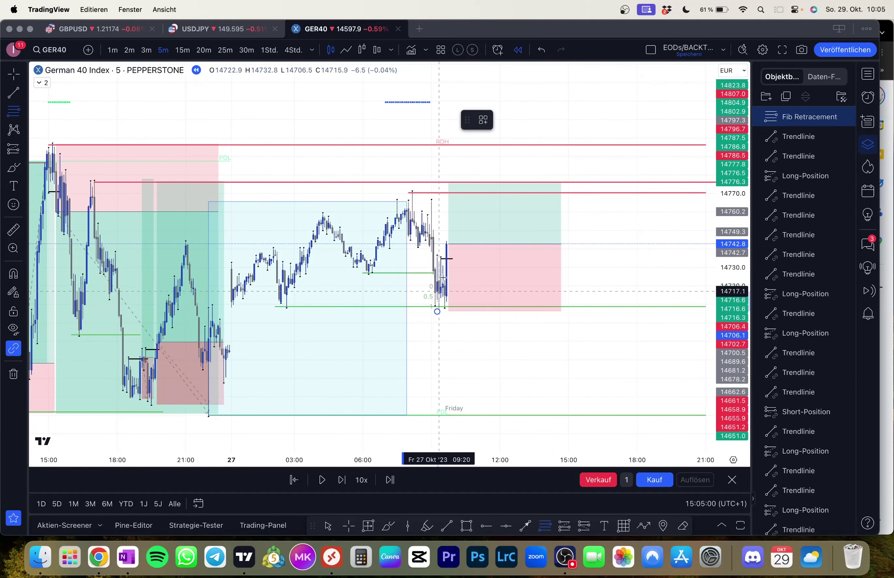
click(477, 246)
- Move the long position's entry down to 14725.2 near the 0.5 retracement level, and delete the Fib Retracement
drag(447, 251, 450, 279)
click(440, 244)
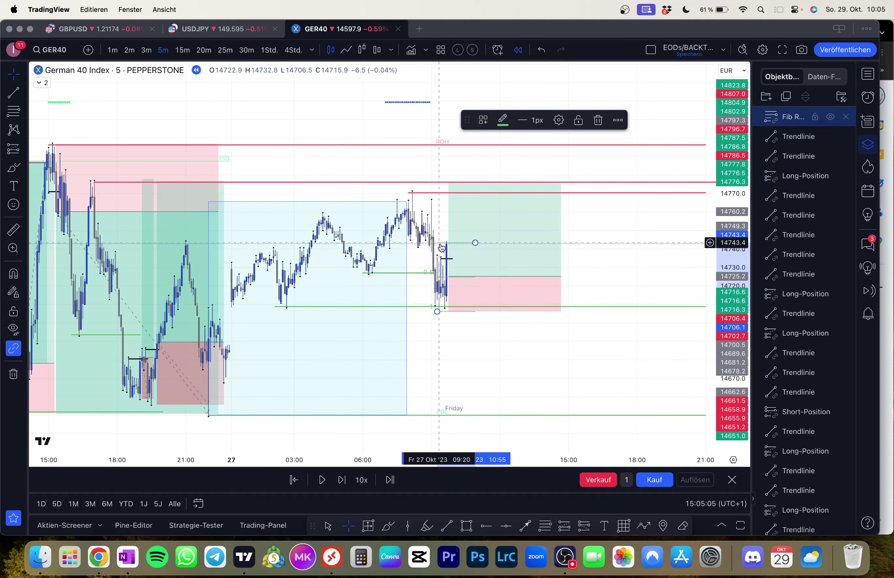
click(598, 120)
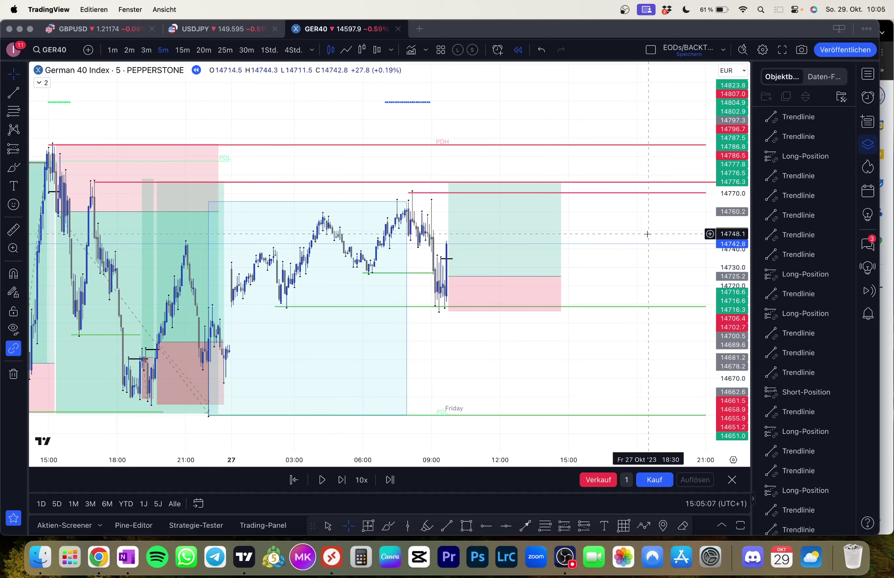
- Advance the replay on the 5-minute chart to about 10:30 on 27 October
key(shift+Right)
key(shift+Right)
key(shift+Right)
key(shift+Right)
key(shift+Right)
key(shift+Right)
key(shift+Right)
key(shift+Right)
key(shift+Right)
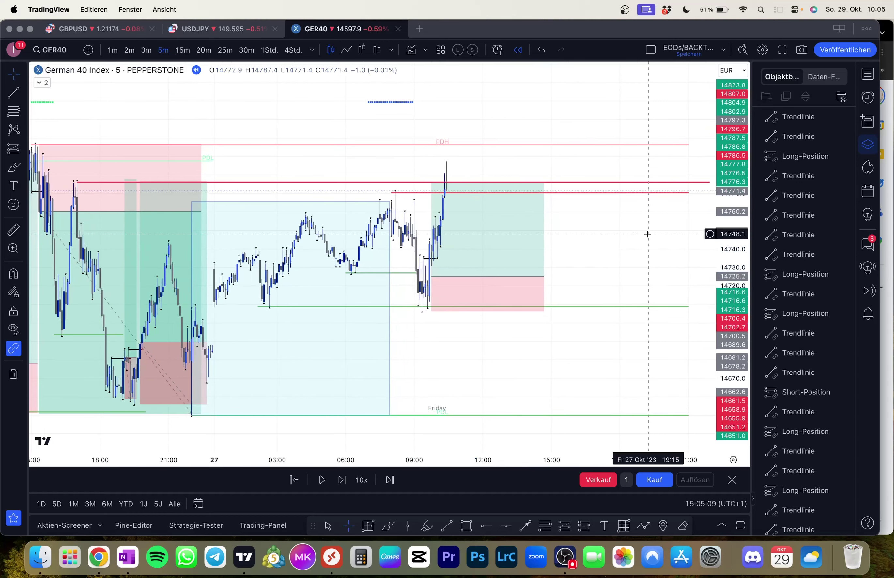
- Delete the 09:45 long position and shorten the green 14708.8 trend line to end at the lows after 09:00
click(514, 240)
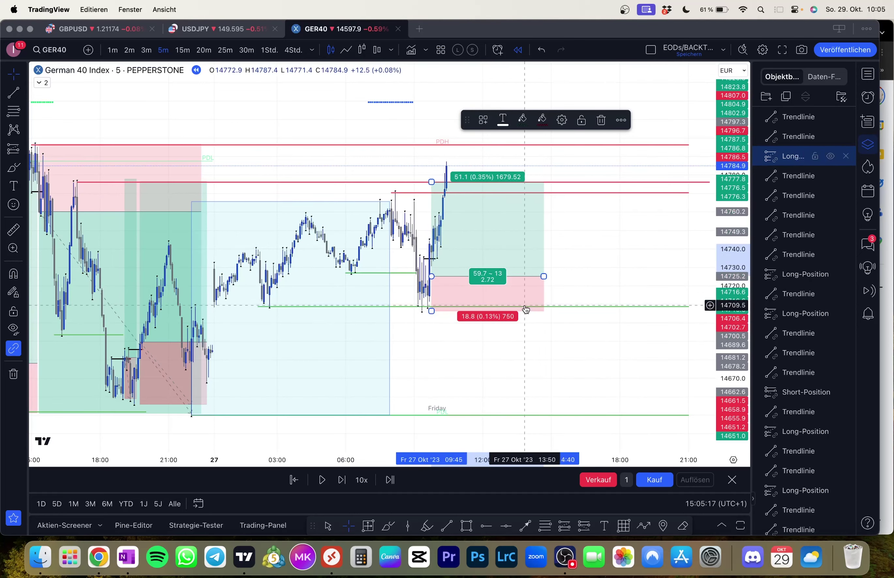
click(627, 349)
click(688, 308)
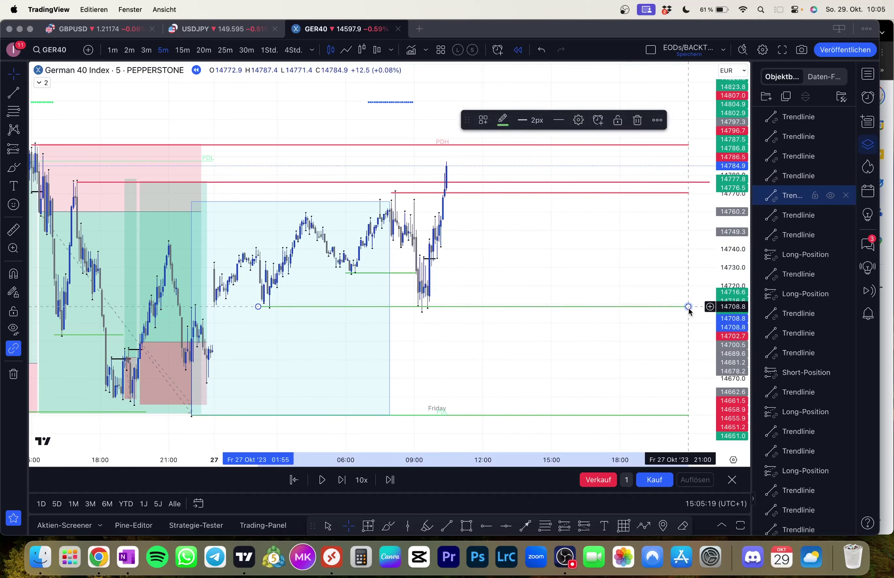
drag(688, 307, 499, 308)
drag(422, 308, 422, 307)
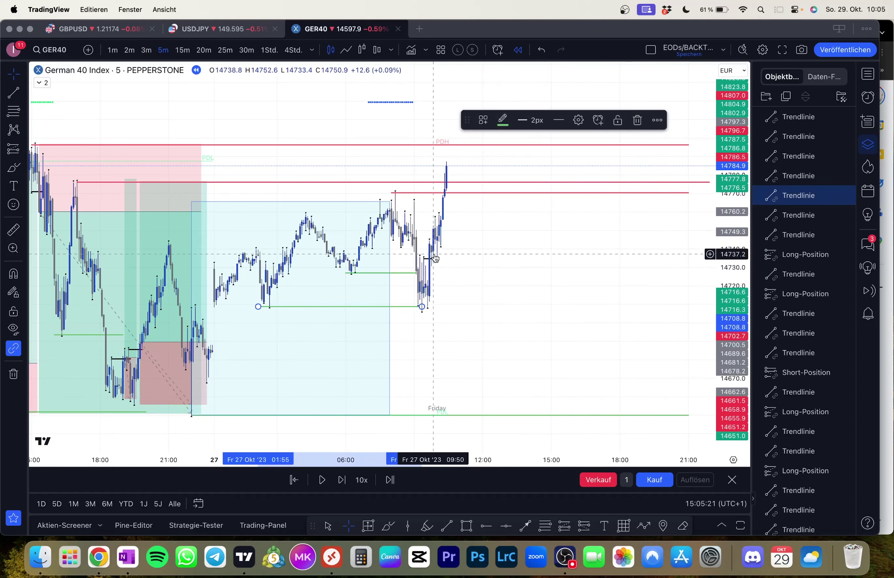
- Delete the short black trend line near 09:45 and advance the replay to about 10:45 on 27 October
click(429, 259)
click(640, 125)
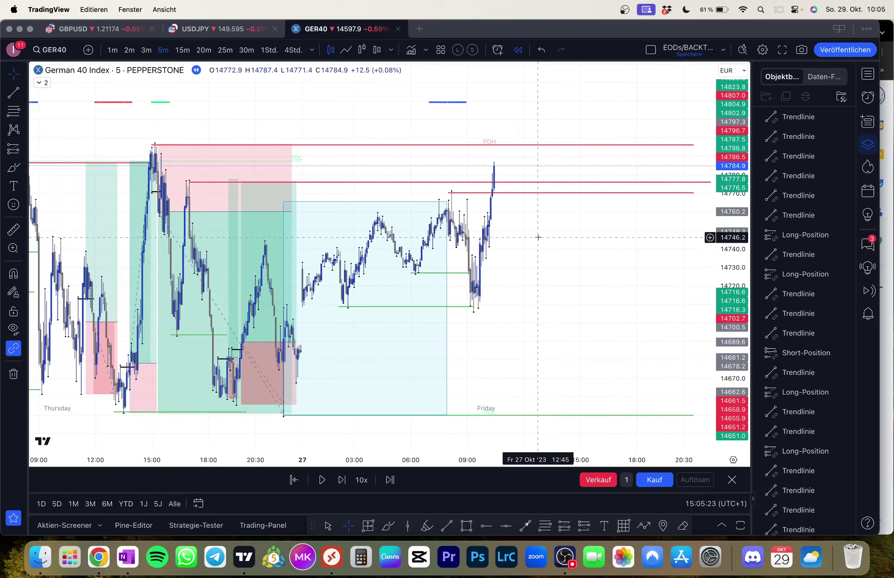
scroll(535, 235, down, 3)
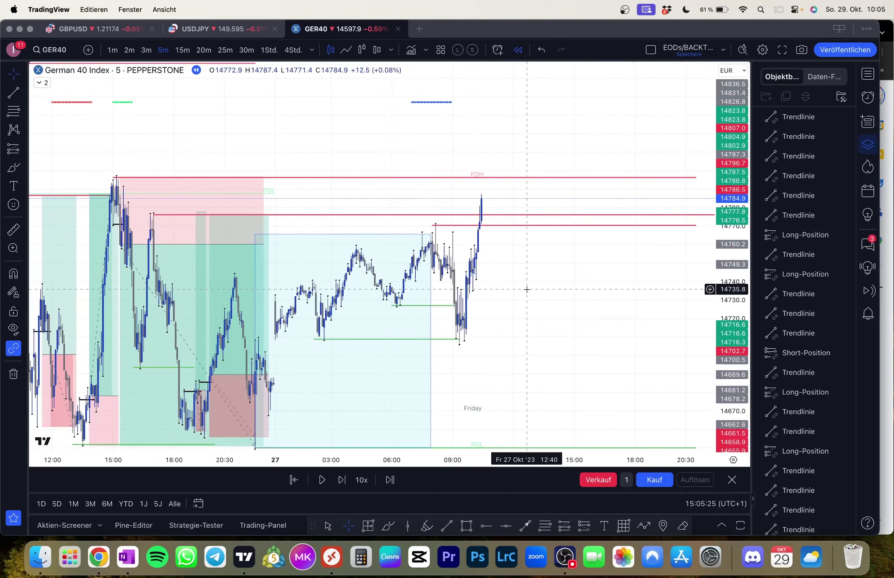
key(shift+Right)
key(shift+Right)
key(shift+Right)
key(shift+Right)
key(shift+Right)
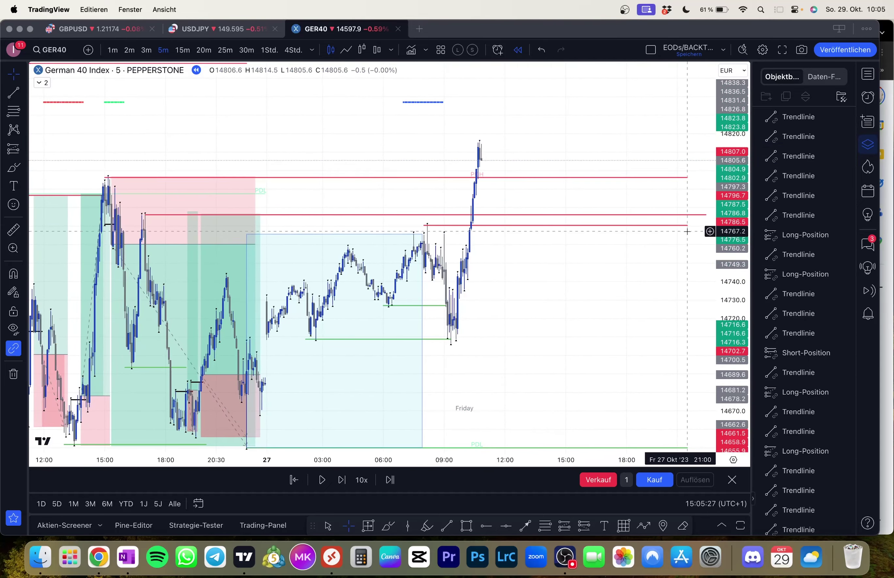
- Shorten the red trend lines at 14770.4, 14776.2 and 14796.3 to end where the morning rally crosses them
drag(688, 227, 472, 226)
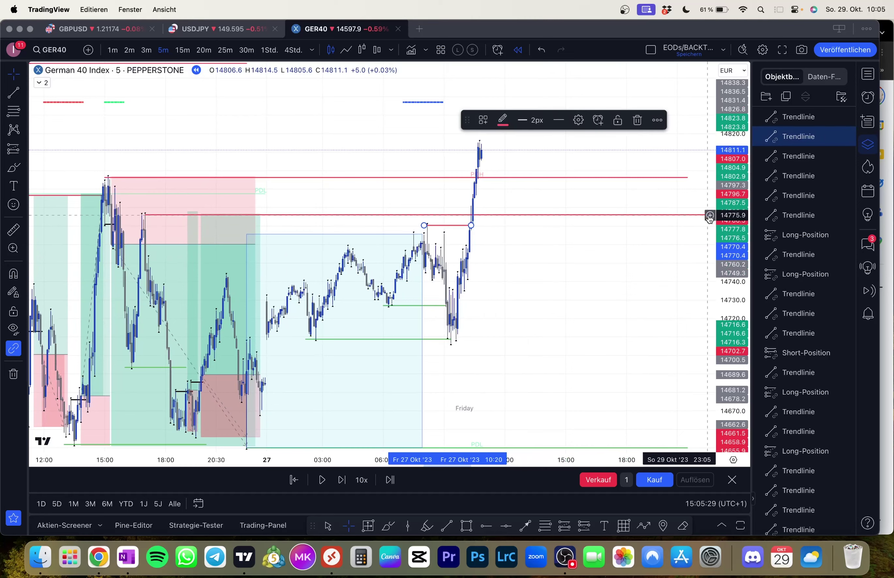
drag(709, 217, 449, 215)
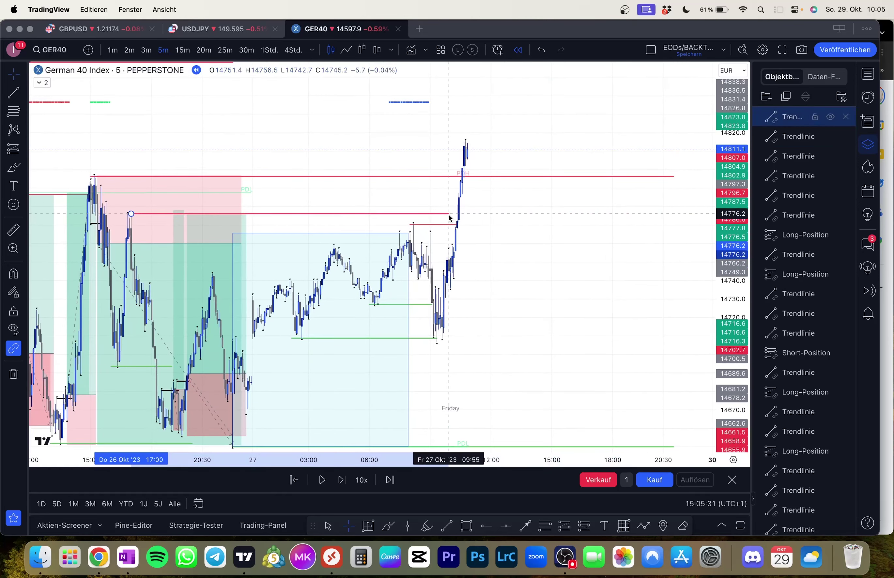
click(648, 177)
drag(673, 176, 521, 176)
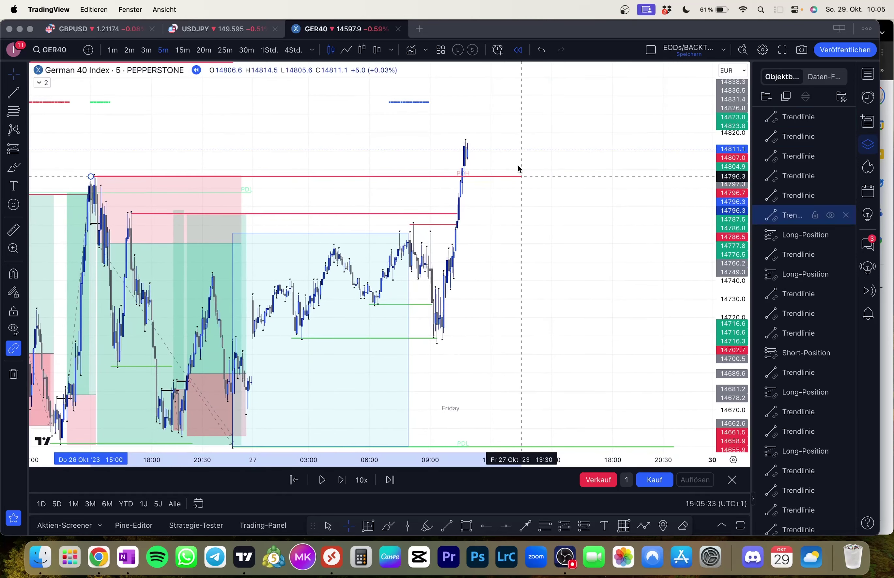
drag(459, 167, 463, 168)
- Advance the 5-minute replay to about 11:40 on 27 October
drag(554, 228, 594, 290)
key(shift+Right)
key(shift+Right)
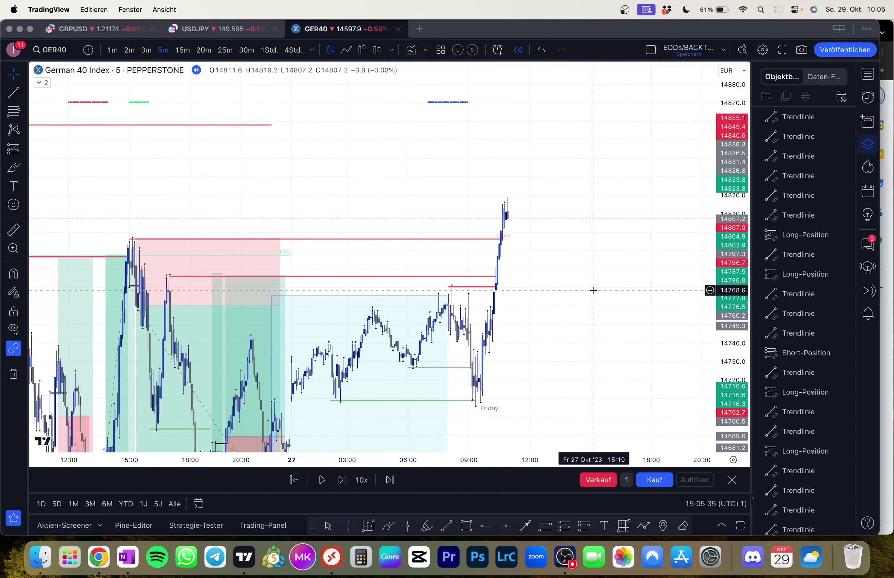
key(shift+Right)
key(shift+Right)
key(shift+Right)
key(shift+Right)
key(shift+Right)
key(shift+Right)
key(shift+Right)
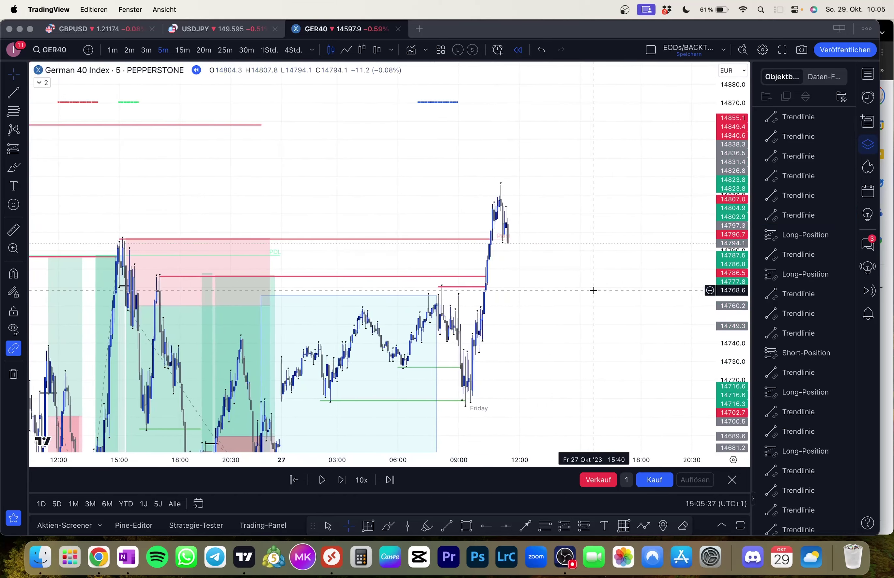
key(shift+Right)
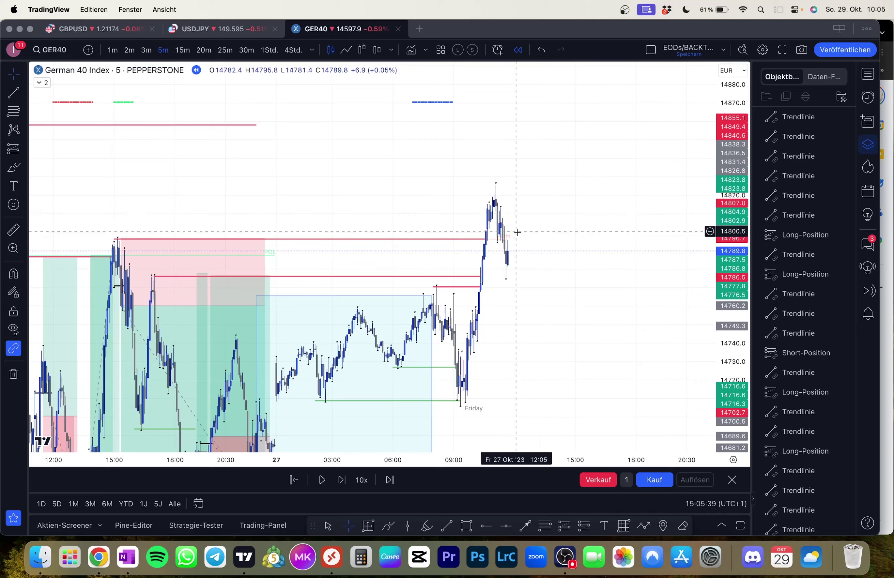
- Draw a horizontal trend line at 14795.0 from 11:10 to 11:40 on 27 October and colour it black
scroll(517, 232, up, 2)
key(alt+t)
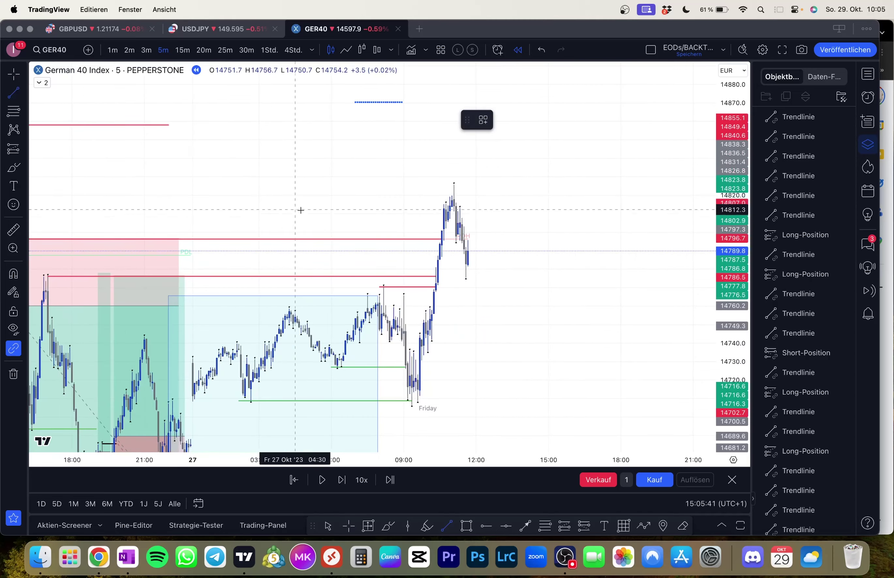
super+click(456, 259)
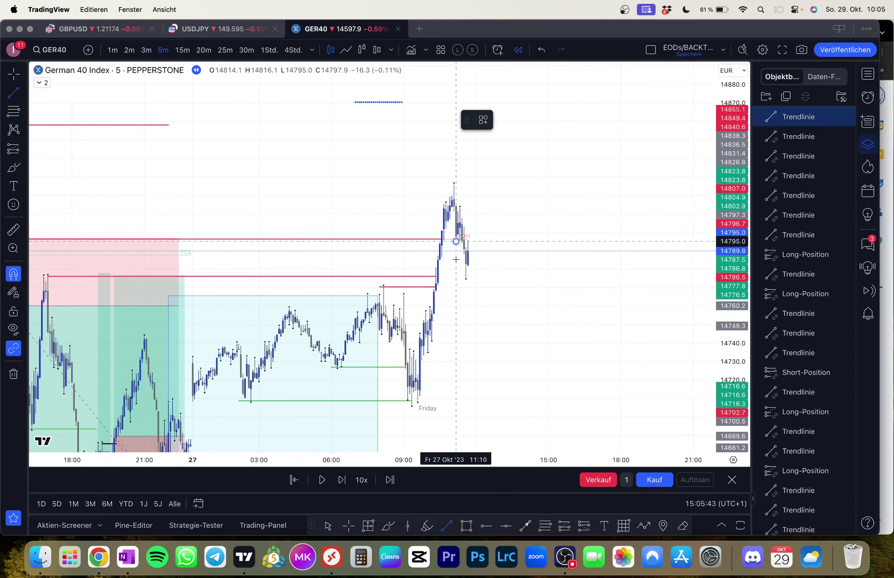
click(467, 242)
click(502, 120)
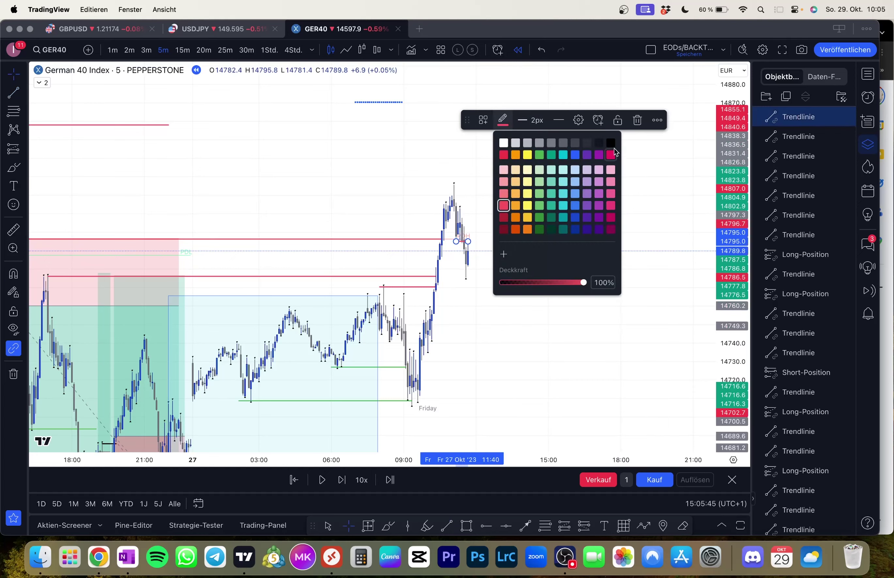
click(611, 155)
click(583, 205)
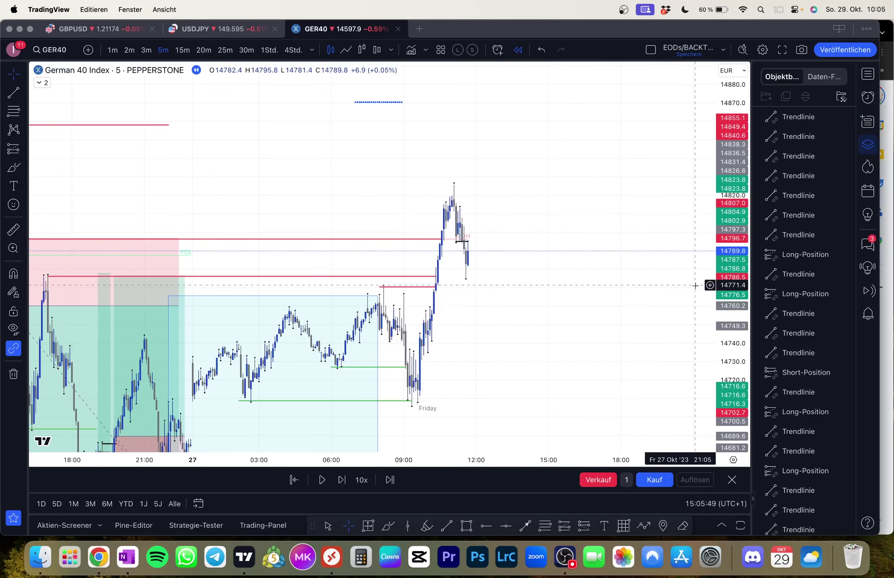
- Place a short position at about 11:30 with its entry at 14791.1, just below the new black line
drag(722, 296, 699, 98)
scroll(438, 216, up, 4)
drag(442, 233, 556, 269)
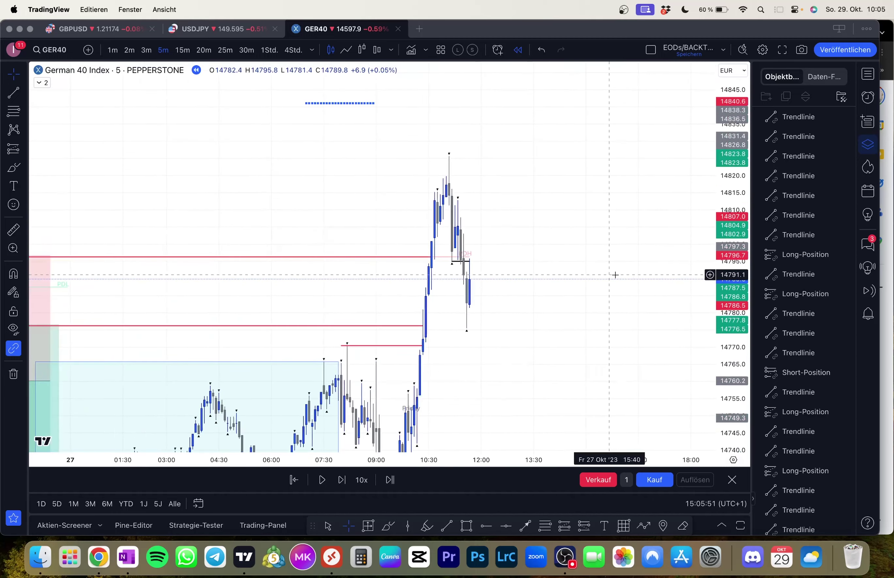
drag(728, 318, 718, 127)
drag(507, 227, 487, 157)
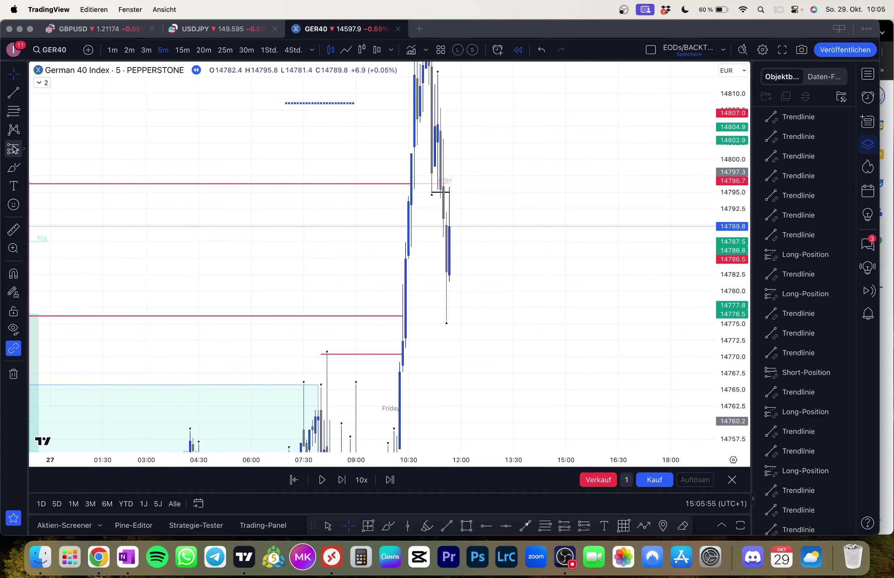
click(23, 149)
click(60, 182)
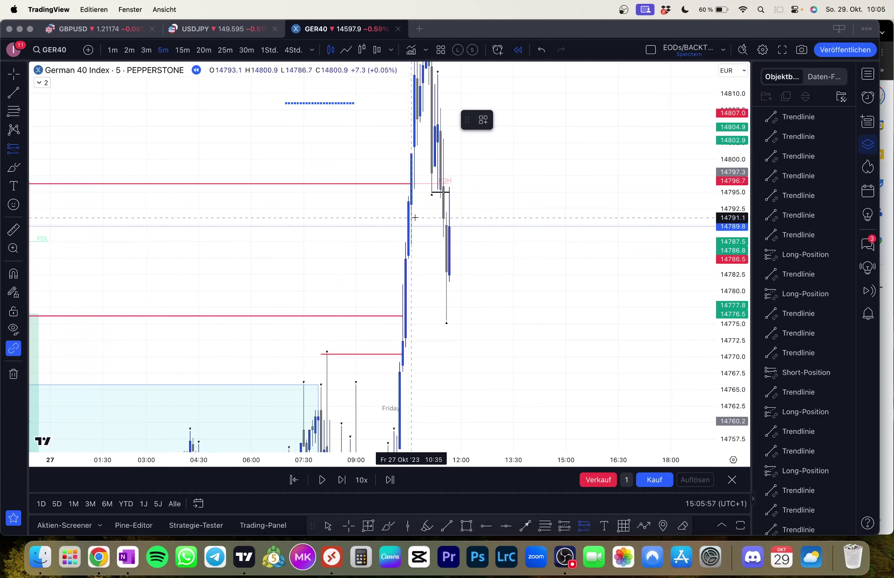
click(443, 217)
drag(436, 214, 457, 302)
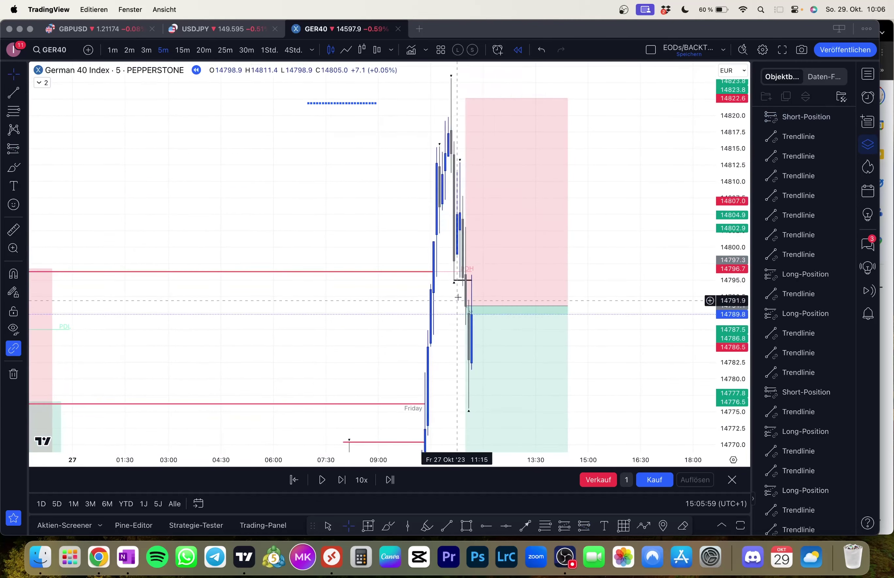
drag(431, 125, 442, 159)
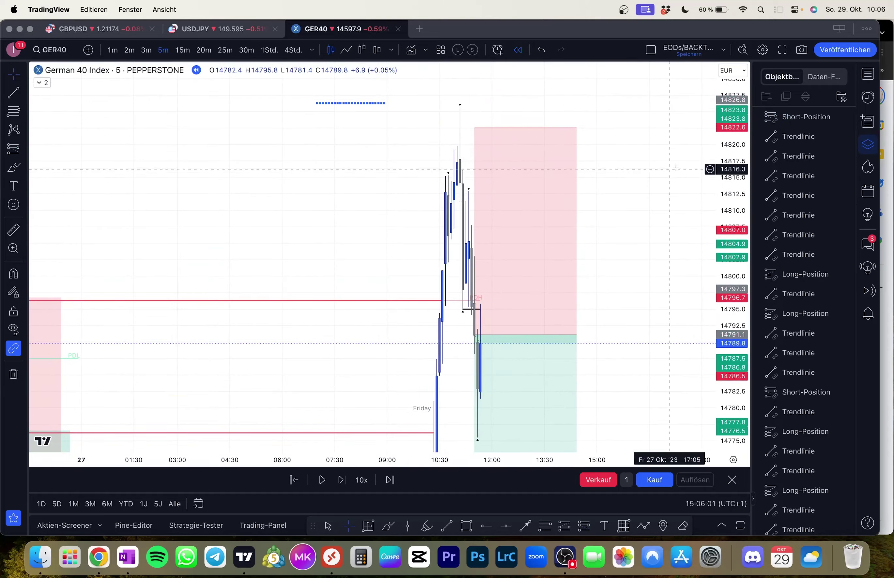
- Raise the stop of the 11:30 short position to 14826.3, near the latest swing high
drag(727, 154, 725, 402)
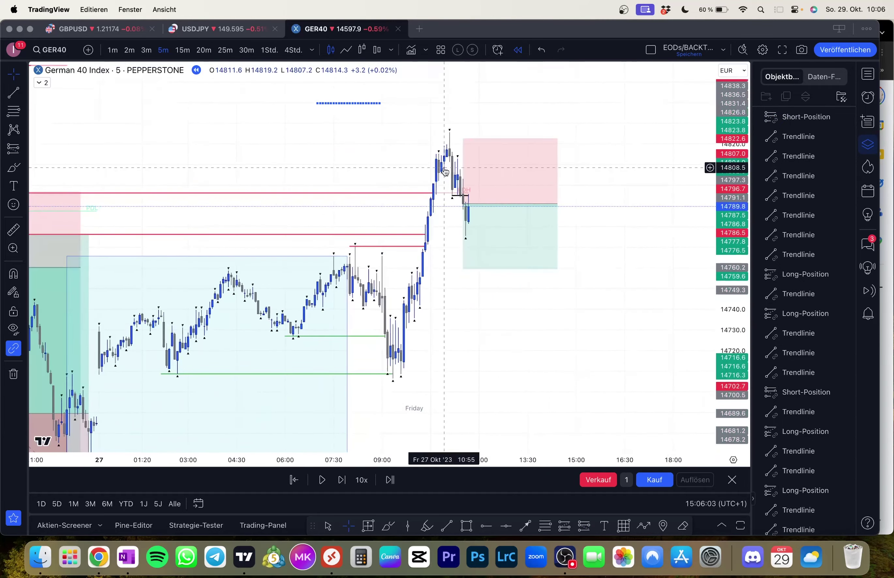
click(472, 200)
drag(468, 127, 468, 132)
drag(403, 142, 404, 109)
- Lower the target of the 11:30 short position to 14649.2, near the green PDL line
scroll(558, 313, down, 6)
drag(726, 316, 723, 425)
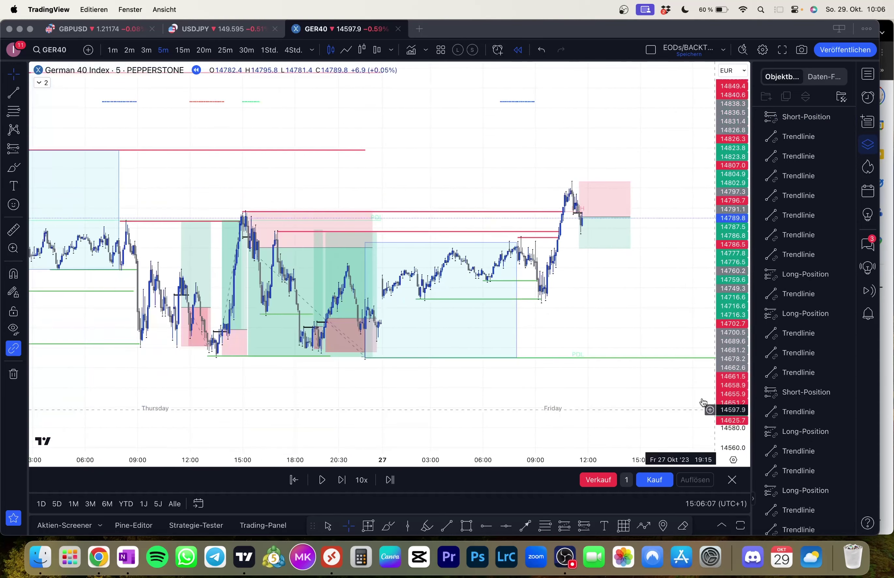
drag(666, 379, 589, 347)
drag(502, 216, 511, 327)
drag(590, 260, 591, 279)
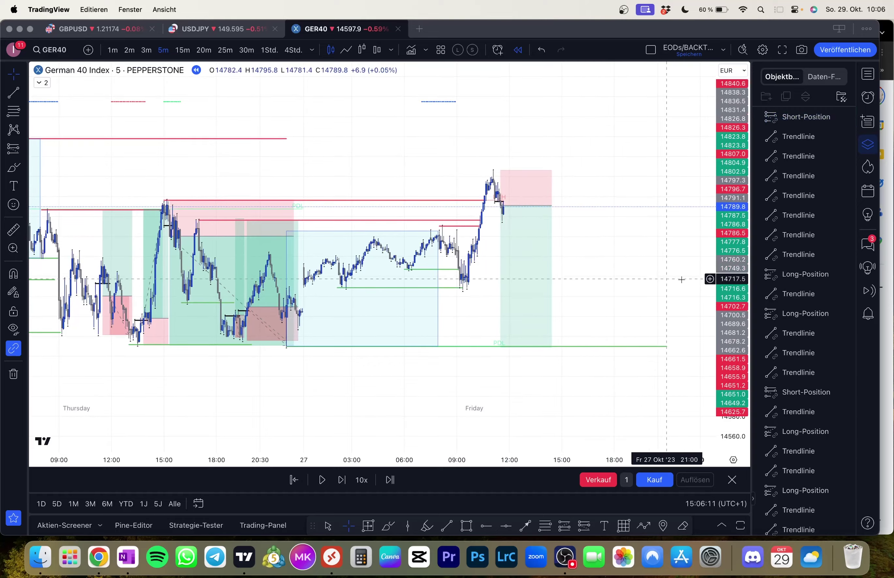
- Advance the replay on the 5-minute chart to about 15:00 on 27 October to play out the short trade
drag(725, 281, 671, 223)
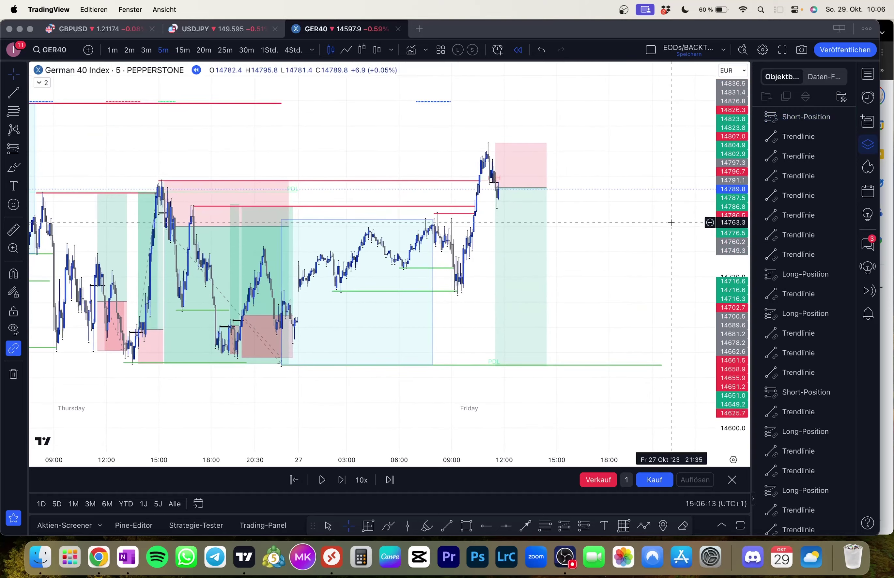
key(shift+Right)
key(shift+Right)
key(shift+Right)
key(shift+Right)
key(shift+Right)
key(shift+Right)
key(shift+Right)
key(shift+Right)
key(shift+Right)
key(shift+Right)
key(shift+Right)
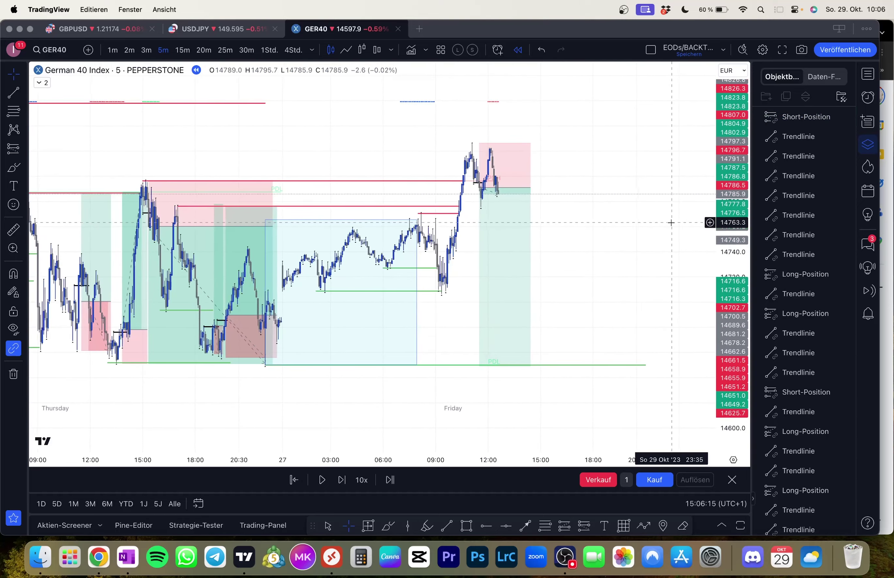
key(shift+Right)
key(shift+Right)
key(shift+Right)
key(shift+Right)
key(shift+Right)
key(shift+Right)
key(shift+Right)
key(shift+Right)
key(shift+Right)
key(shift+Right)
key(shift+Right)
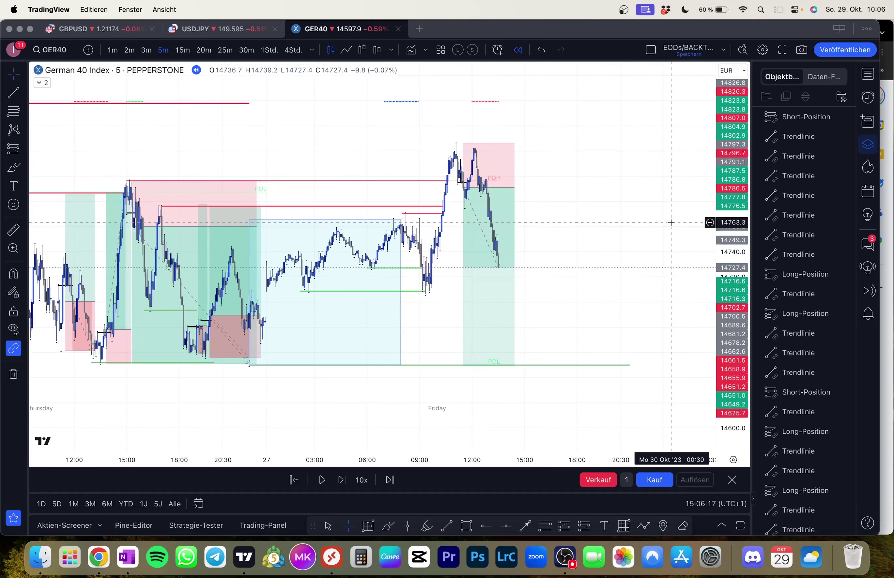
key(shift+Right)
key(shift+Right)
key(shift+Right)
key(shift+Right)
key(shift+Right)
key(shift+Right)
key(shift+Right)
key(shift+Right)
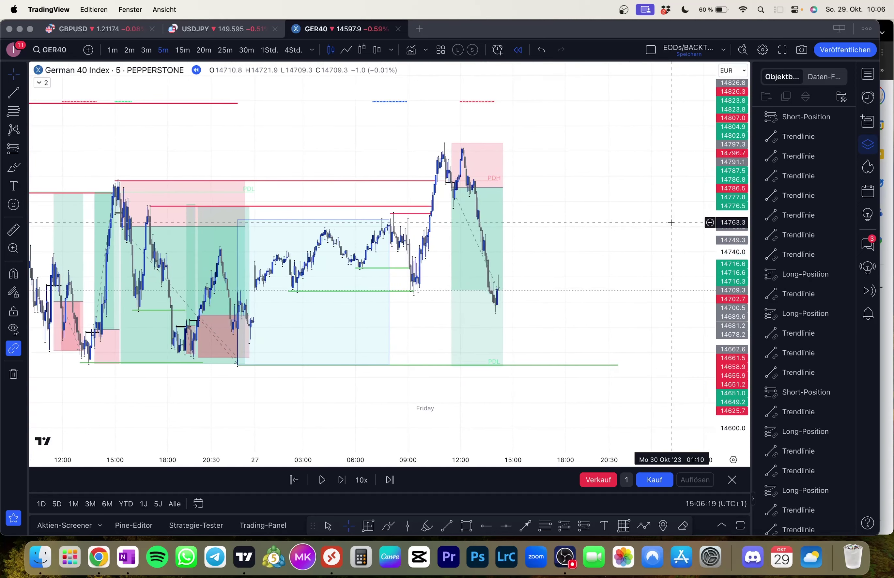
key(shift+Right)
key(shift+Right)
key(shift+Right)
key(shift+Right)
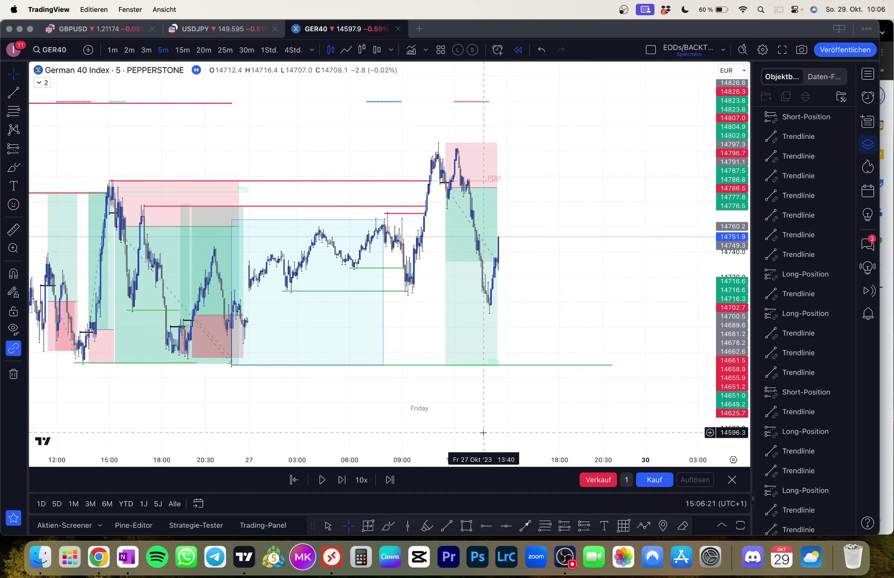
key(shift+Right)
key(shift+Right)
key(shift+Right)
key(shift+Right)
key(shift+Right)
key(shift+Right)
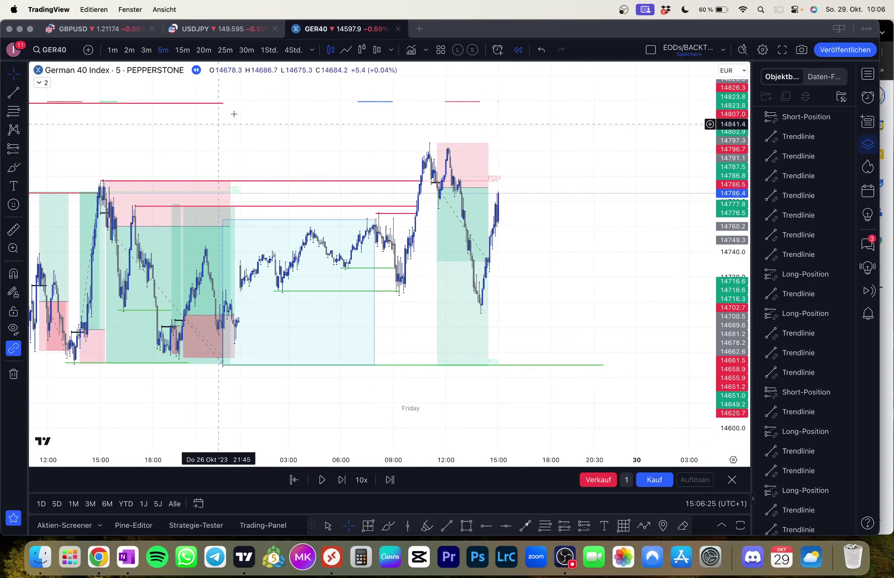
- On the 1-hour chart, draw a horizontal trend line at 14706.5 from 09:00 to 15:00 on 27 October
click(269, 49)
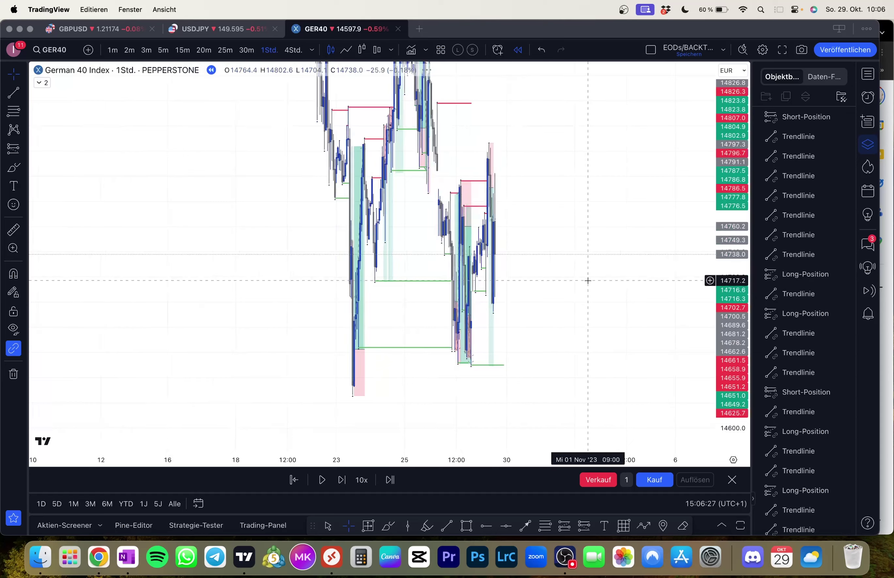
scroll(581, 291, down, 3)
key(alt+t)
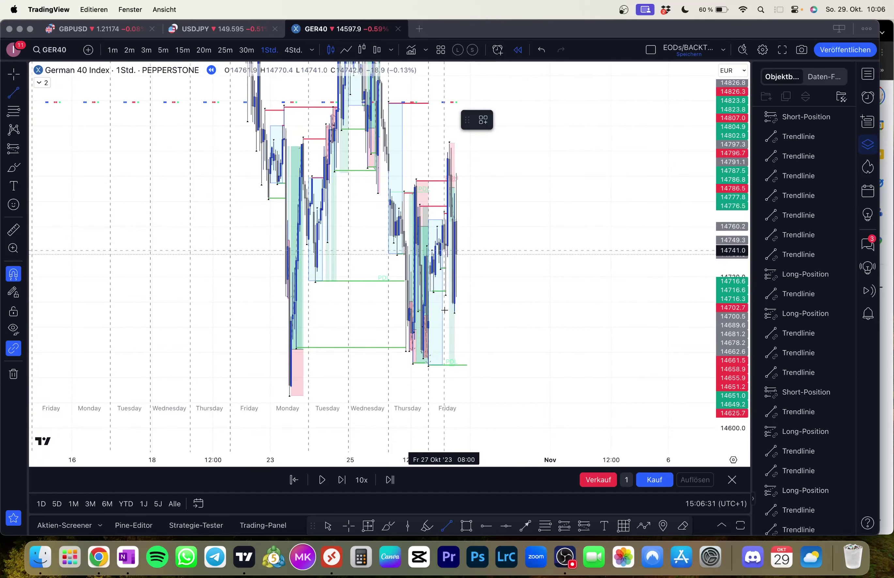
click(446, 294)
click(456, 294)
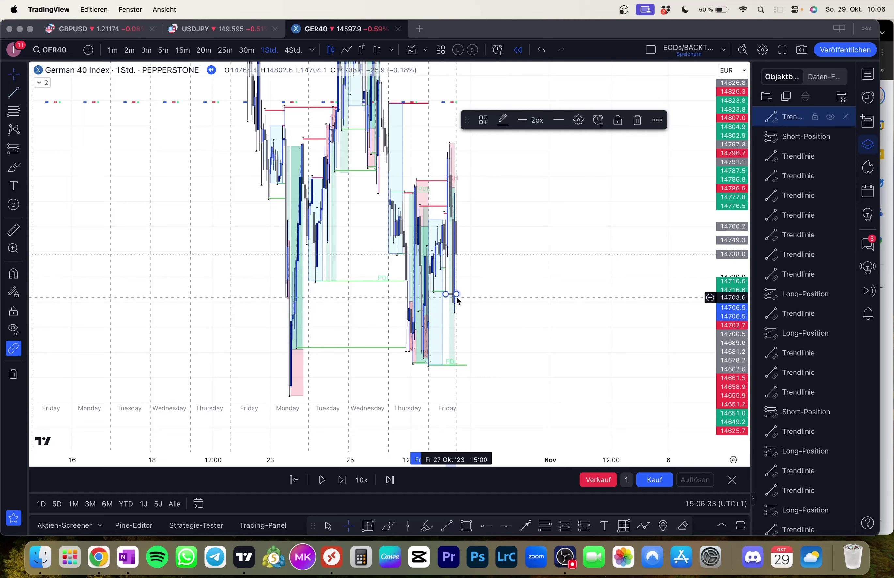
- Colour the new 14706.5 trend line green and return the chart to the 5-minute timeframe
click(502, 120)
click(545, 205)
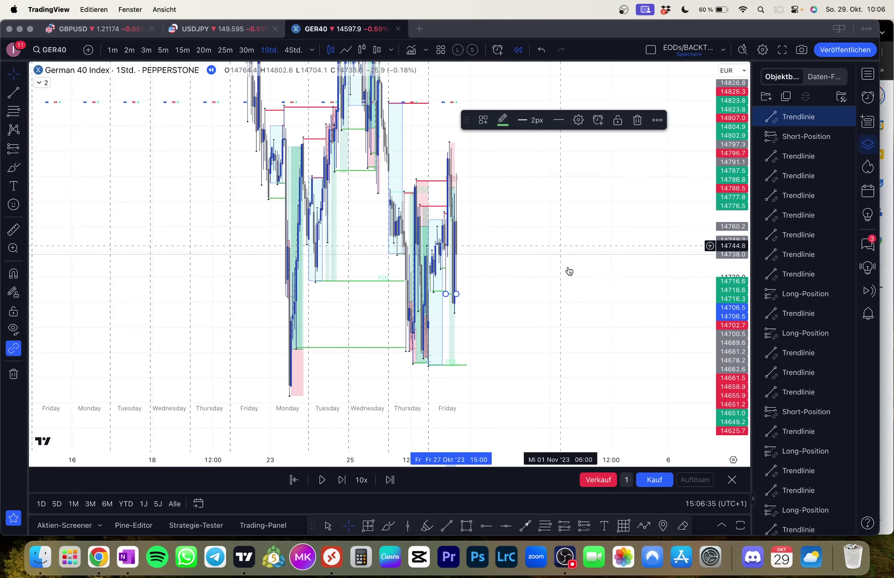
click(569, 271)
click(162, 50)
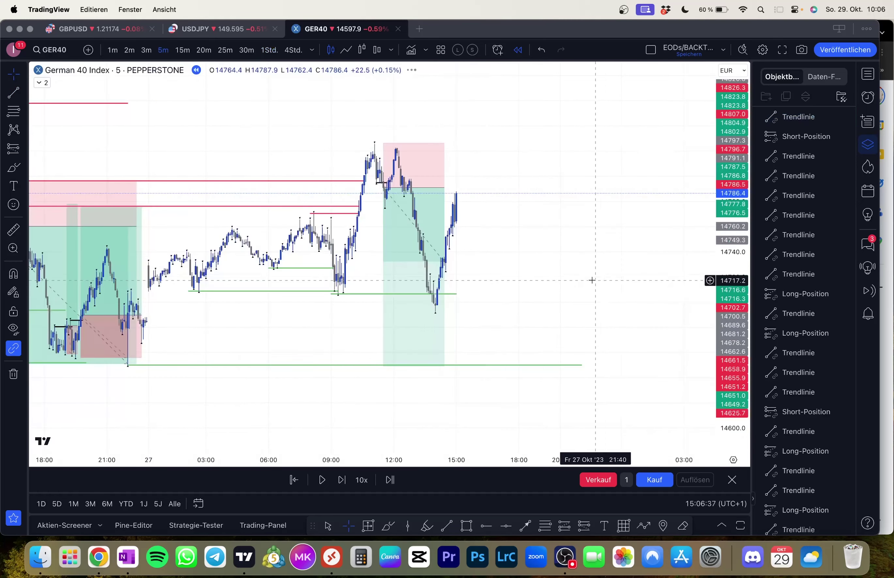
- Advance the replay on the 5-minute chart to about 19:15 on 27 October to play out the short trade
key(shift+Right)
key(shift+Right)
key(shift+Right)
key(shift+Right)
key(shift+Right)
key(shift+Right)
key(shift+Right)
key(shift+Right)
key(shift+Right)
key(shift+Right)
key(shift+Right)
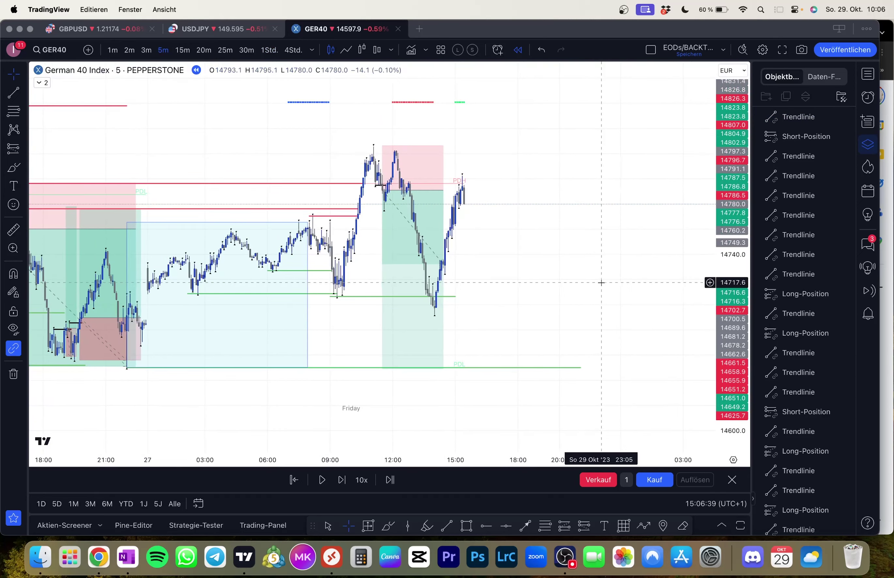
key(shift+Right)
key(shift+Right)
key(shift+Right)
key(shift+Right)
key(shift+Right)
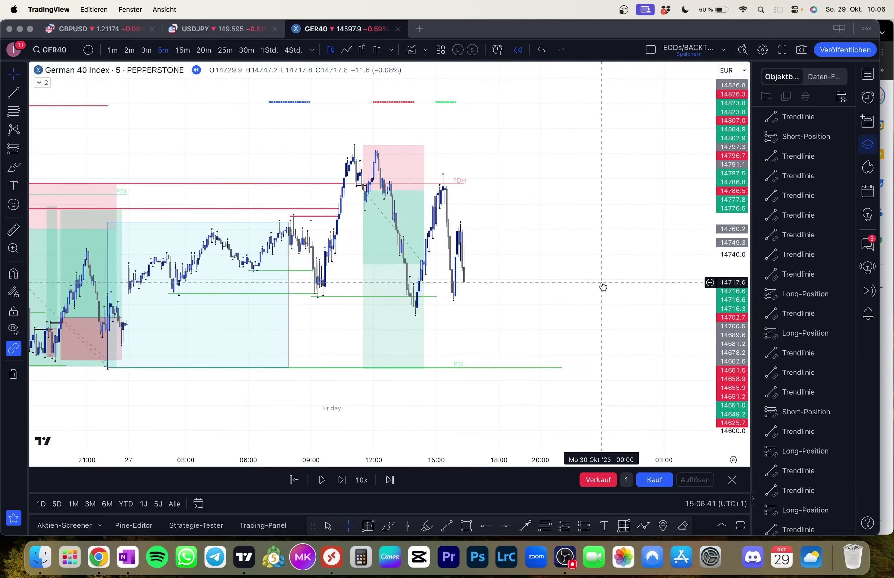
key(shift+Right)
key(shift+Right)
key(shift+Right)
key(shift+Right)
key(shift+Right)
key(shift+Right)
key(shift+Right)
key(shift+Right)
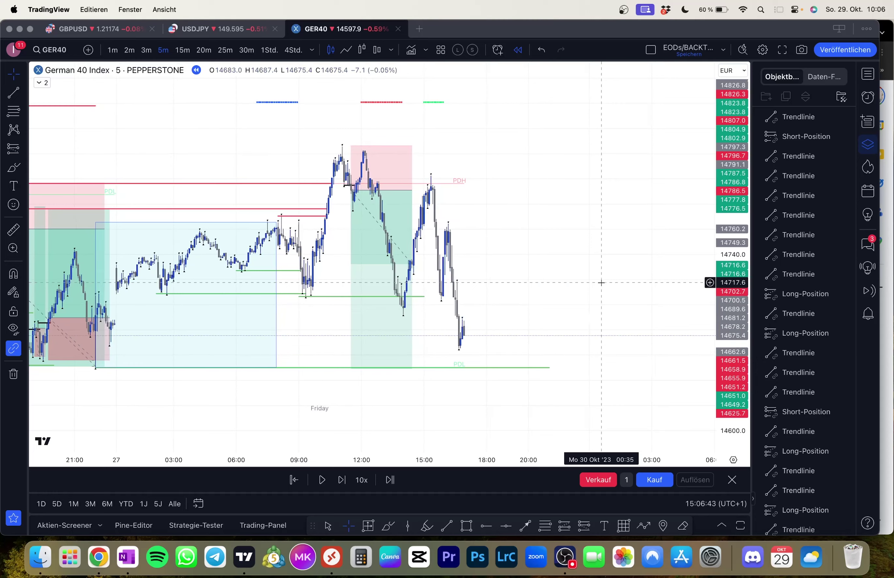
key(shift+Right)
key(shift+Right)
key(shift+Right)
key(shift+Right)
key(shift+Right)
key(shift+Right)
key(shift+Right)
key(shift+Right)
key(shift+Right)
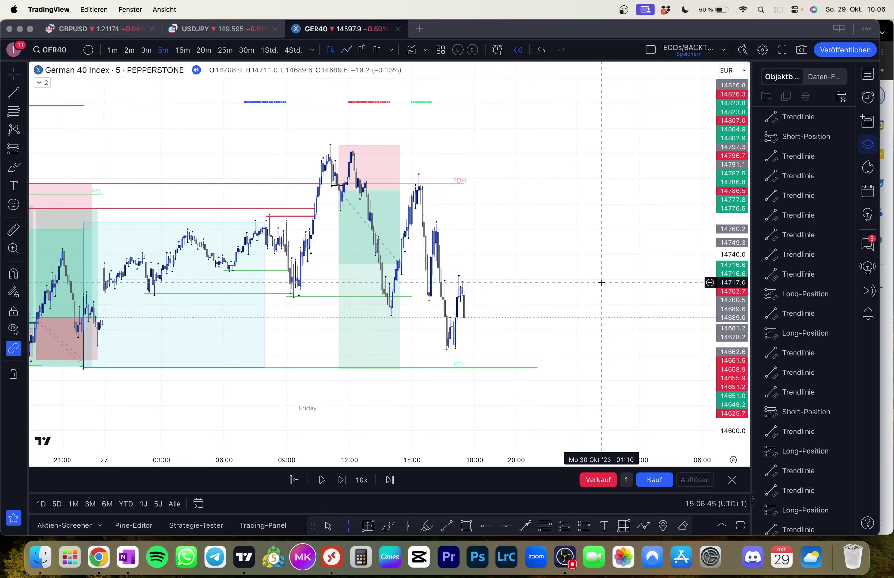
key(shift+Right)
key(shift+Right)
key(shift+Right)
key(shift+Right)
key(shift+Right)
key(shift+Right)
key(shift+Right)
key(shift+Right)
key(shift+Right)
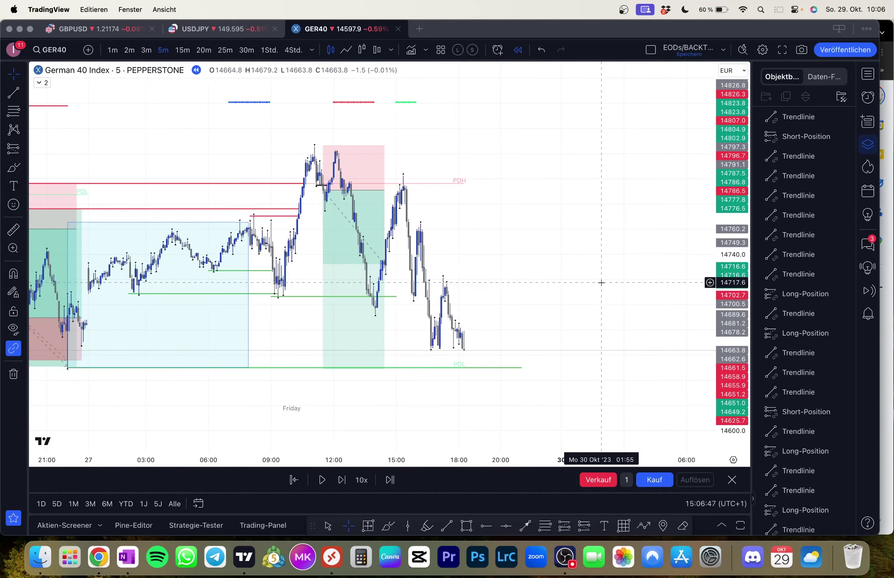
key(shift+Right)
key(shift+Right)
key(shift+Right)
key(shift+Right)
key(shift+Right)
key(shift+Right)
key(shift+Right)
key(shift+Right)
key(shift+Right)
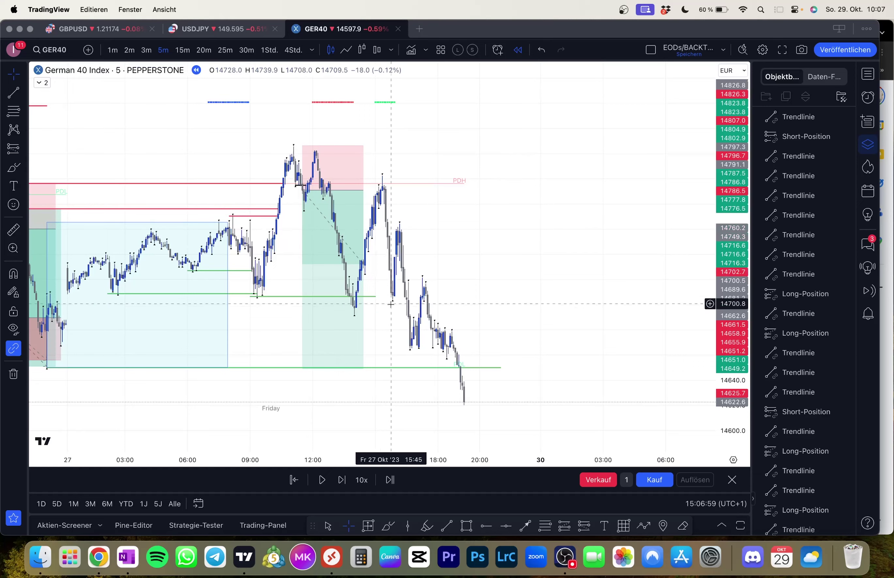
- Delete the green 14706.5 trend line and extend the 11:30 short position to 19:05 on 27 October
click(378, 297)
key(BackSpace)
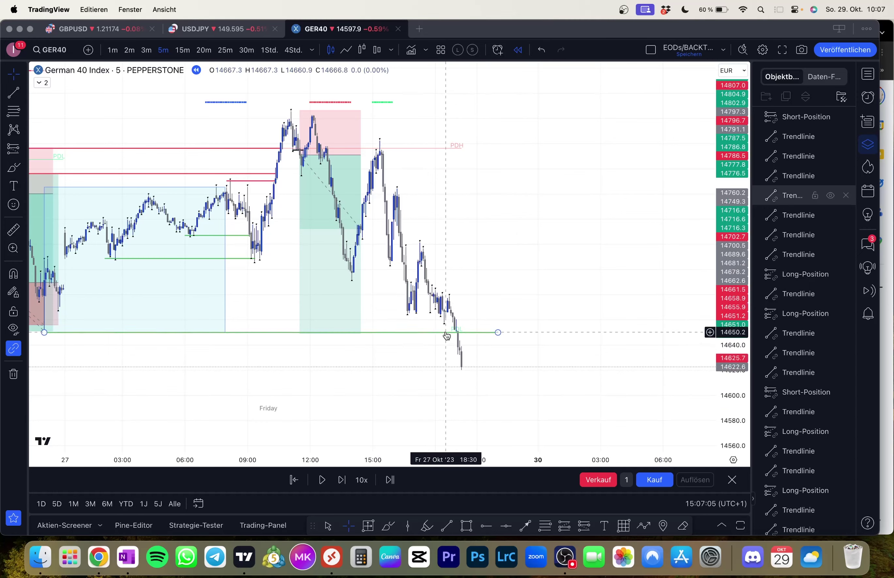
drag(361, 154, 458, 169)
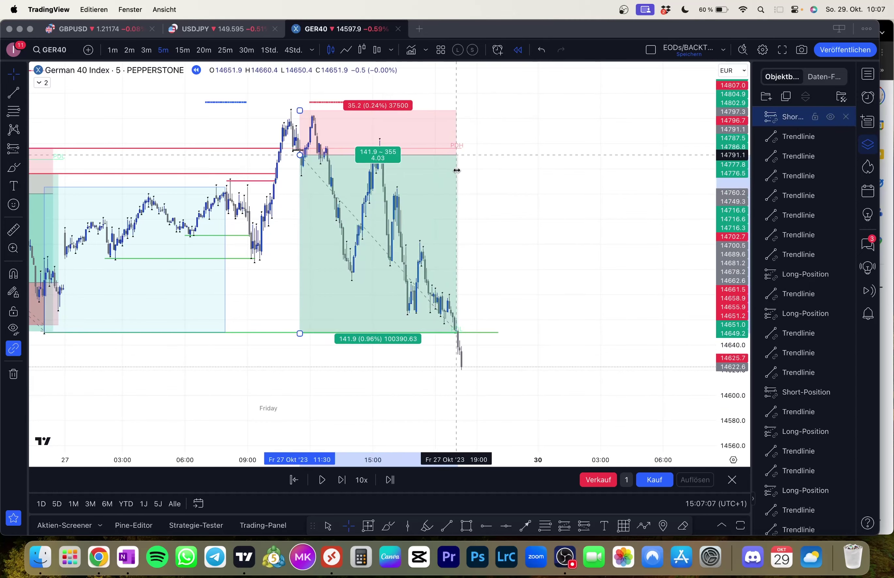
click(509, 279)
drag(533, 345, 607, 320)
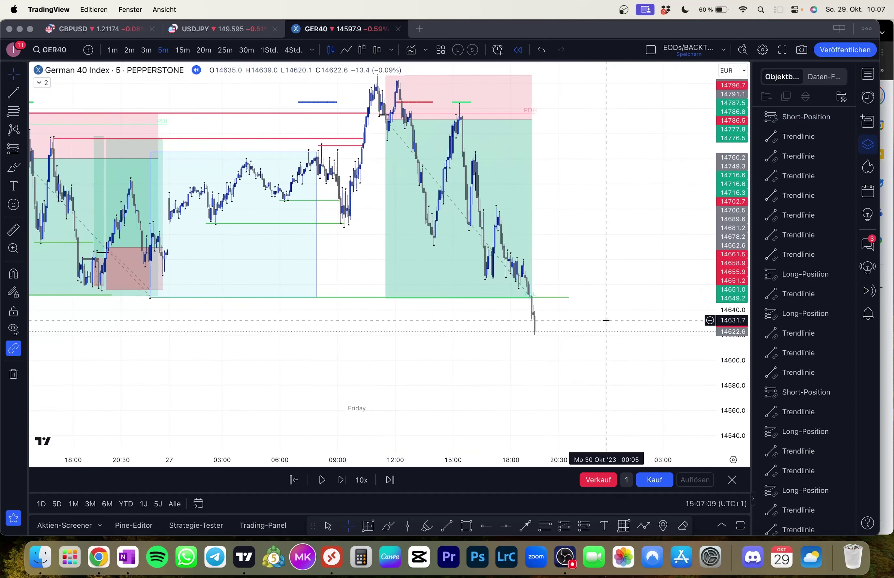
drag(532, 337, 529, 340)
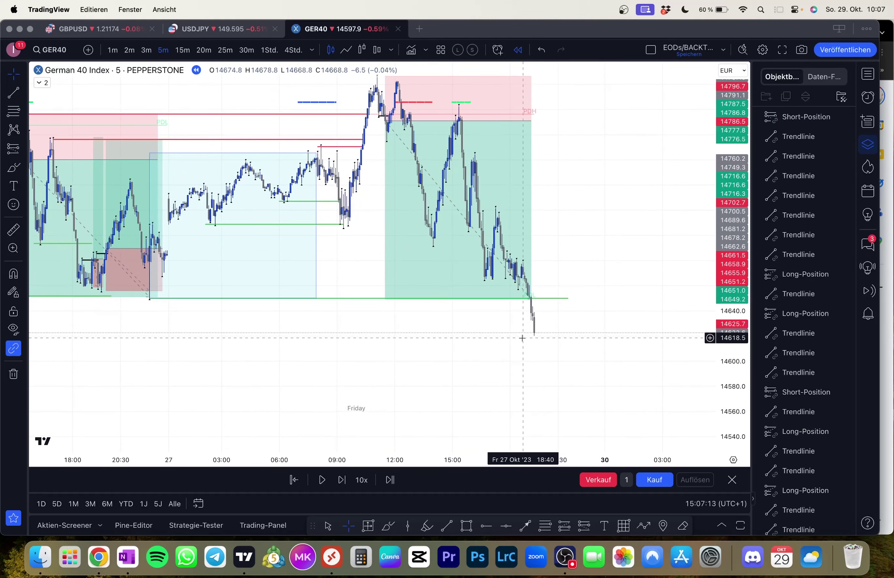
- Examine the 11:30 short position's stop, target and risk-reward ratio against the price move down to the PDL line
scroll(497, 350, up, 3)
drag(506, 336, 495, 357)
scroll(495, 356, up, 1)
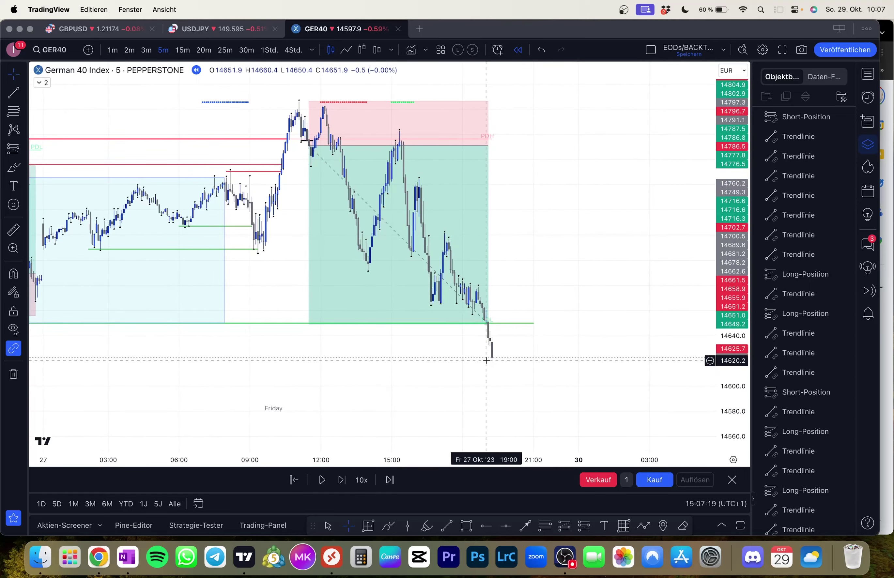
click(419, 236)
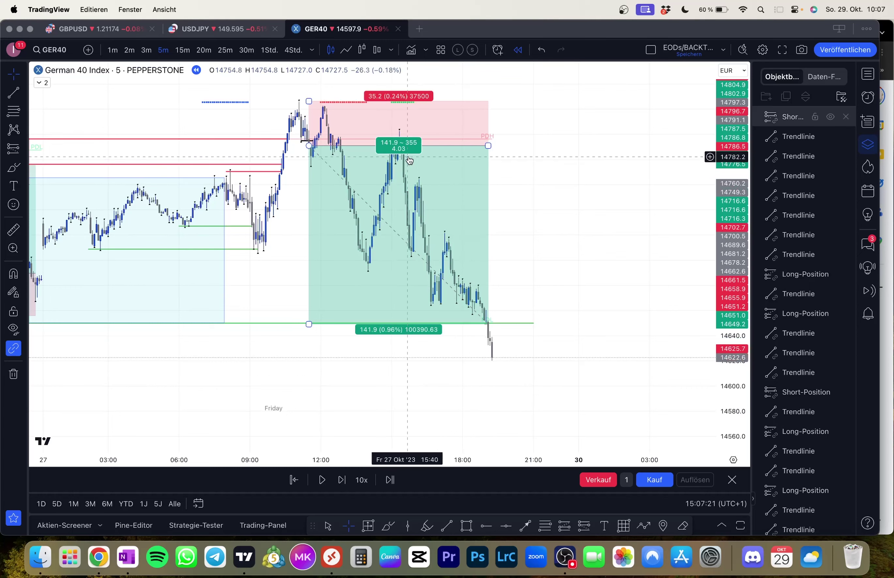
click(462, 340)
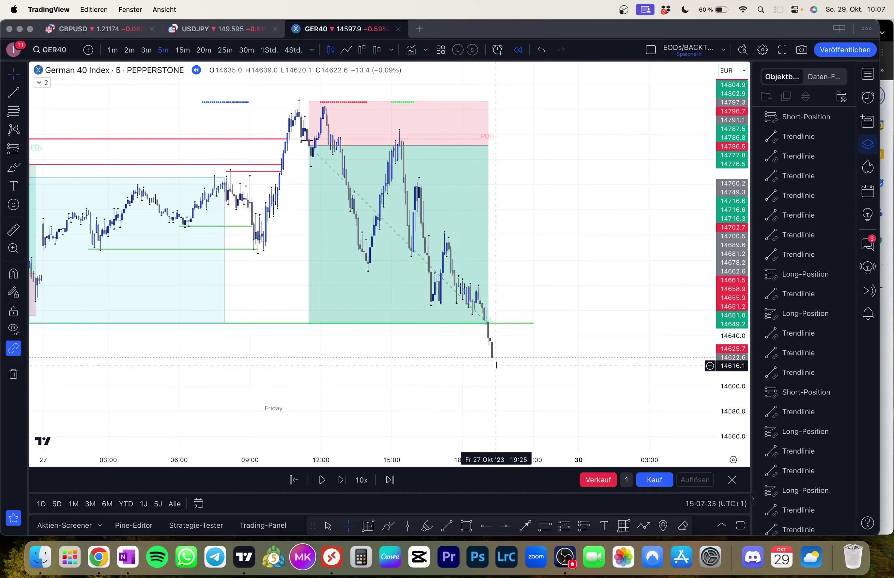
click(448, 261)
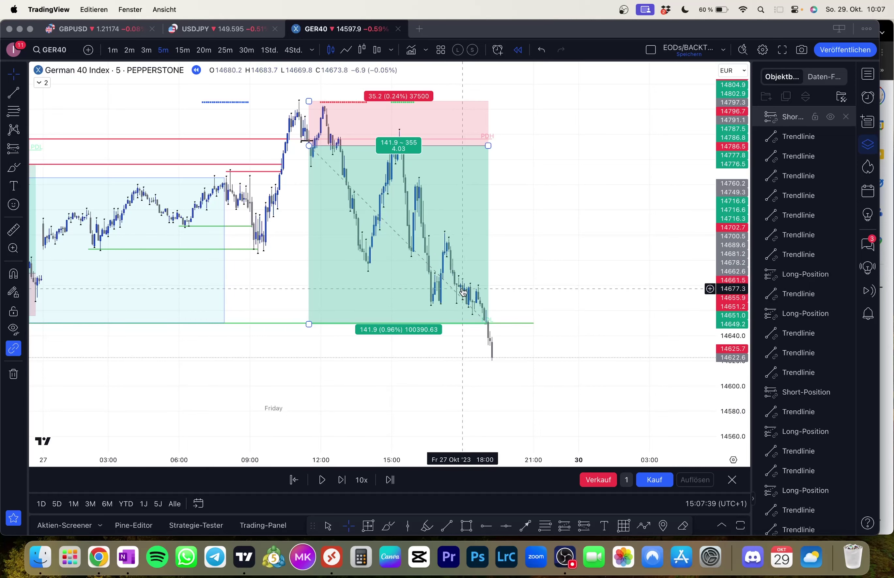
click(485, 339)
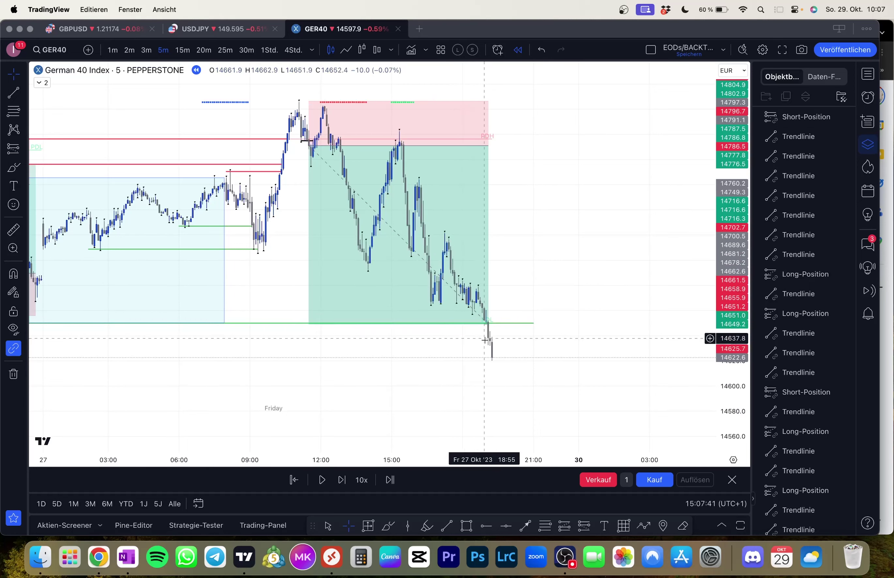
click(485, 332)
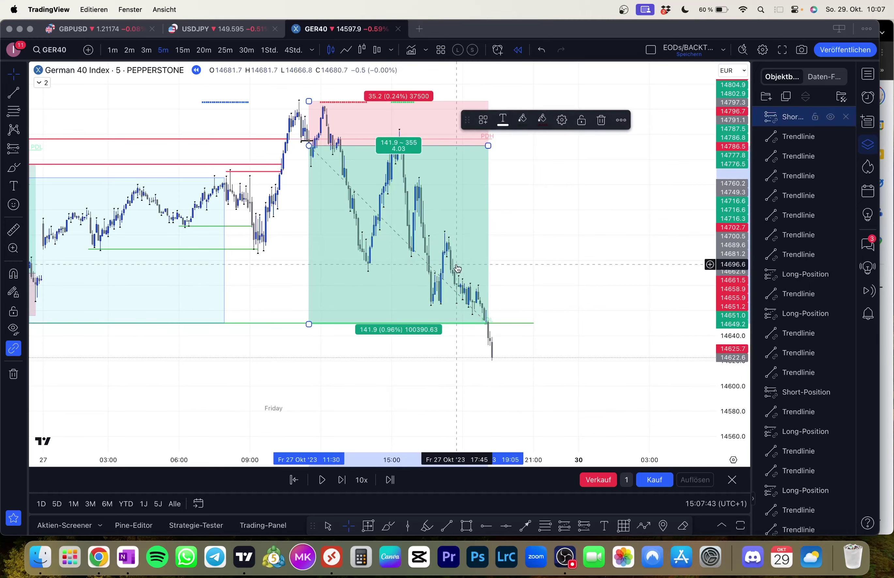
click(486, 372)
key(shift+Right)
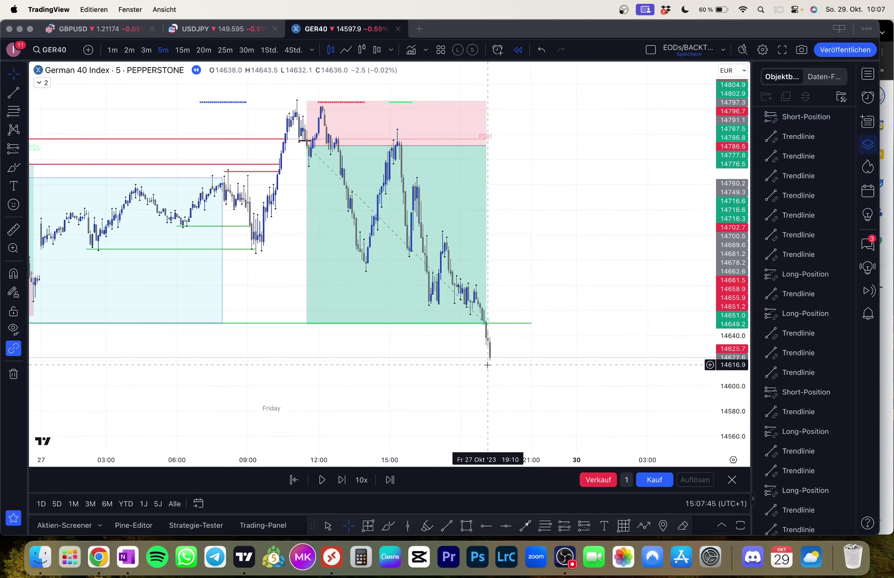
- Shorten the green PDL trend line so it ends at the short position's exit around 19:05 on 27 October
click(532, 323)
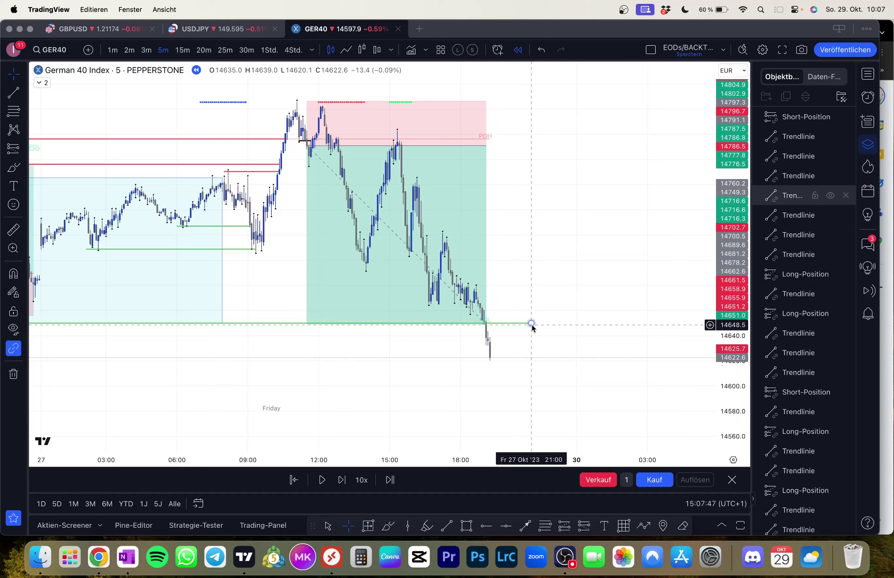
drag(531, 325, 468, 322)
click(514, 340)
click(513, 339)
click(492, 327)
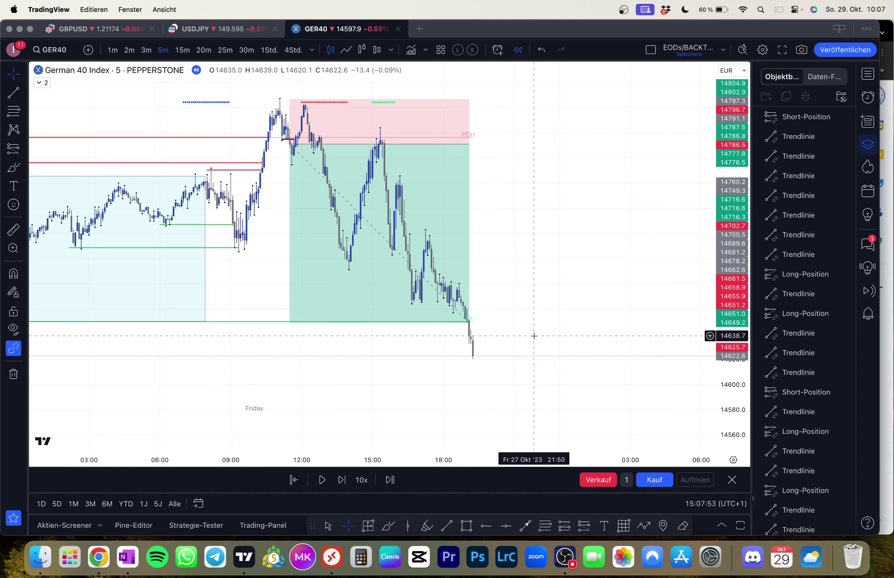
- Review the finished short position together with the marked levels and trades from Wednesday to Friday on the chart
scroll(519, 334, down, 3)
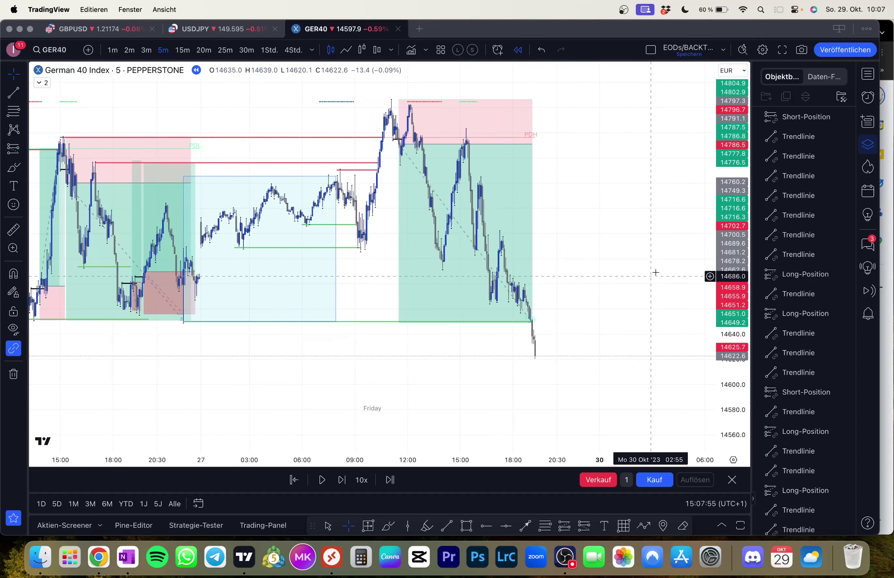
drag(730, 222, 688, 336)
drag(668, 301, 688, 341)
click(499, 326)
scroll(459, 371, down, 1)
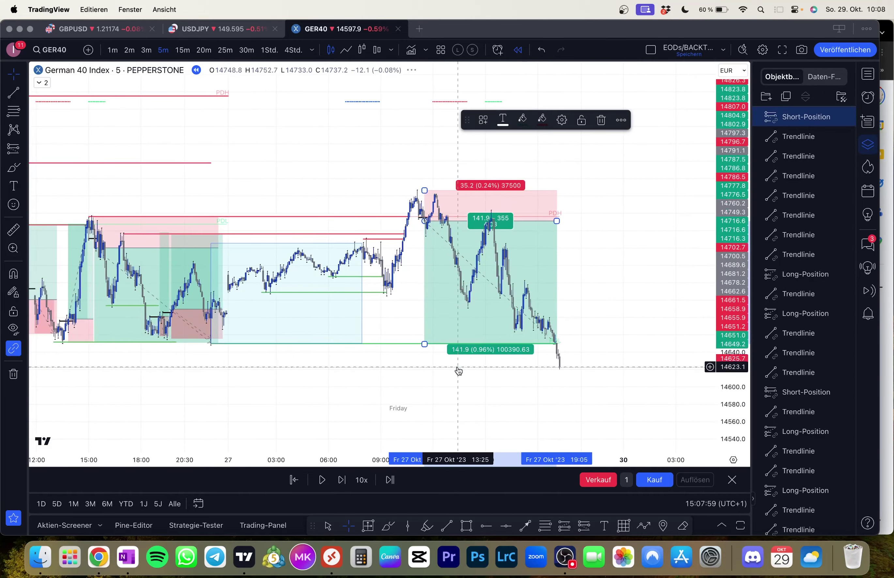
drag(447, 372, 438, 389)
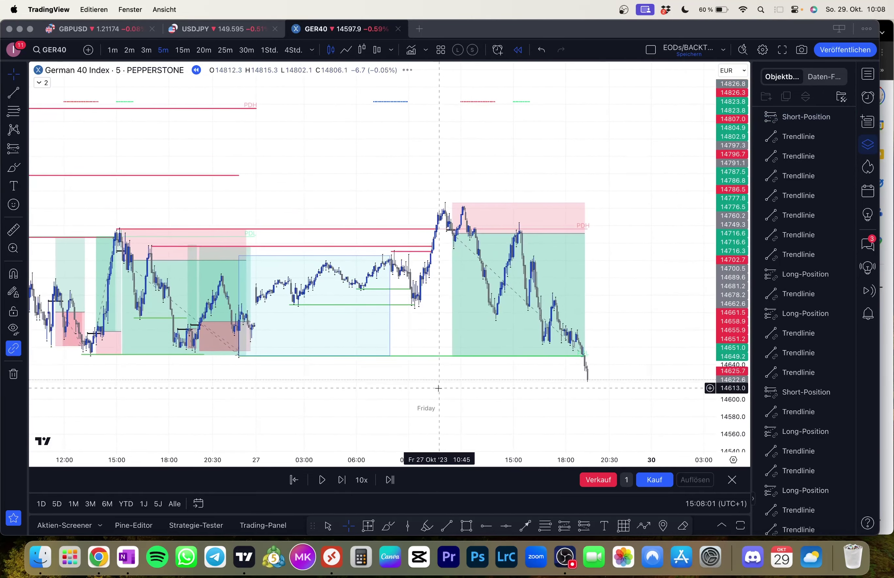
scroll(439, 388, down, 5)
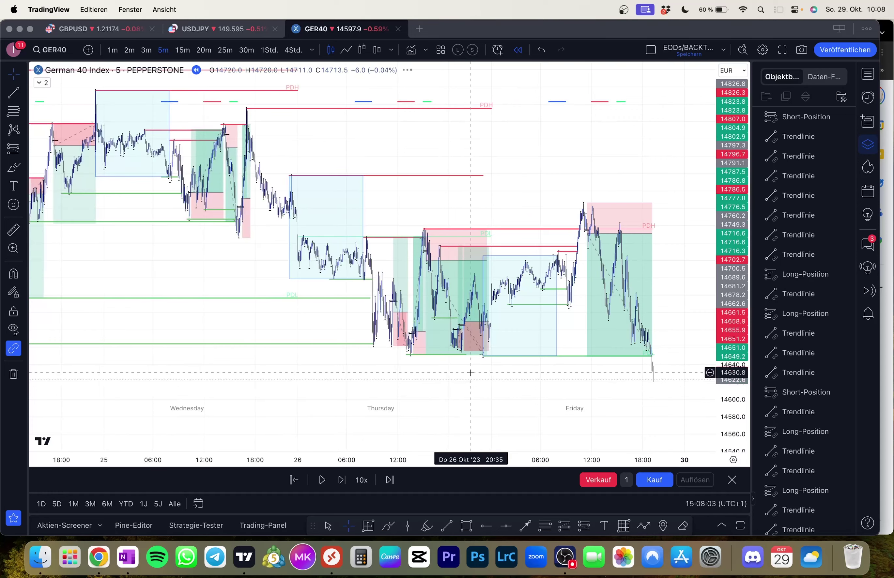
scroll(486, 361, down, 5)
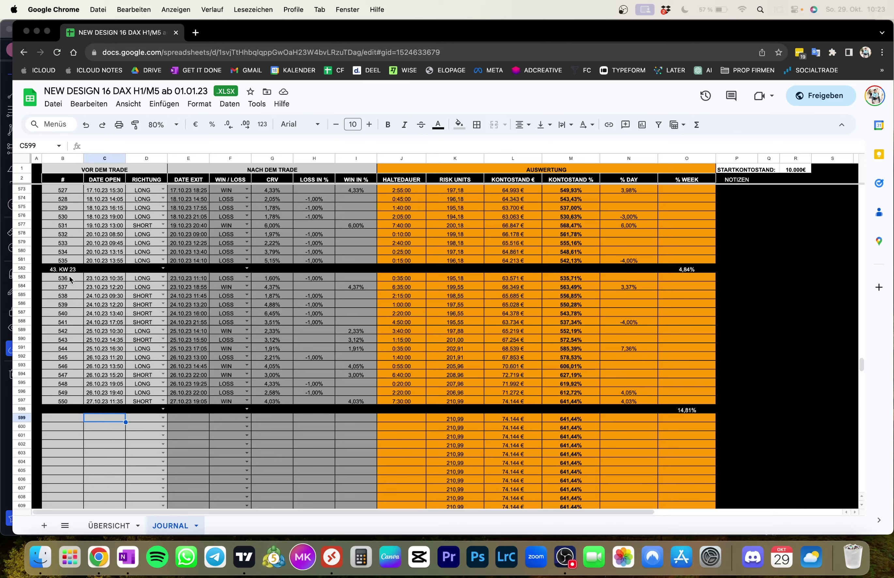
- Check the week 43 trade entries in the Google Sheets journal, and compare them with the marked trades from 23 to 27 October in TradingView
drag(75, 280, 108, 357)
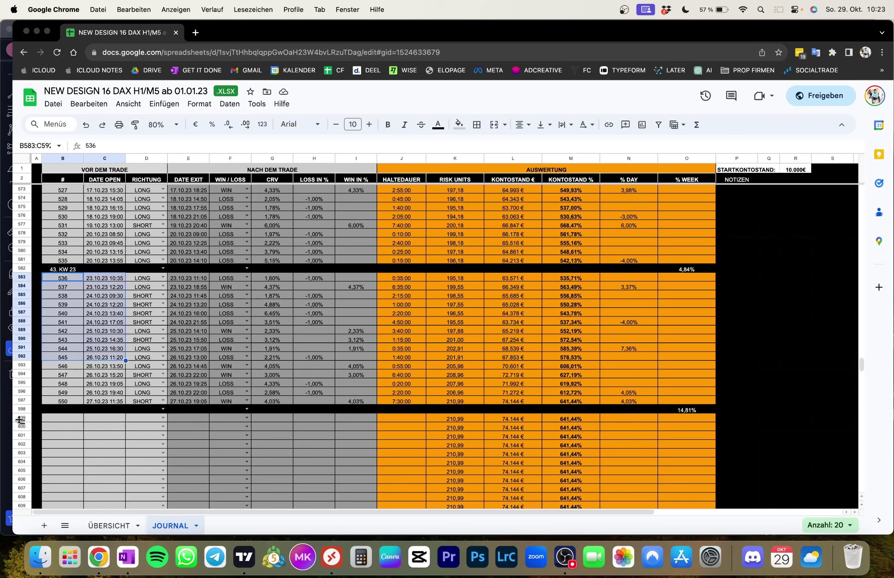
click(10, 414)
scroll(219, 352, down, 5)
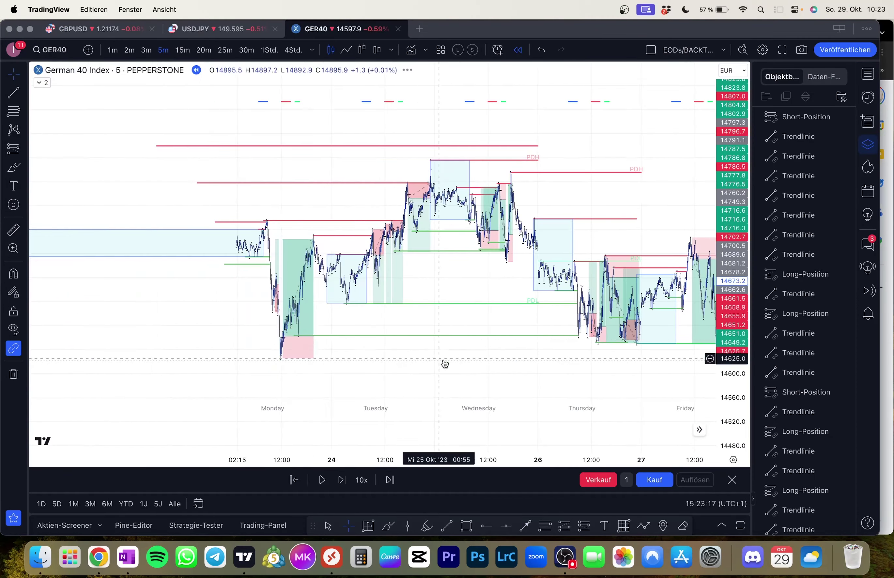
drag(641, 342, 593, 337)
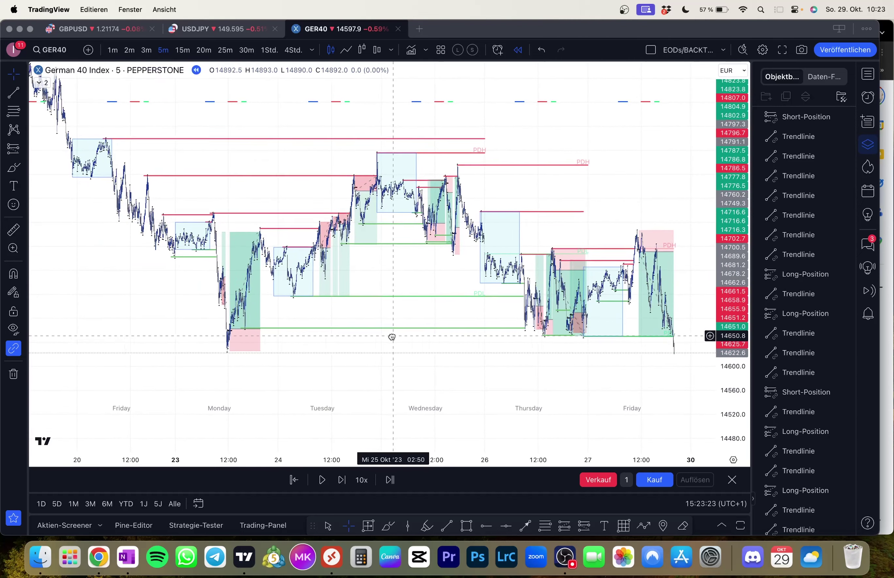
scroll(392, 338, right, 2)
click(513, 296)
click(420, 283)
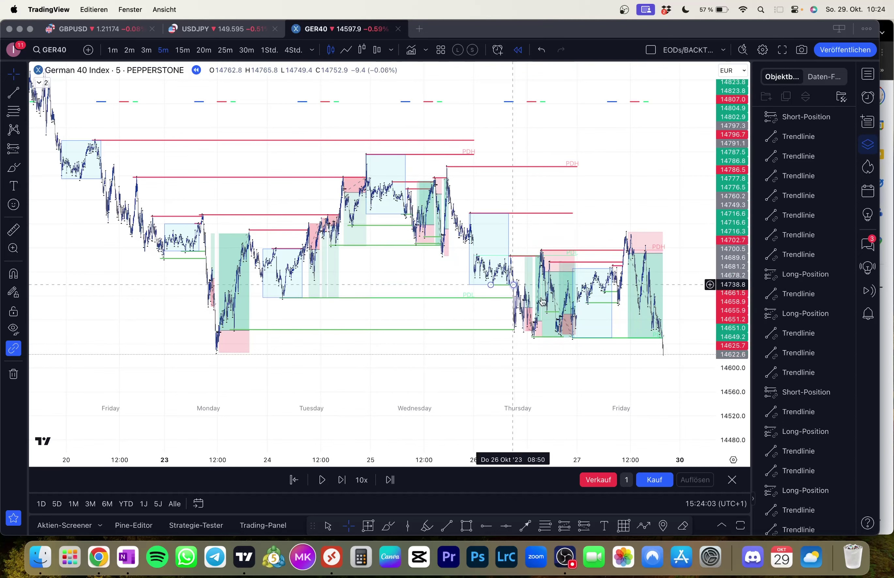
- Switch to the Google Sheets journal and examine the daily and weekly percentage results for week 43 and the week before
click(882, 375)
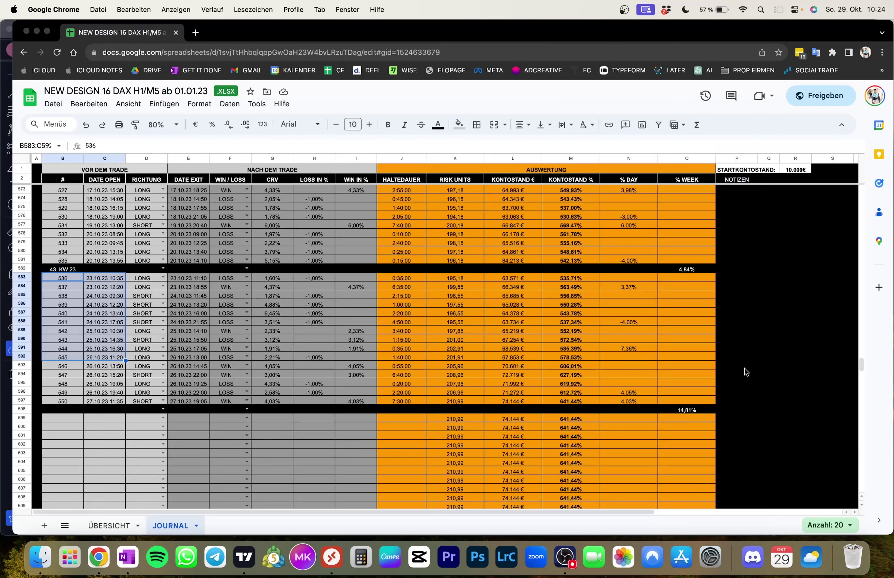
click(703, 411)
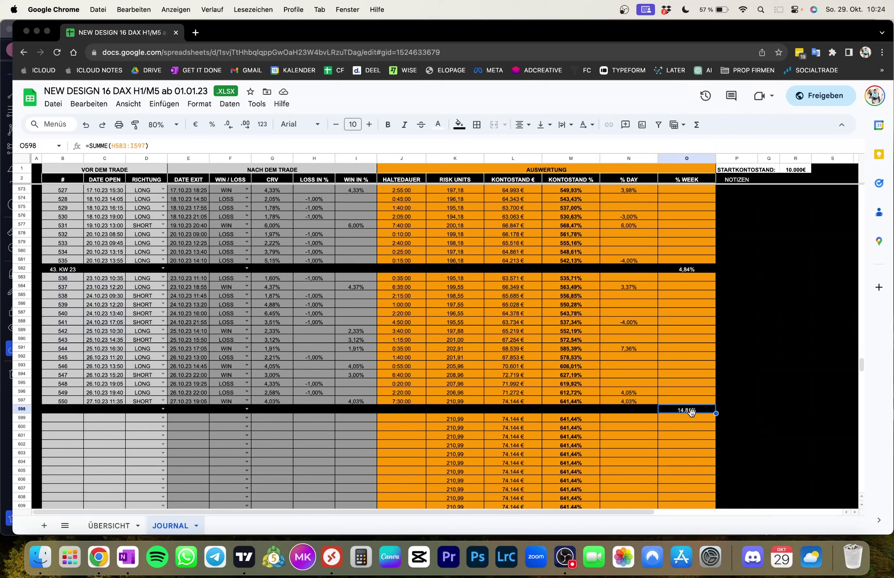
click(628, 288)
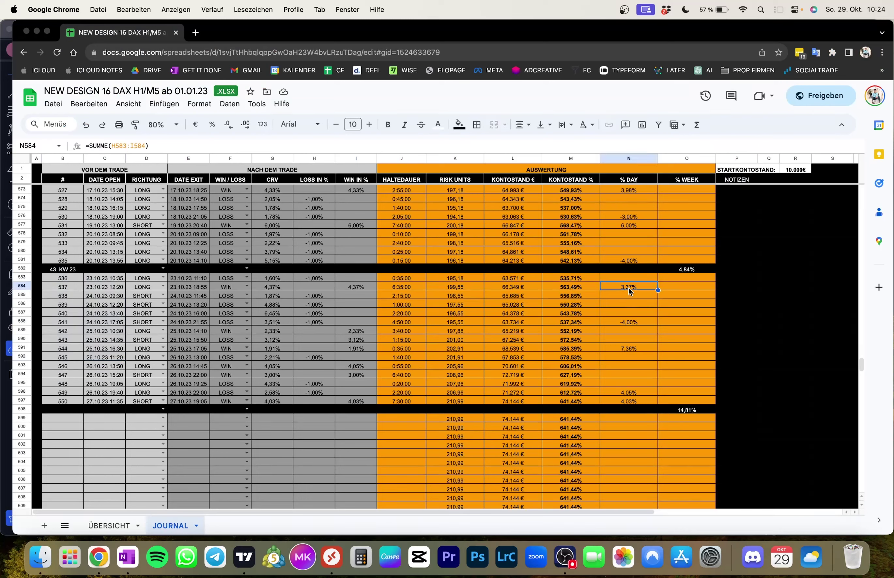
click(631, 323)
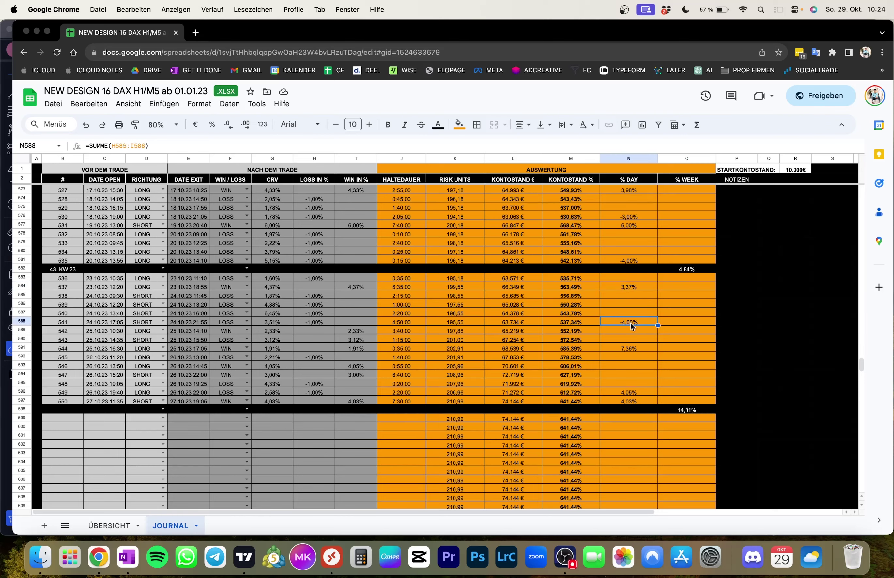
click(626, 259)
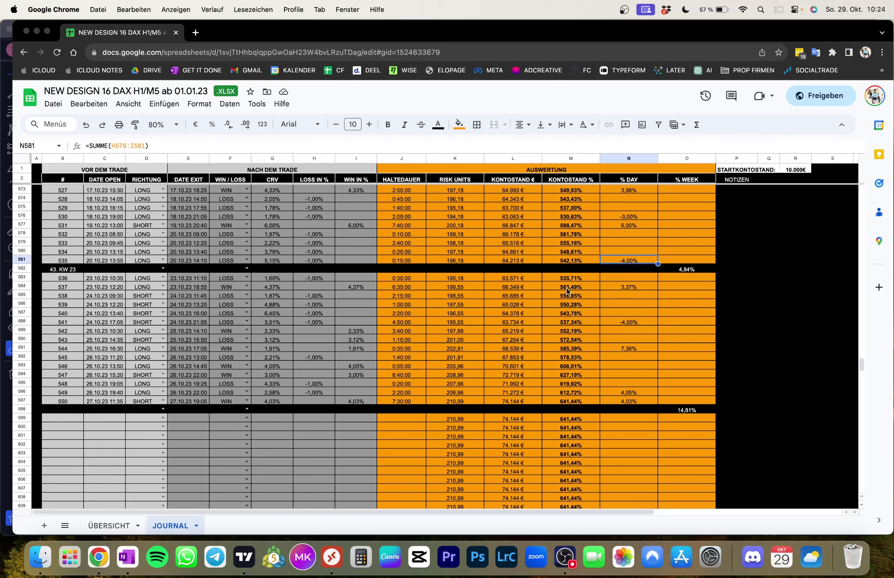
drag(318, 235, 331, 269)
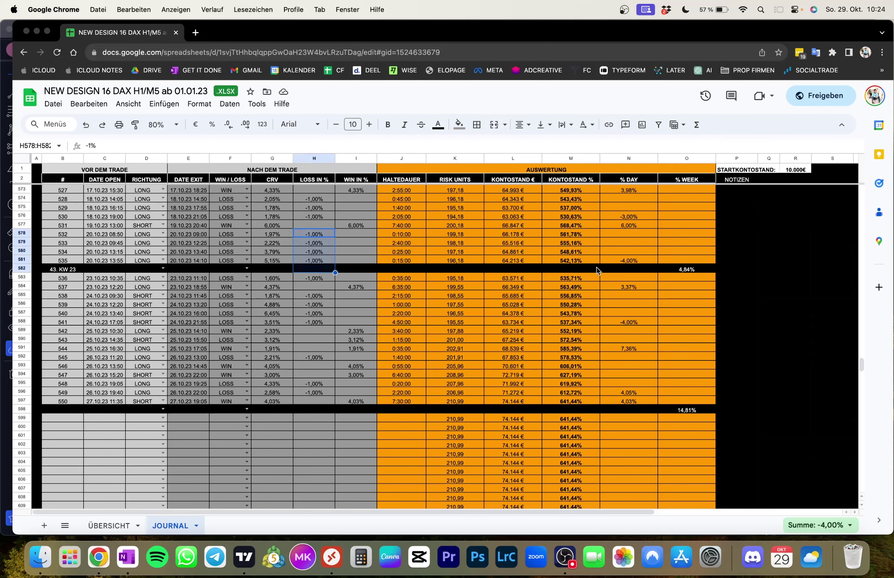
click(684, 270)
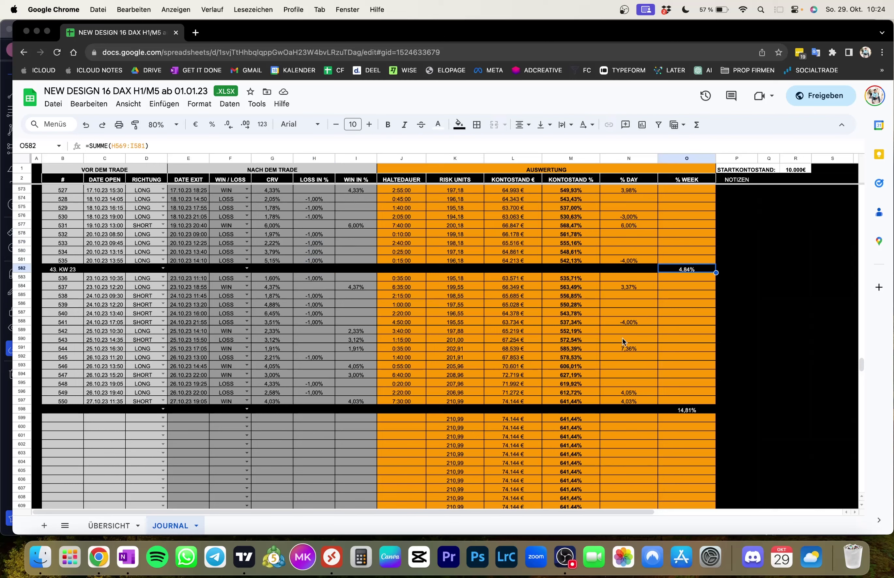
- Check the daily percentage results for 25 to 27 October and the weekly total of week 43
click(628, 349)
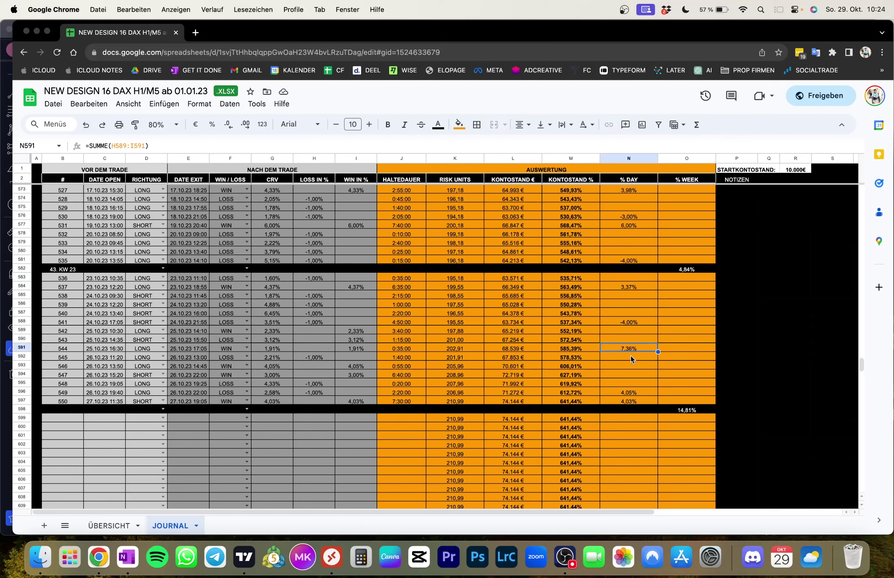
click(641, 393)
click(640, 400)
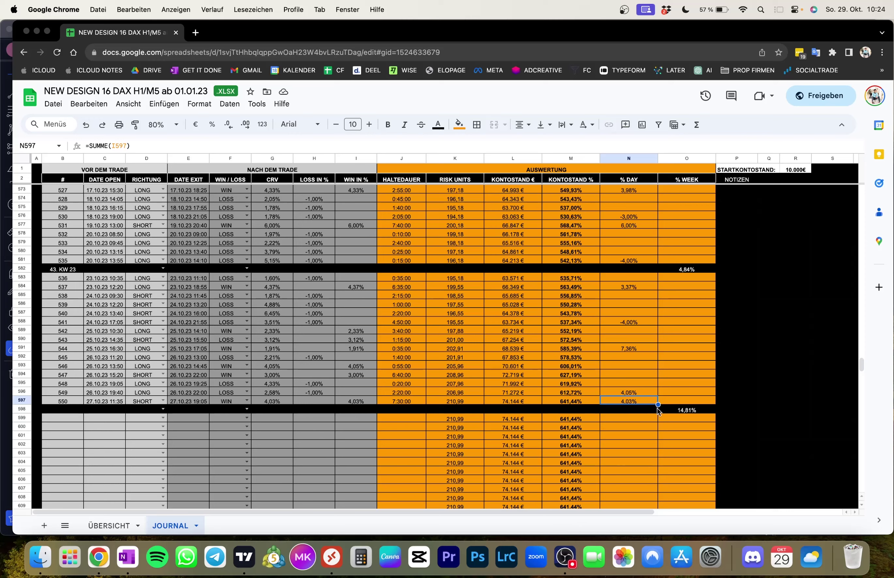
click(671, 413)
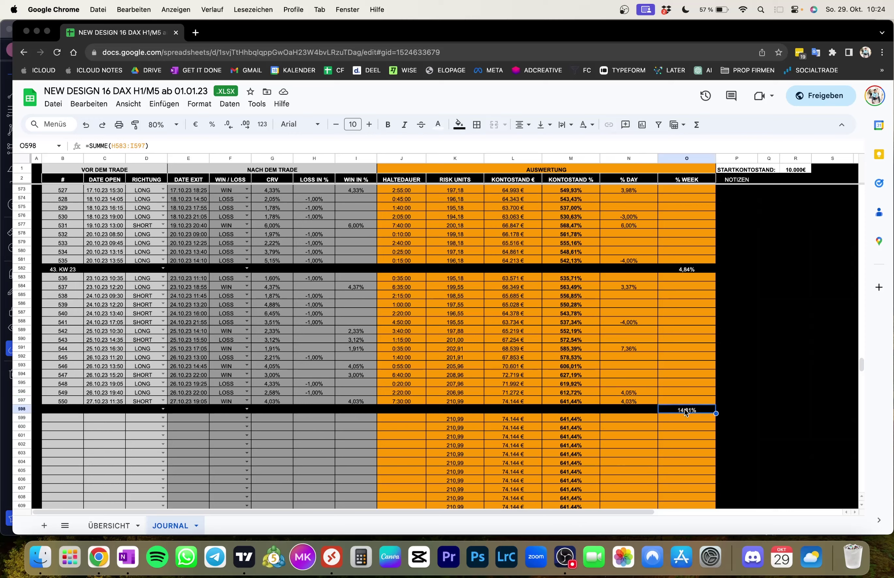
- Go through the earlier weekly percentage totals one by one, from week 42 back to the week ending 22 September
scroll(685, 409, up, 5)
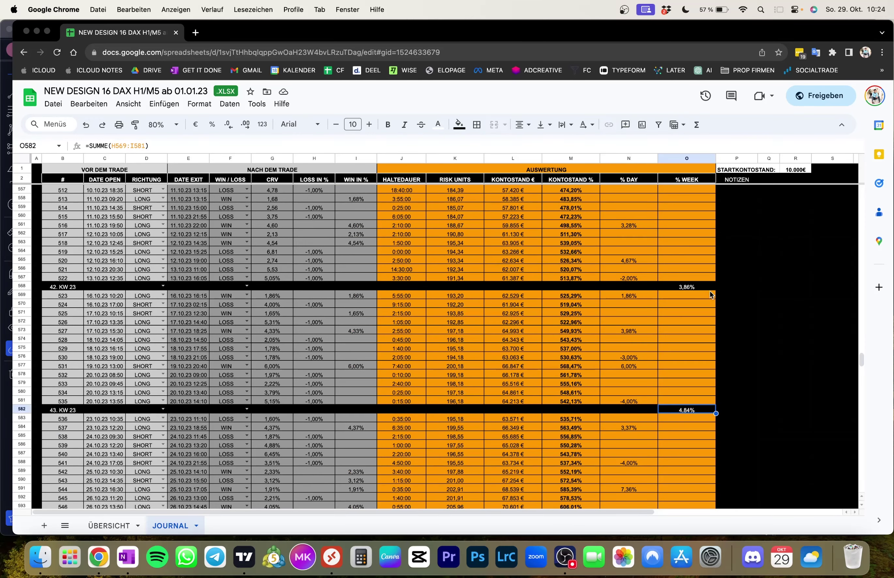
click(697, 287)
scroll(697, 365, up, 1)
scroll(696, 357, up, 3)
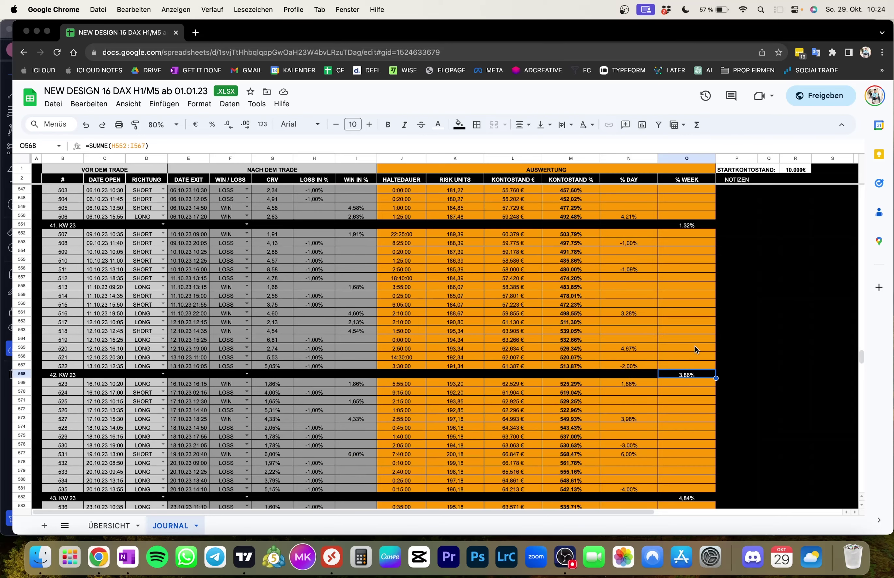
click(691, 225)
scroll(640, 305, up, 8)
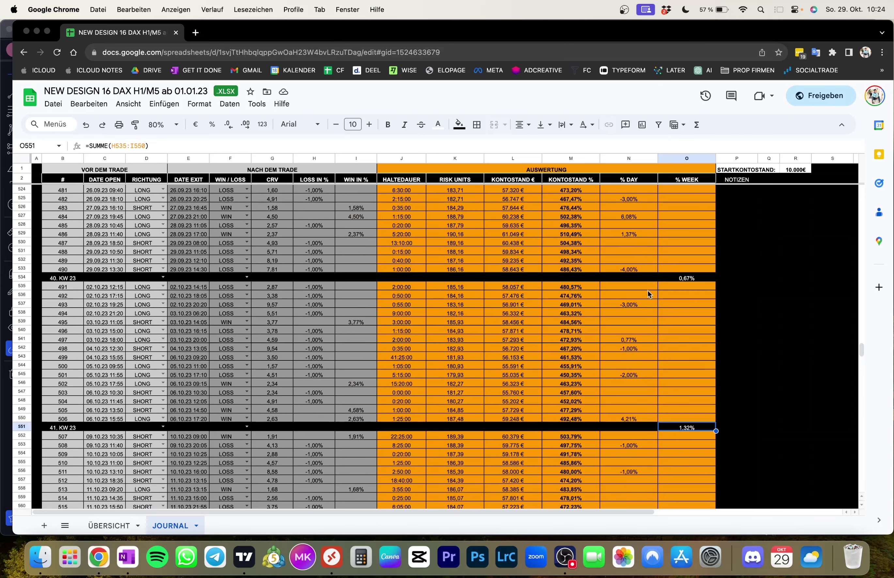
click(681, 280)
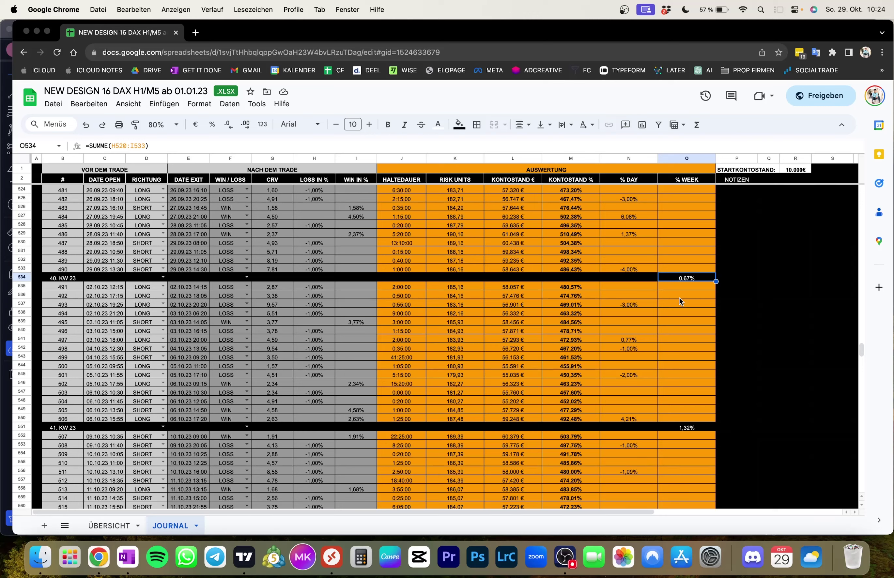
scroll(680, 294, up, 3)
click(693, 218)
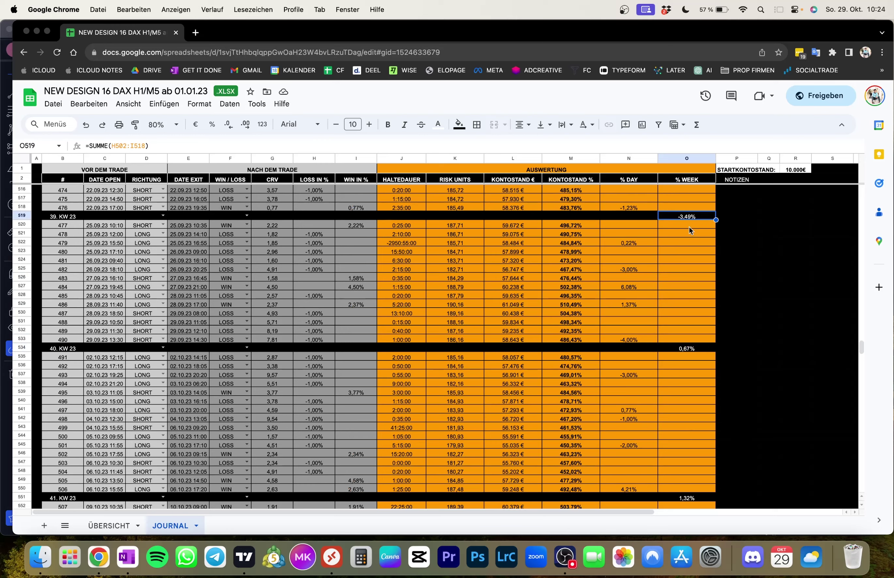
- Examine the weekly totals for the weeks ending 8 and 22 September, and compare them with the week 43 total
scroll(690, 230, up, 10)
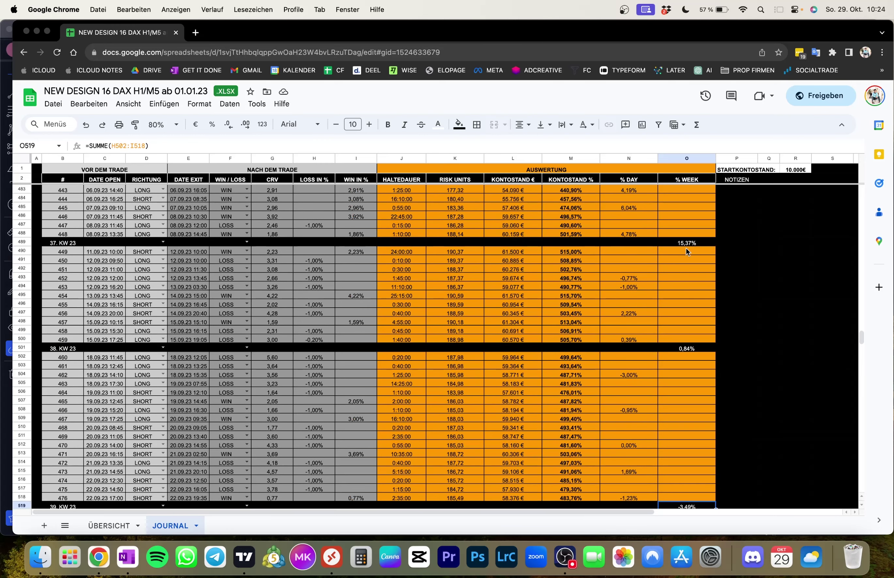
click(686, 245)
scroll(679, 320, down, 3)
click(686, 428)
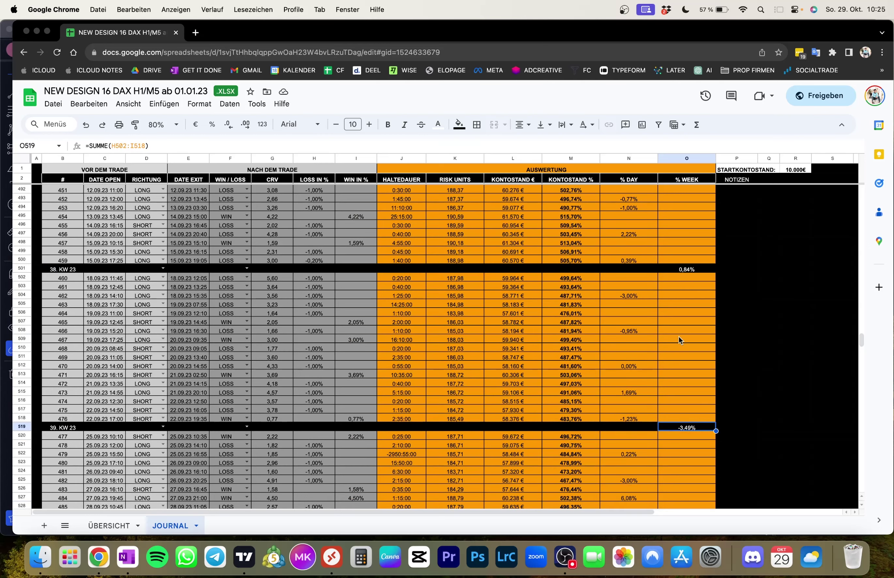
scroll(678, 336, down, 8)
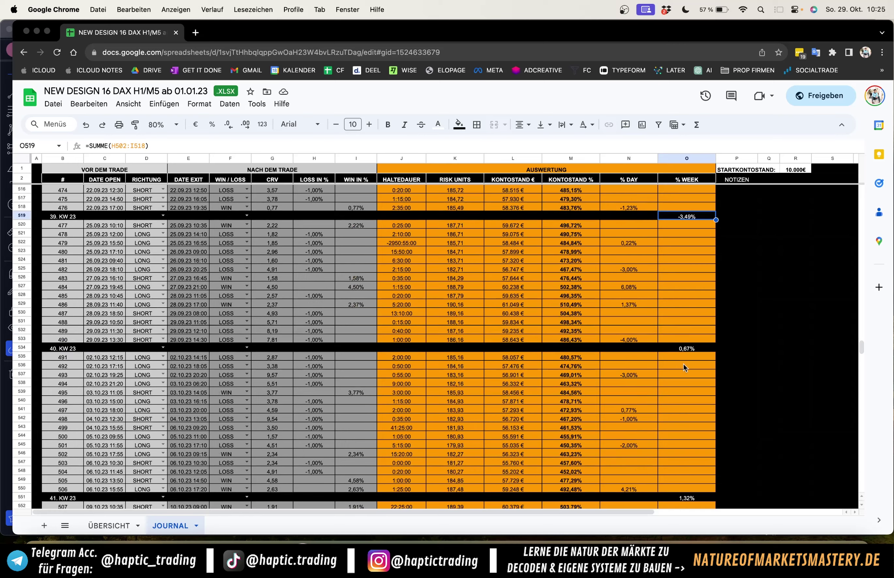
scroll(684, 363, down, 15)
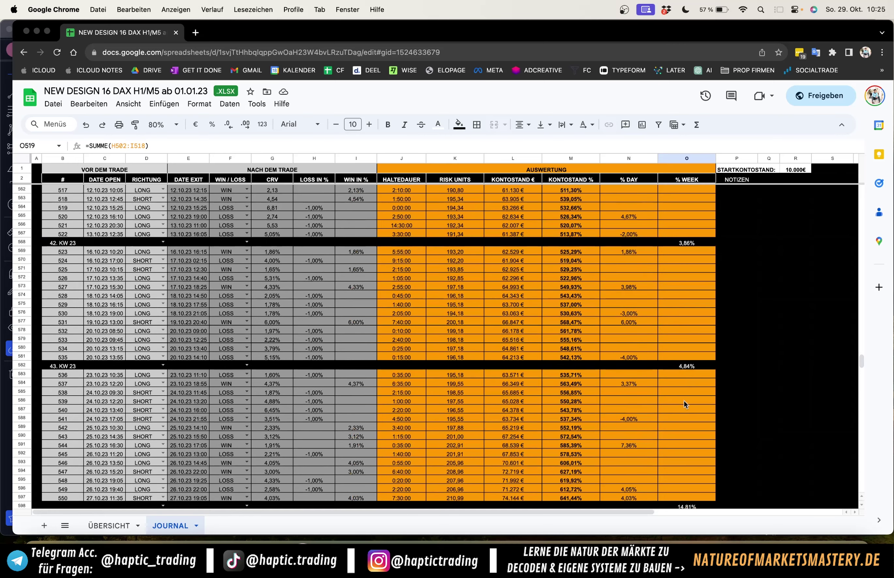
scroll(684, 404, down, 2)
click(681, 452)
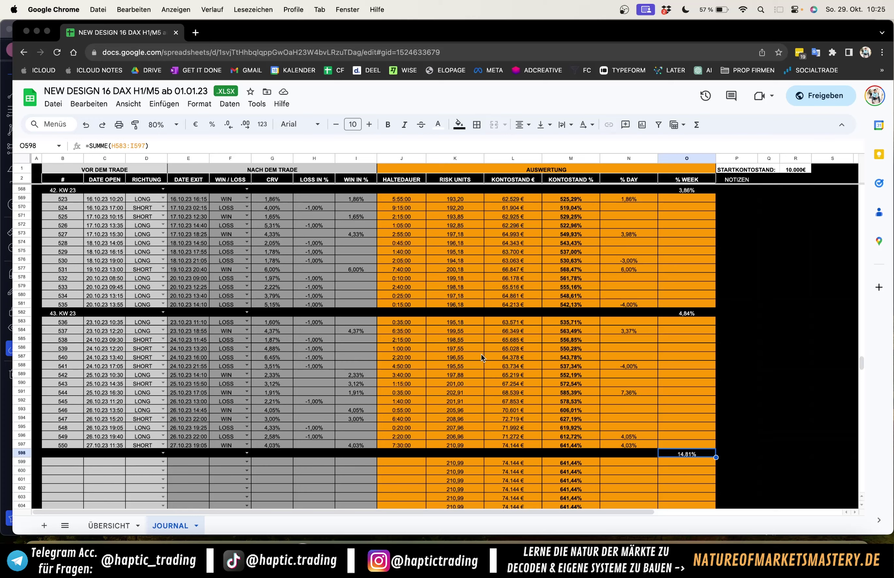
- Review the late September and October trades around the weekly total in O534, and return to the week 43 total
scroll(484, 356, up, 8)
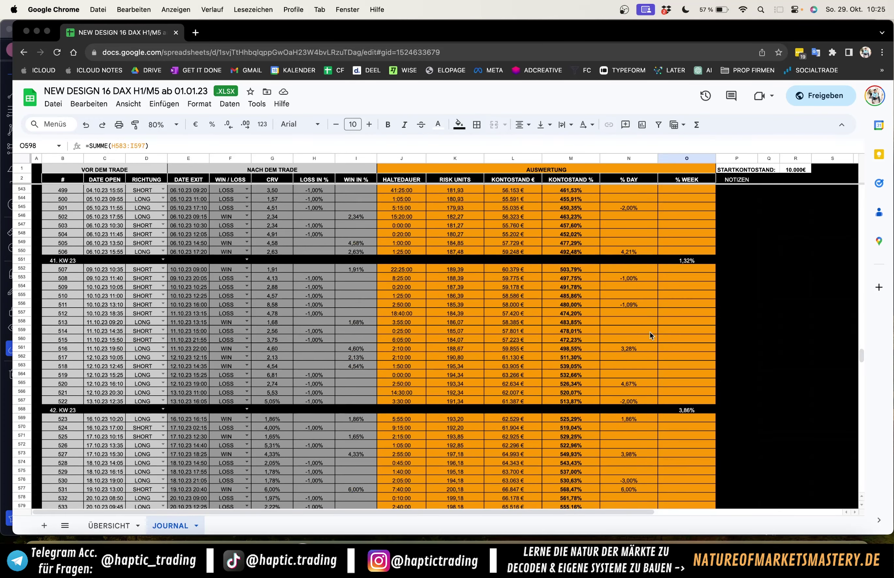
scroll(652, 331, up, 4)
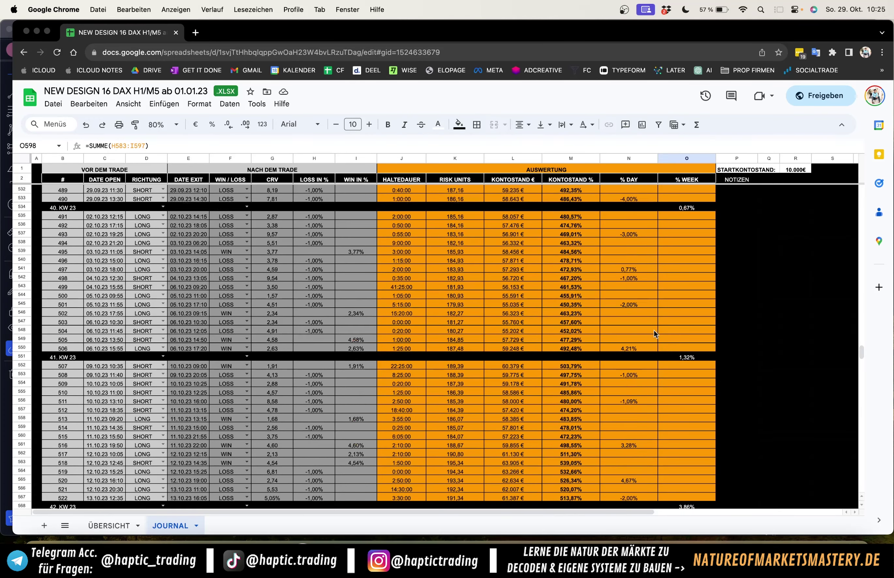
click(699, 210)
scroll(684, 240, up, 1)
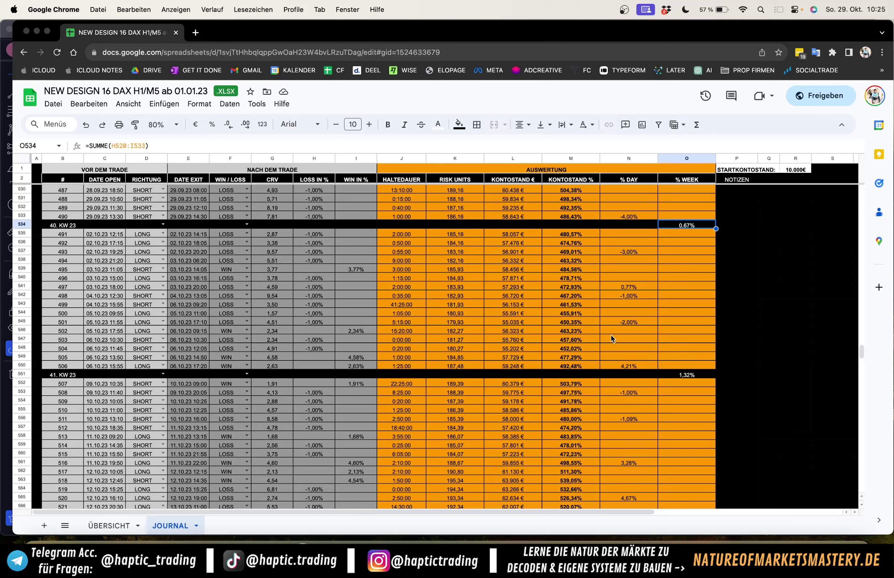
scroll(676, 251, up, 5)
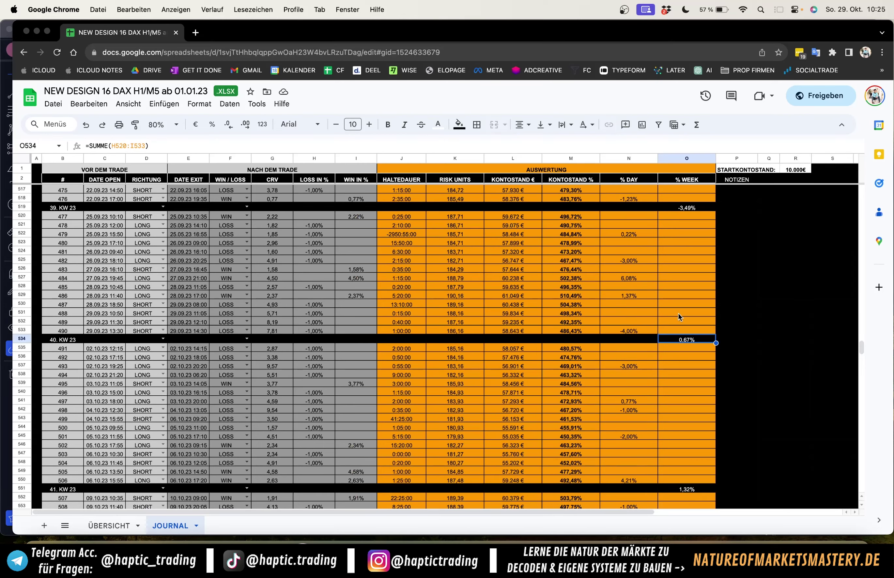
scroll(679, 317, down, 1)
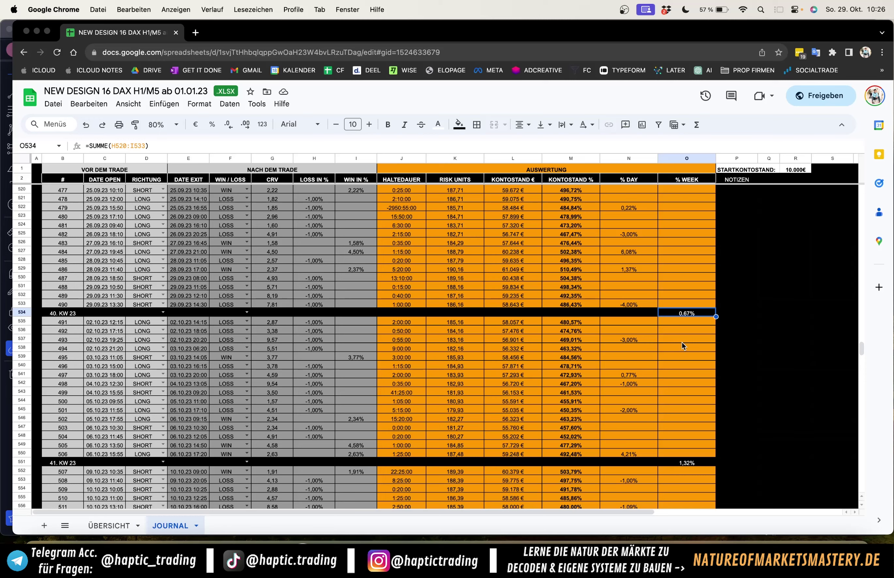
scroll(682, 343, down, 15)
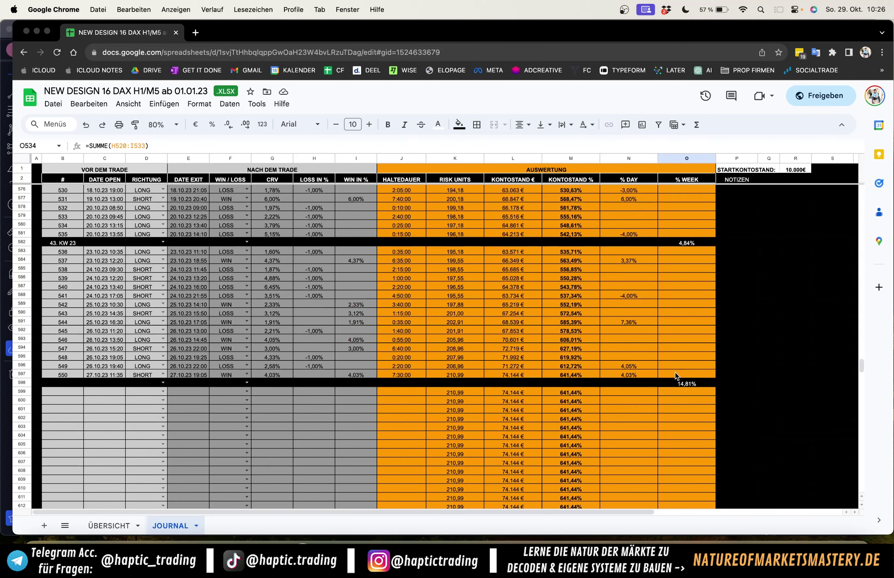
click(681, 384)
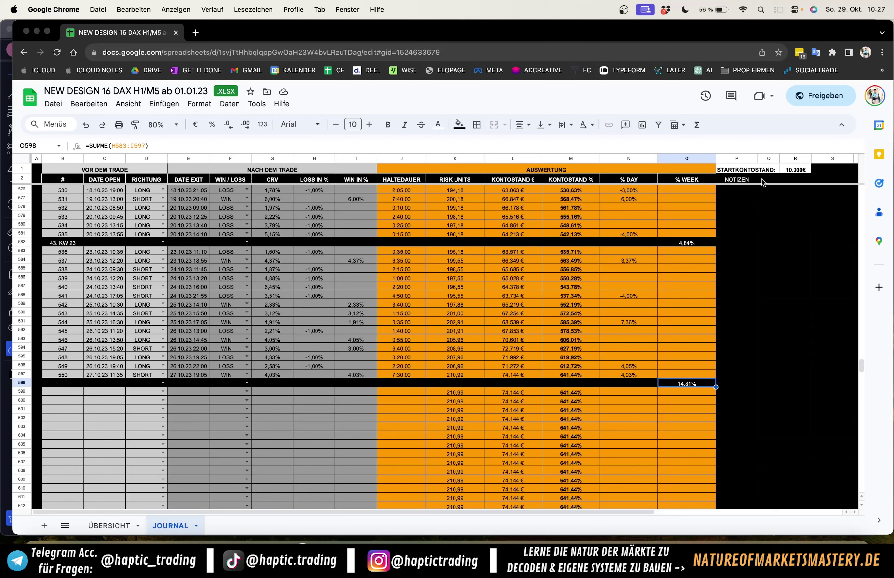
- Examine the account balance development in percent and in euros across the week 43 trades, from trade 536 to 550
click(574, 252)
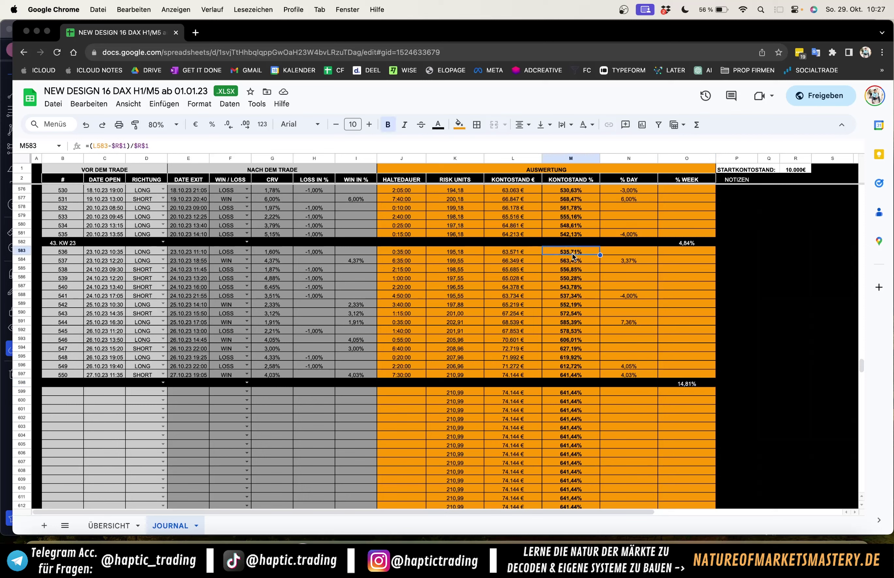
click(569, 393)
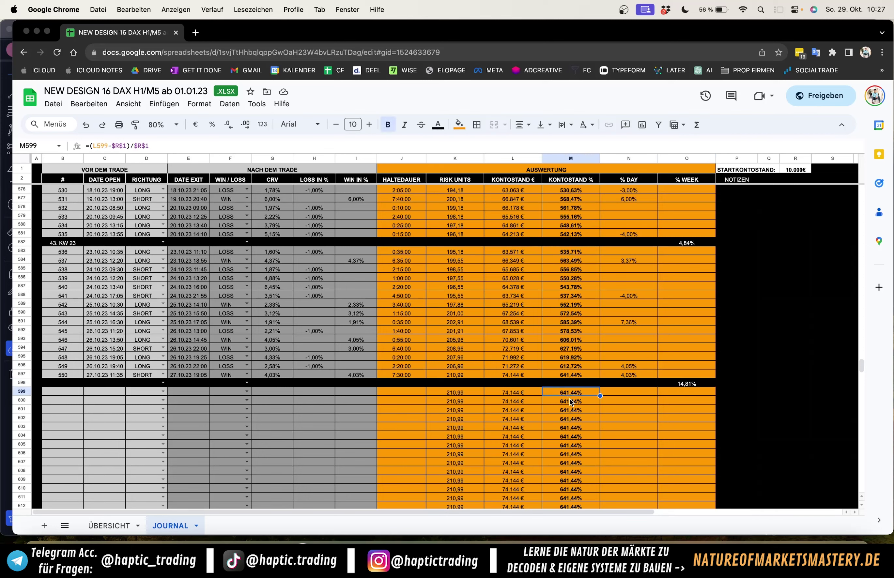
drag(574, 252, 594, 369)
click(596, 269)
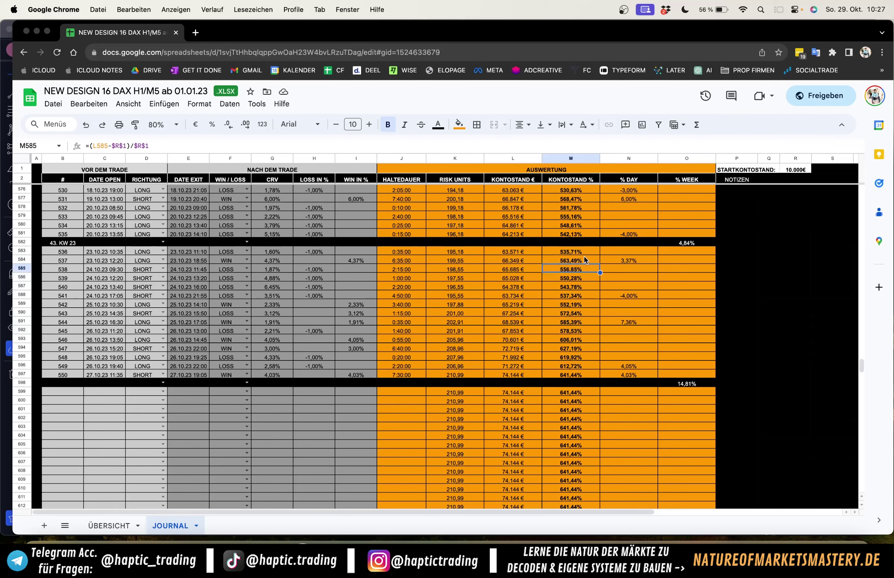
drag(579, 254, 584, 376)
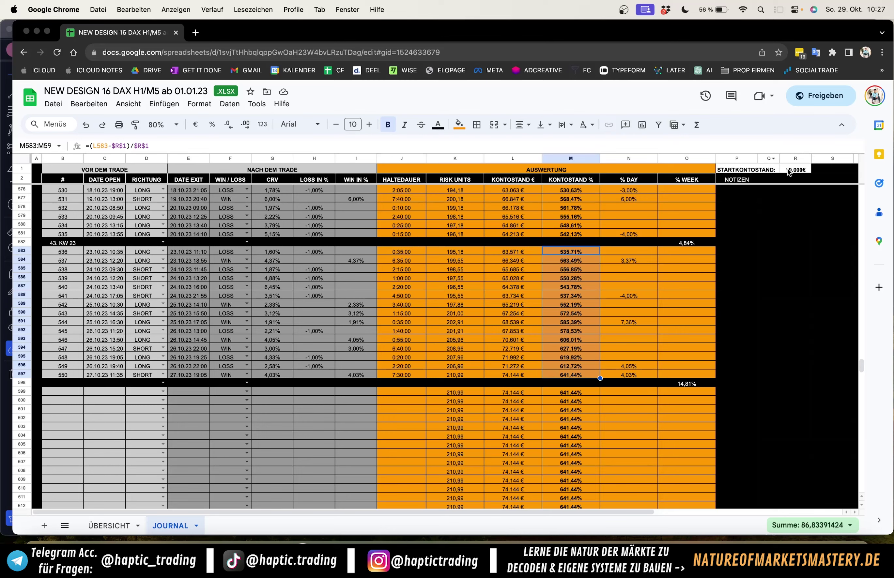
click(508, 253)
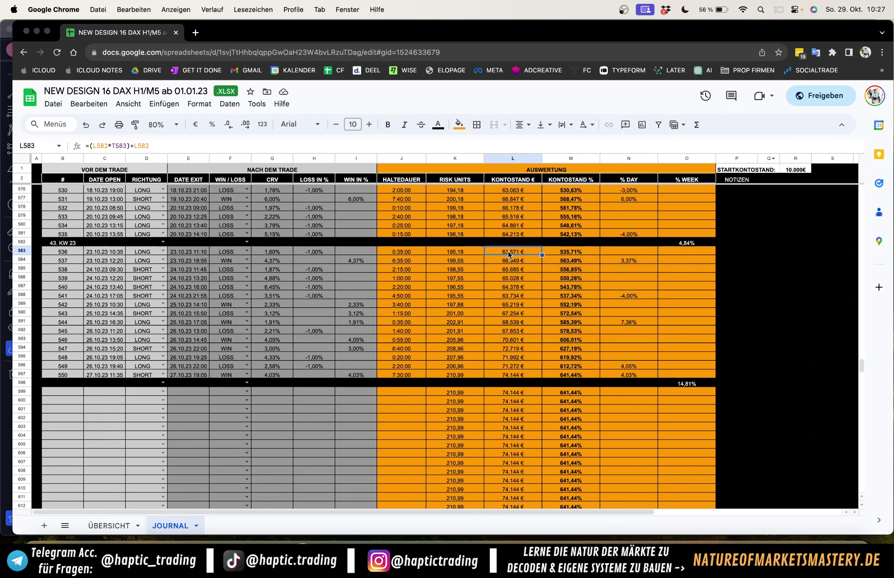
drag(509, 254, 509, 370)
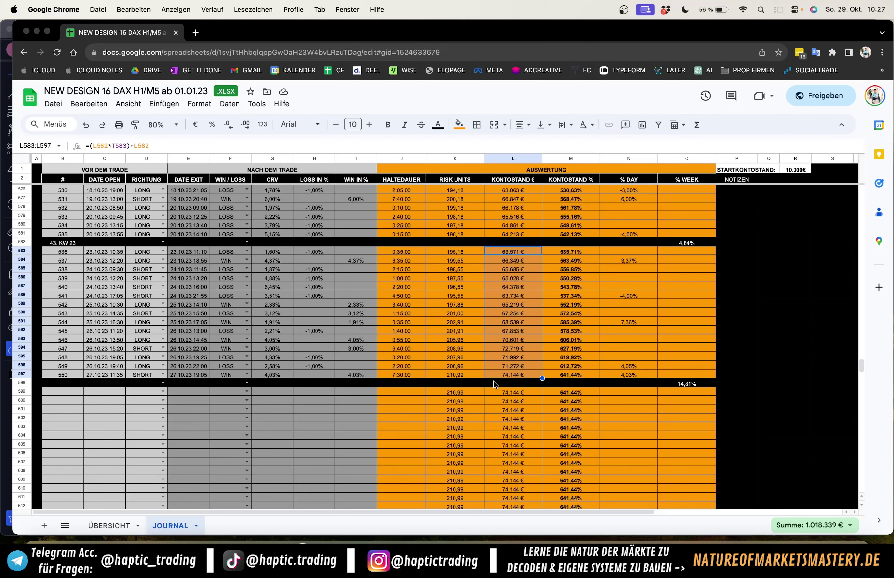
click(569, 253)
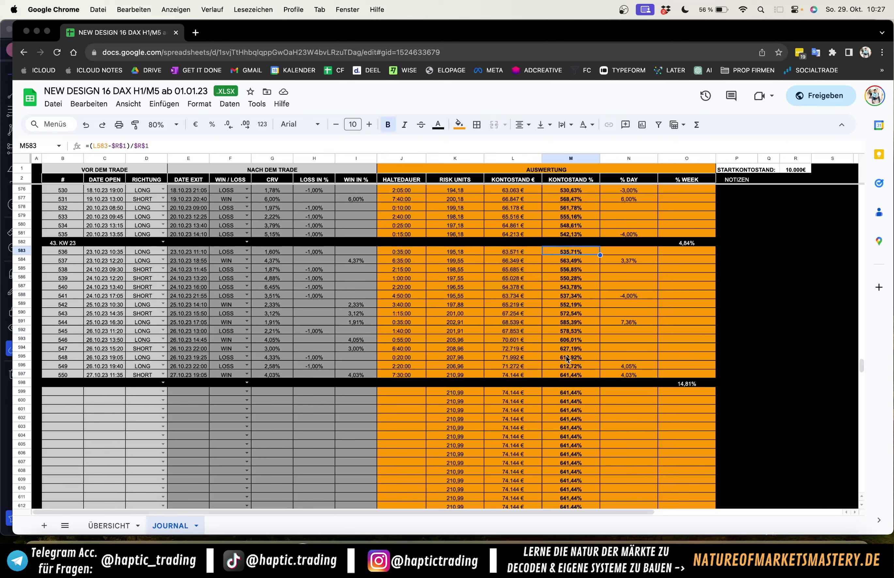
click(568, 375)
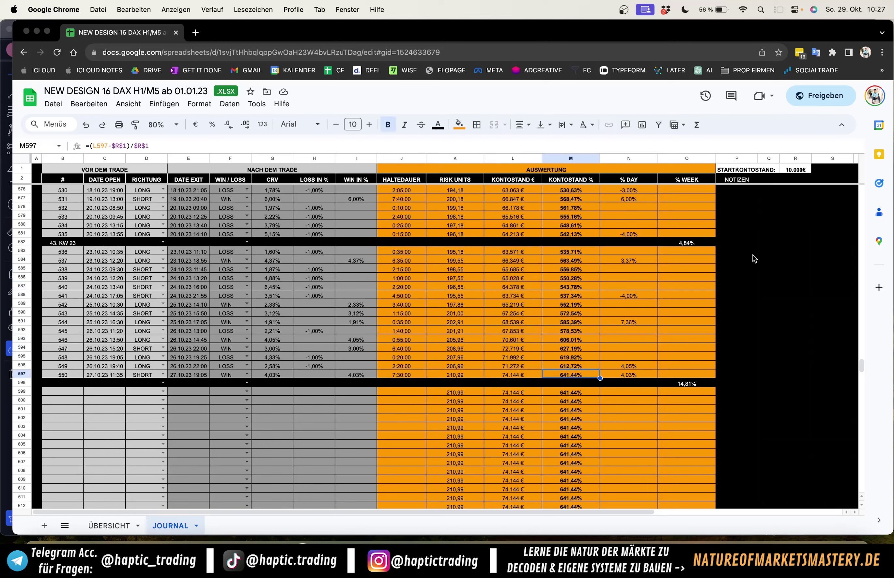
- Compare the starting balance in R1 with the week 43 balances in percent and euros and with the weekly total
click(790, 176)
click(791, 171)
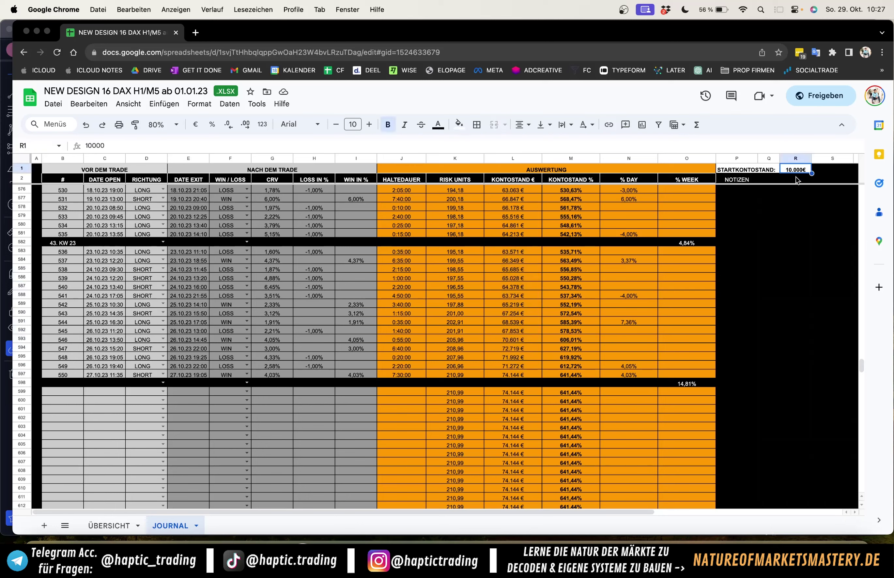
drag(582, 267, 581, 354)
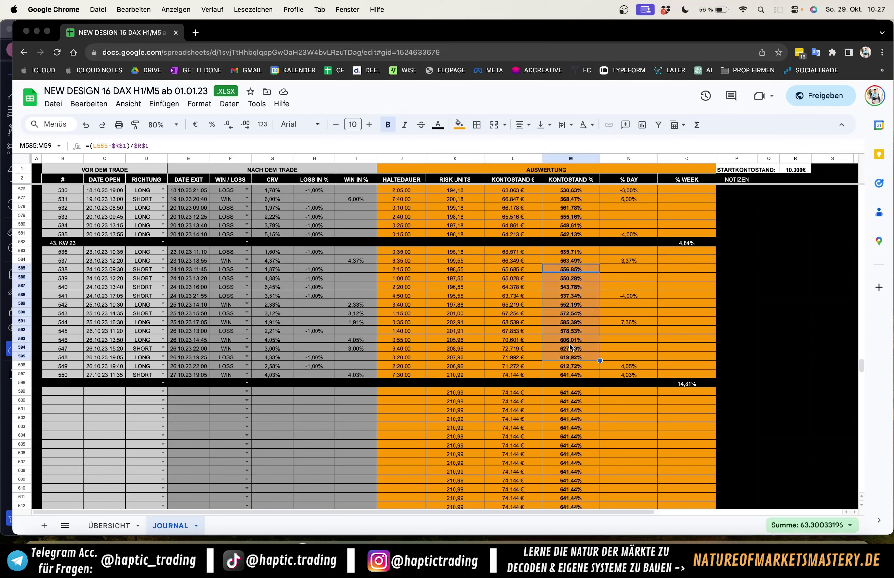
click(527, 250)
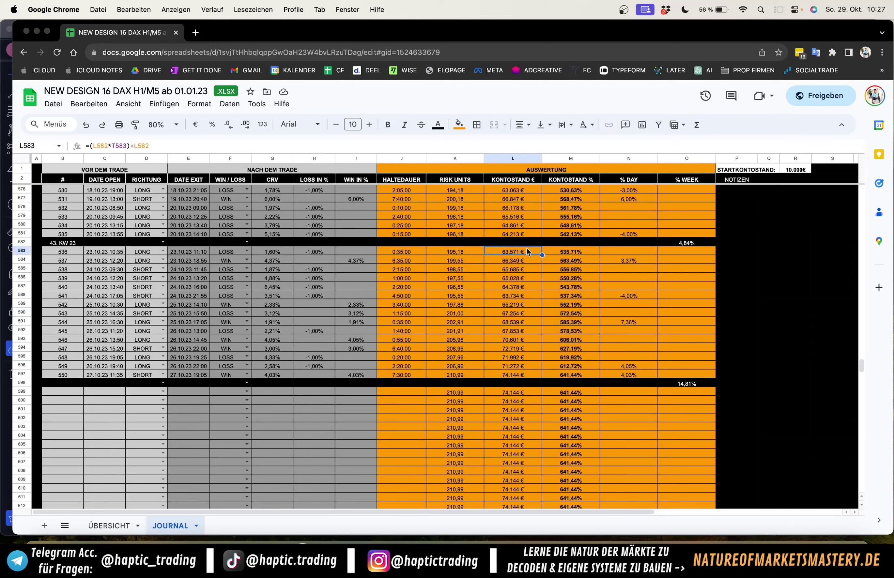
drag(516, 256, 514, 375)
click(679, 383)
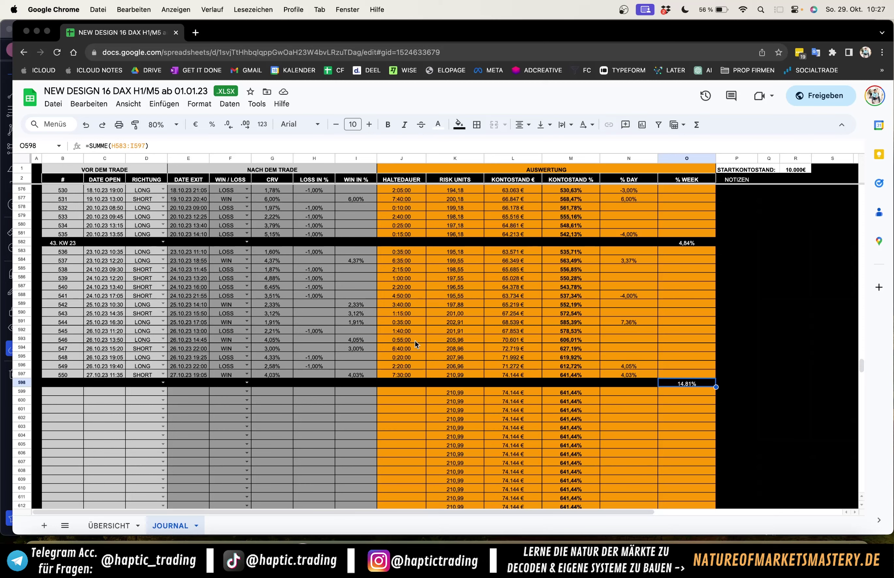
- Inspect the average weekly profit formula in C19 of the ÜBERSICHT sheet, and check its range against the last weekly row in JOURNAL
click(109, 526)
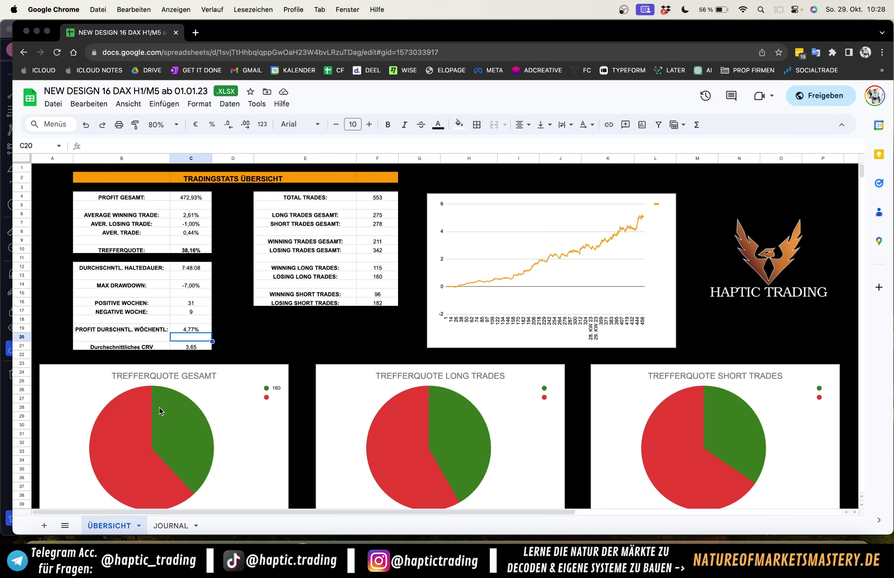
drag(119, 331, 185, 331)
click(187, 330)
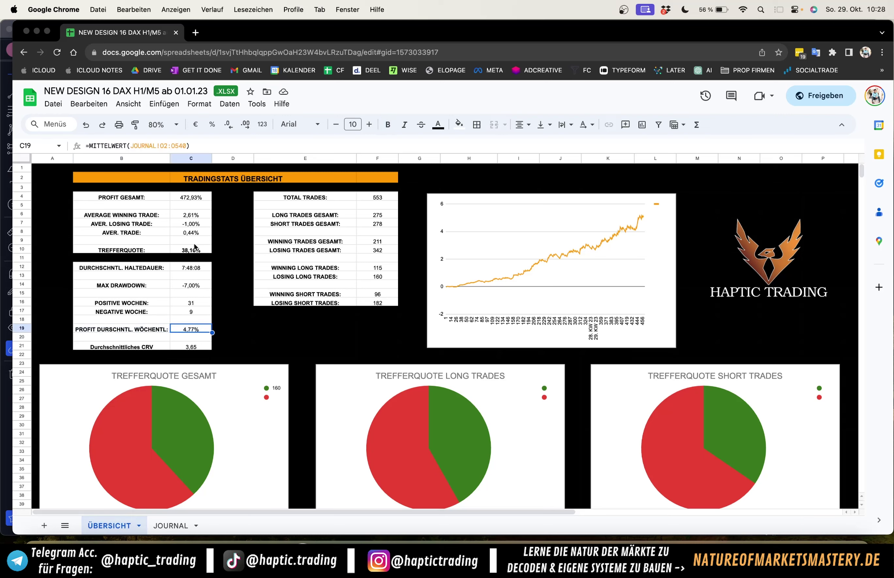
click(183, 146)
click(153, 531)
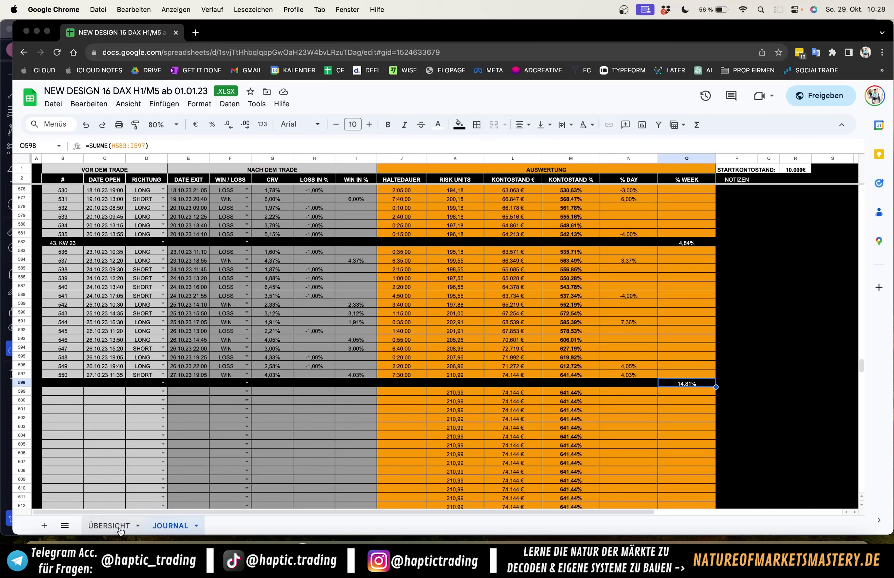
click(121, 526)
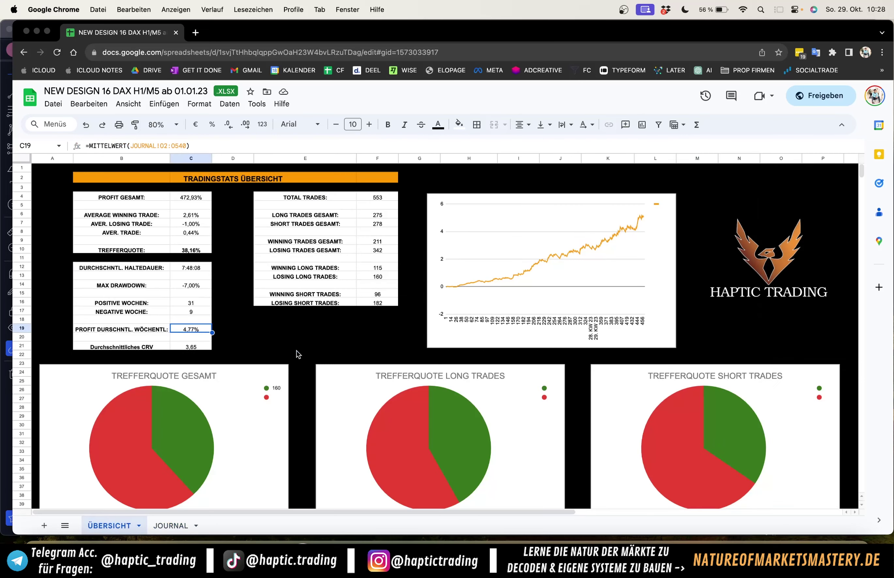
click(187, 145)
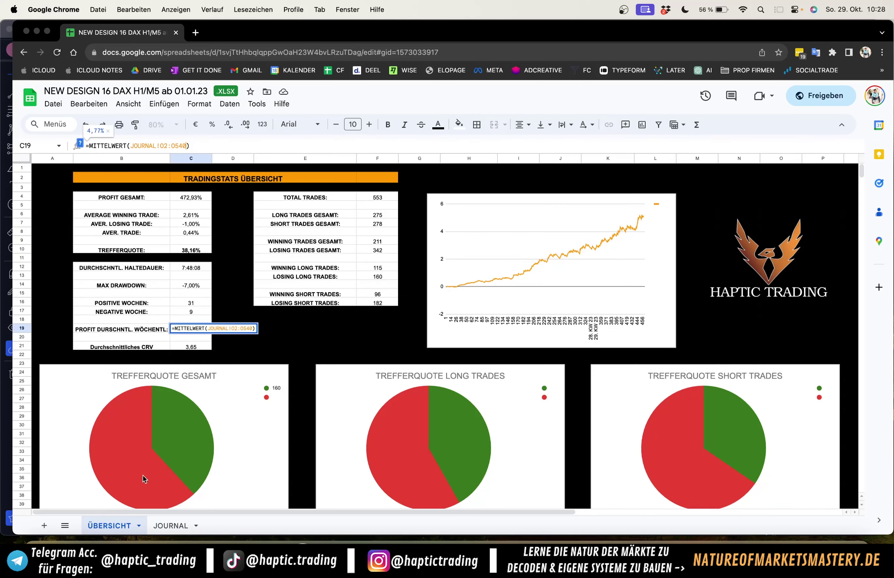
click(169, 525)
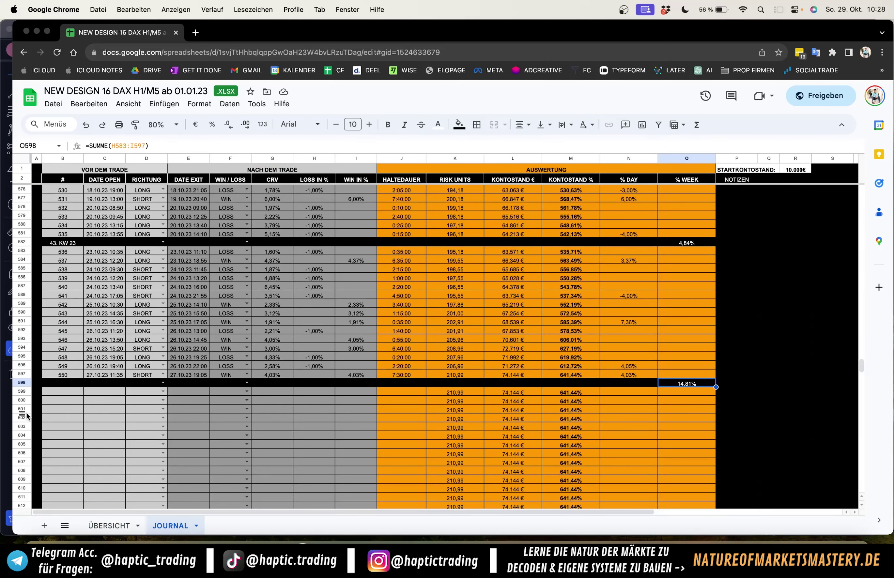